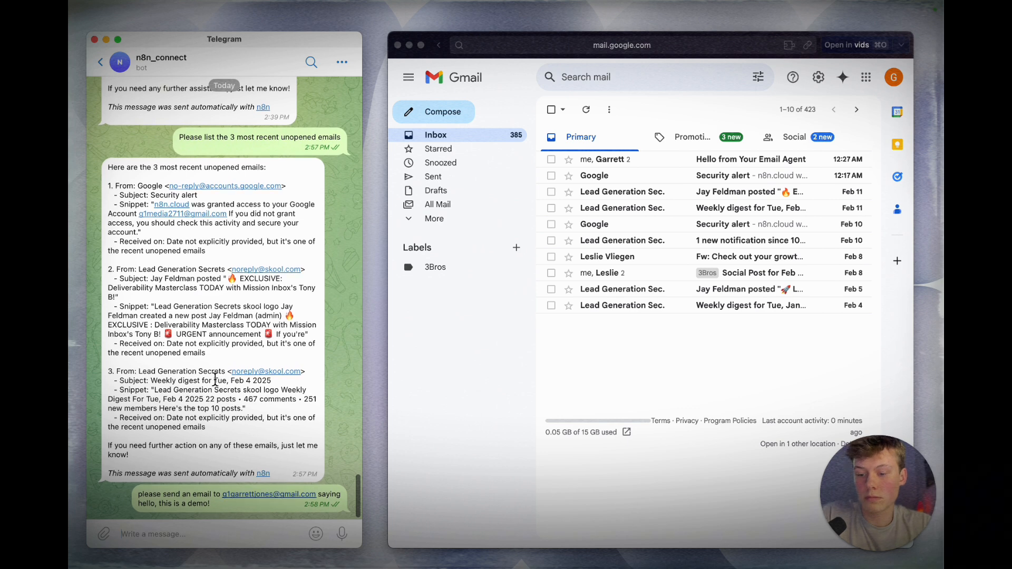
Switch to Gmail and open the newest message, Demo Email, in the sent mail
click(456, 369)
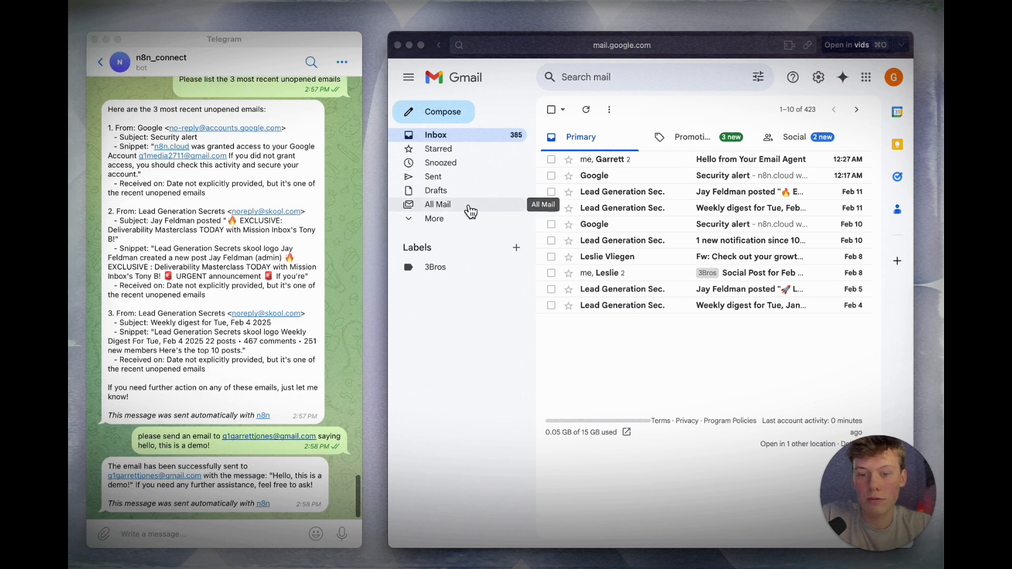
click(464, 182)
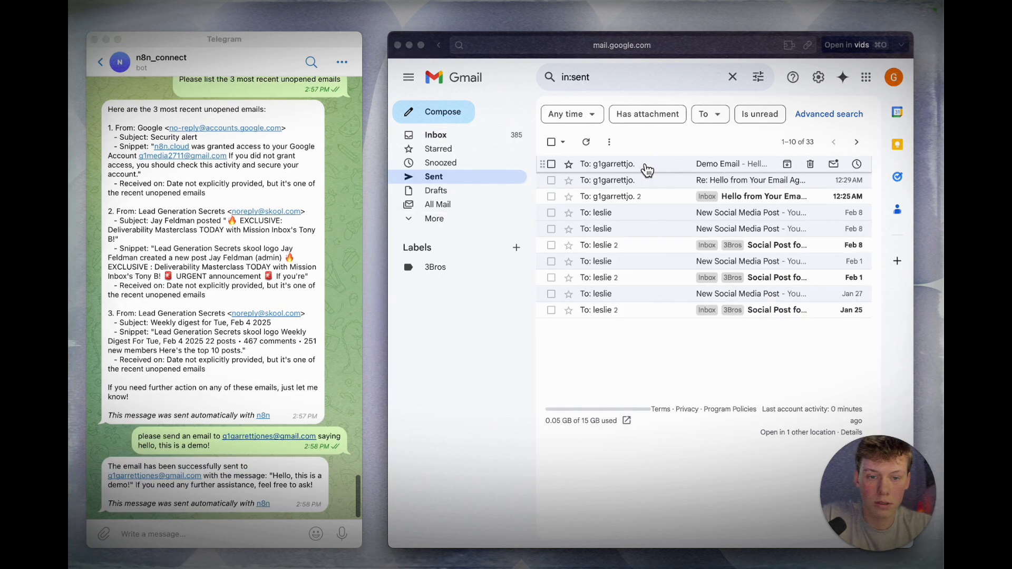
click(645, 165)
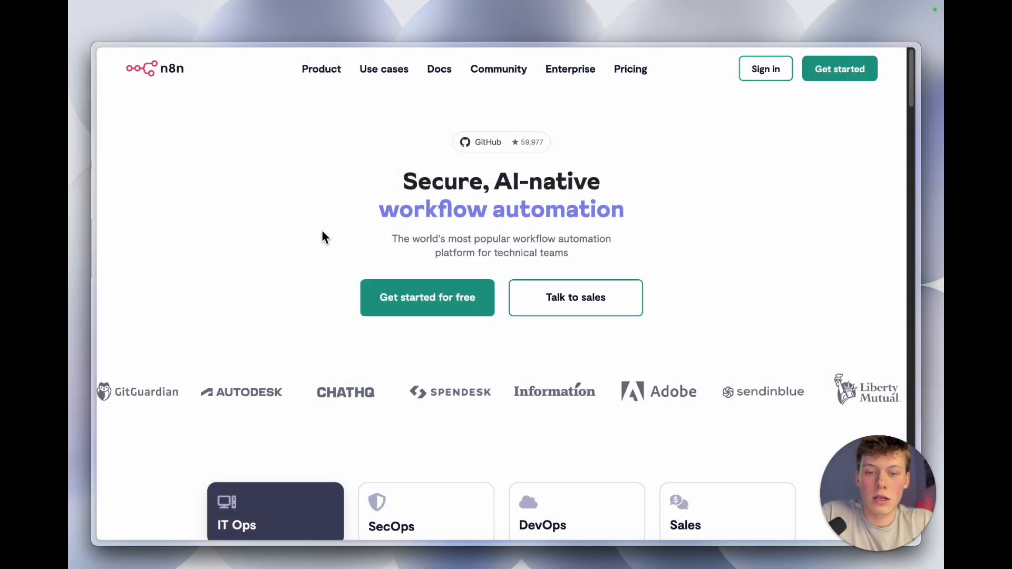
scroll(479, 364, down, 2)
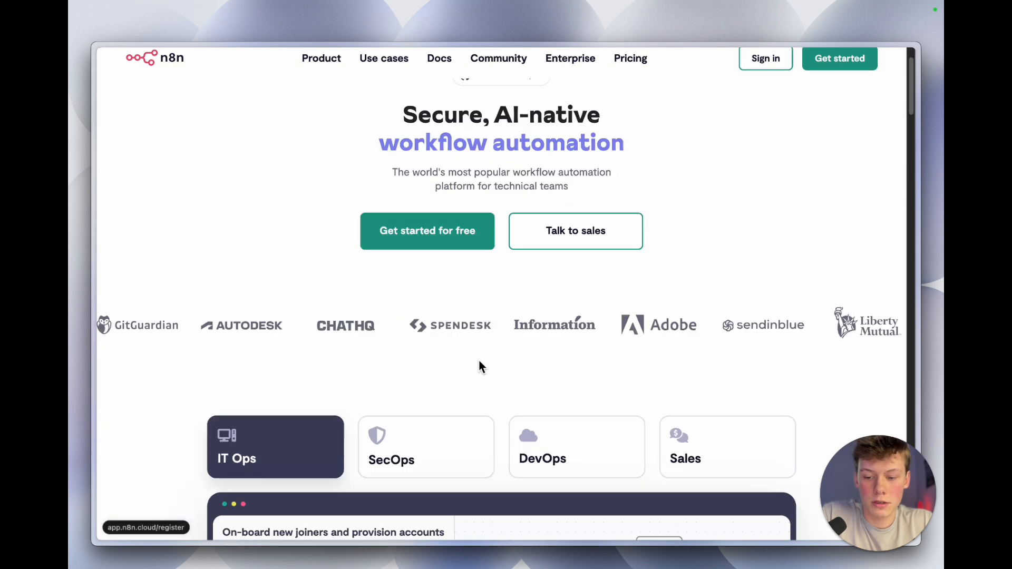
scroll(479, 358, up, 2)
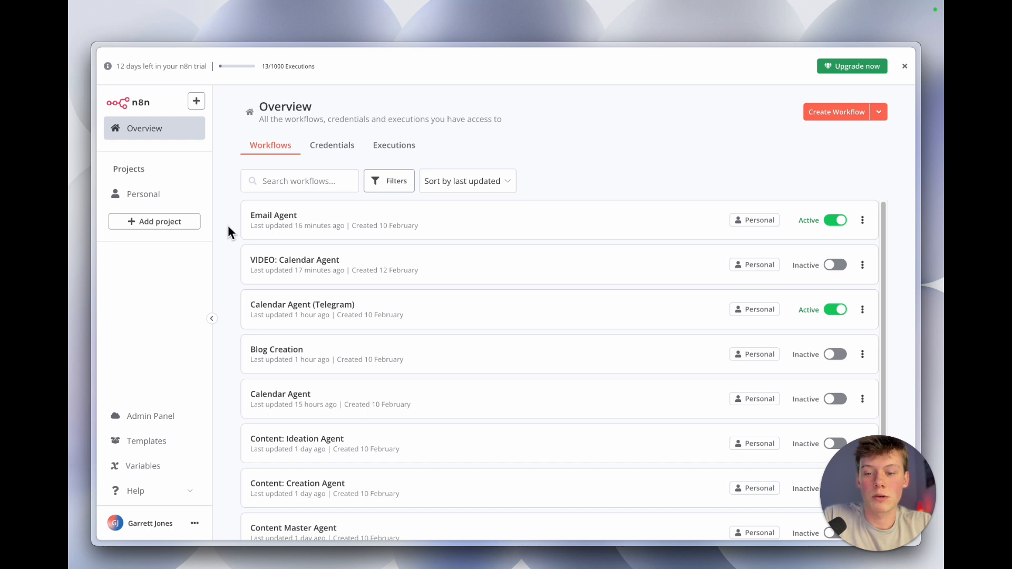
scroll(284, 280, down, 1)
scroll(282, 280, up, 1)
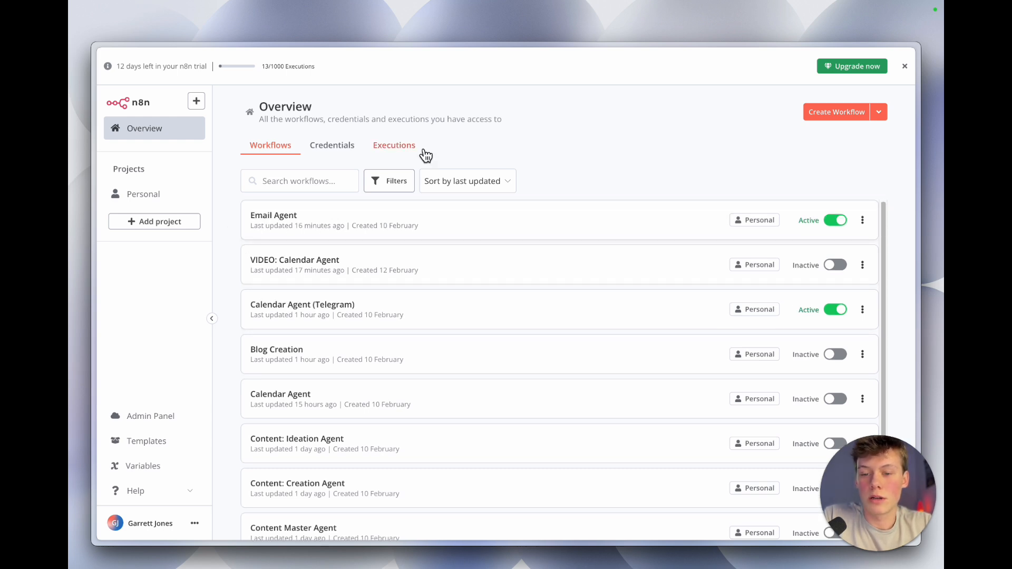
Create a new, empty workflow from the n8n overview
click(843, 117)
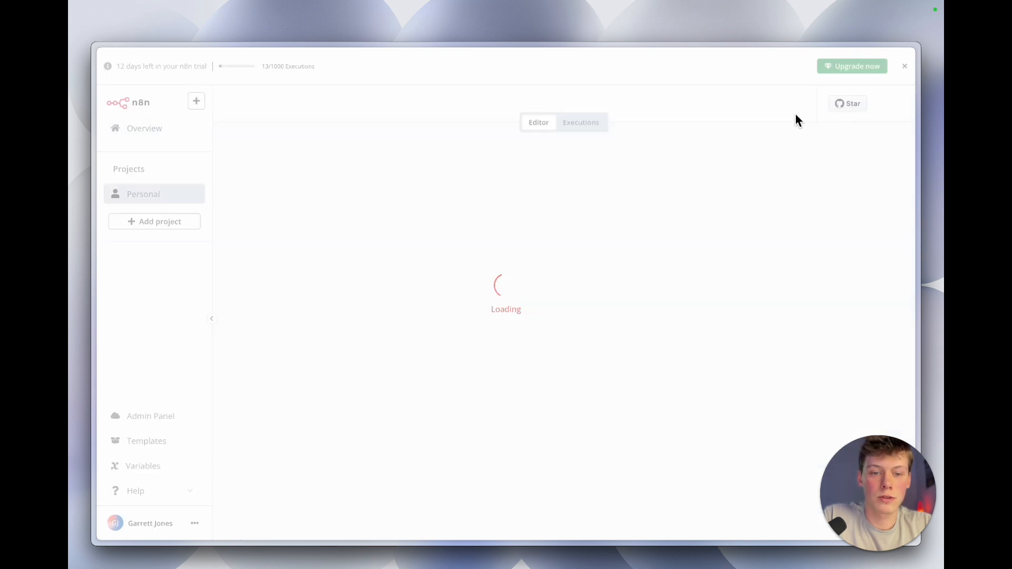
scroll(590, 274, right, 1)
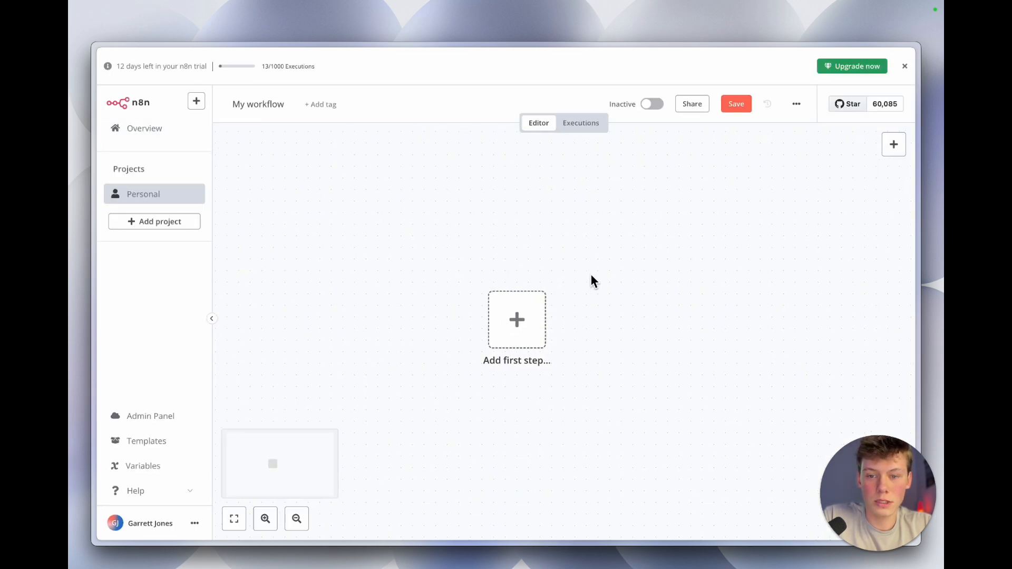
scroll(590, 274, down, 1)
scroll(590, 274, up, 1)
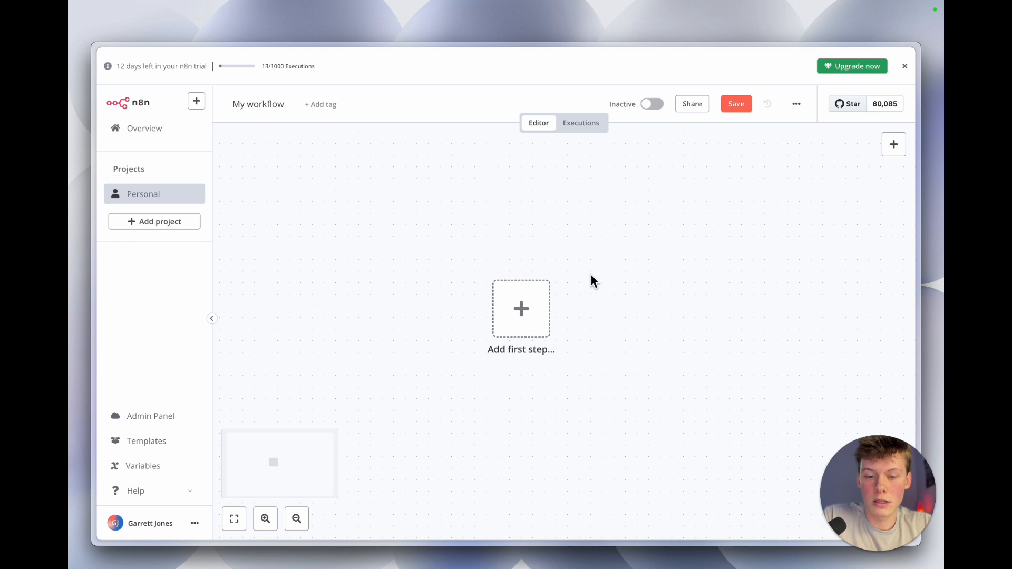
Add a Telegram "On message" trigger as the first step of the workflow
click(514, 351)
scroll(513, 350, left, 1)
scroll(513, 350, right, 1)
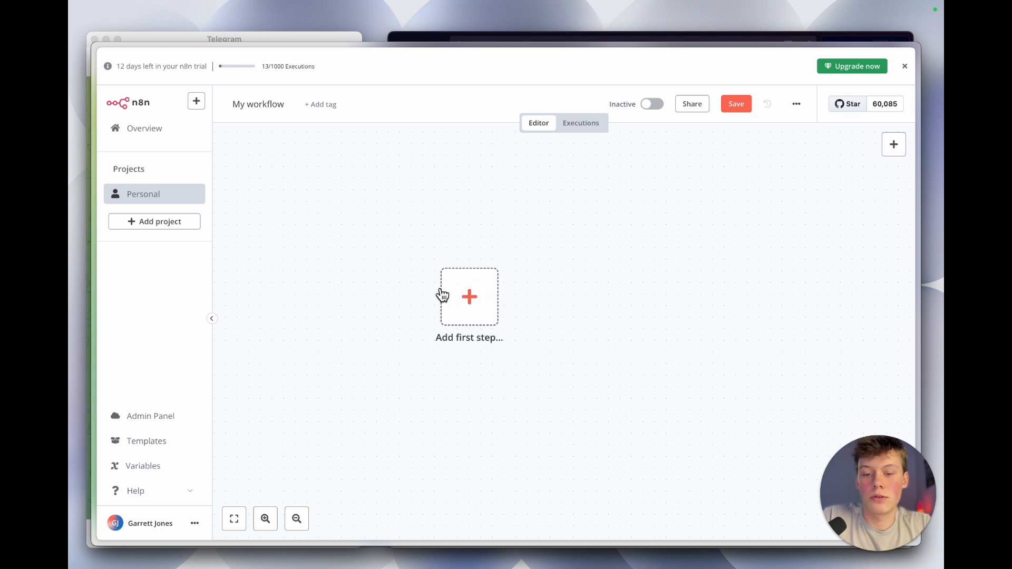
click(484, 297)
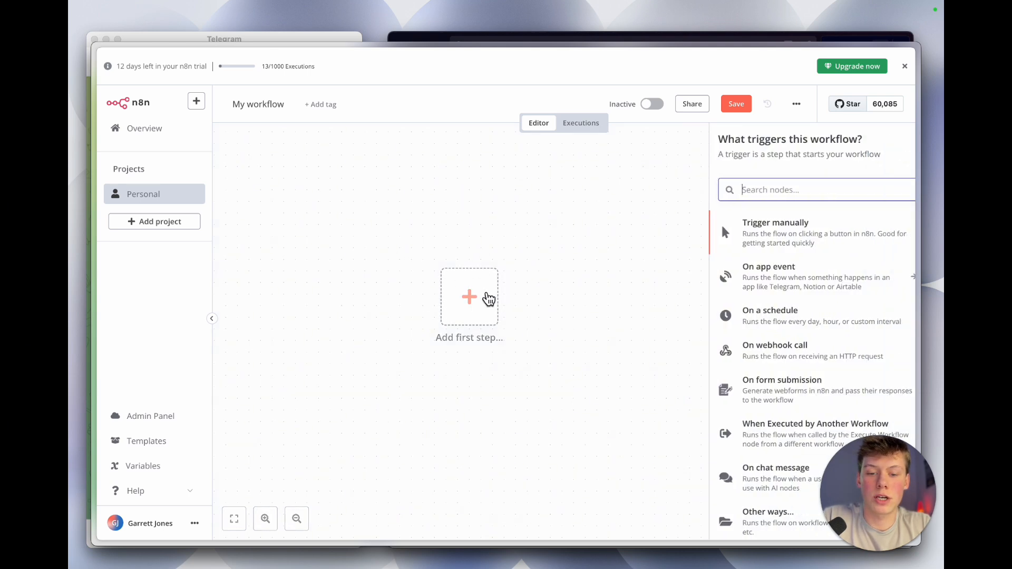
scroll(759, 417, down, 1)
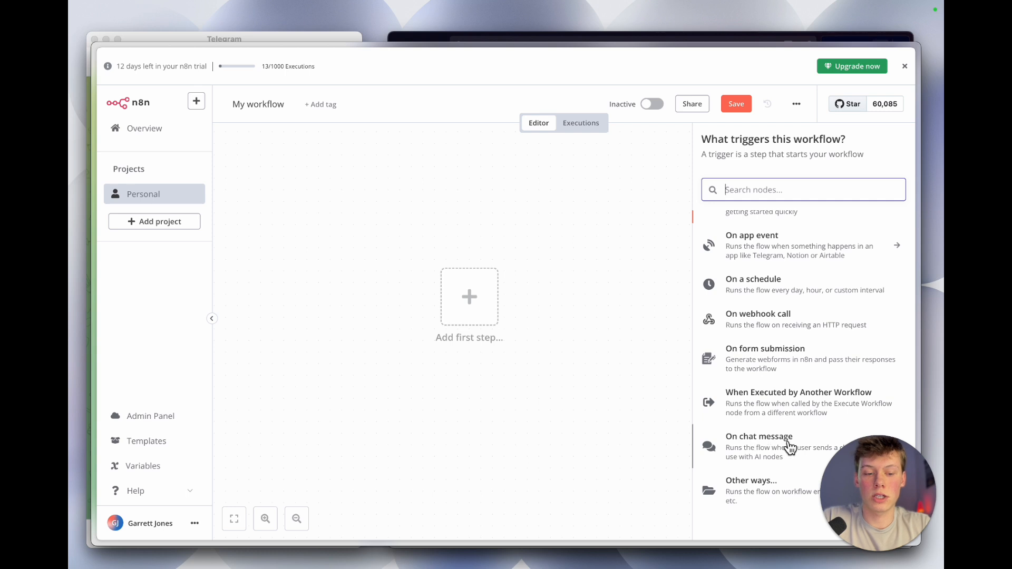
scroll(772, 401, up, 1)
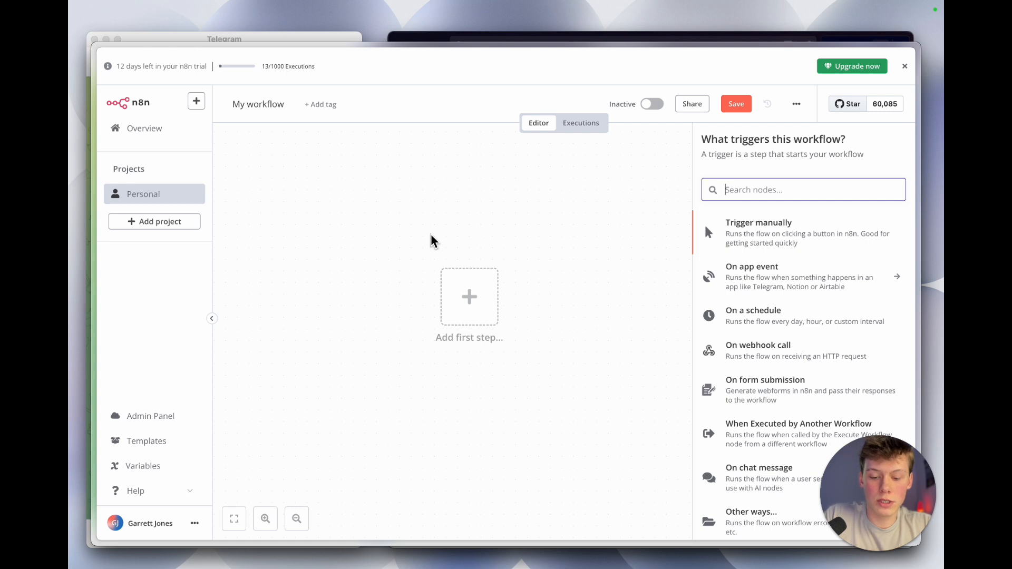
text(tele)
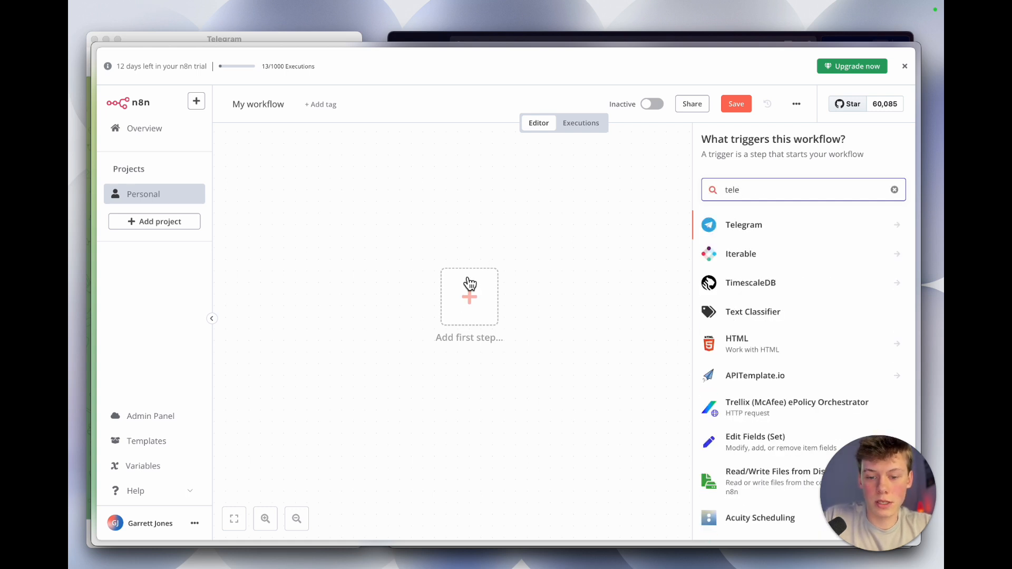
click(756, 230)
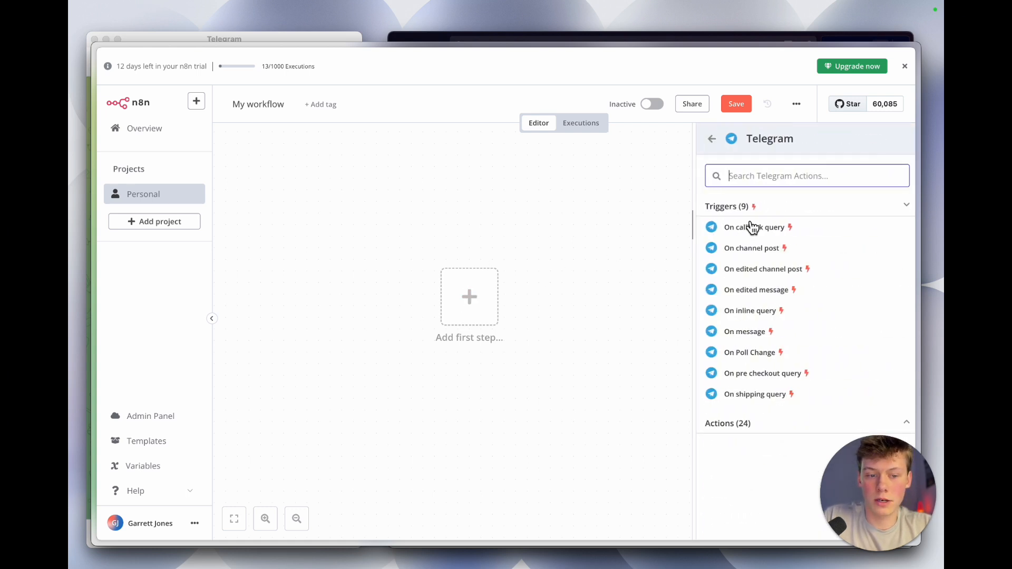
click(741, 335)
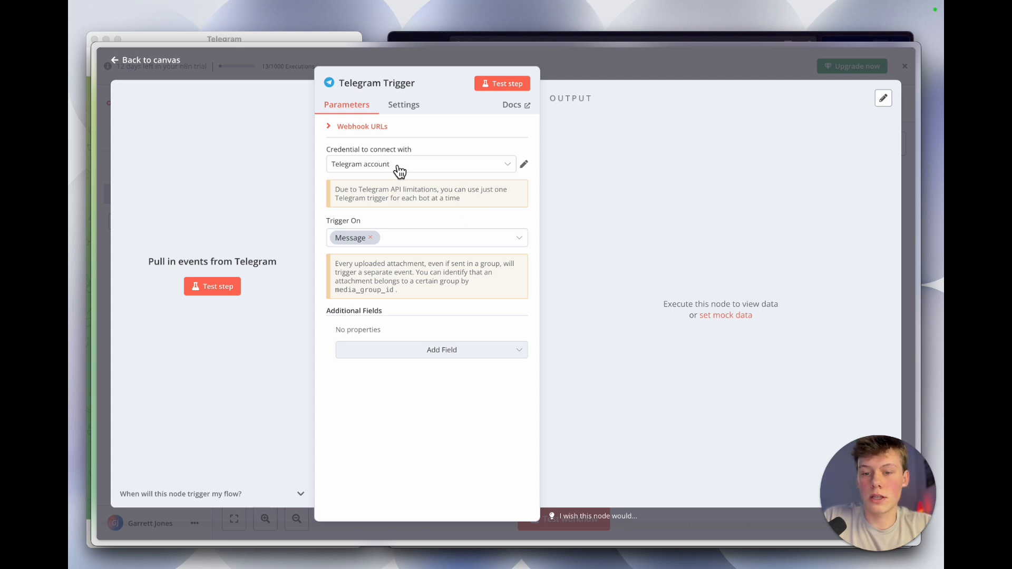
Switch to Telegram and examine BotFather's profile and chat for how to create a bot and get its access token
click(292, 40)
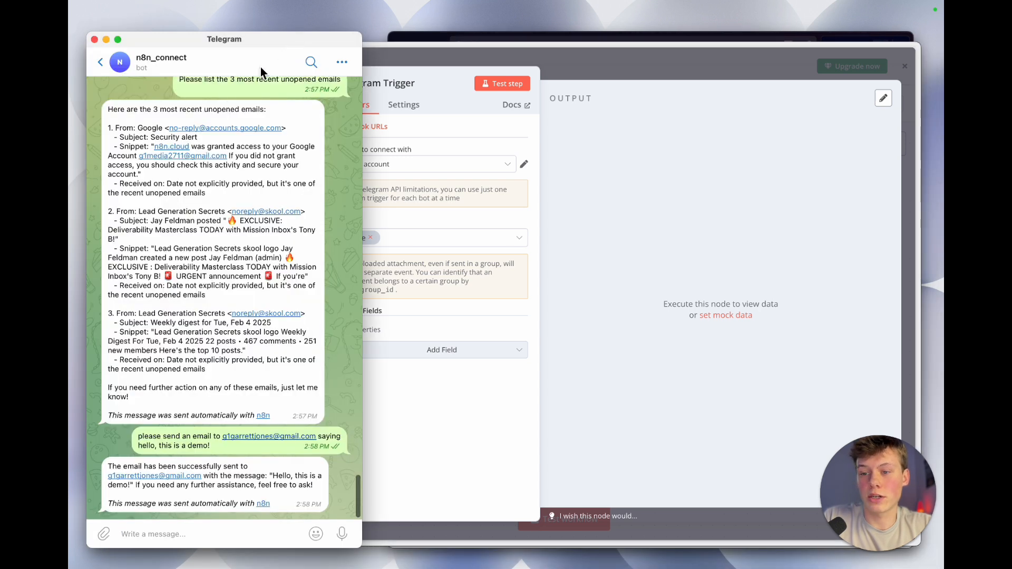
click(102, 62)
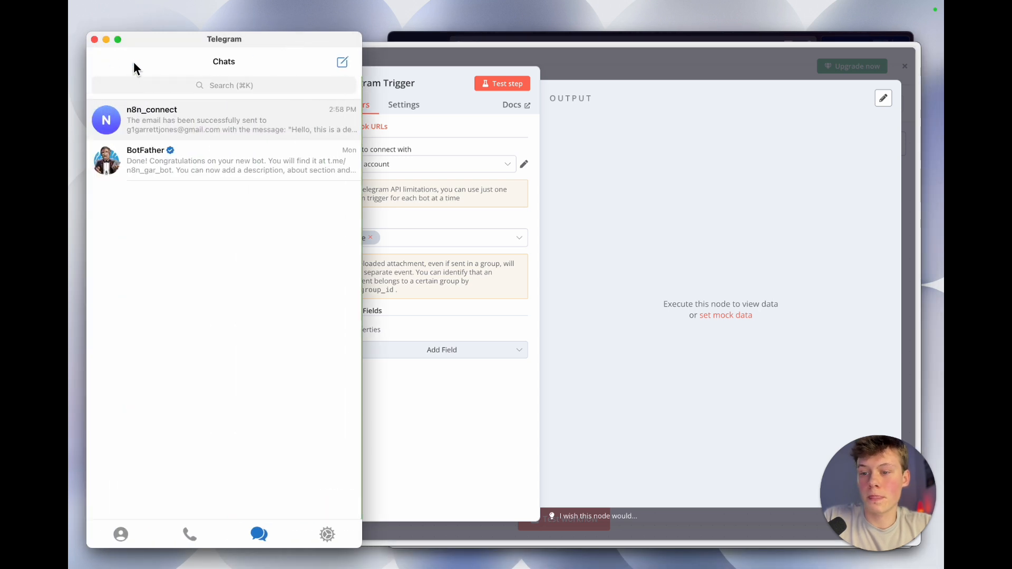
click(169, 161)
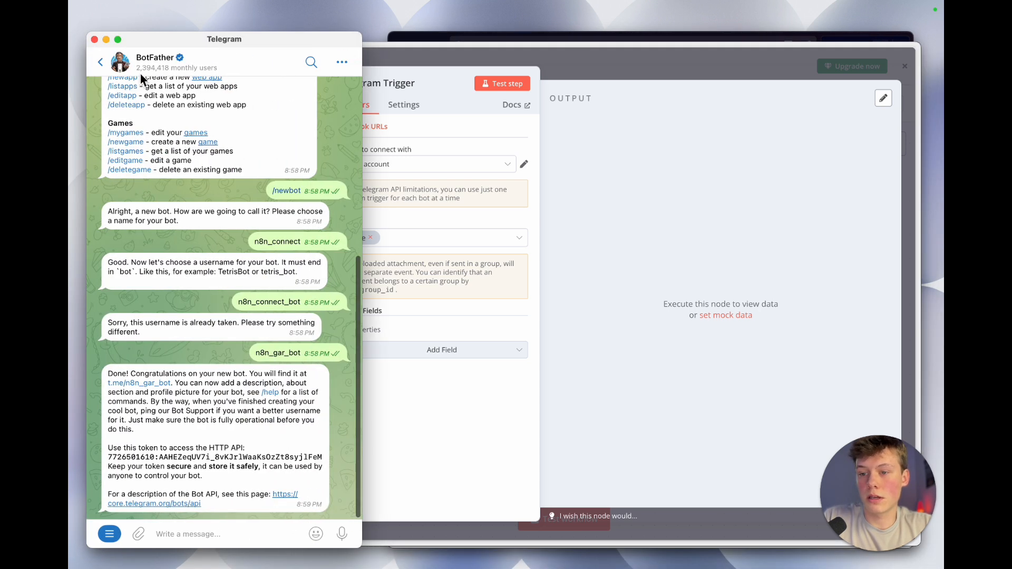
scroll(311, 106, up, 10)
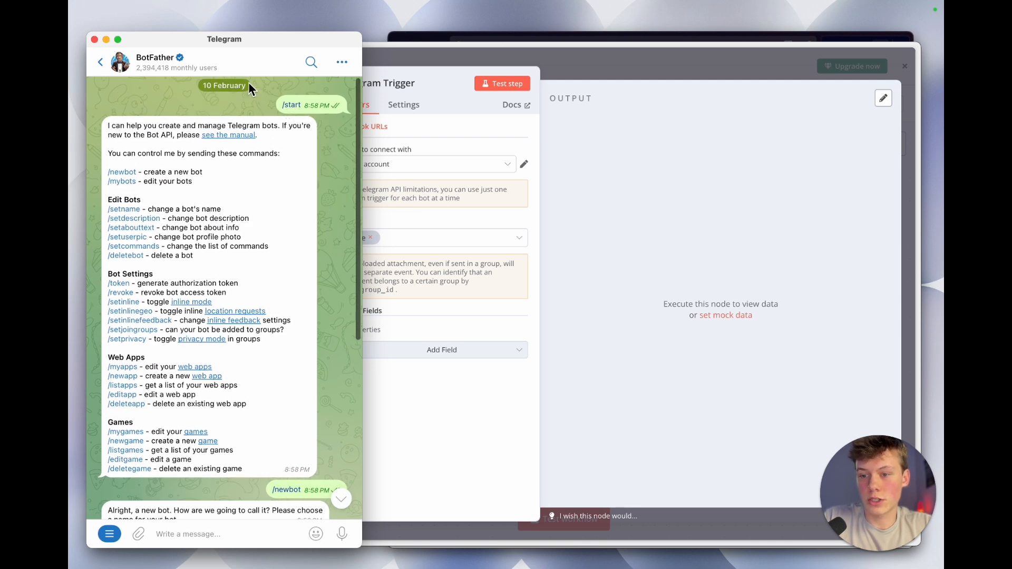
click(166, 58)
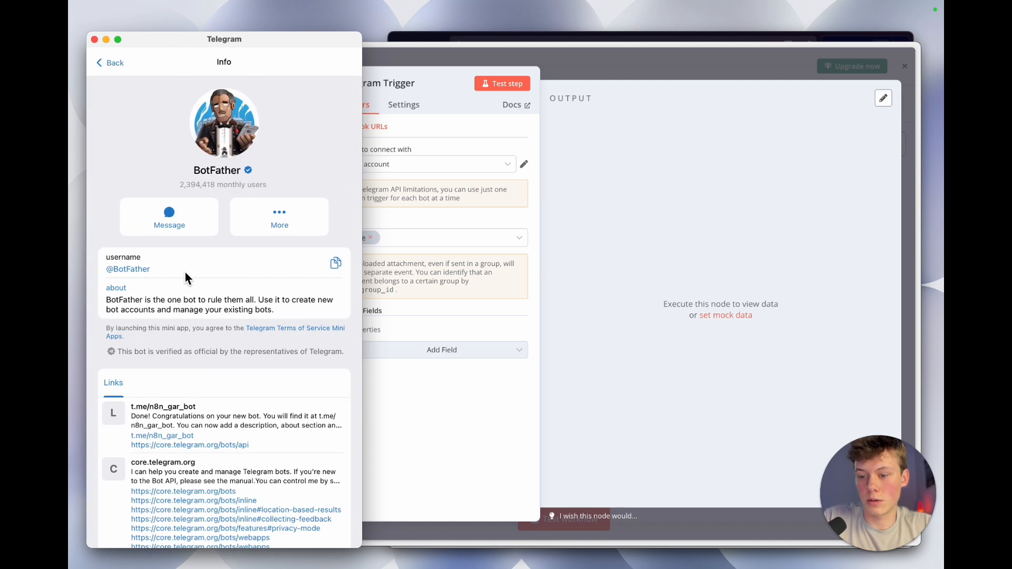
scroll(187, 274, down, 2)
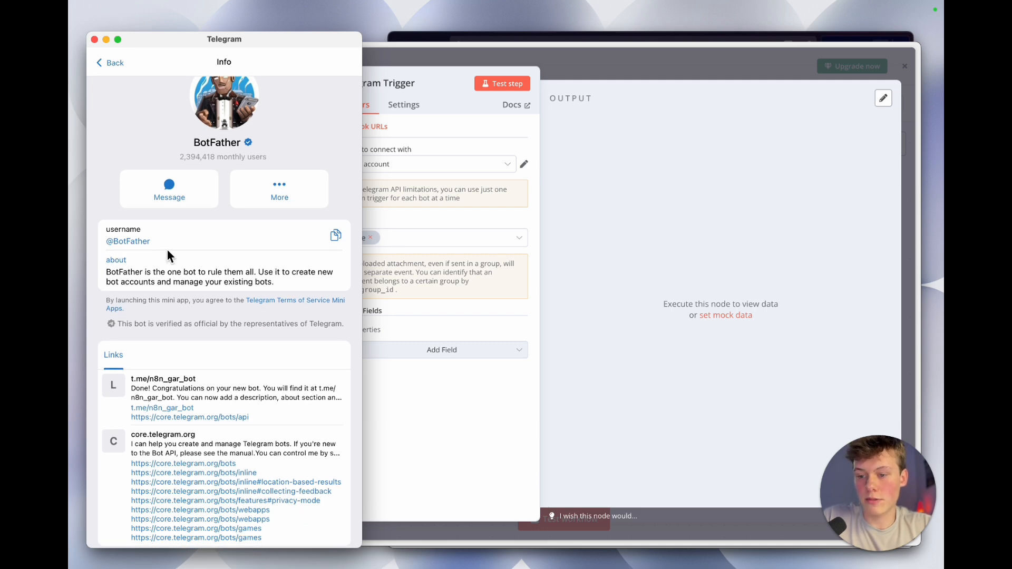
click(113, 65)
scroll(277, 315, down, 5)
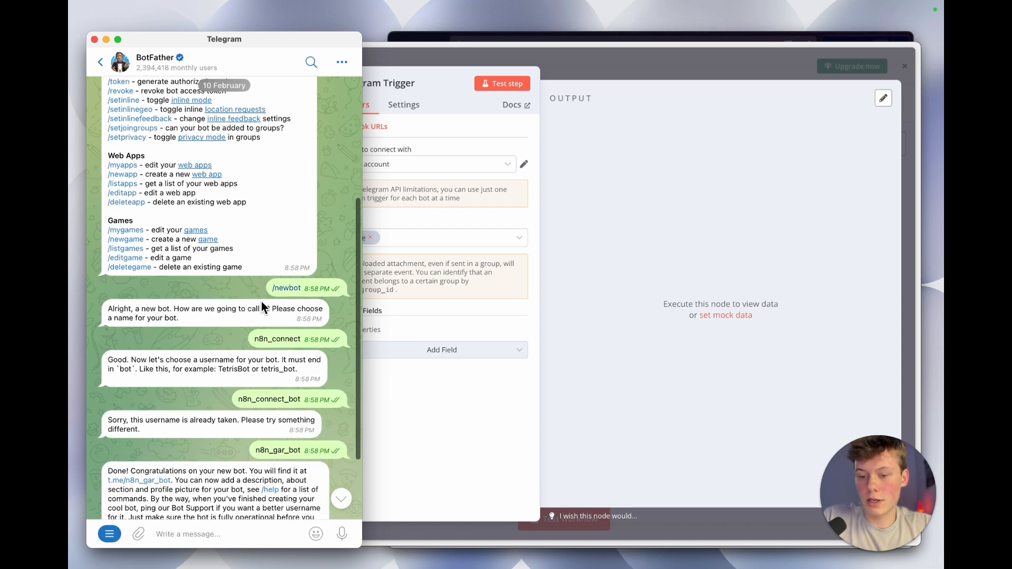
scroll(261, 301, down, 2)
scroll(248, 255, down, 1)
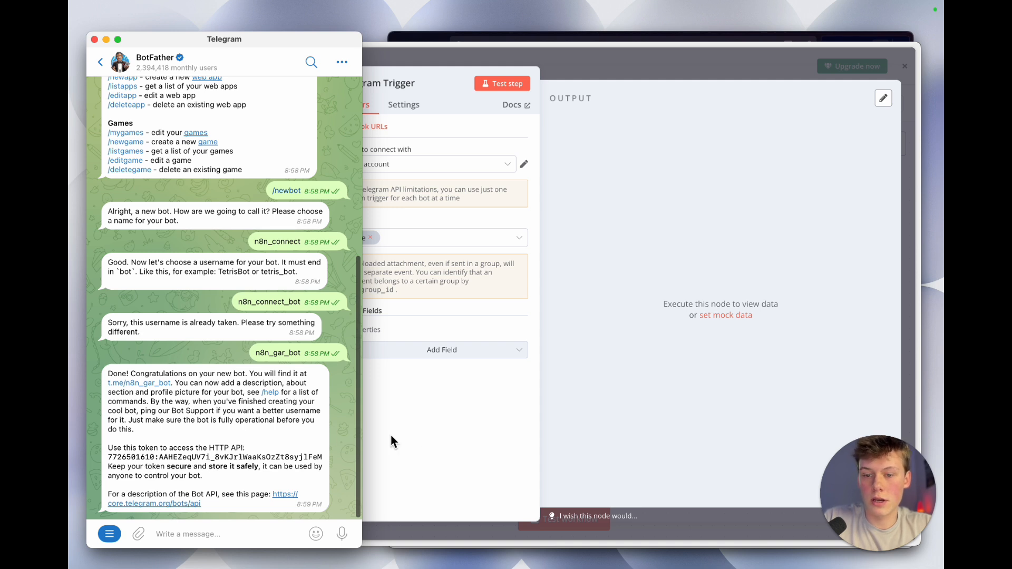
Test the Telegram trigger in n8n by sending "hello" to the n8n_connect bot, and inspect the message text in the trigger's output
click(423, 429)
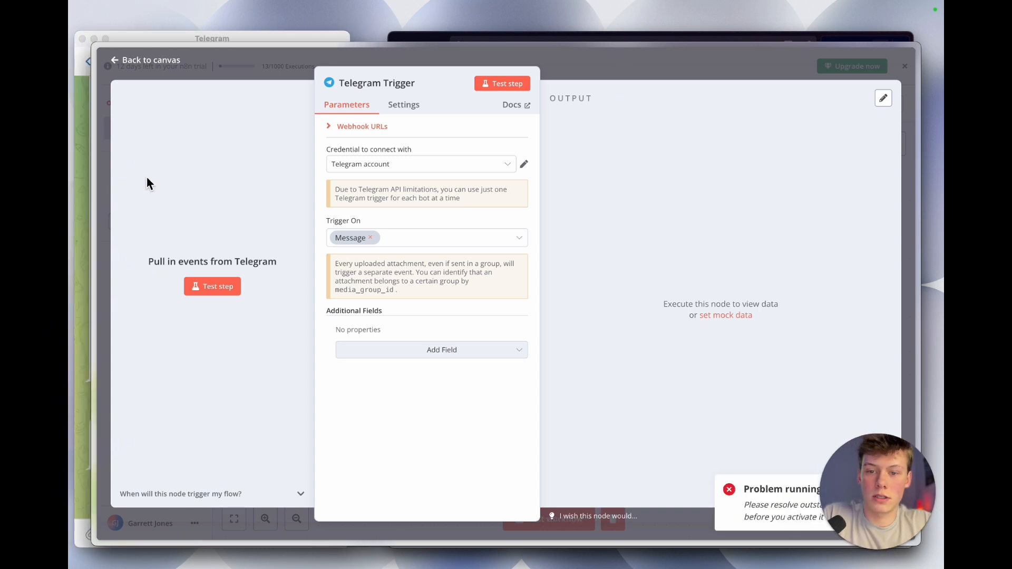
click(218, 291)
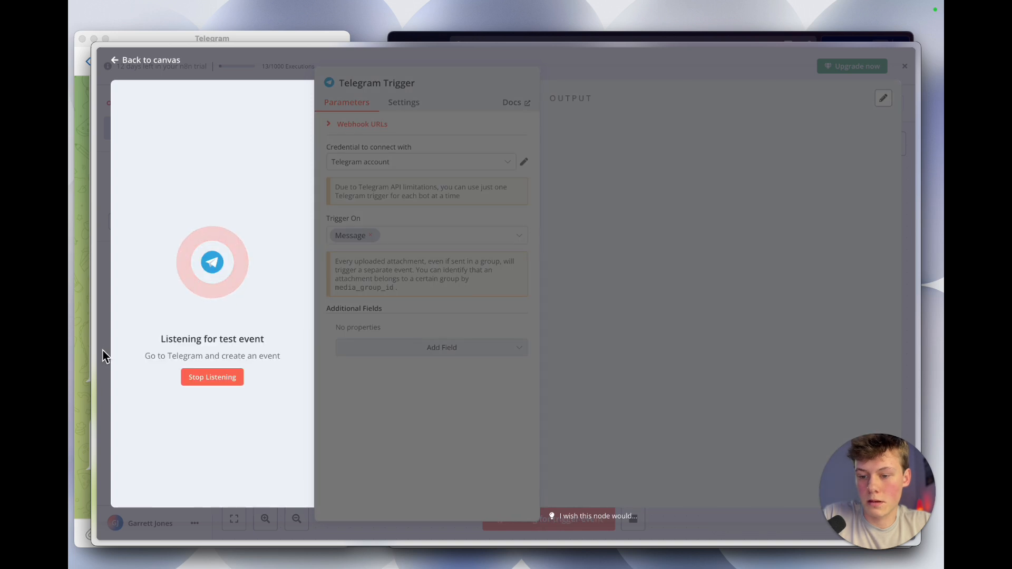
click(84, 354)
text(helo)
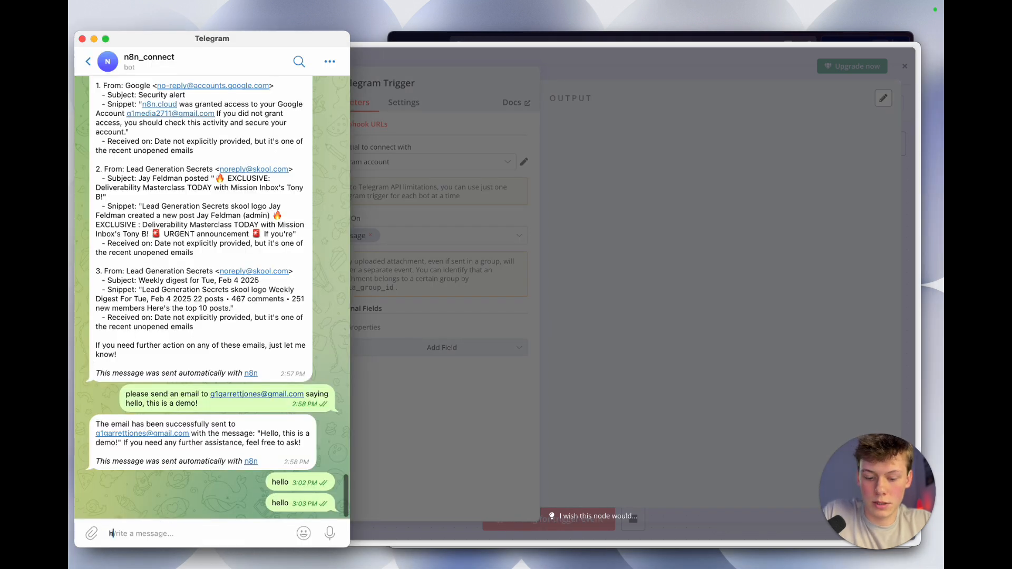
text(o)
key(Return)
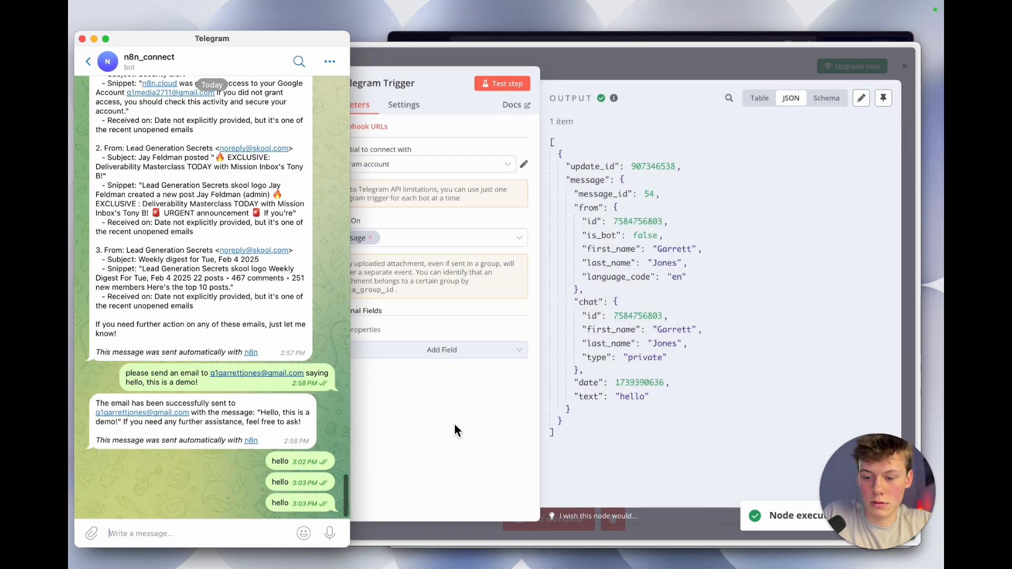
click(458, 423)
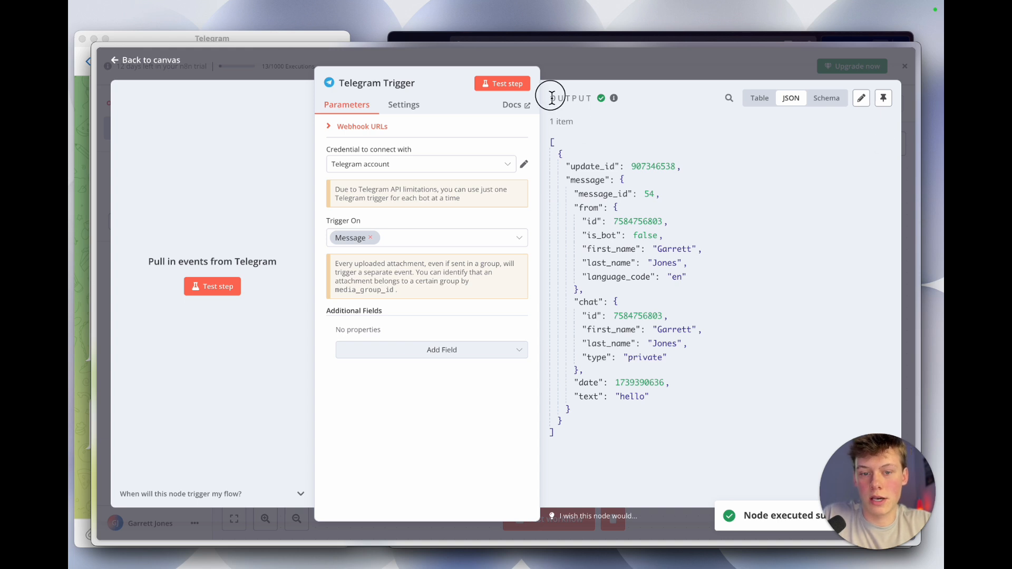
drag(550, 98, 582, 98)
click(582, 98)
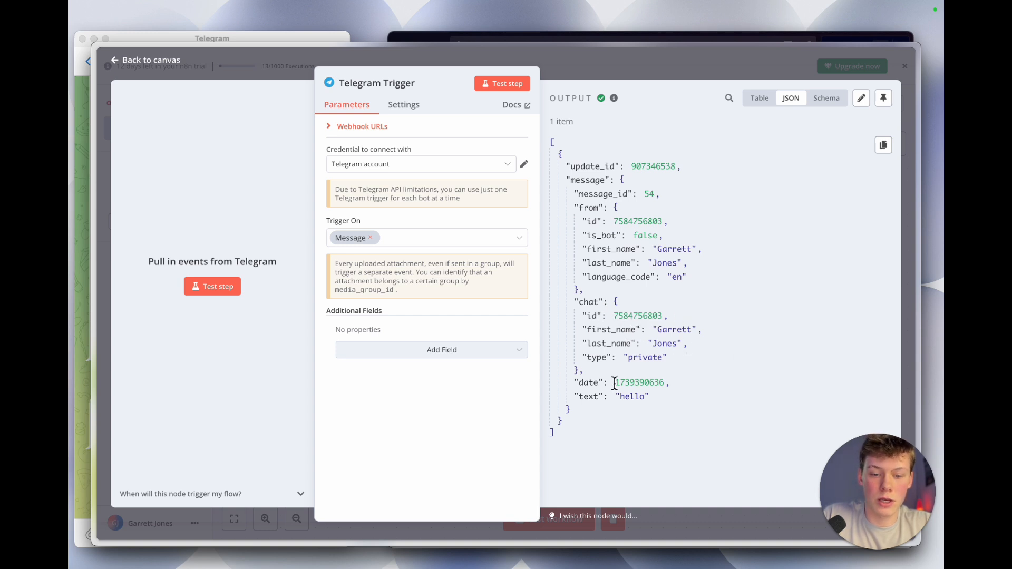
click(668, 399)
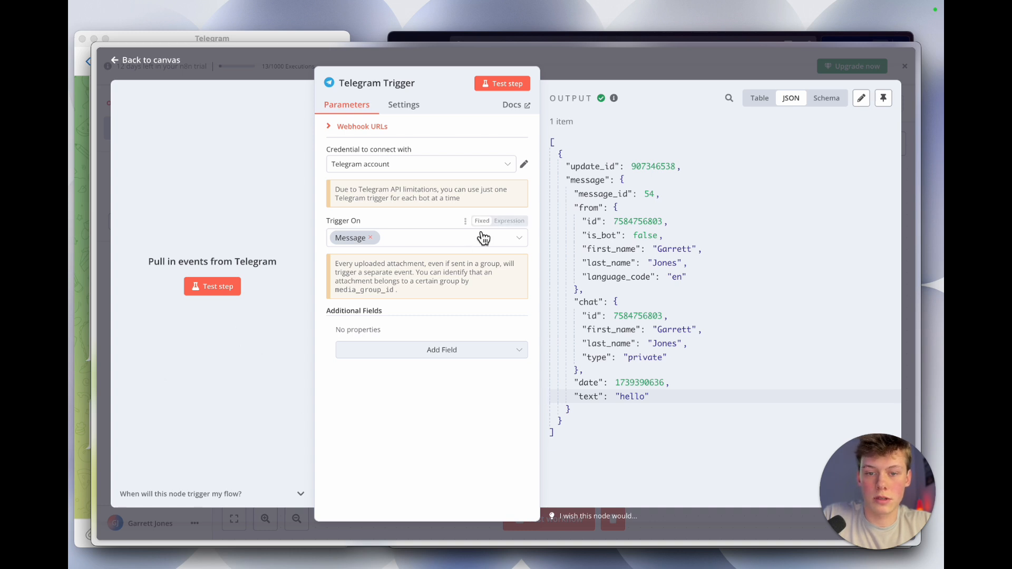
key(Escape)
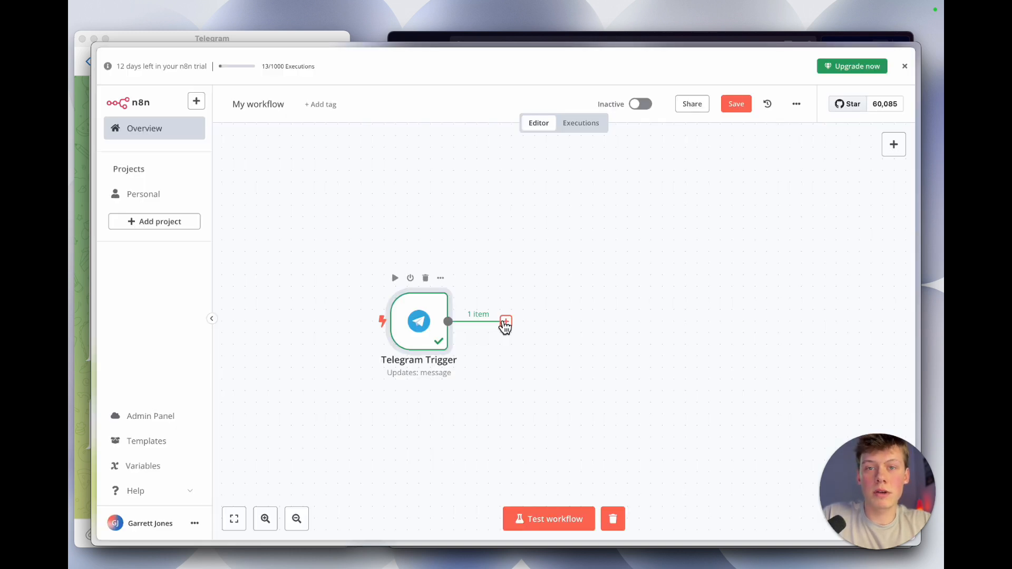
Add an AI Agent node connected to the output of the Telegram trigger
click(505, 322)
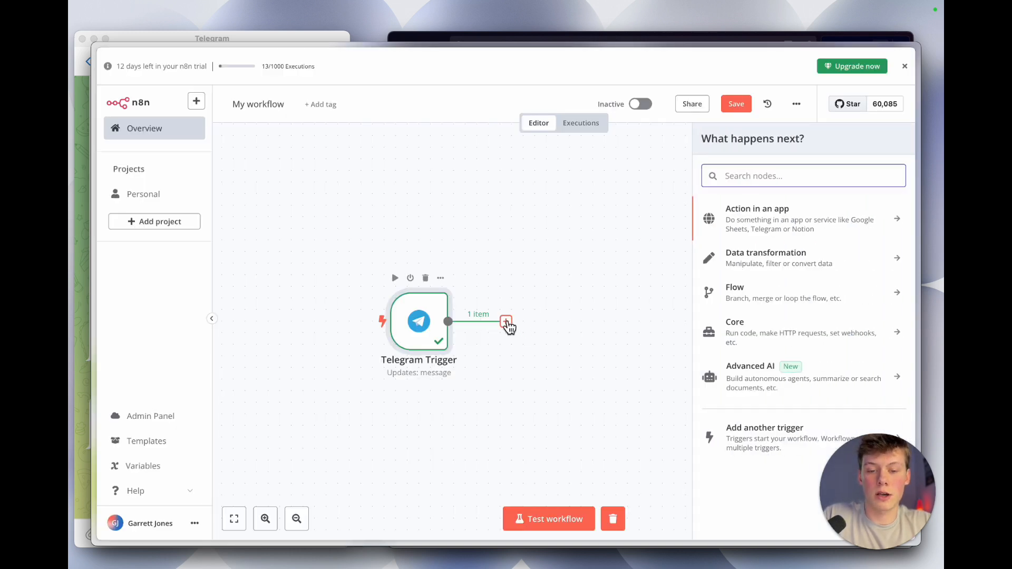
click(757, 377)
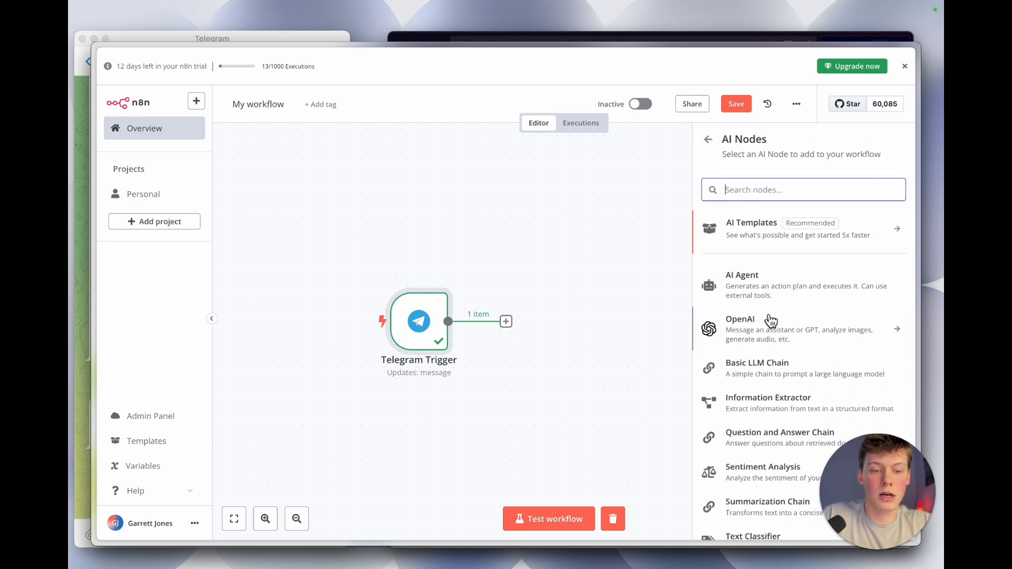
click(775, 279)
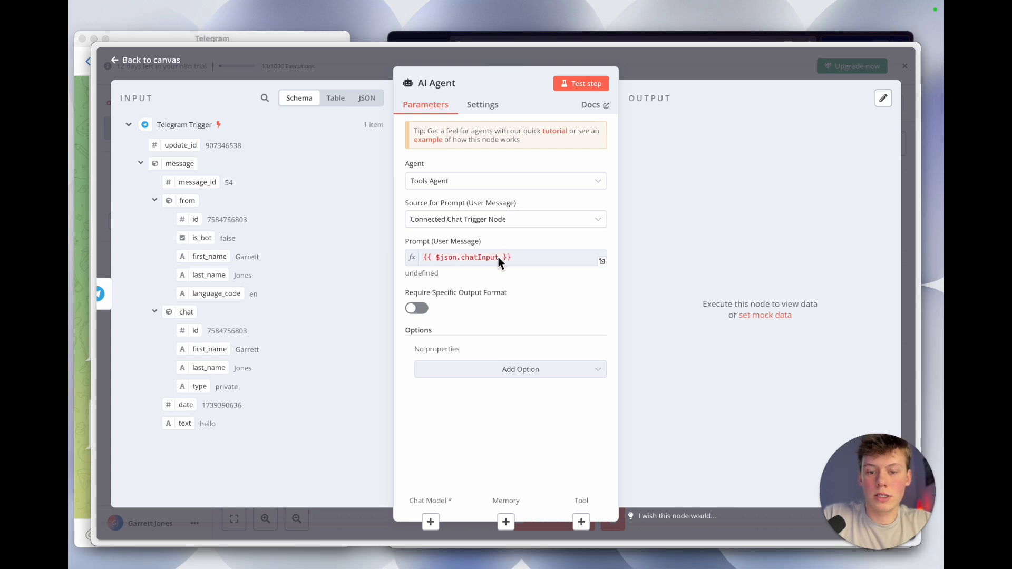
Set the AI Agent's prompt source to "Define below" and make its Text value an expression
click(498, 264)
click(509, 232)
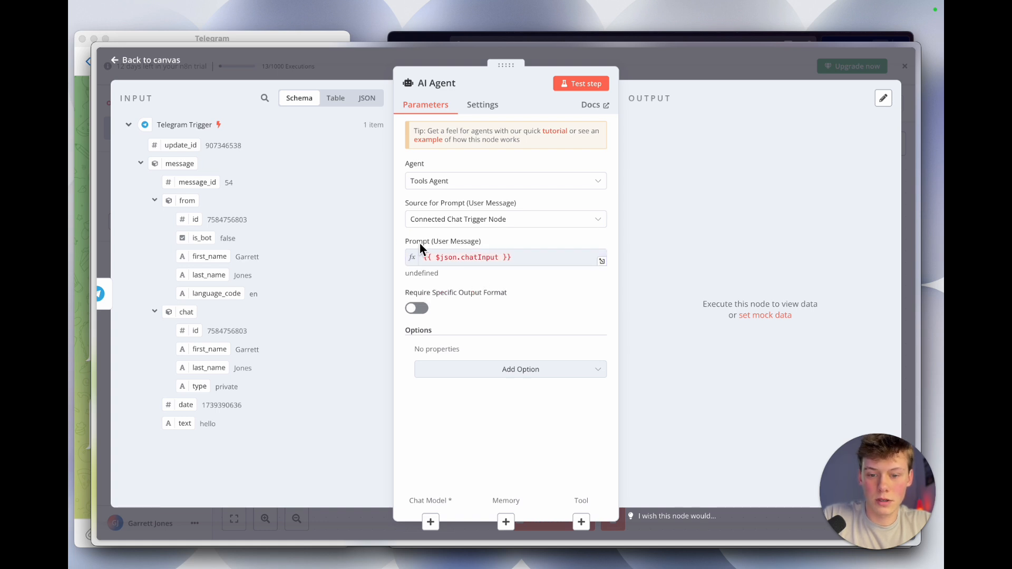
drag(428, 252, 580, 254)
click(526, 242)
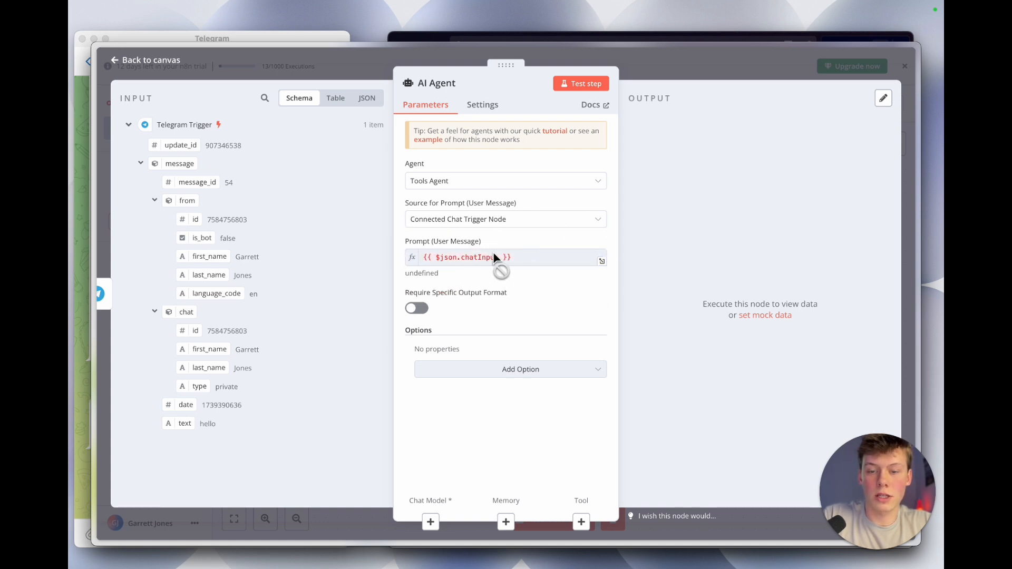
click(498, 224)
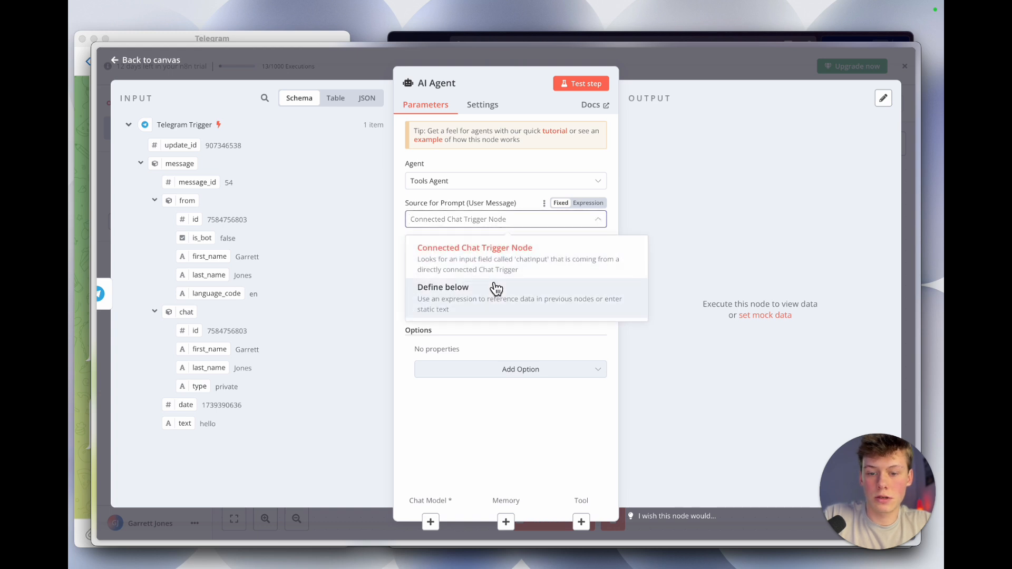
click(456, 305)
click(486, 250)
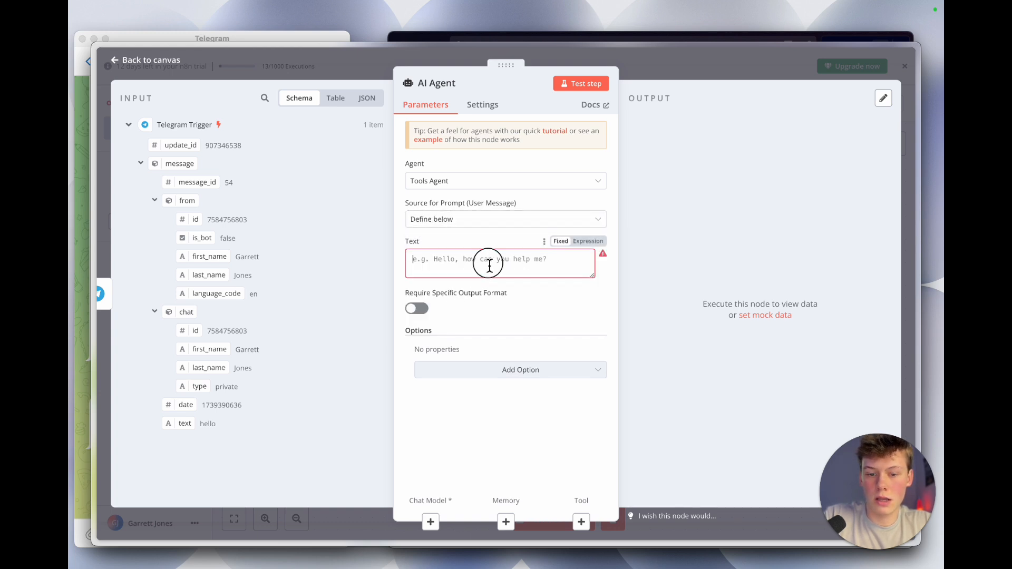
click(586, 243)
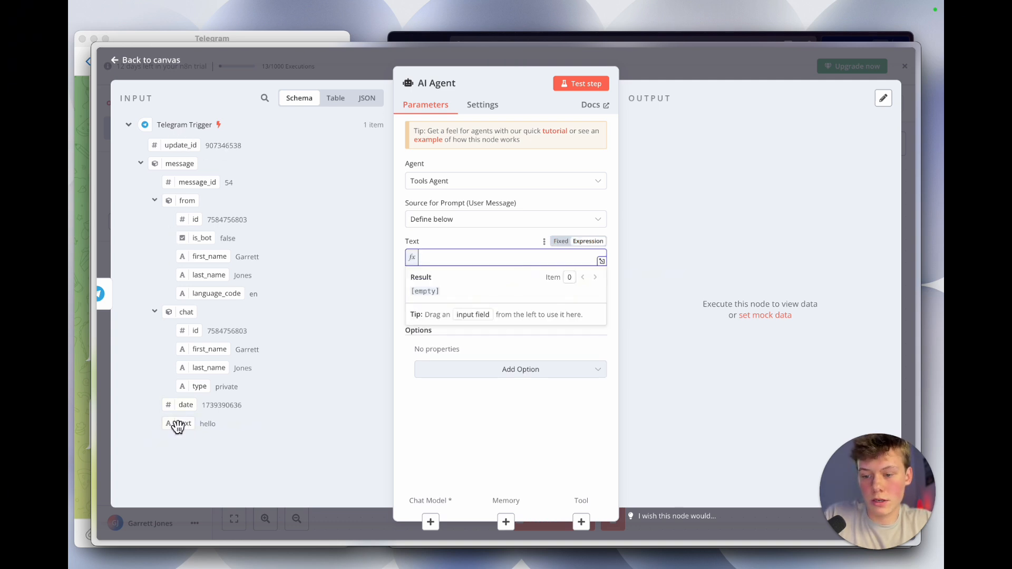
Map the Telegram trigger's message text into the agent's prompt as {{ $json.message.text }}
drag(184, 424, 444, 276)
drag(200, 426, 451, 259)
click(223, 424)
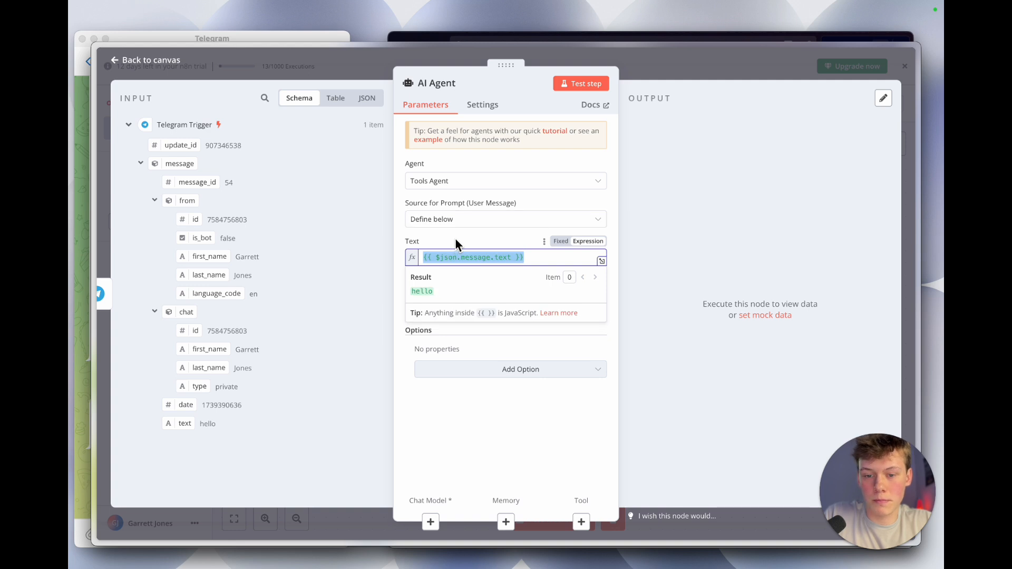
click(428, 258)
drag(427, 259, 530, 259)
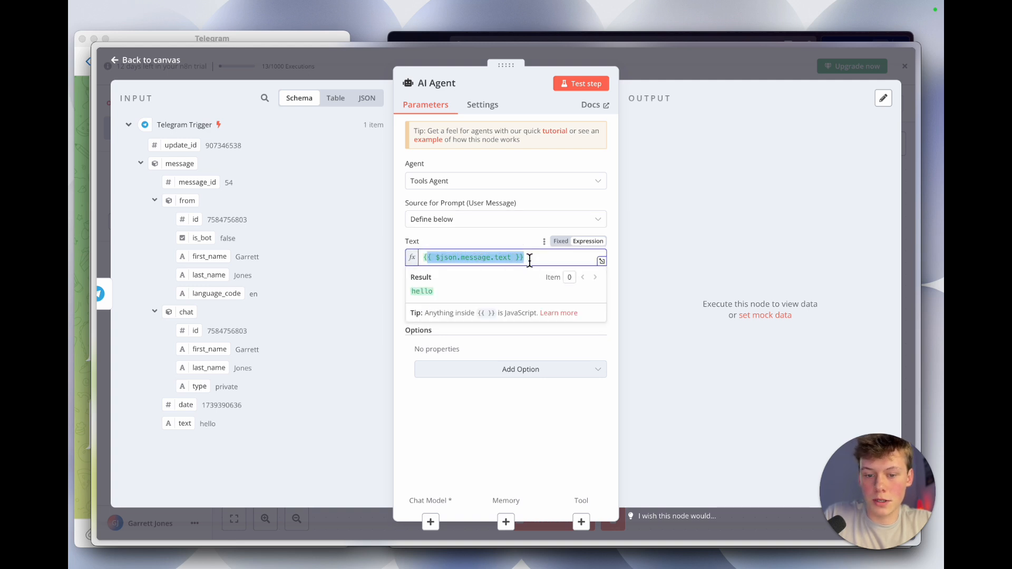
click(510, 245)
double_click(414, 274)
click(447, 274)
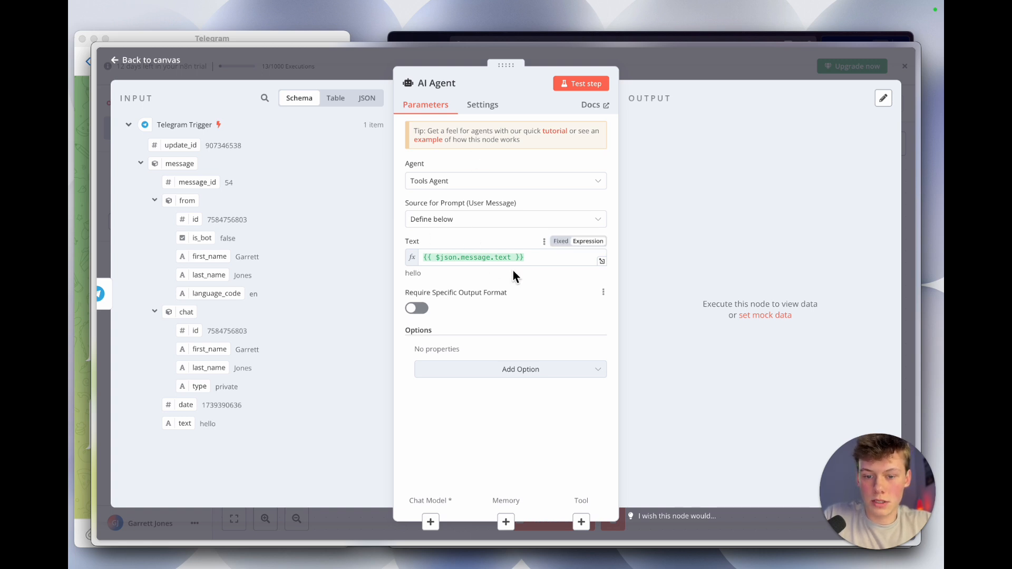
Insert an empty line above the message text expression in the agent's prompt
click(534, 258)
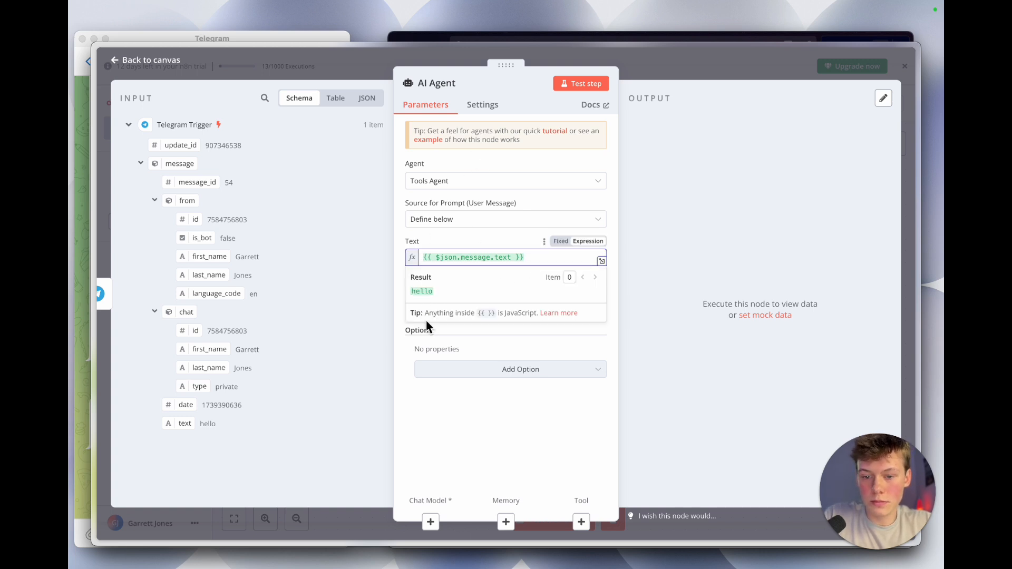
key(Return)
click(444, 258)
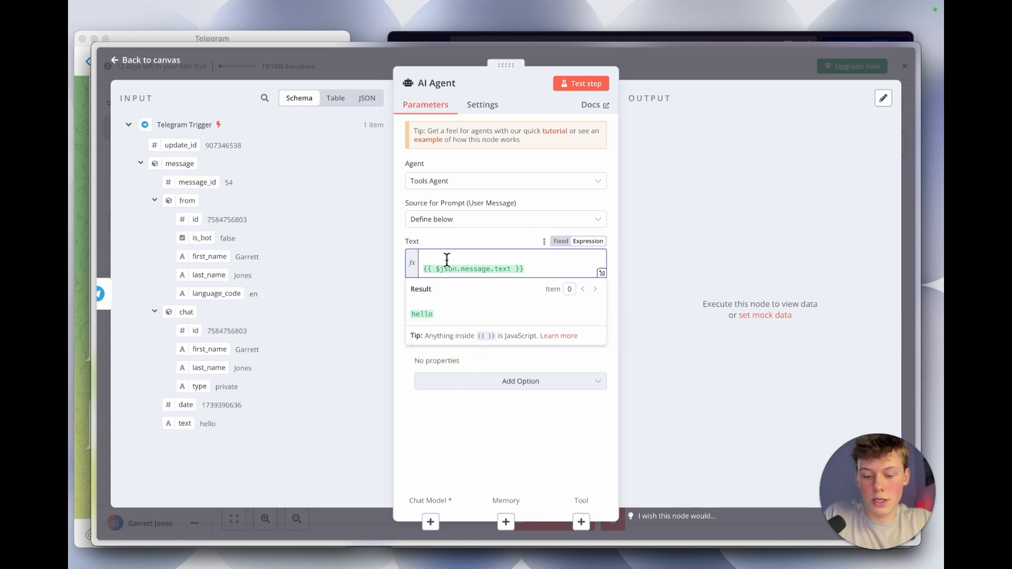
text(Here is)
key(BackSpace)
key(BackSpace)
key(BackSpace)
key(BackSpace)
key(BackSpace)
key(BackSpace)
key(BackSpace)
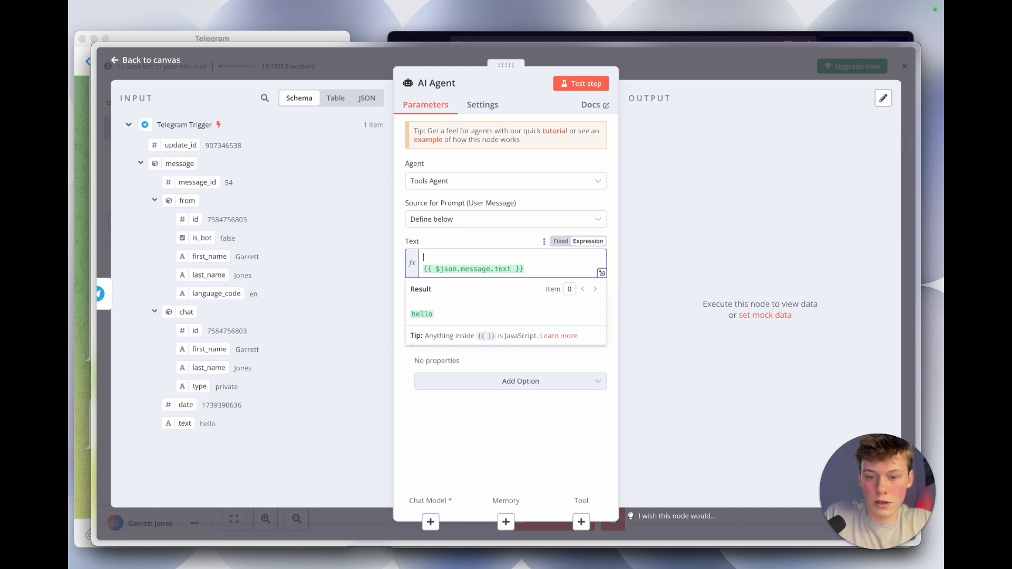
click(451, 248)
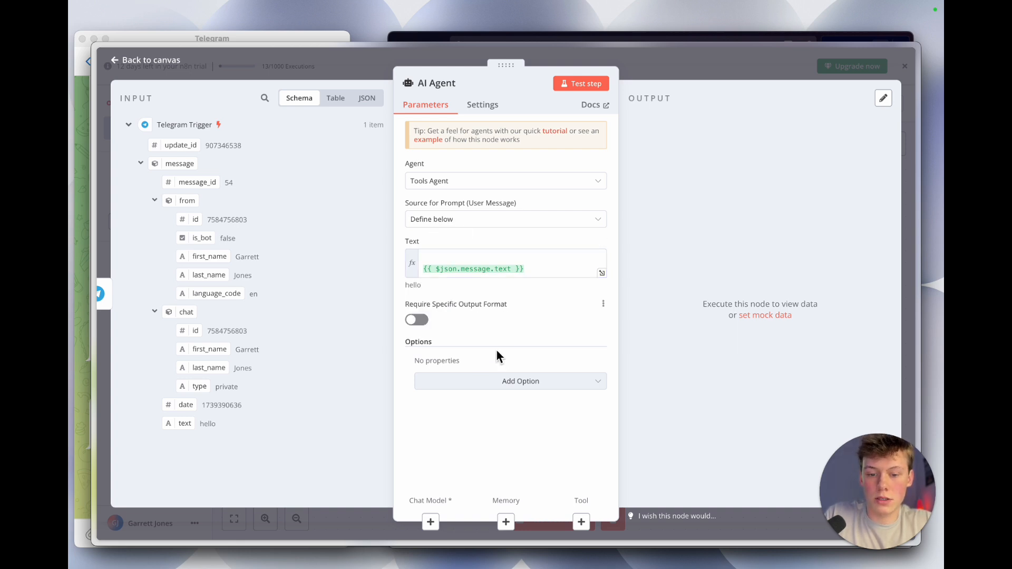
Add the System Message option to the AI Agent
click(503, 388)
click(504, 412)
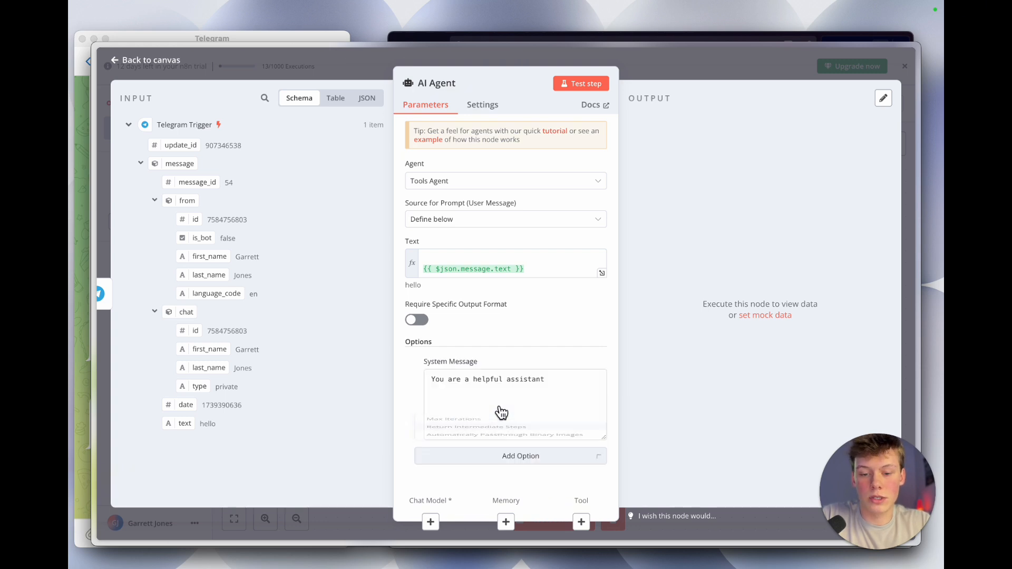
click(554, 383)
drag(565, 381, 431, 378)
click(495, 391)
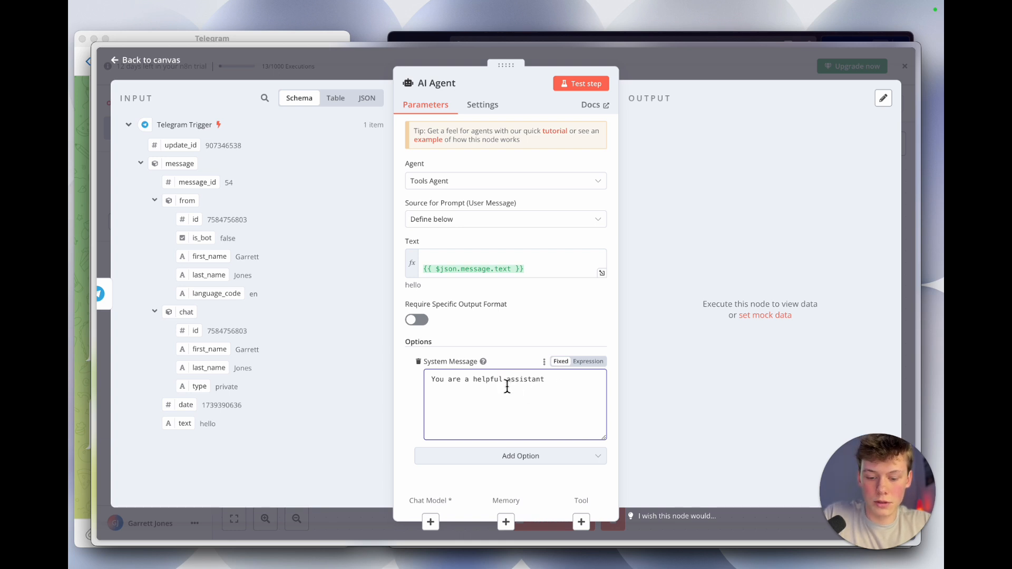
Change the system message to "You are a helpful email assistant, in charge of managing my emails."
click(507, 386)
text(email)
click(571, 380)
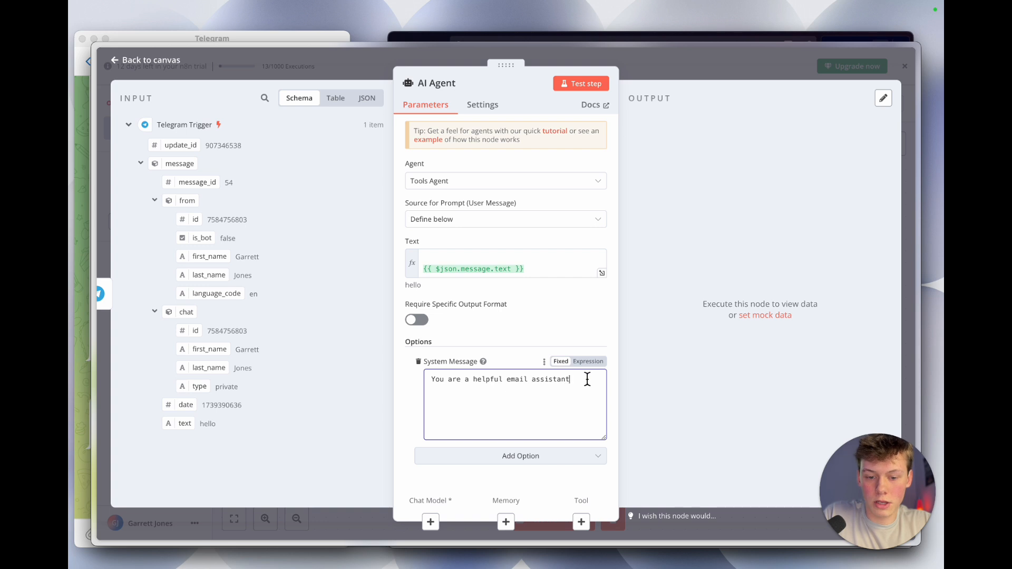
text(in charge )
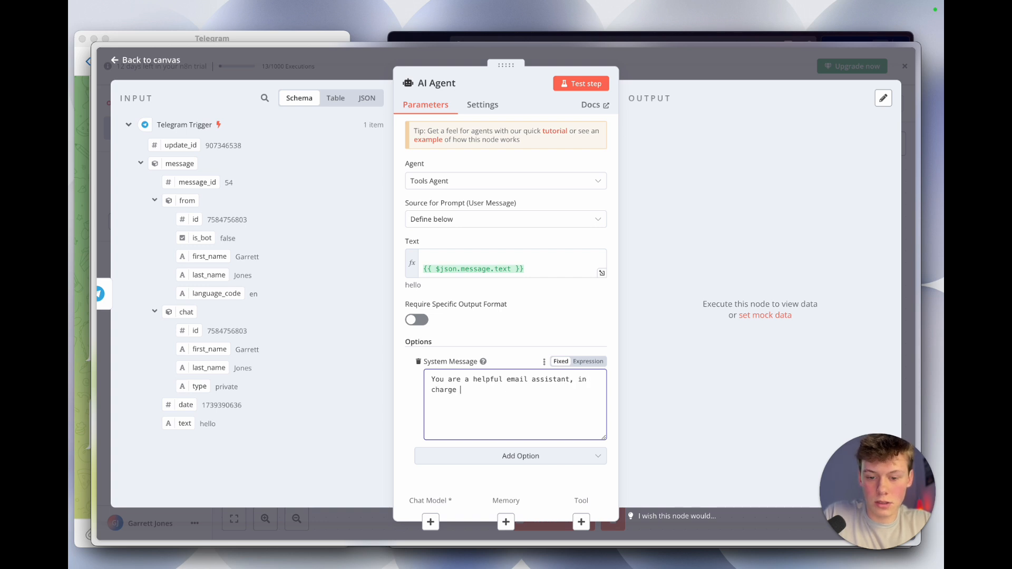
text(of man)
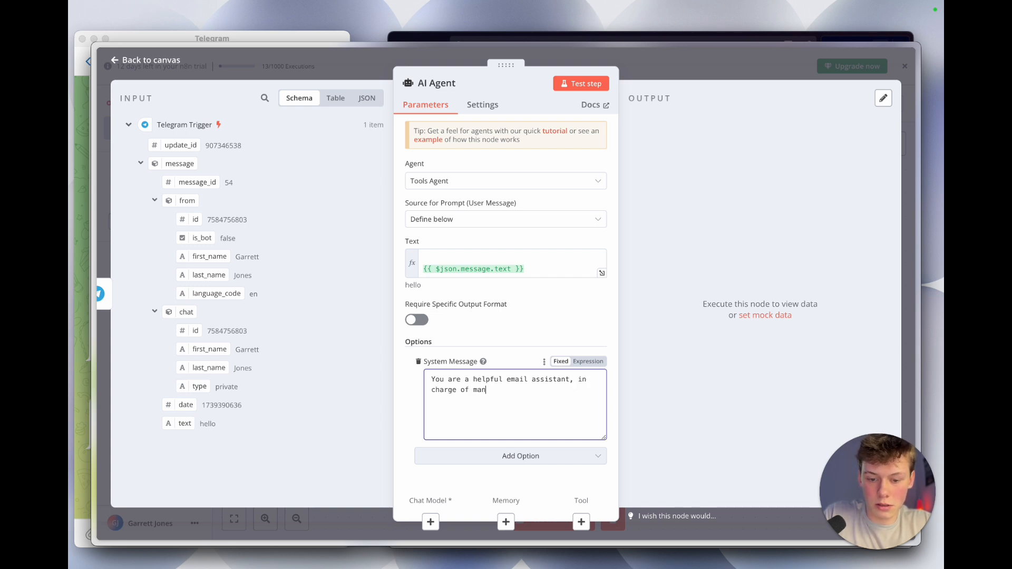
text(aging my emails.)
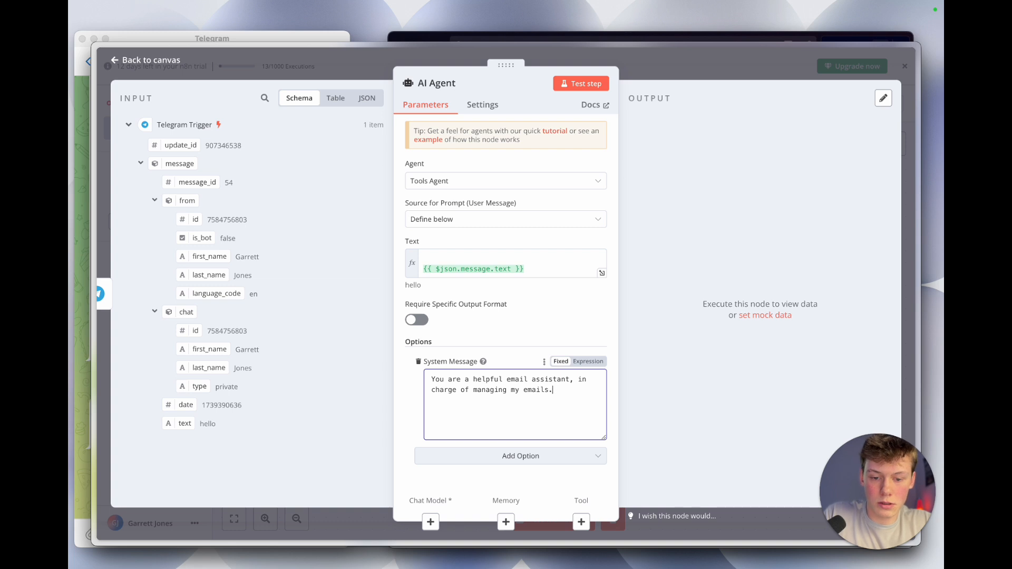
Write "You are to do the following task:" on the line above the message text expression in the prompt
click(540, 264)
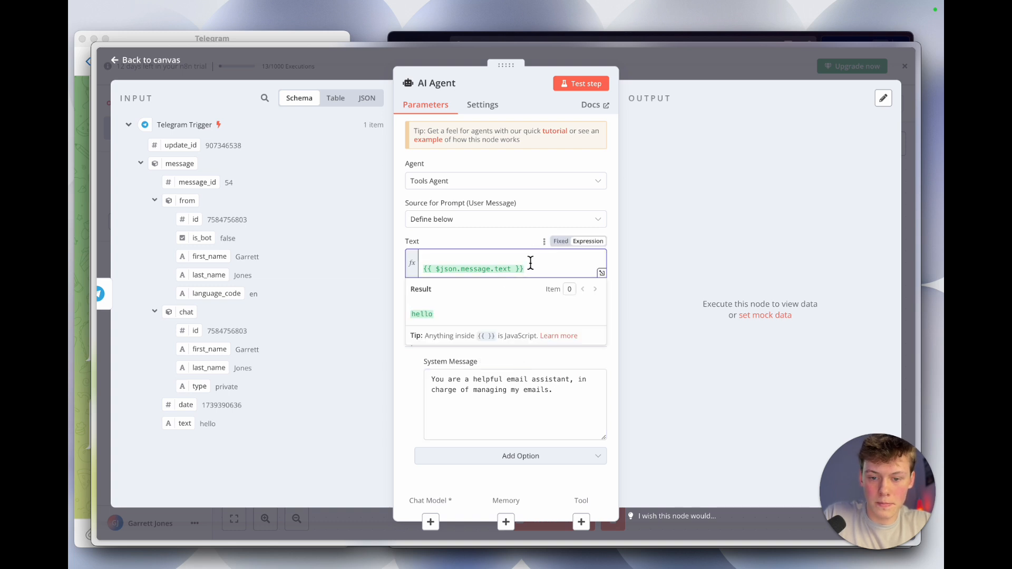
text(You are )
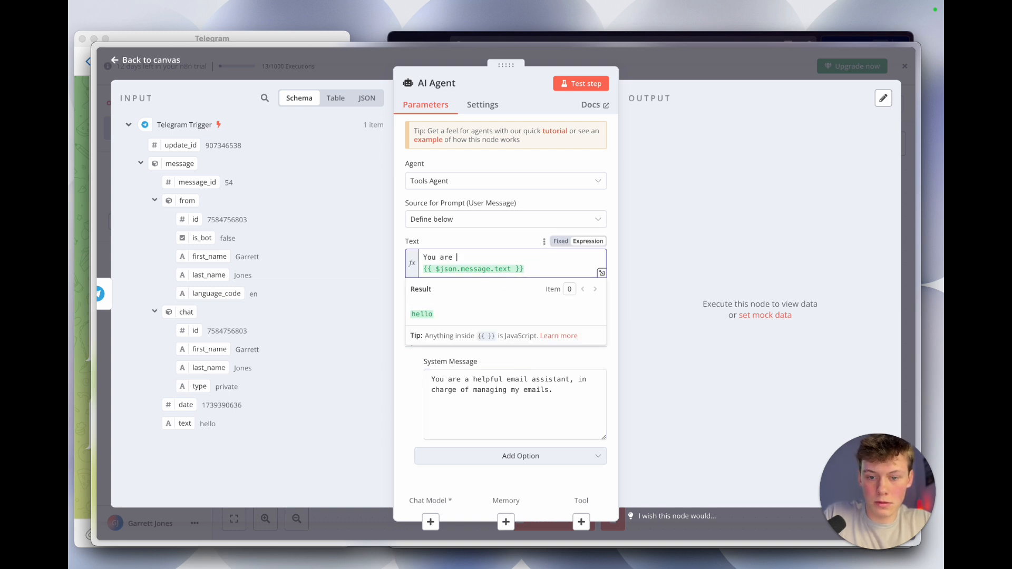
text(to do the following task:)
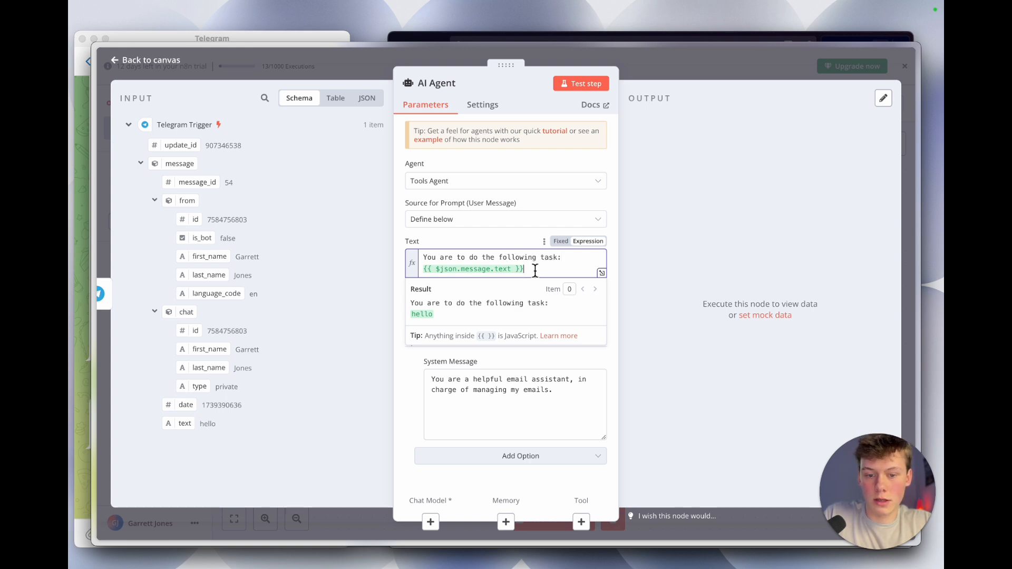
drag(542, 269, 420, 268)
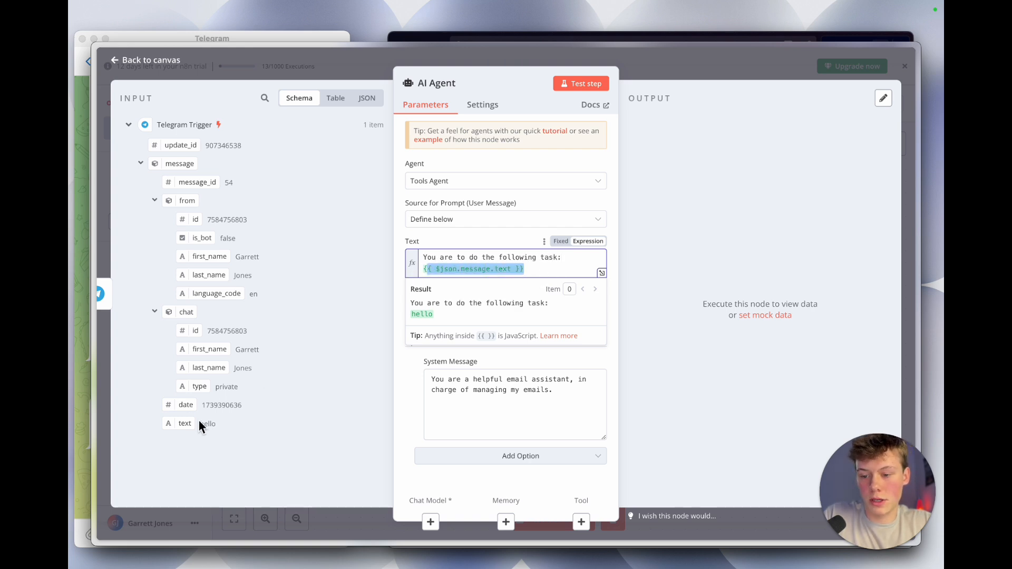
Below the message expression, leave a blank line and add "You have access to the following tools:" to the prompt
click(537, 269)
key(Return)
key(Return)
scroll(529, 282, down, 1)
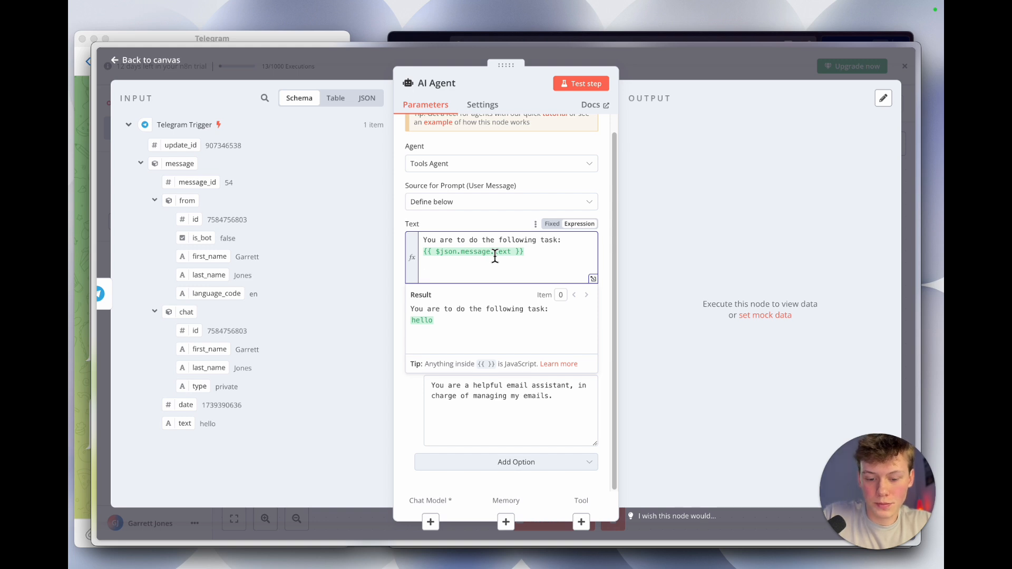
text(You have a)
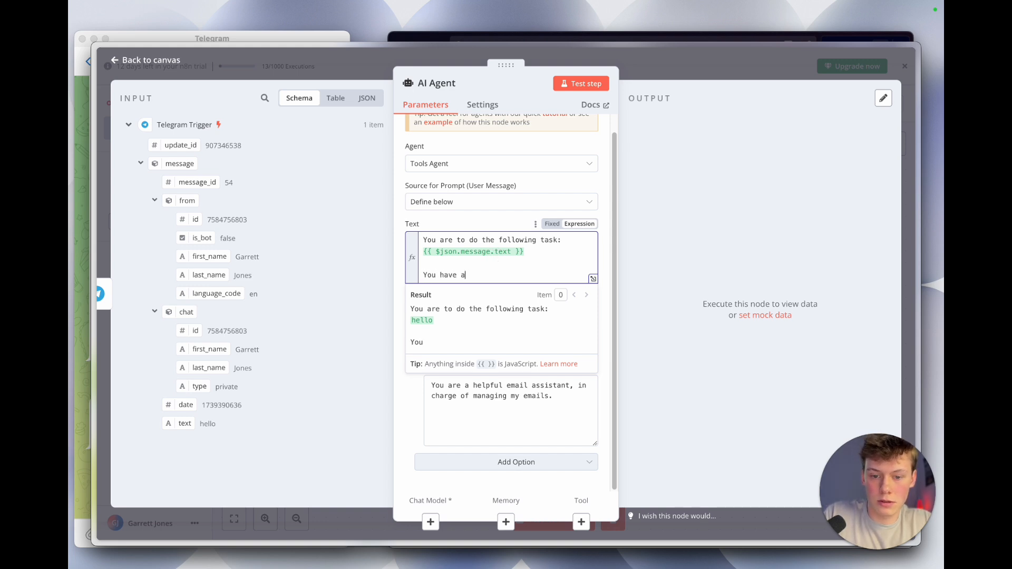
text(ccess to the g)
key(BackSpace)
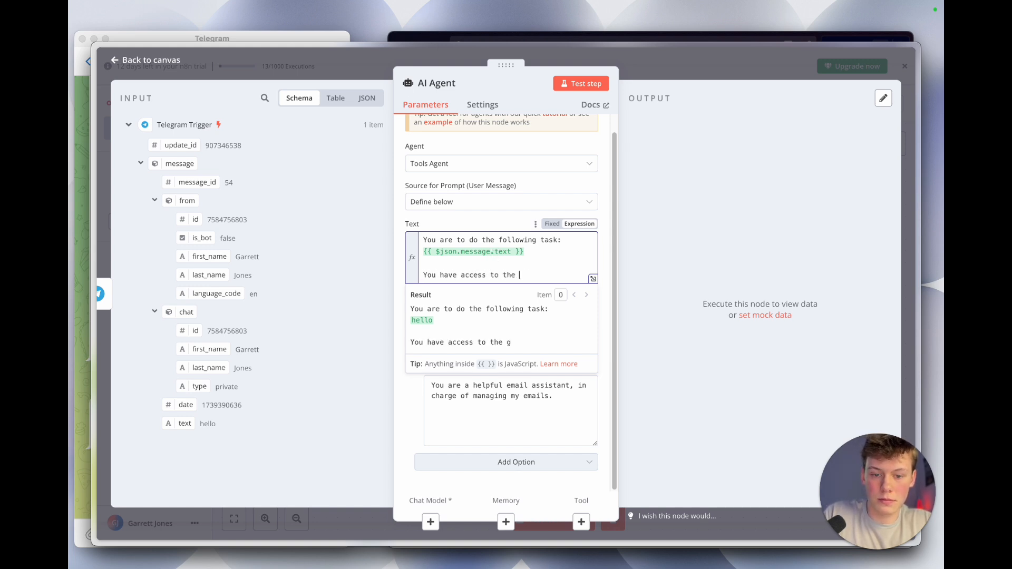
text(ofll)
key(BackSpace)
key(BackSpace)
key(BackSpace)
key(BackSpace)
text(following)
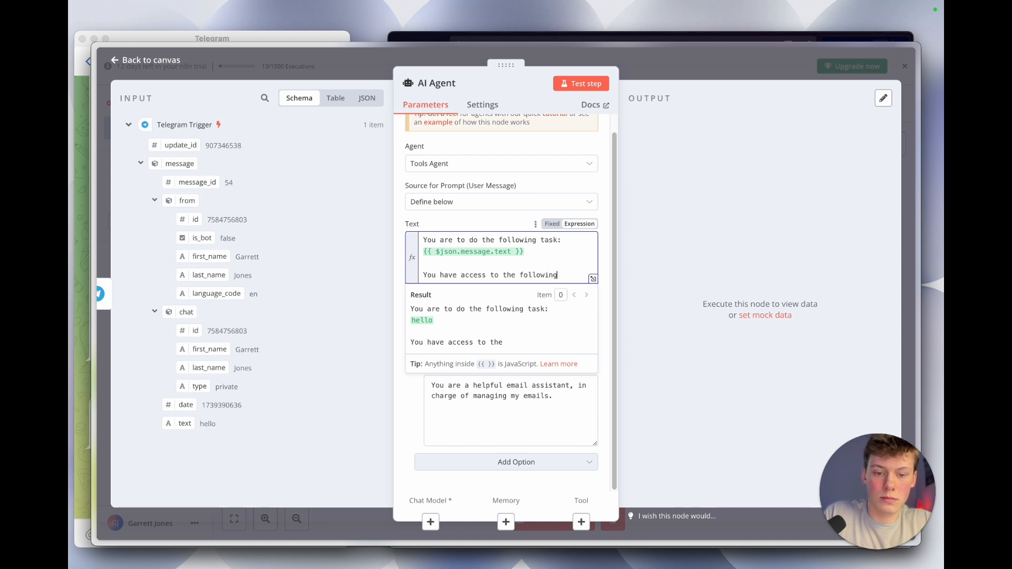
text( tools)
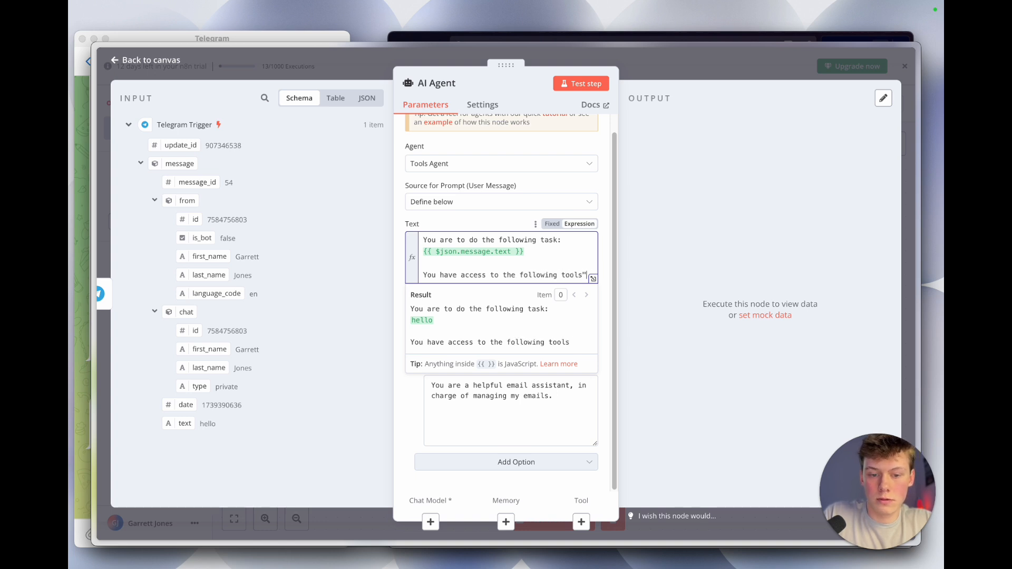
text(:)
key(Return)
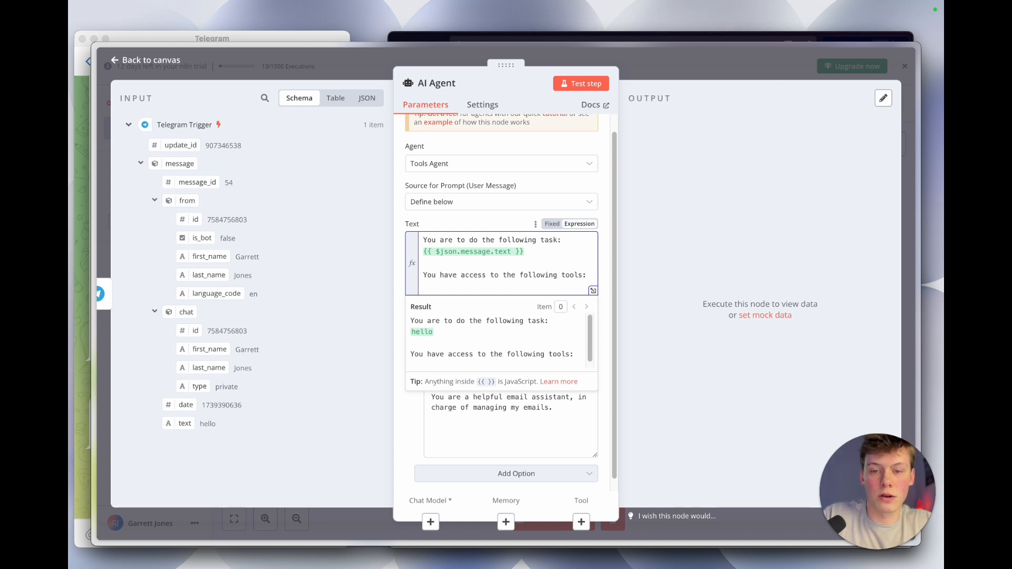
Add "- send an email" as the first entry of the prompt's tool list
text(-)
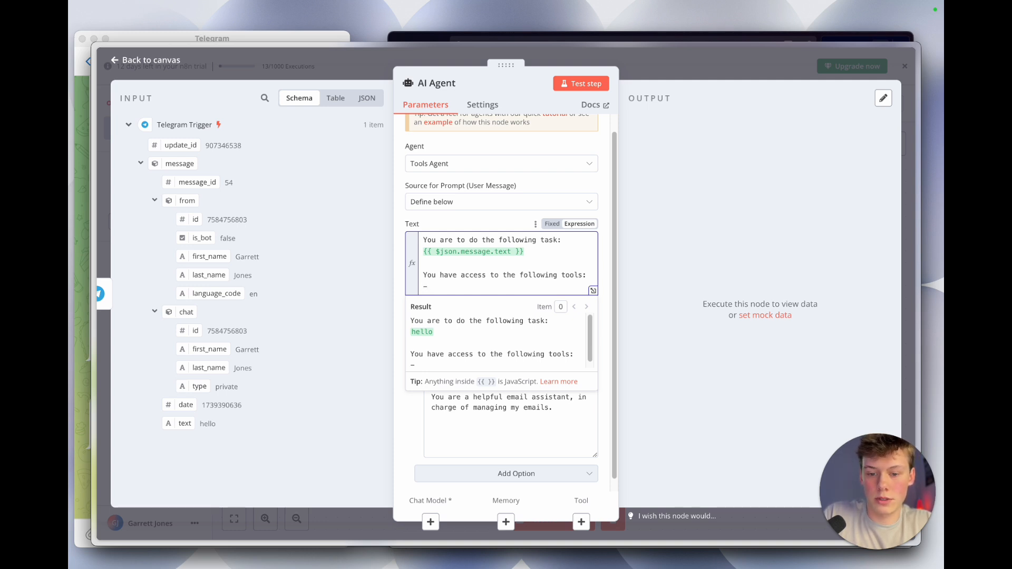
text( sned)
key(BackSpace)
key(BackSpace)
text(edn)
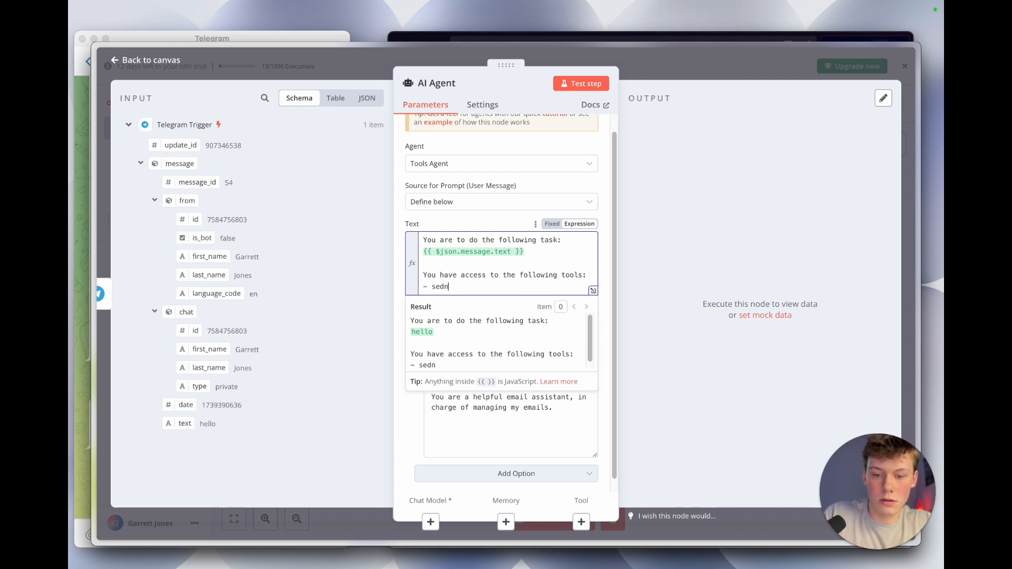
key(BackSpace)
key(BackSpace)
text(nd an email)
key(Return)
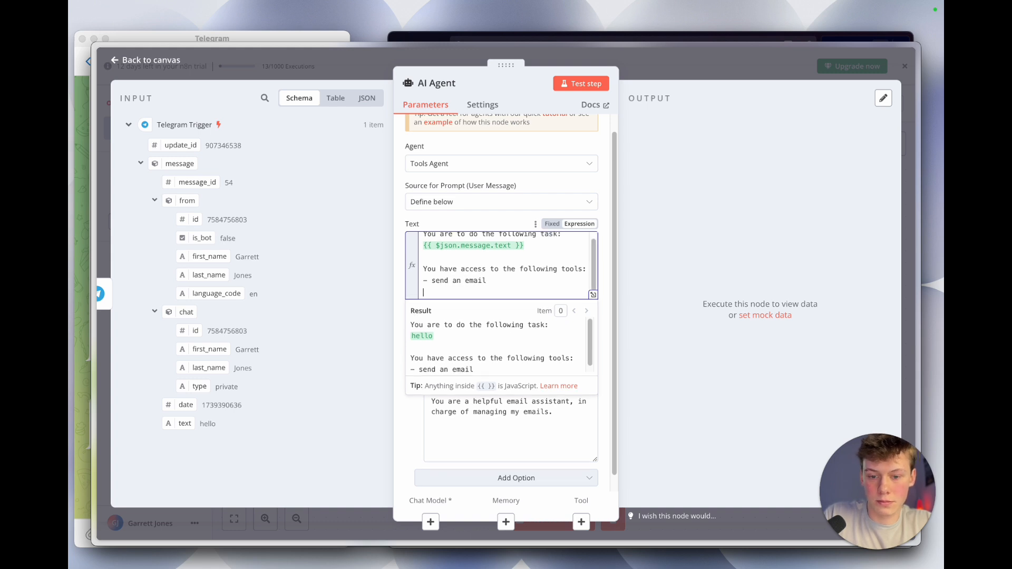
Add "- get emails" and "- delete an email" as the next entries of the prompt's tool list
text(- get)
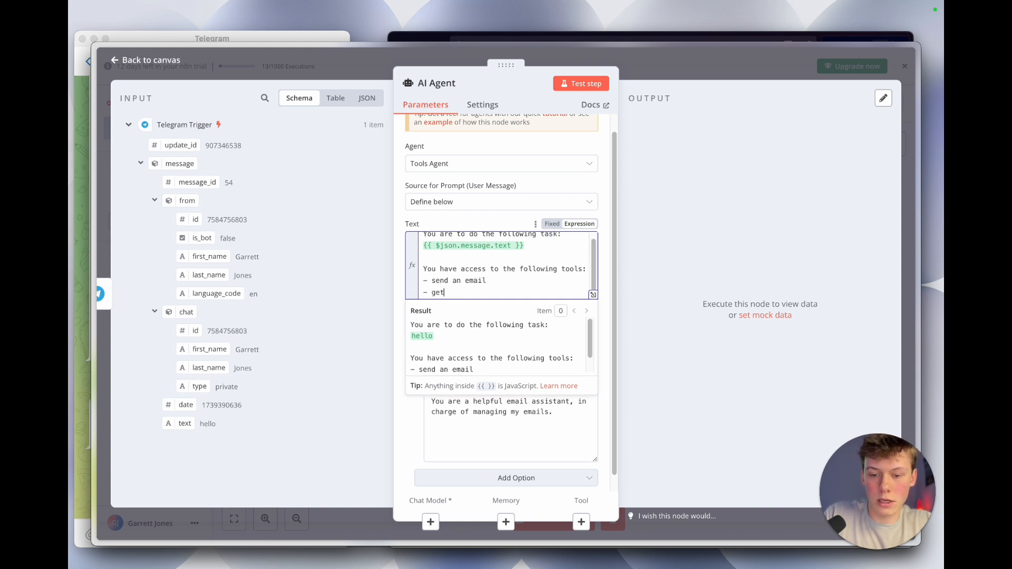
text( emailss)
key(Return)
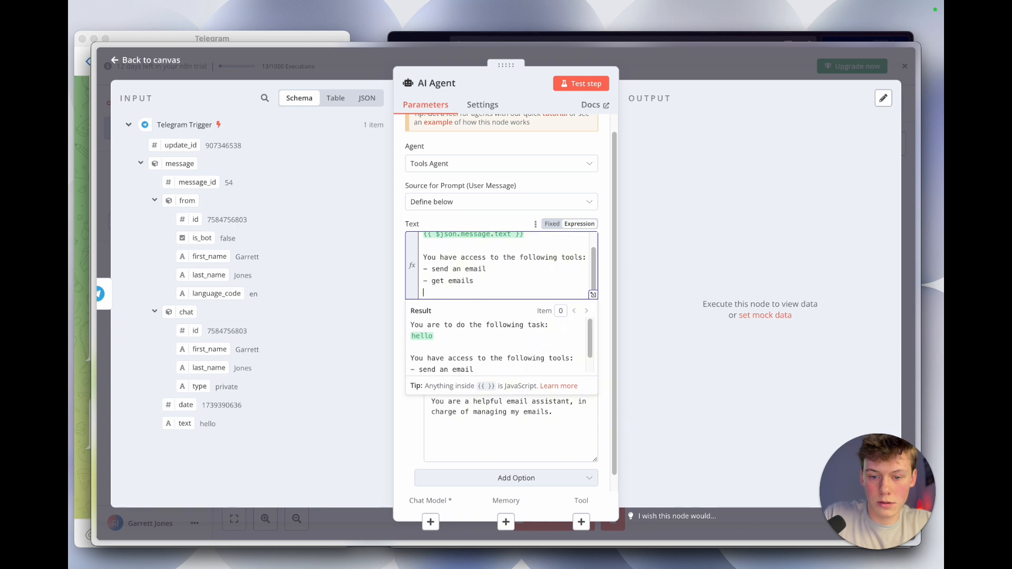
text(- delete)
key(BackSpace)
key(BackSpace)
key(BackSpace)
text(ete an email)
key(Return)
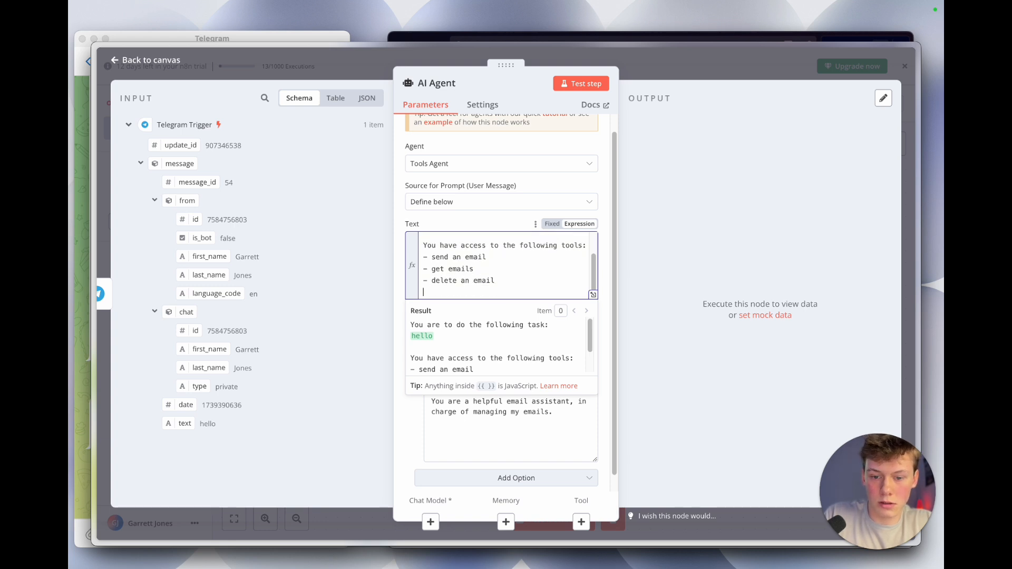
Add "- mark an email as opened" as the last entry of the prompt's tool list
text(- mark)
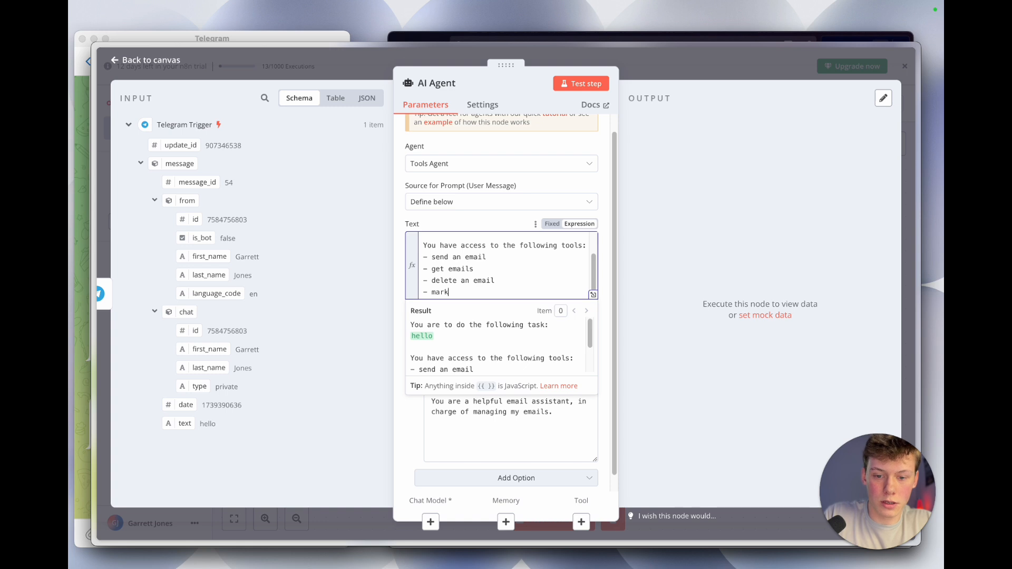
text( as opened)
click(513, 213)
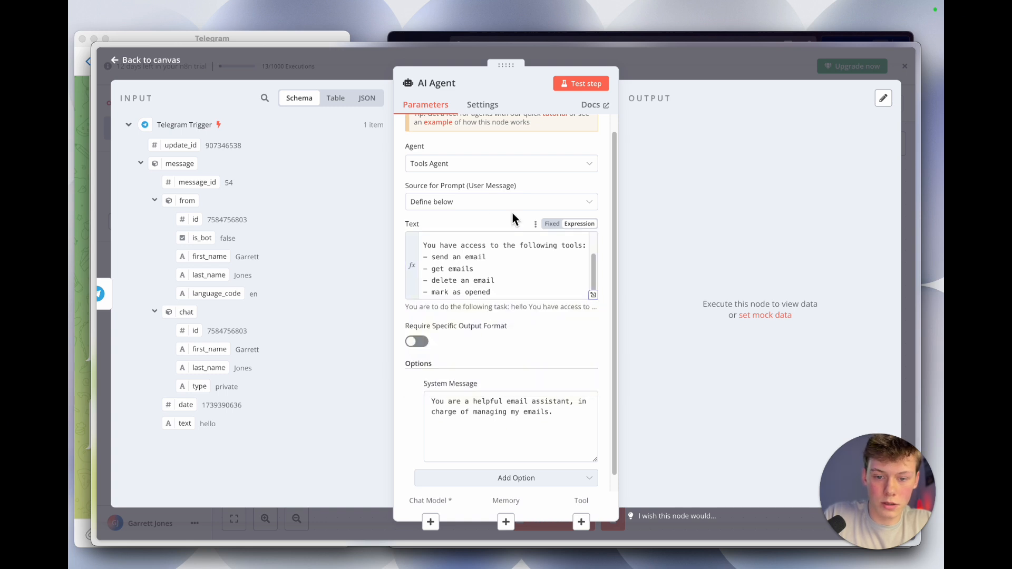
click(461, 291)
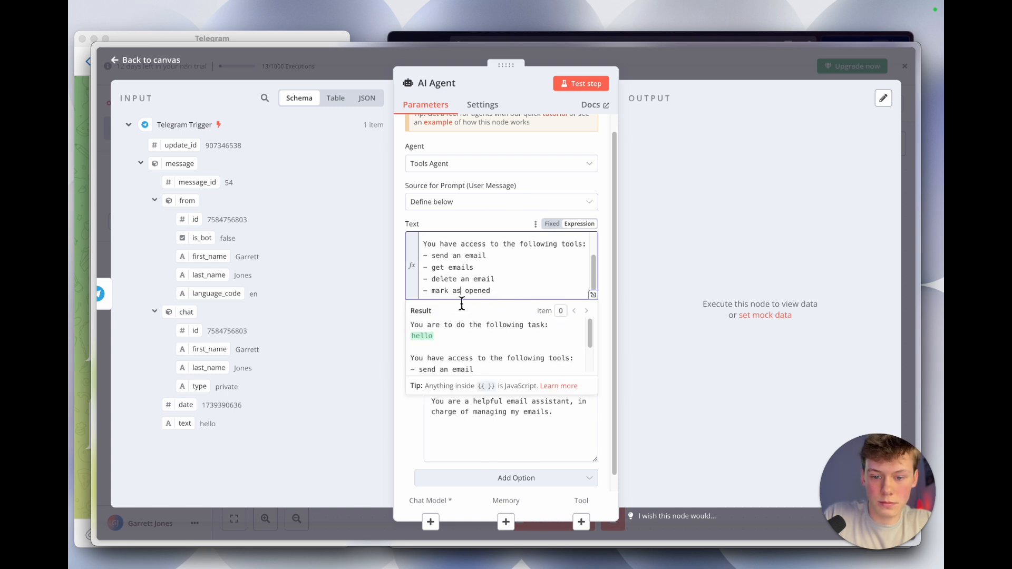
key(BackSpace)
text(n email as)
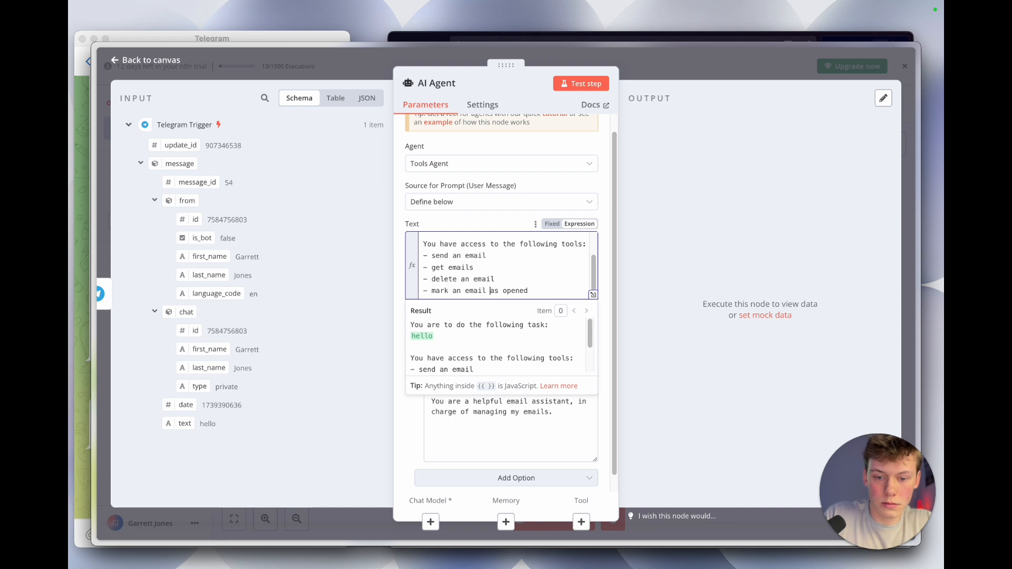
click(482, 222)
scroll(485, 226, down, 1)
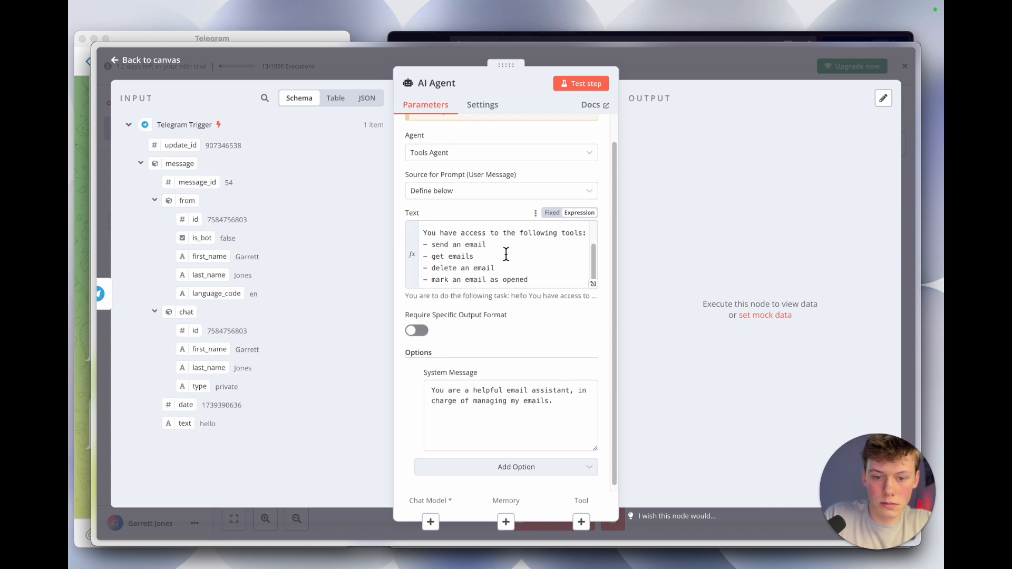
click(566, 255)
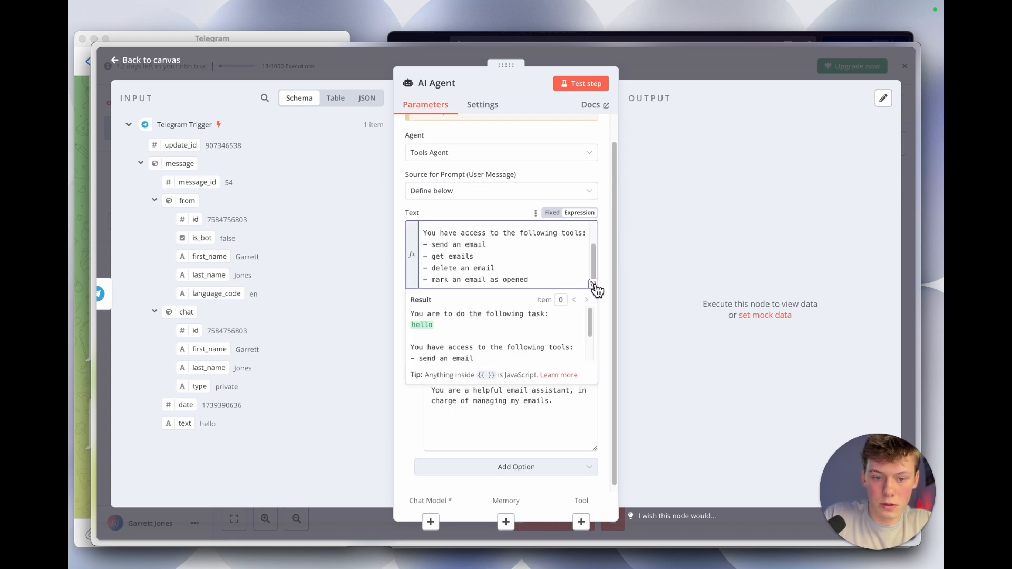
scroll(544, 260, up, 2)
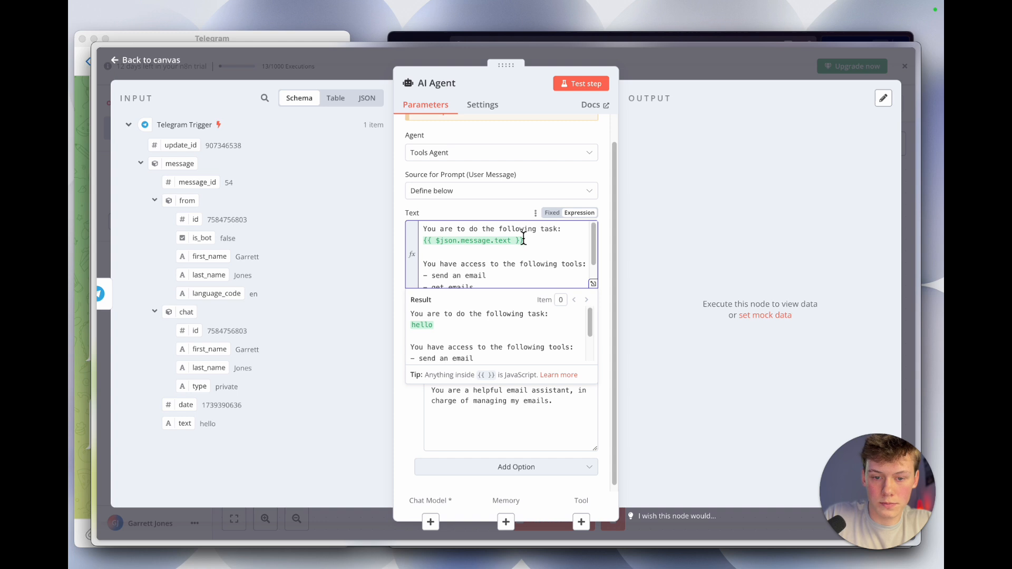
click(505, 220)
scroll(506, 232, down, 2)
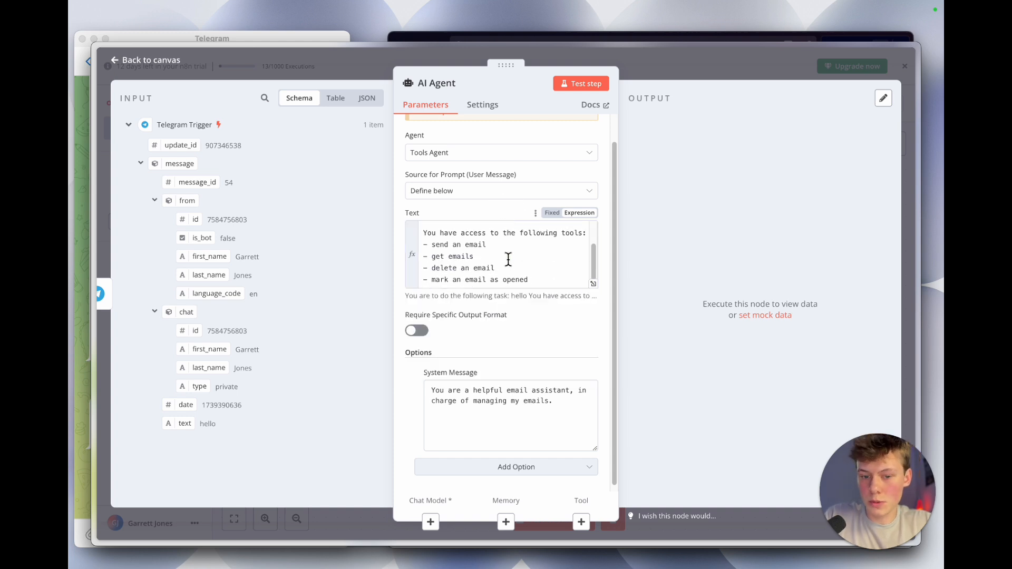
Below the tool list, leave a blank line and add "Today's date is {{ $now }}" to the prompt
click(536, 275)
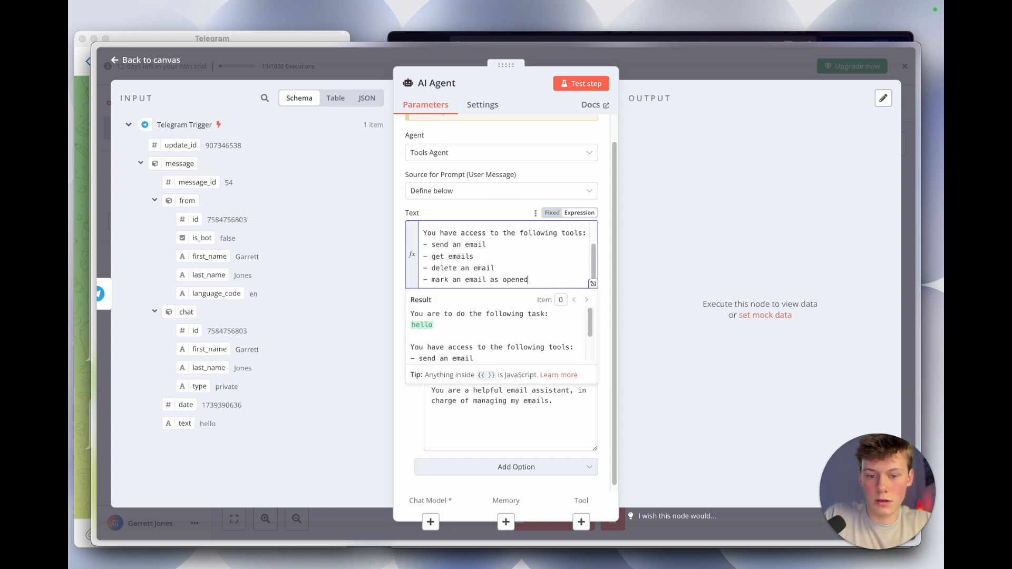
key(Return)
key(Return)
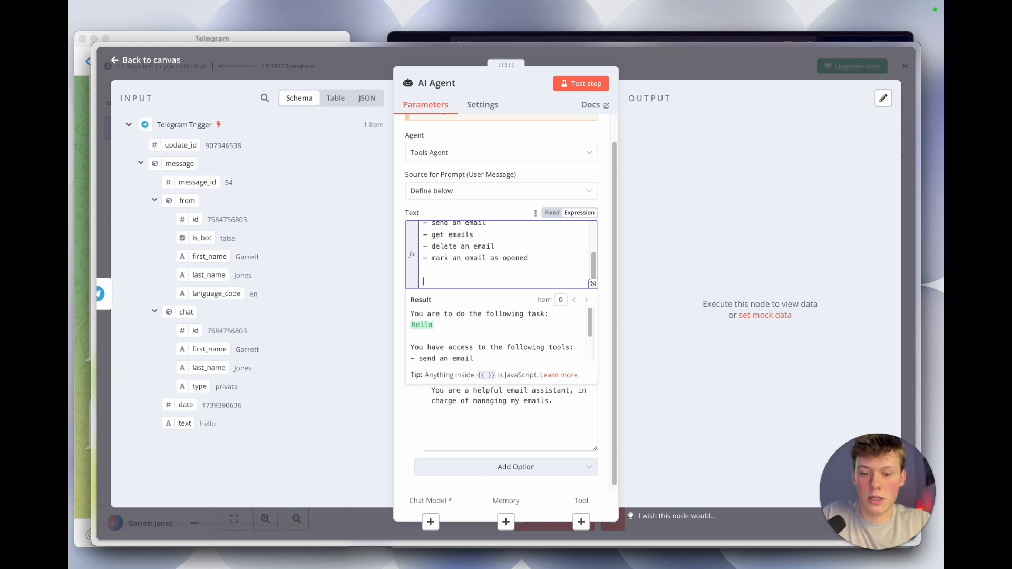
key(Return)
scroll(510, 244, down, 1)
key(BackSpace)
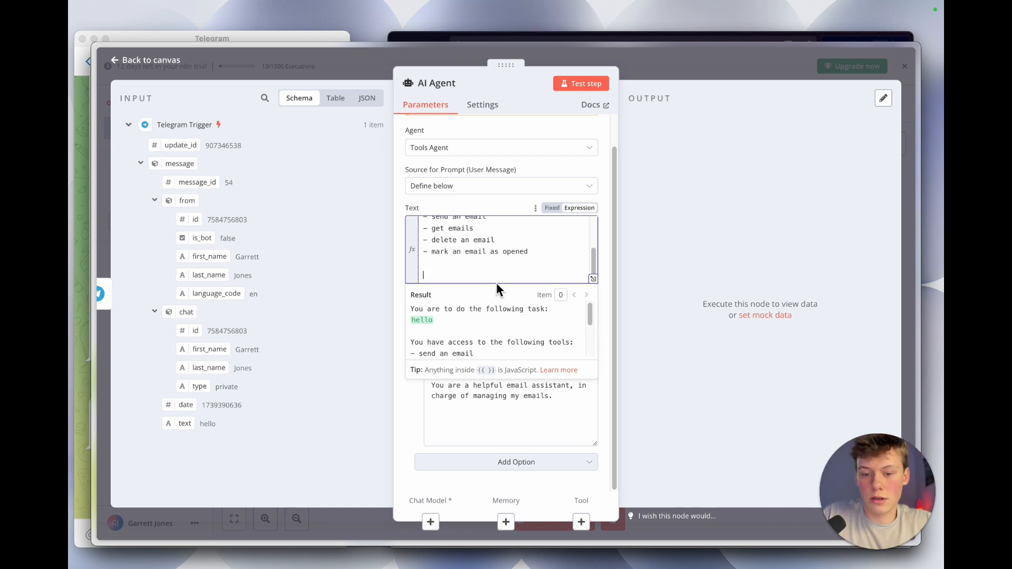
text(Toda)
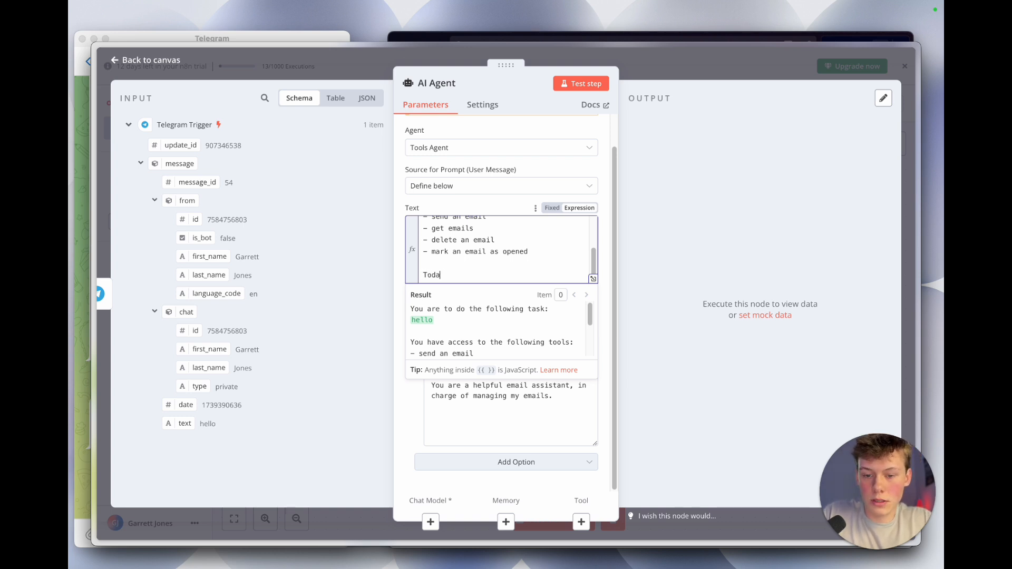
text(y's )
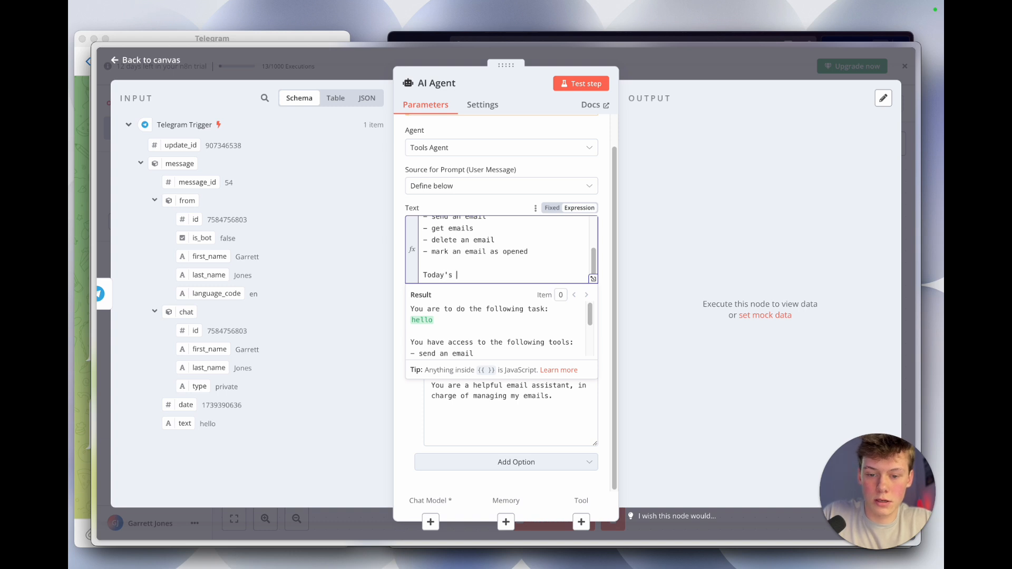
text(date is)
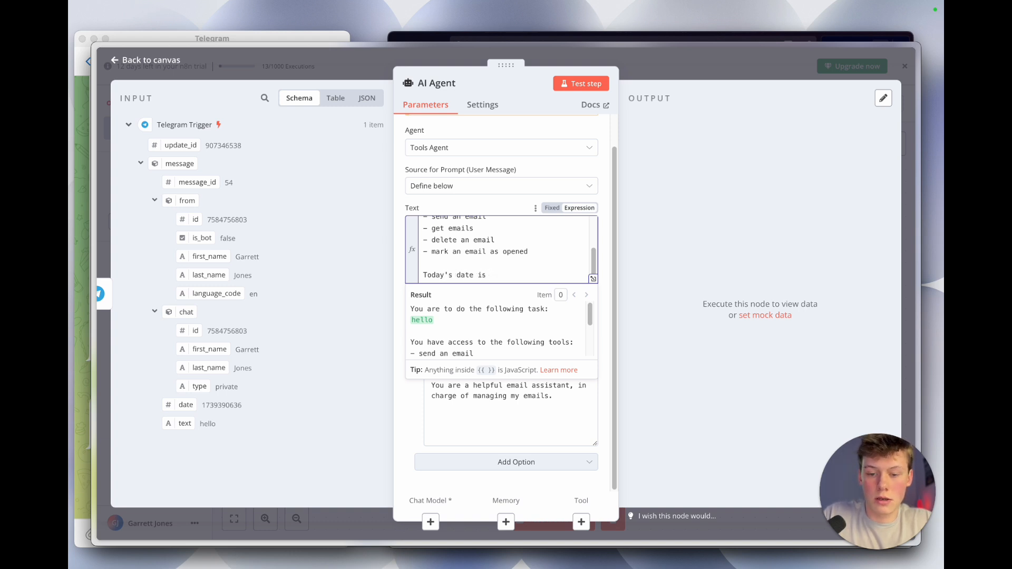
text( {{ $)
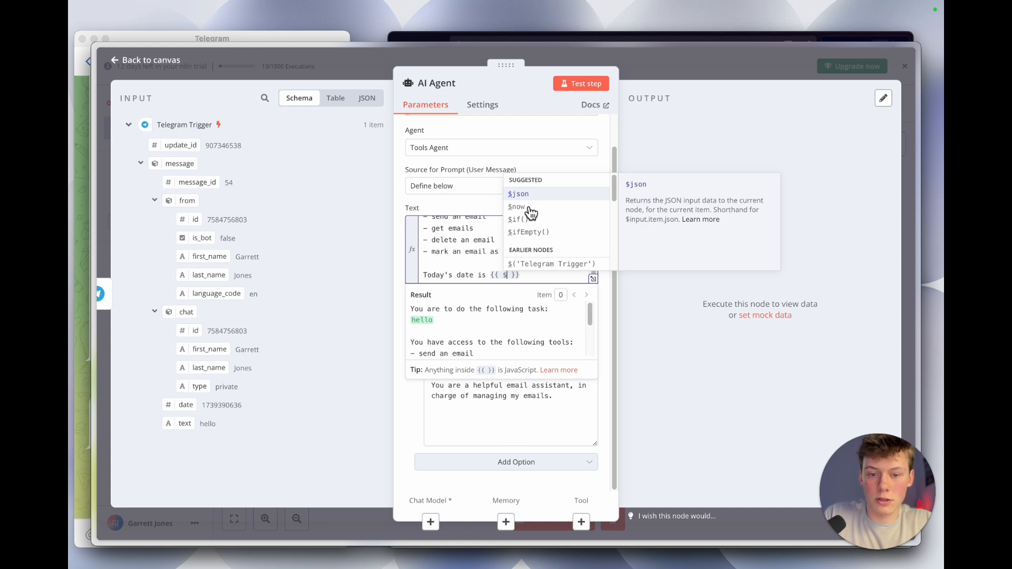
click(529, 208)
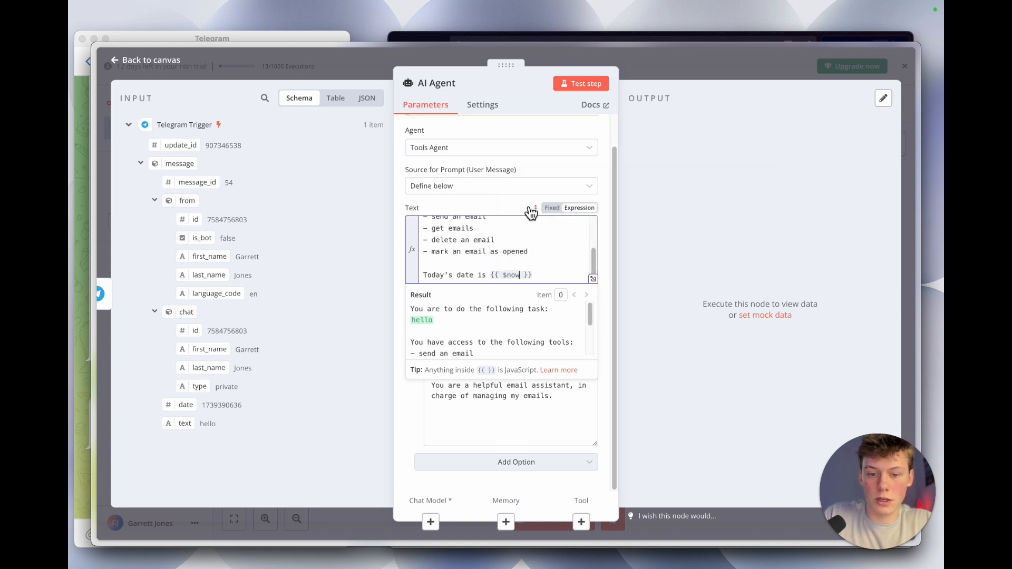
Review the agent prompt, covering the date line, the tool list and the task line
drag(549, 275, 463, 275)
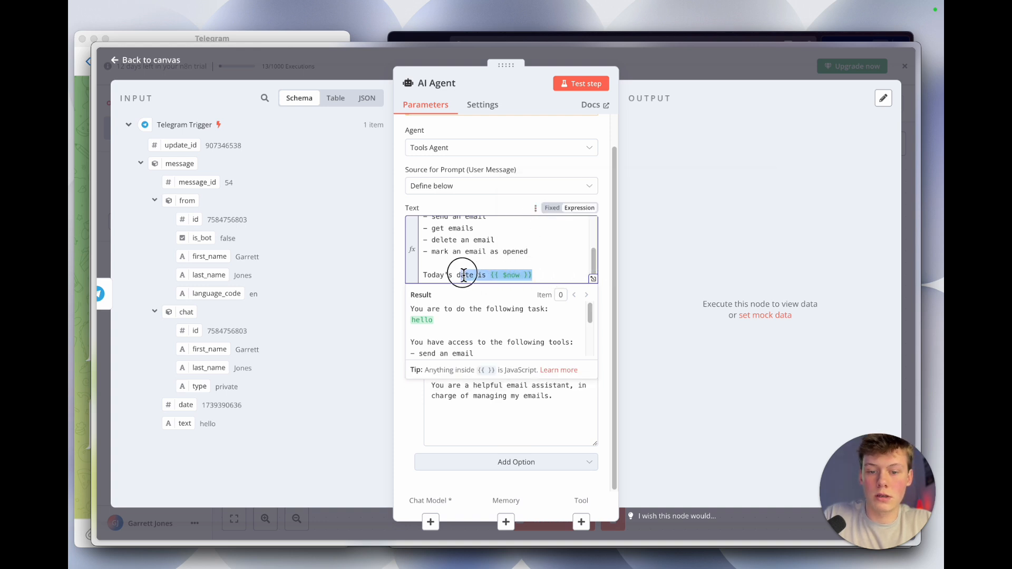
click(463, 275)
drag(555, 276, 474, 276)
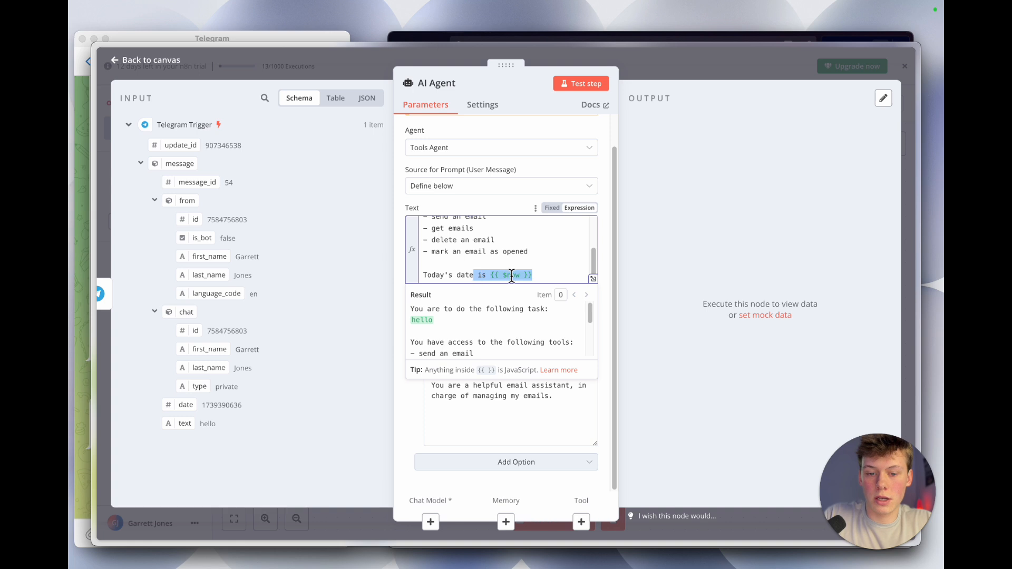
click(532, 269)
double_click(510, 277)
drag(554, 277, 448, 272)
triple_click(448, 271)
click(466, 276)
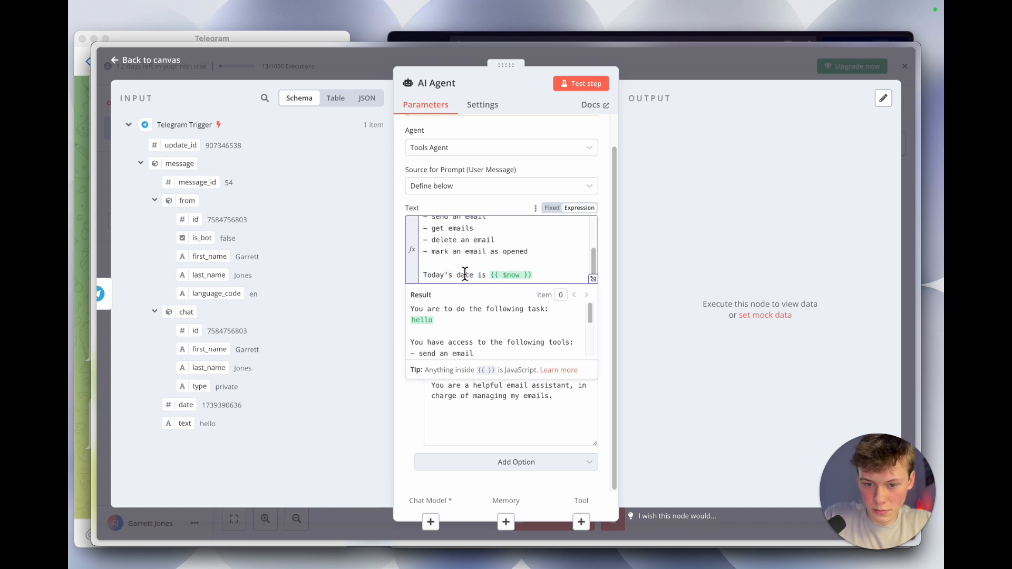
scroll(515, 241, up, 1)
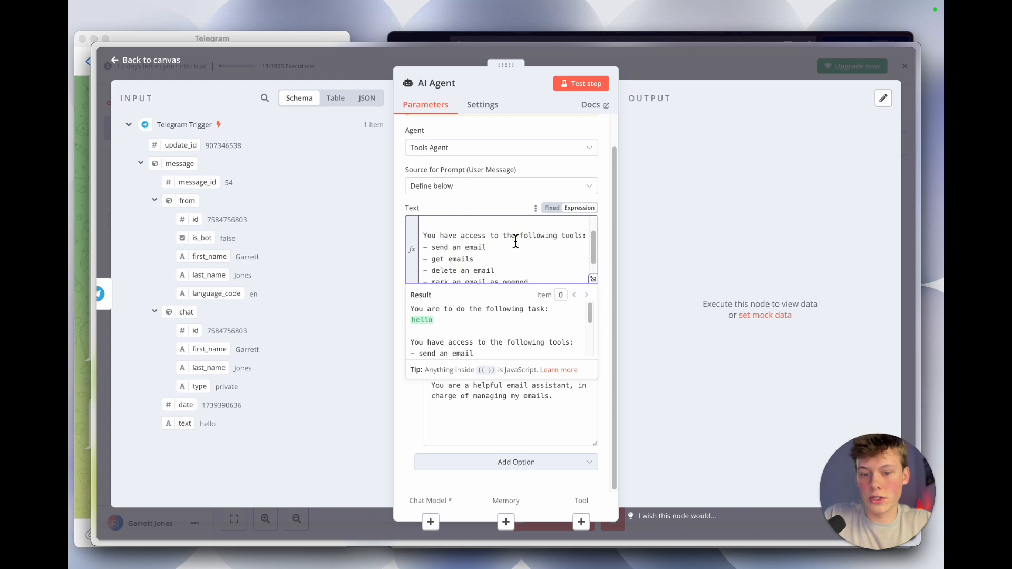
scroll(516, 238, down, 1)
click(511, 198)
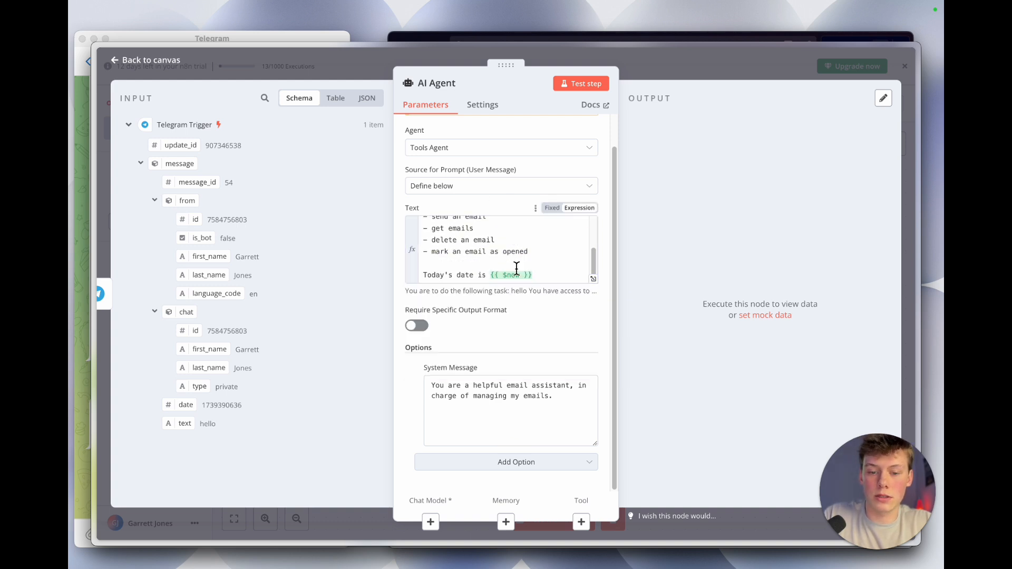
scroll(517, 269, up, 2)
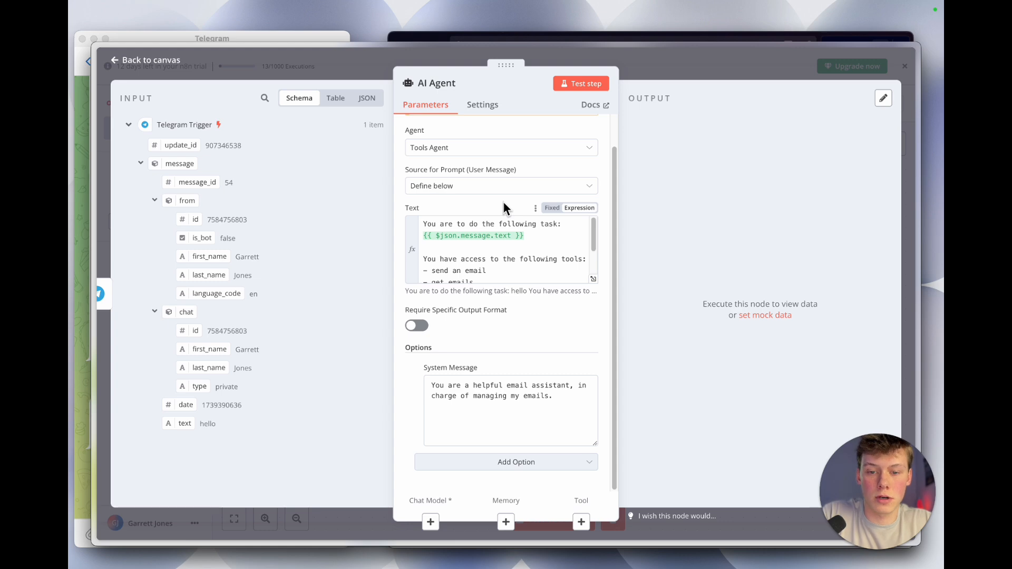
Return to the workflow canvas and attach an OpenAI Chat Model to the AI Agent as its chat model
click(660, 77)
scroll(621, 263, down, 3)
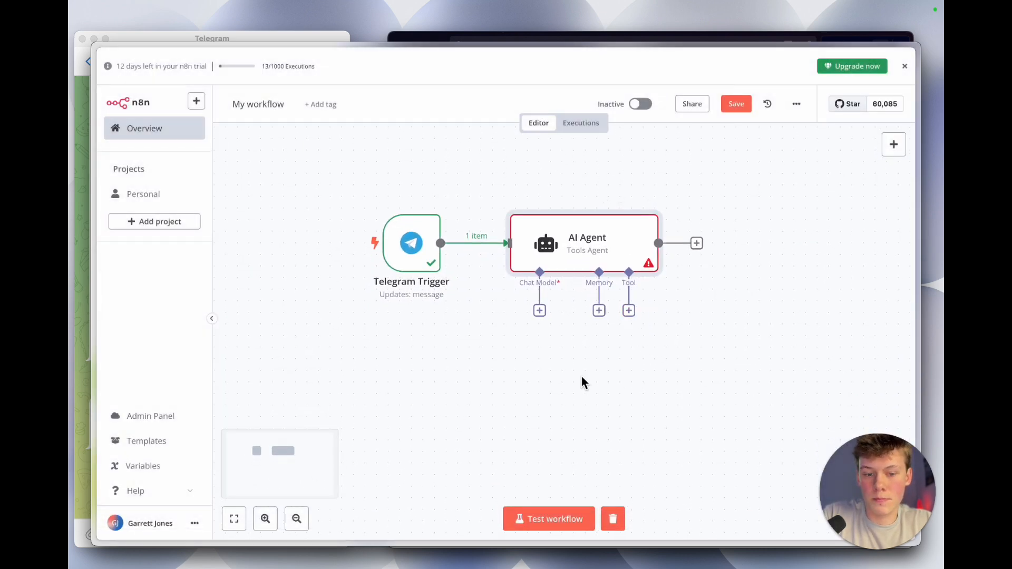
click(538, 312)
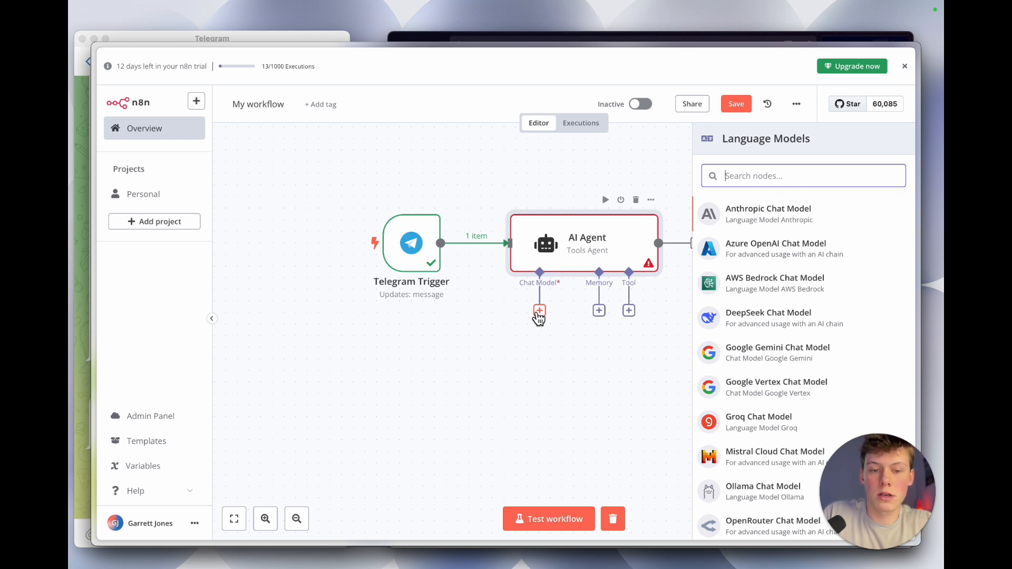
text(open)
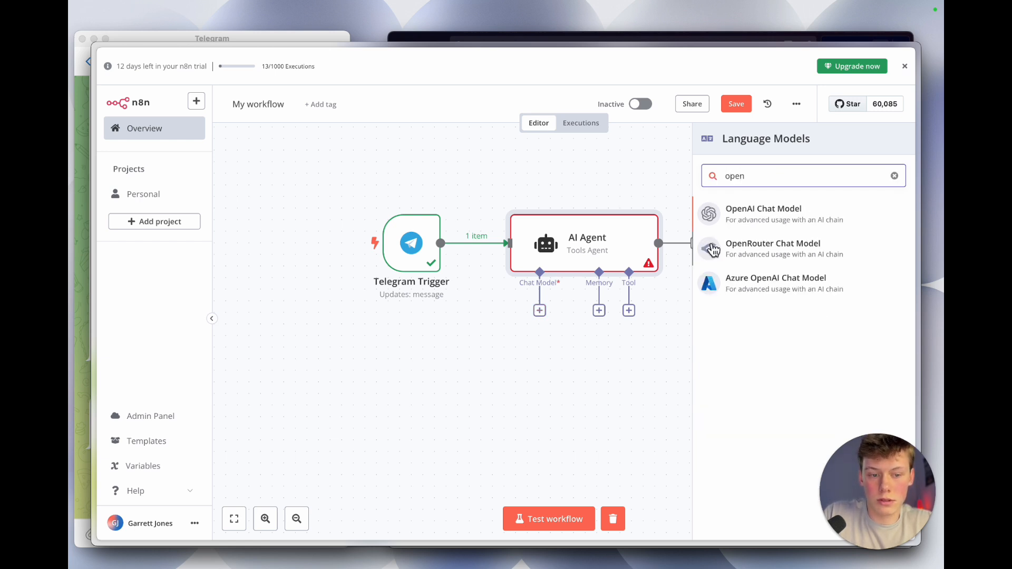
click(752, 219)
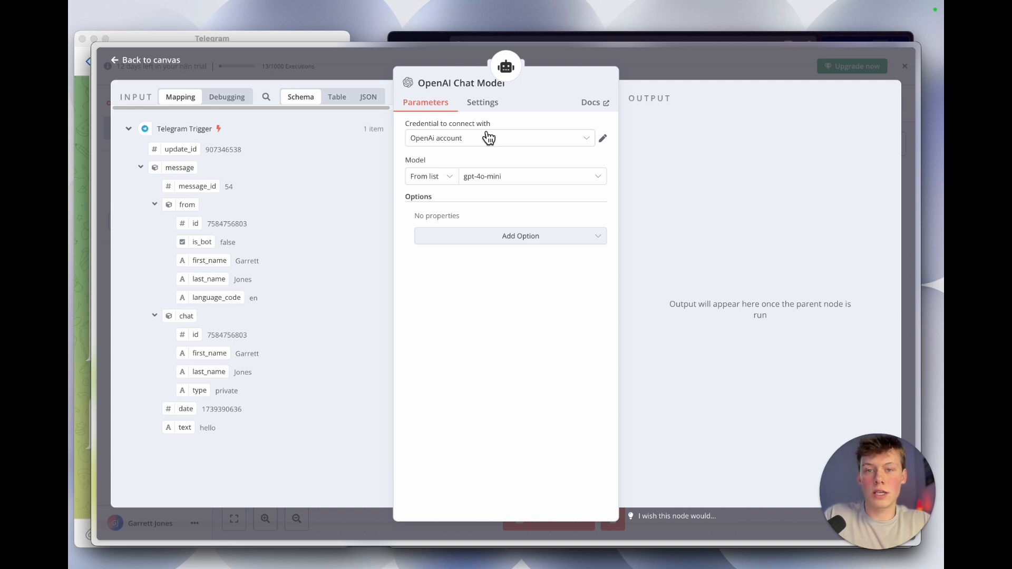
Search the web for "open ai api" in a new tab and open the API keys page of the OpenAI platform dashboard
key(super+t)
text(op)
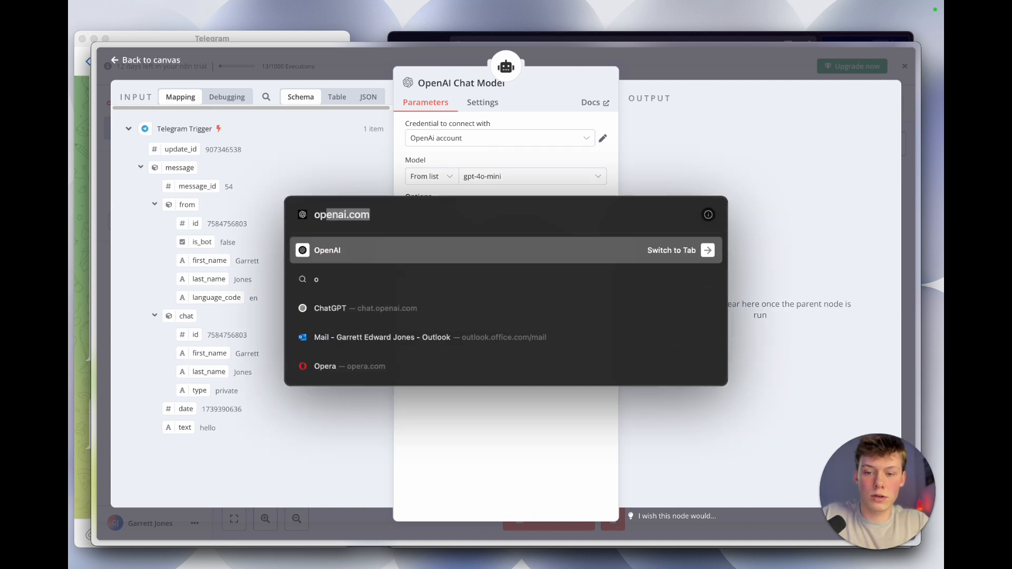
text(en ai api)
key(Return)
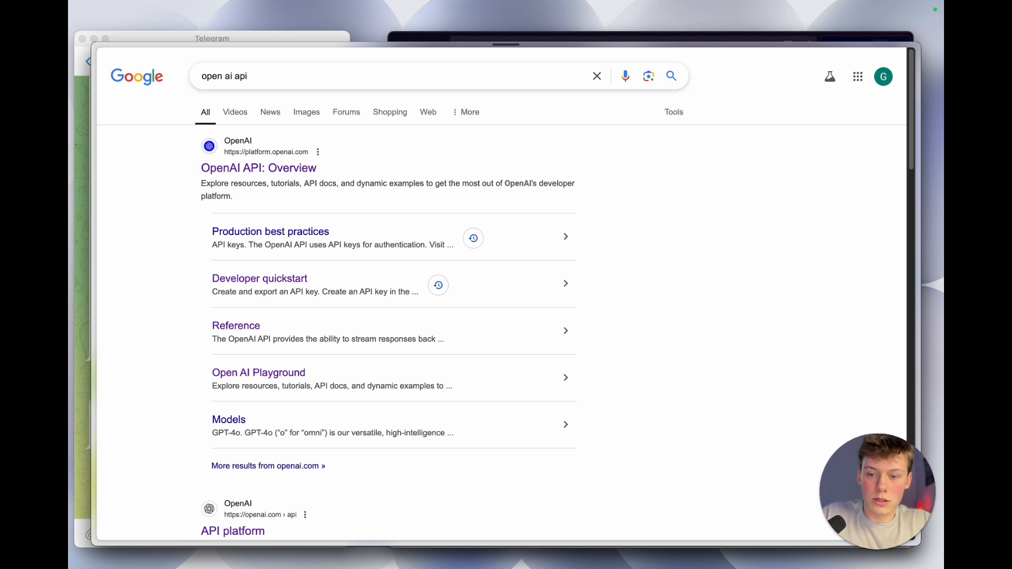
click(304, 169)
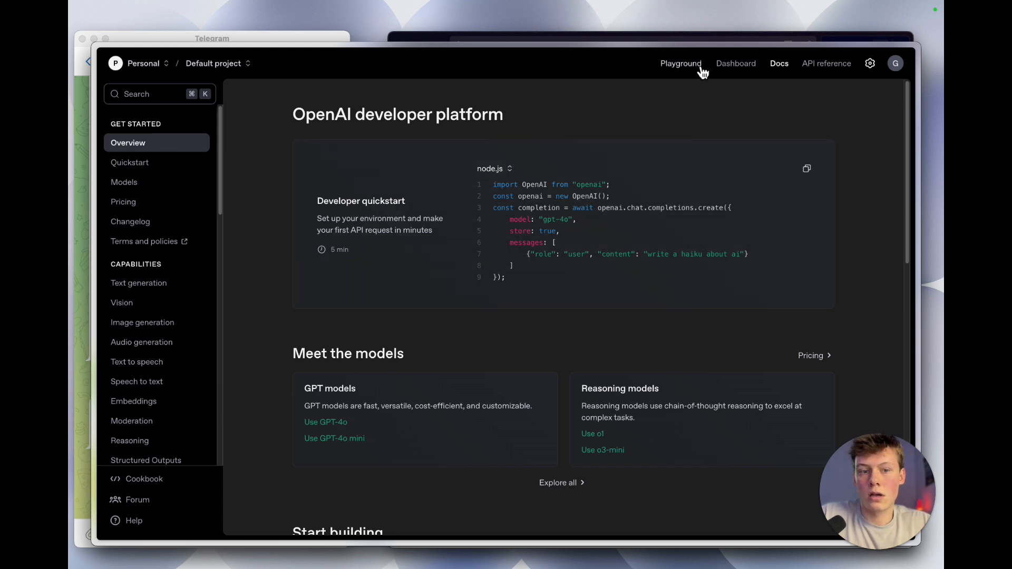
click(736, 65)
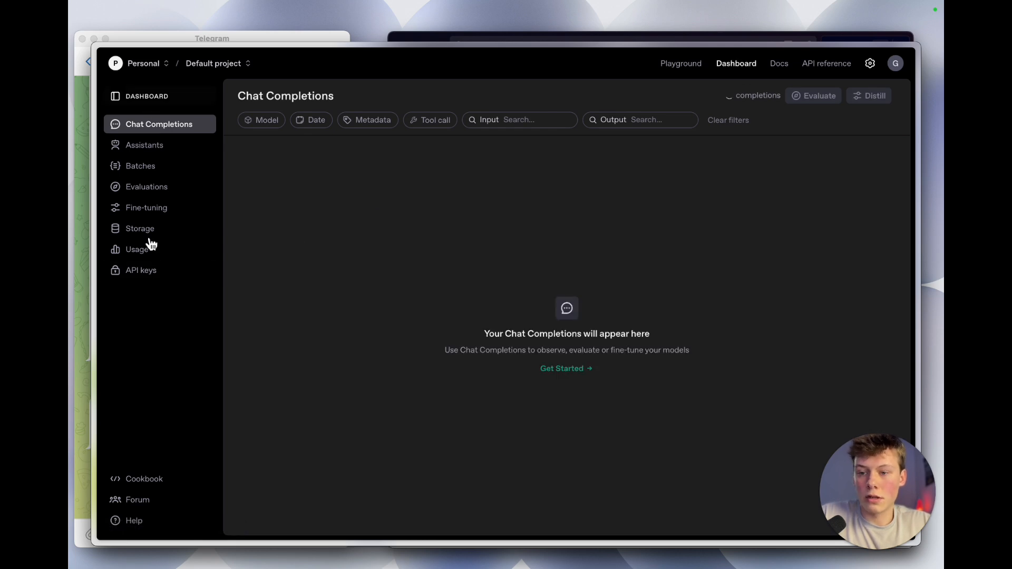
click(153, 270)
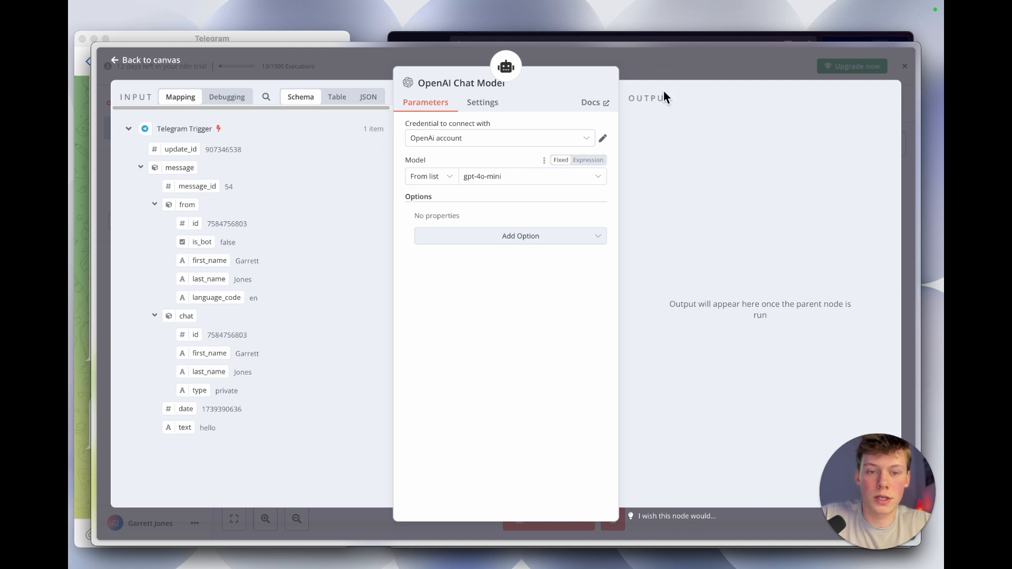
Close the OpenAI Chat Model settings and return to the workflow canvas
click(663, 66)
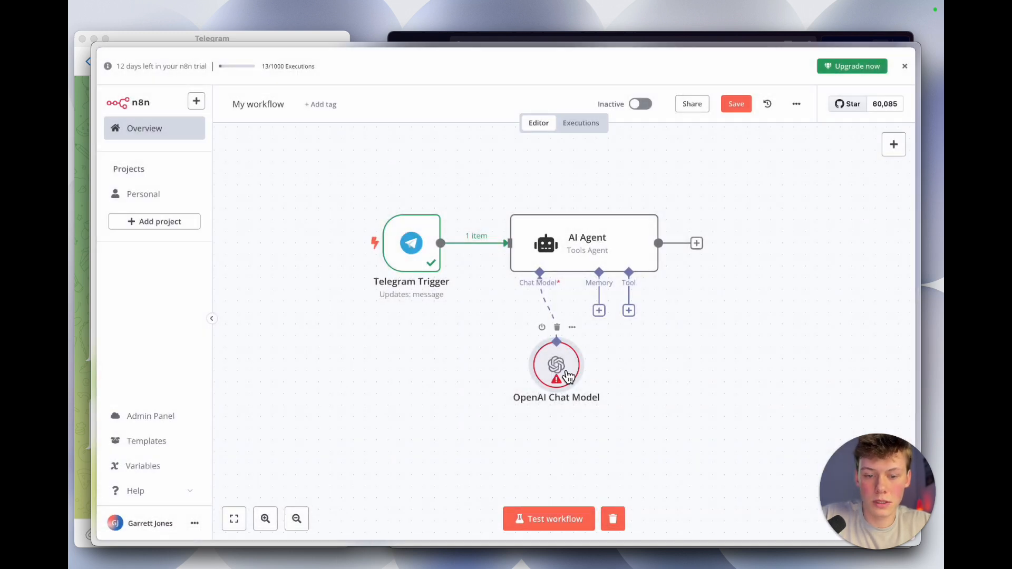
Move the OpenAI Chat Model node down and away from the AI Agent's memory connector, and attach a Window Buffer Memory to the agent
drag(568, 375, 475, 378)
scroll(580, 376, down, 3)
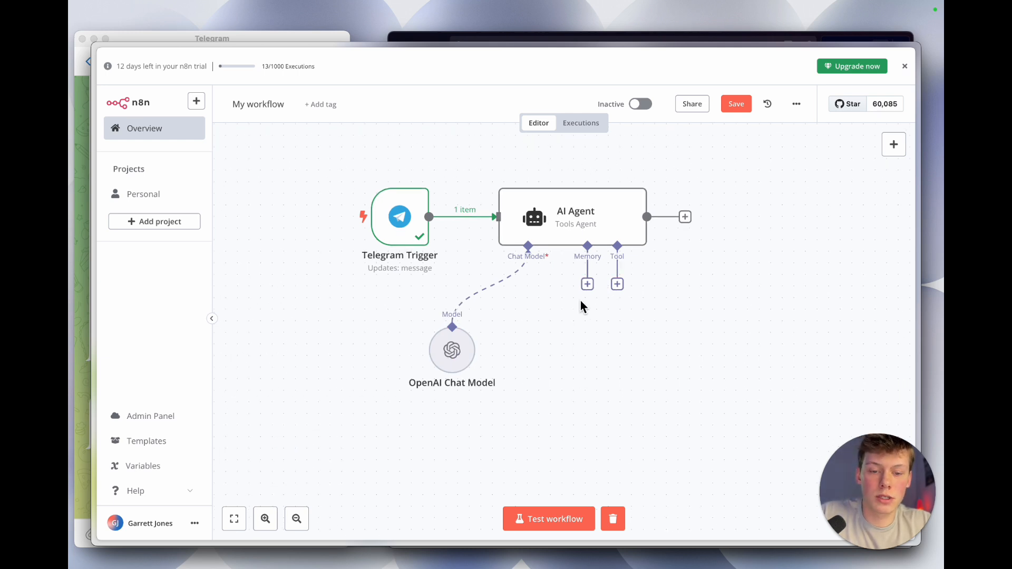
click(587, 284)
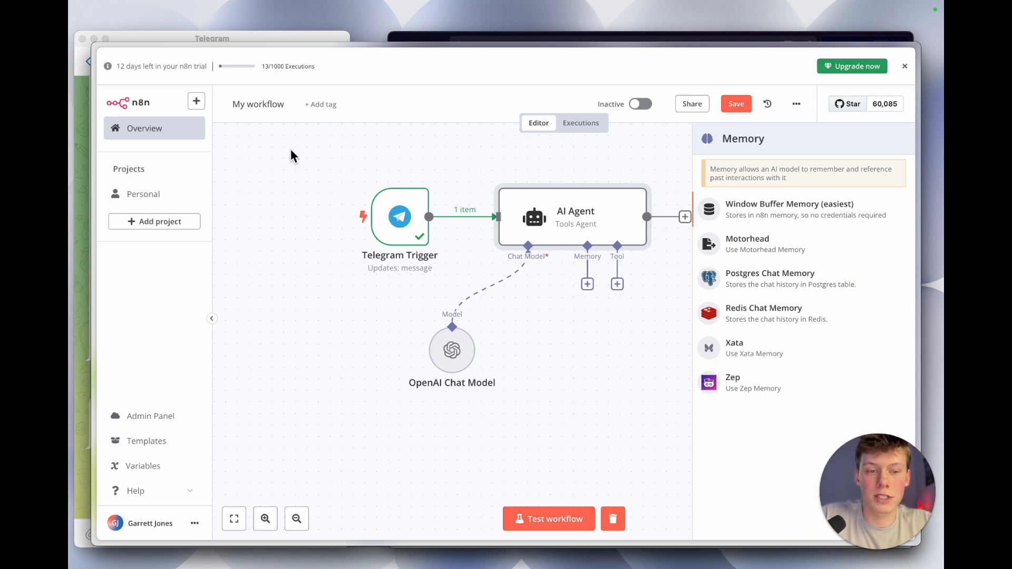
click(184, 38)
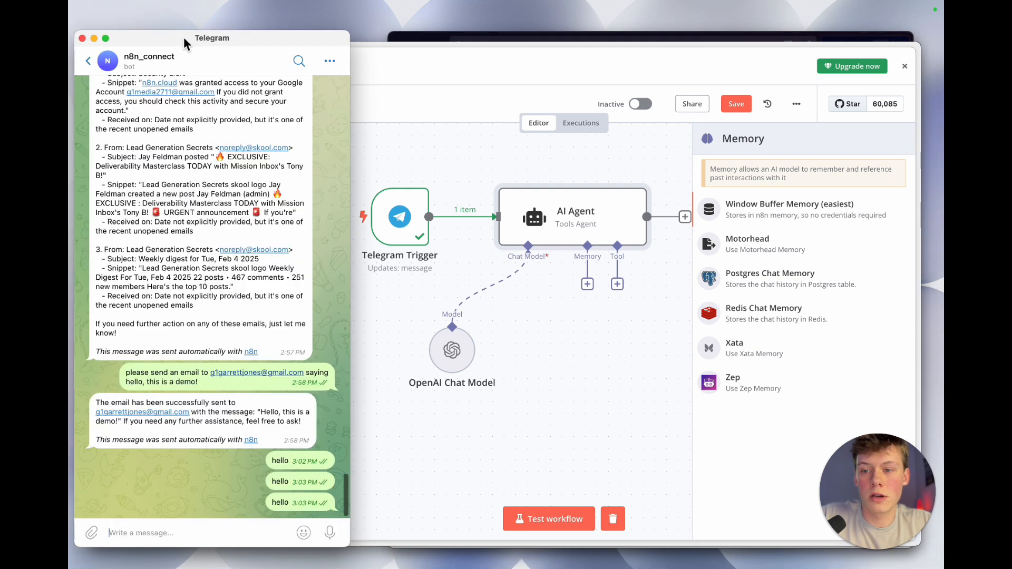
scroll(221, 230, up, 3)
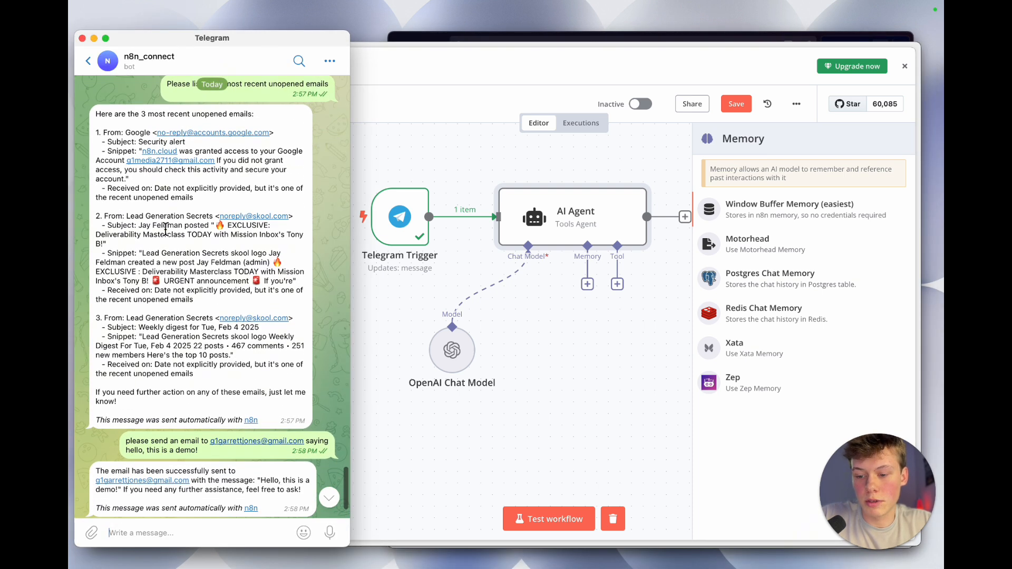
click(429, 119)
scroll(576, 230, down, 2)
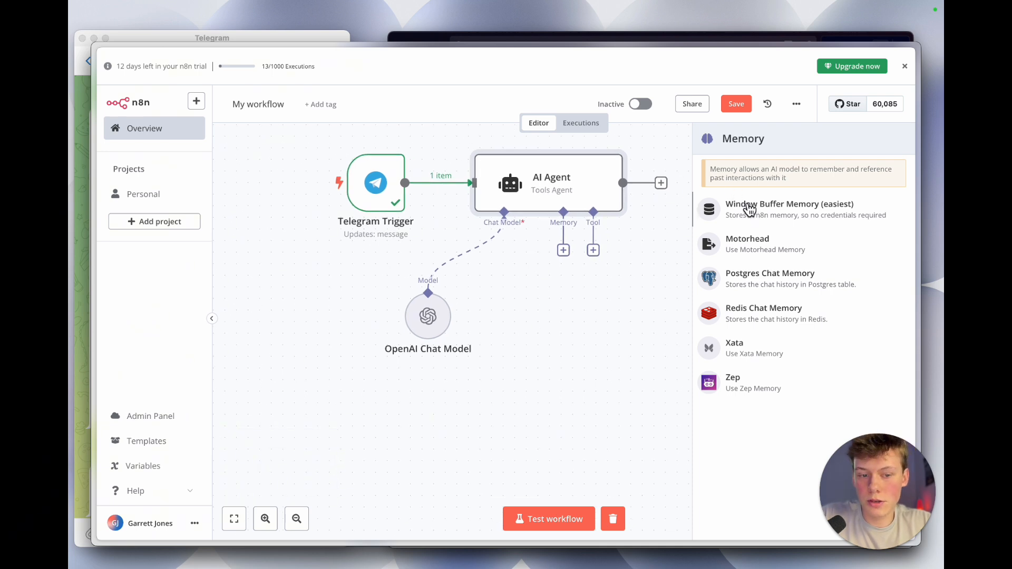
click(799, 218)
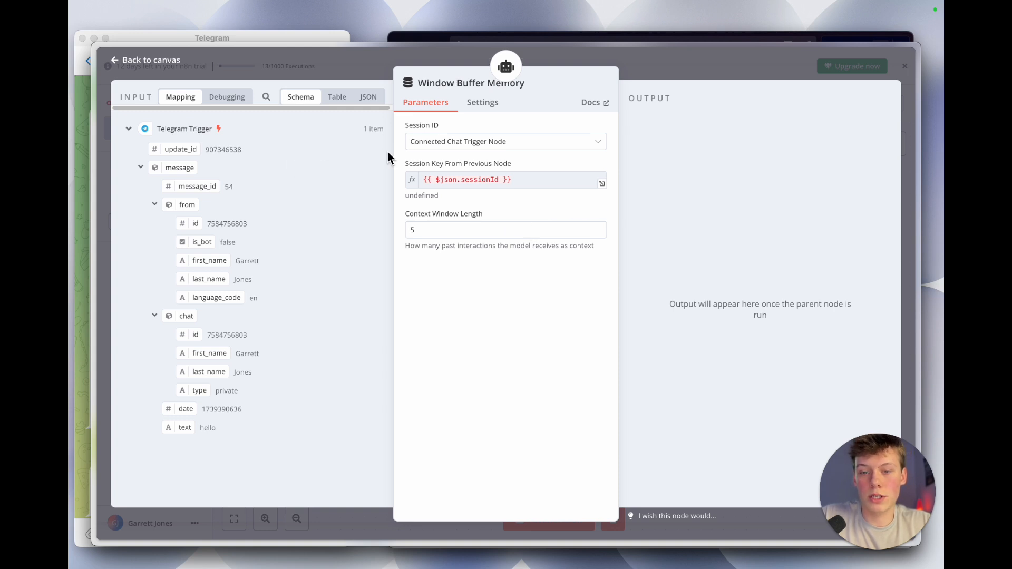
Set the memory's session ID to Define below with the key expression {{ $json.message.chat.id }}, and return to the canvas
click(491, 182)
click(525, 142)
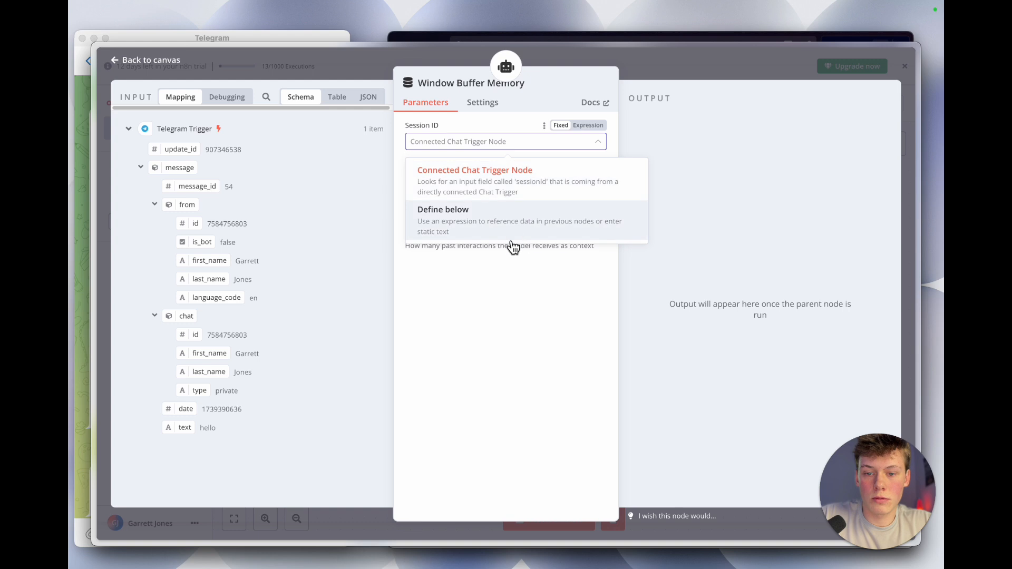
click(463, 223)
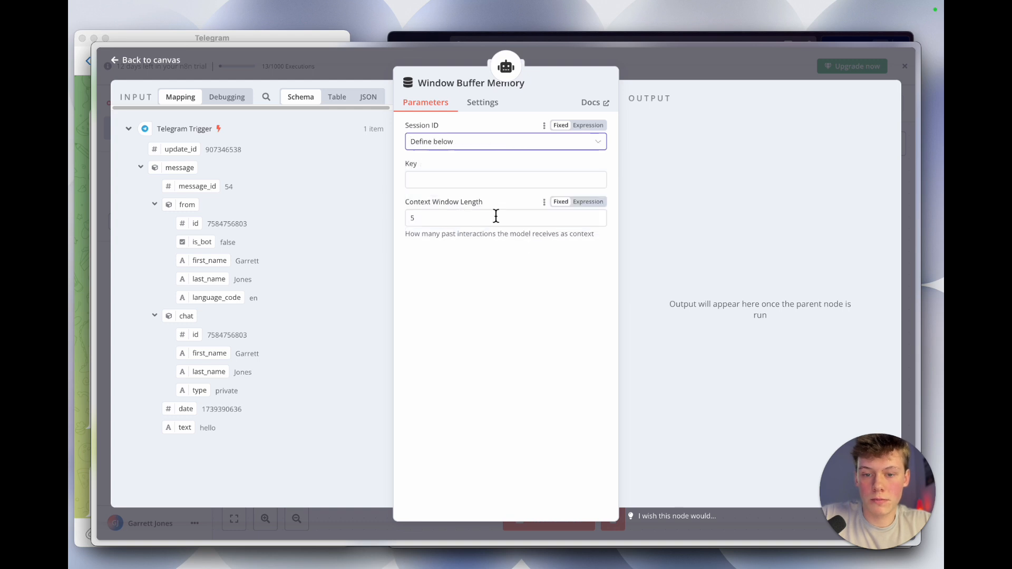
click(499, 182)
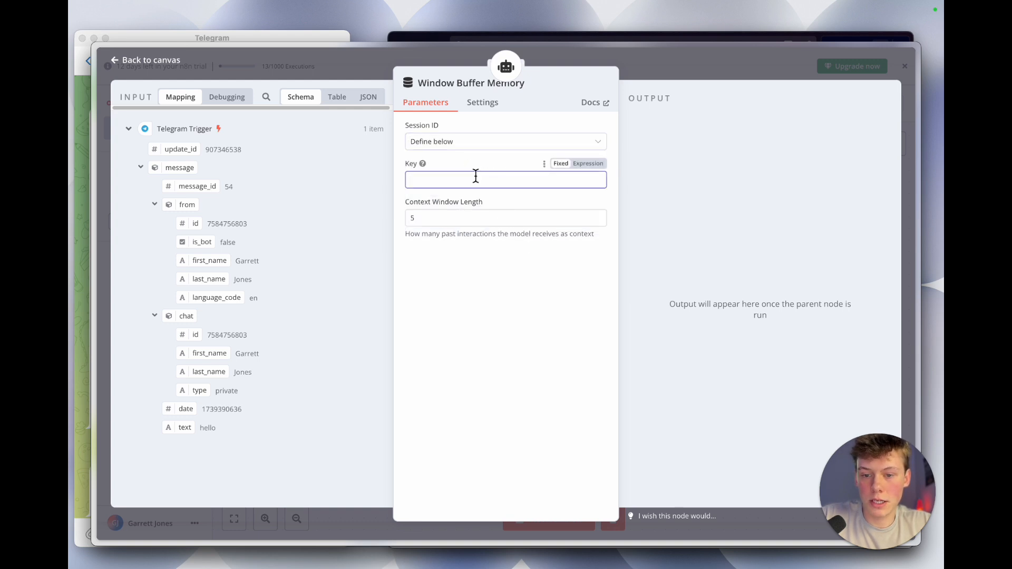
drag(195, 329, 440, 180)
click(464, 147)
click(451, 316)
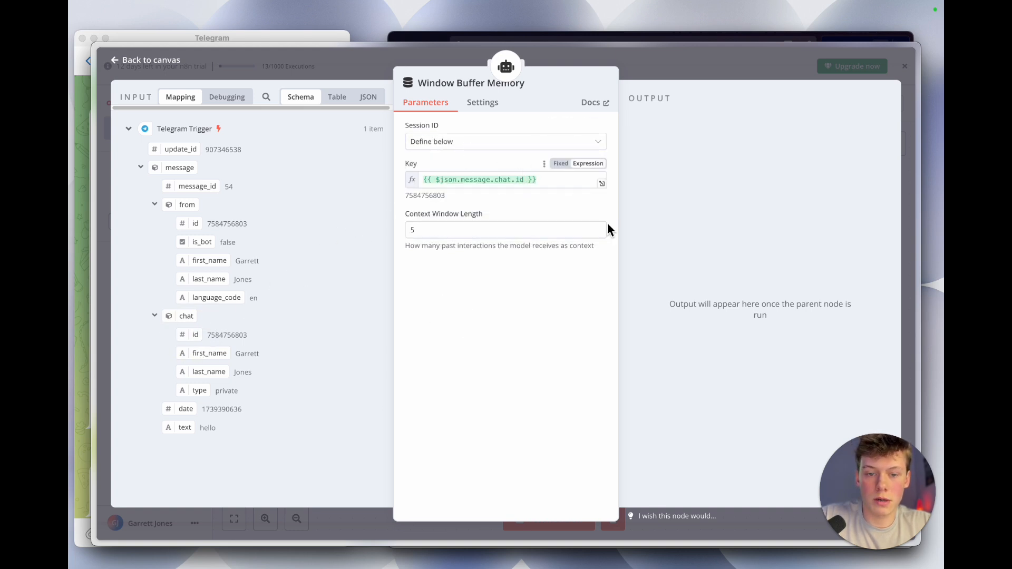
click(591, 169)
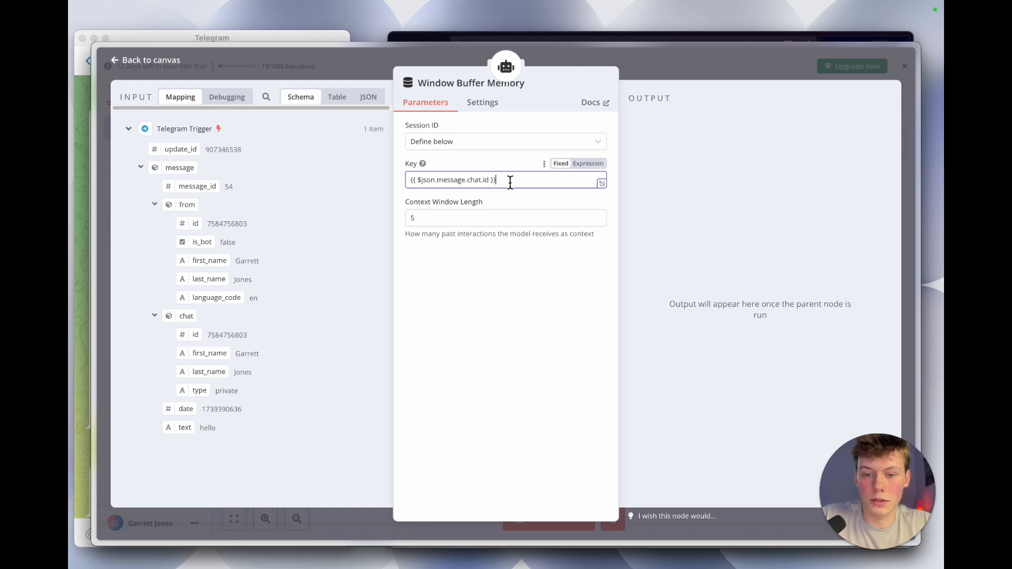
click(591, 168)
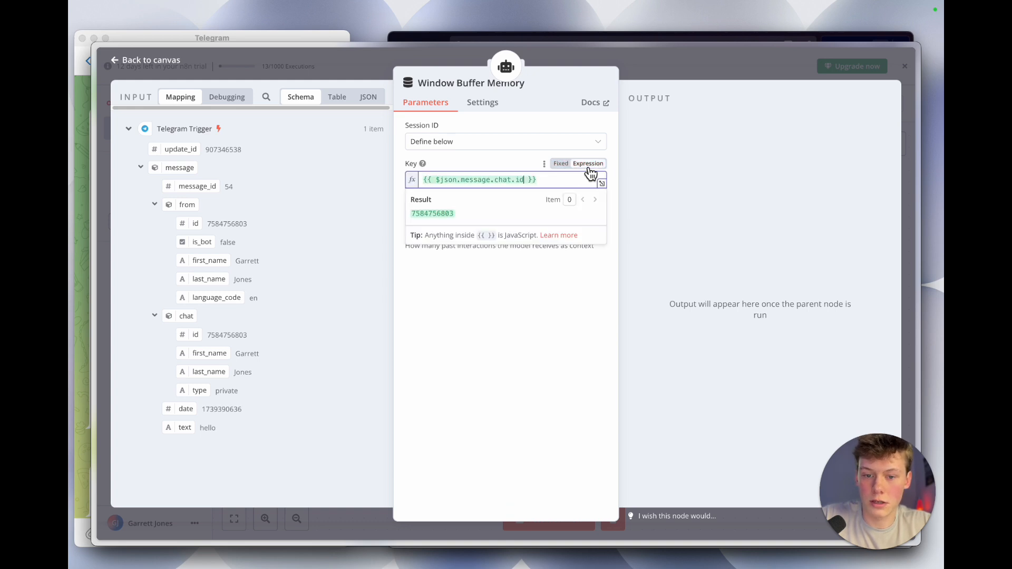
click(512, 163)
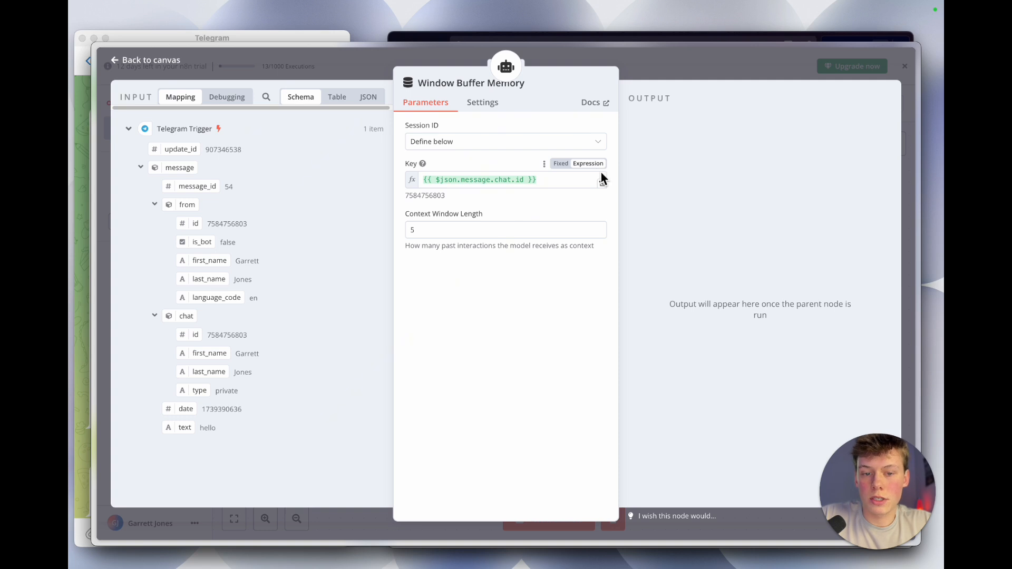
click(656, 74)
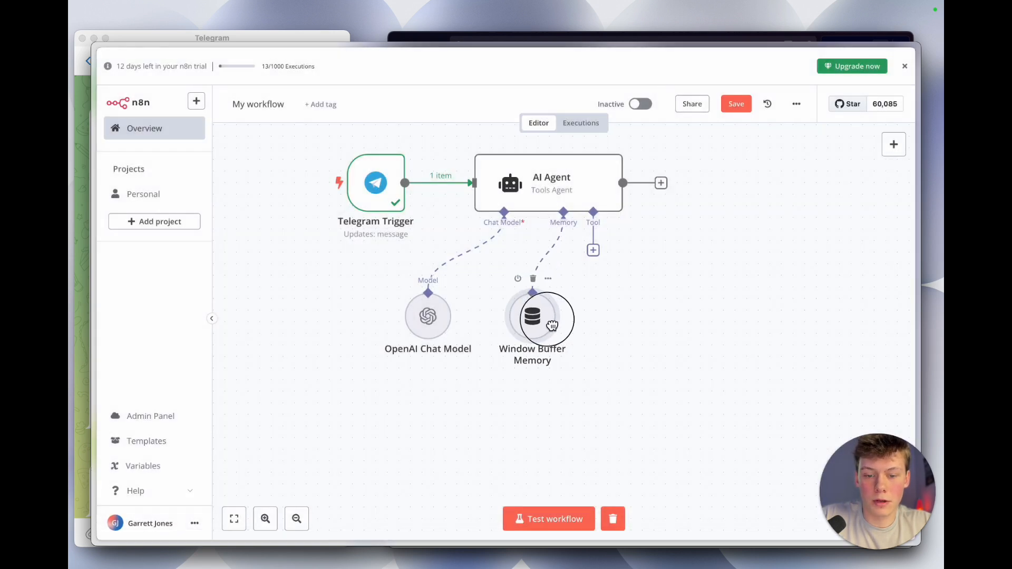
Arrange the OpenAI Chat Model and Window Buffer Memory nodes side by side below the AI Agent, leaving room under the tool connector
drag(552, 326, 540, 336)
drag(442, 329, 419, 341)
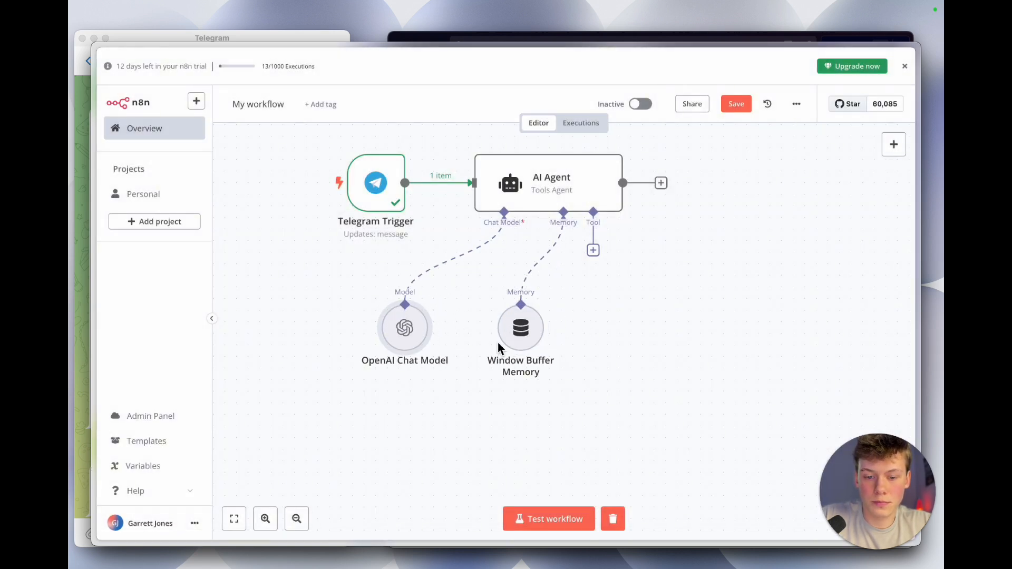
drag(500, 347, 476, 348)
scroll(601, 339, right, 2)
scroll(599, 337, down, 2)
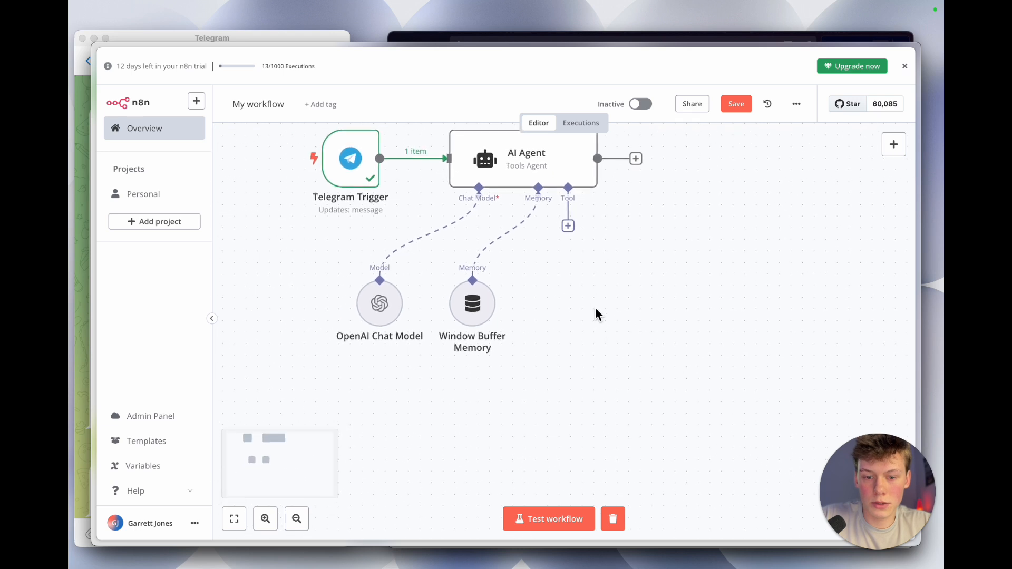
Search the AI Agent's tools for "gmail" and attach the Gmail tool
scroll(593, 295, up, 2)
click(580, 243)
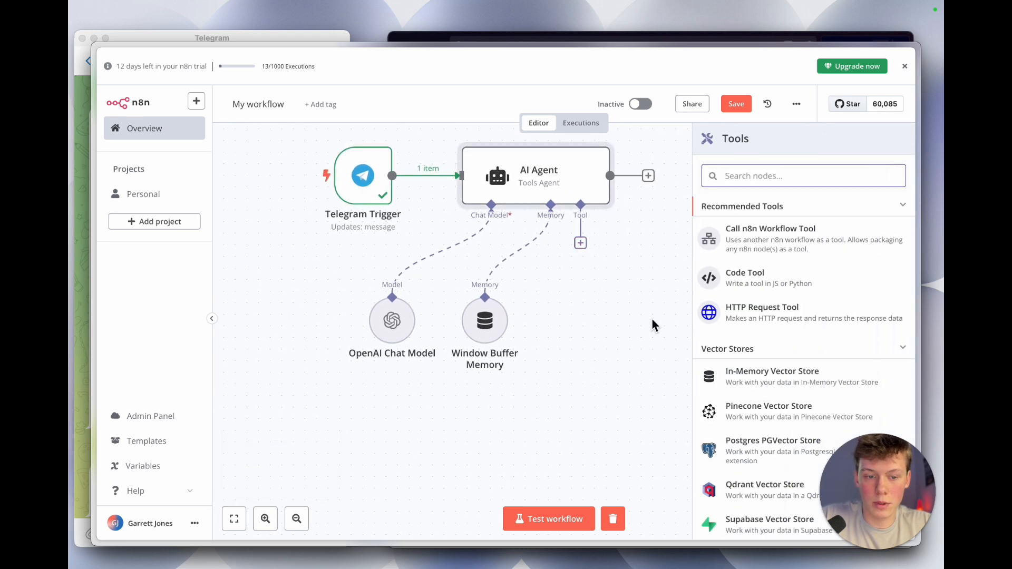
text(eami)
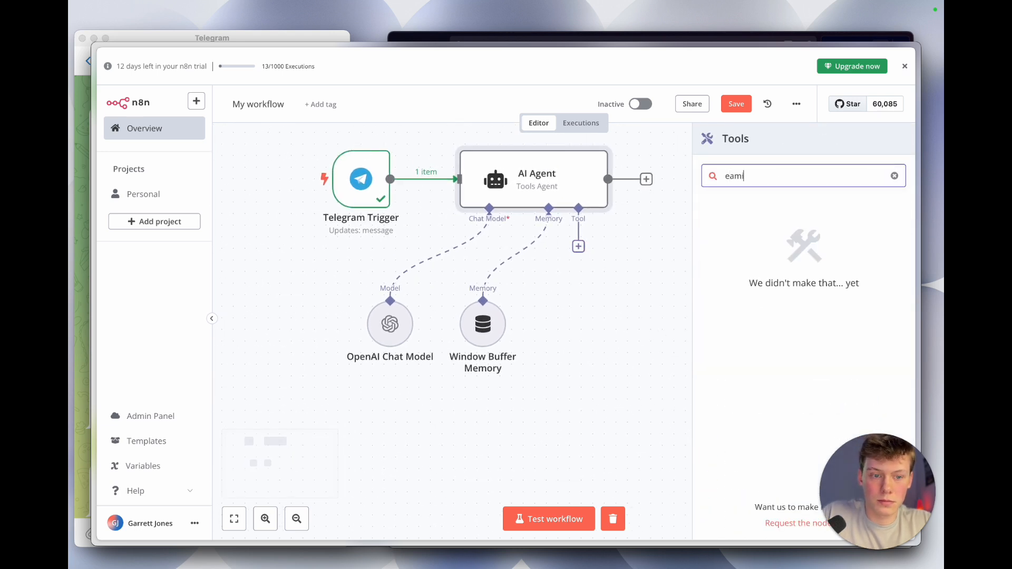
key(BackSpace)
key(BackSpace)
key(BackSpace)
key(BackSpace)
text(hmai)
key(BackSpace)
key(BackSpace)
key(BackSpace)
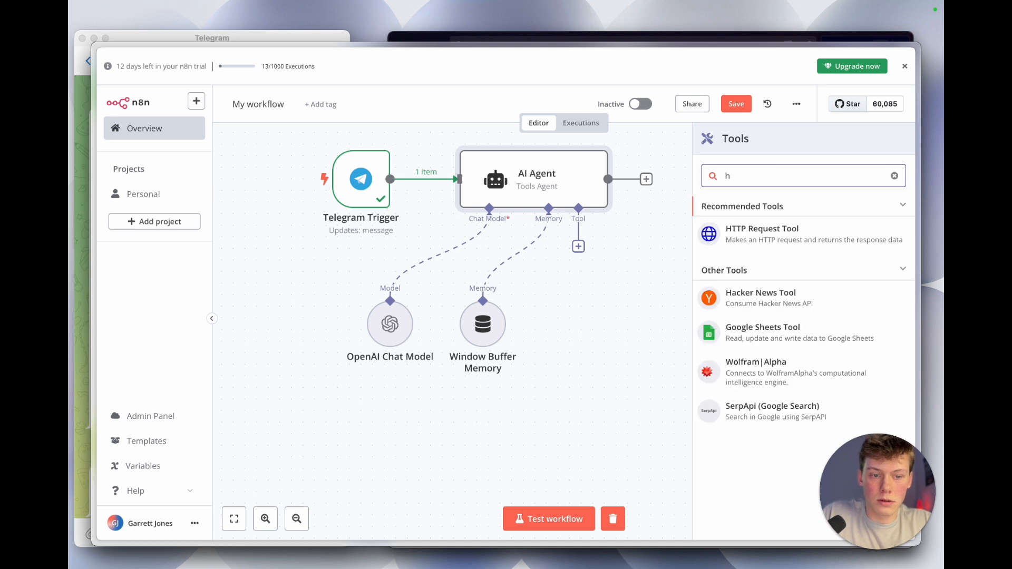
key(BackSpace)
text(gmail)
click(788, 237)
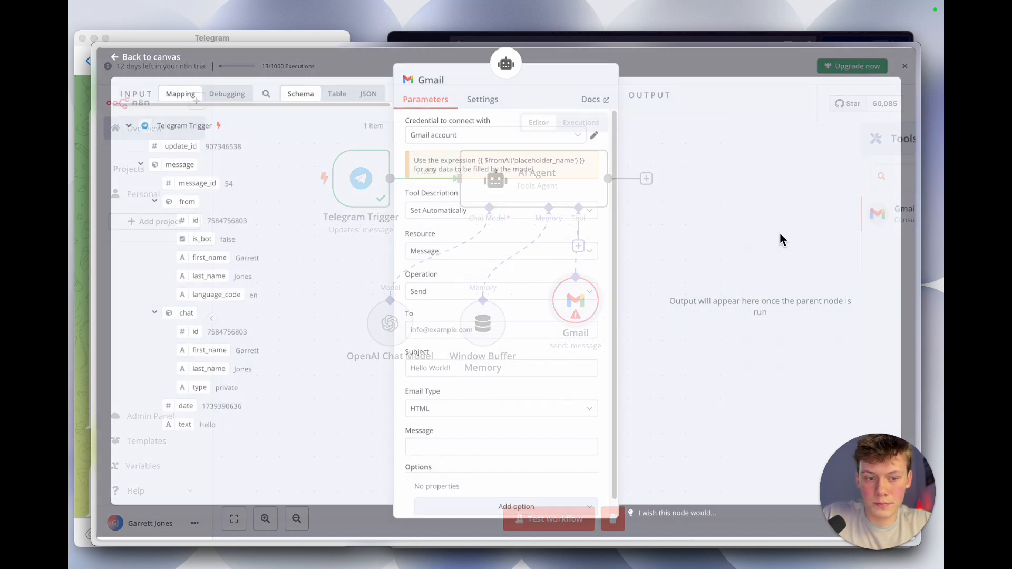
Keep Gmail account as the Gmail tool's credential, set its tool description to Set Manually, and return to the canvas
click(498, 141)
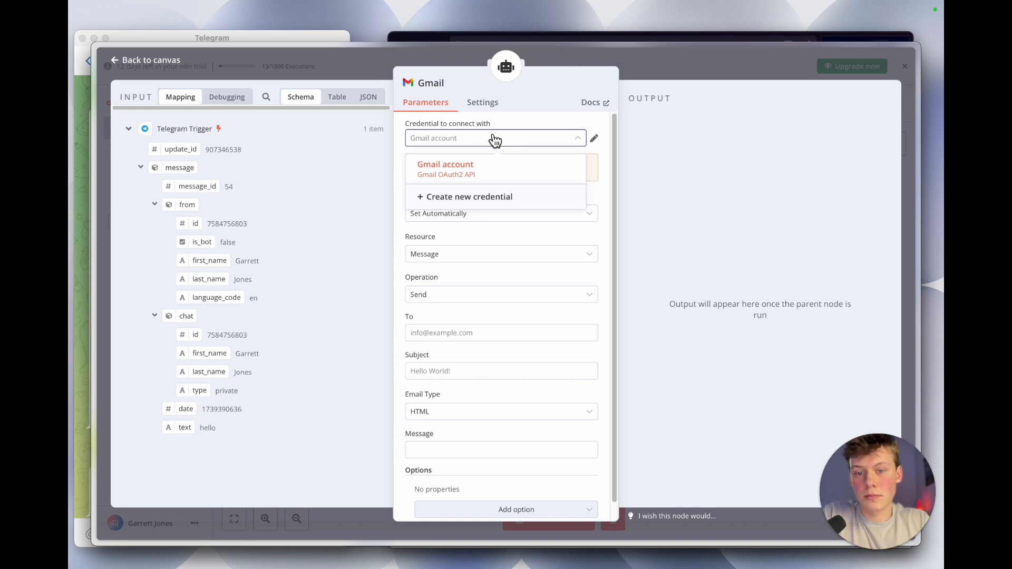
click(496, 140)
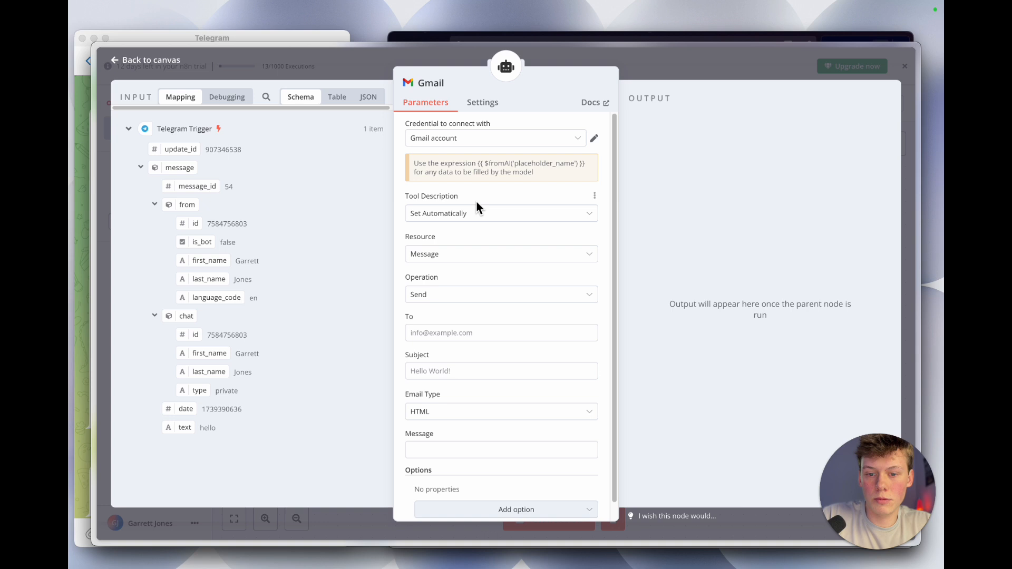
click(432, 194)
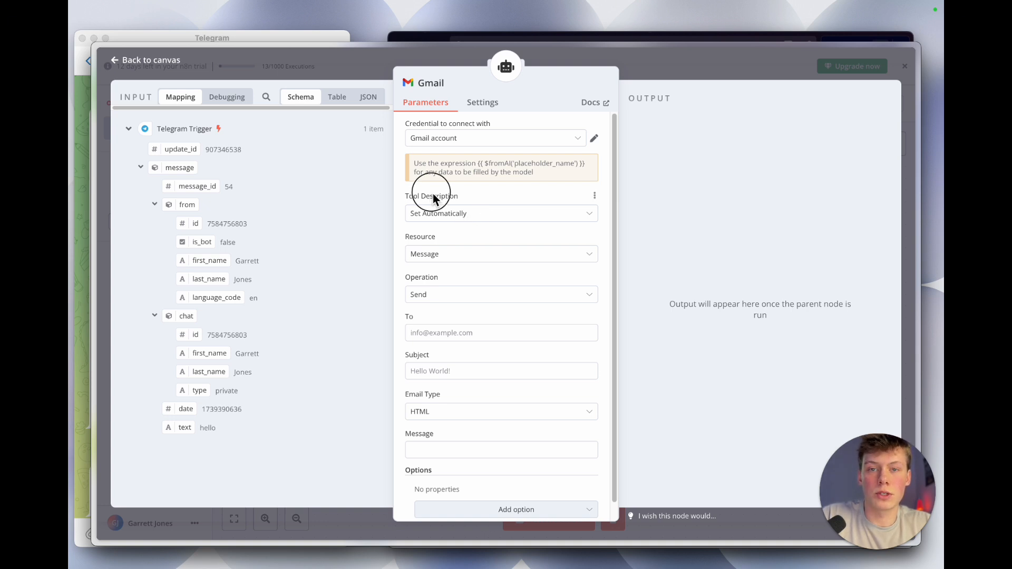
click(511, 215)
click(507, 271)
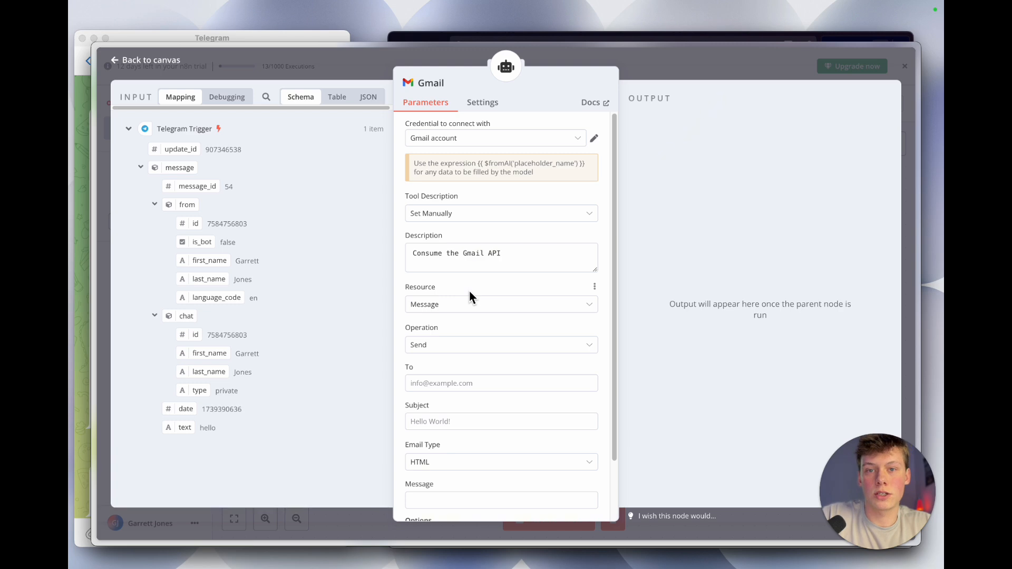
drag(517, 255, 413, 257)
triple_click(494, 255)
click(506, 262)
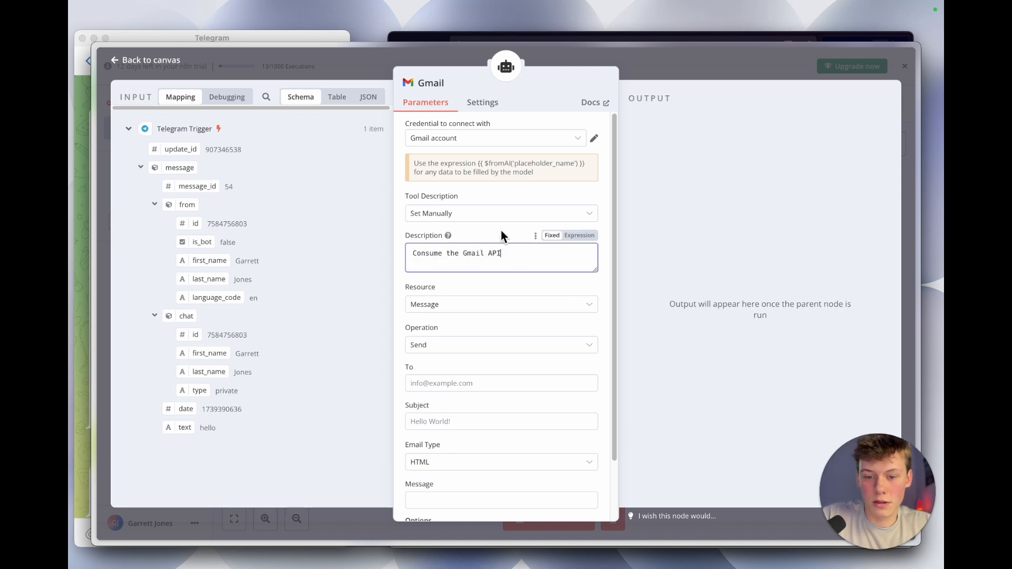
click(666, 110)
click(691, 62)
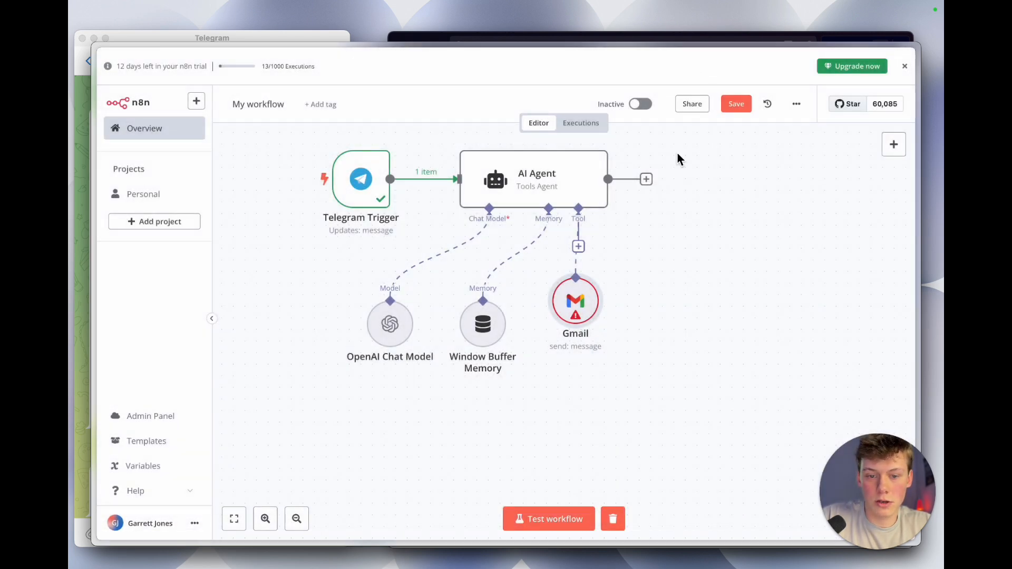
Copy the phrase "send an email" from the tool list in the AI Agent's prompt and return to the canvas
double_click(554, 182)
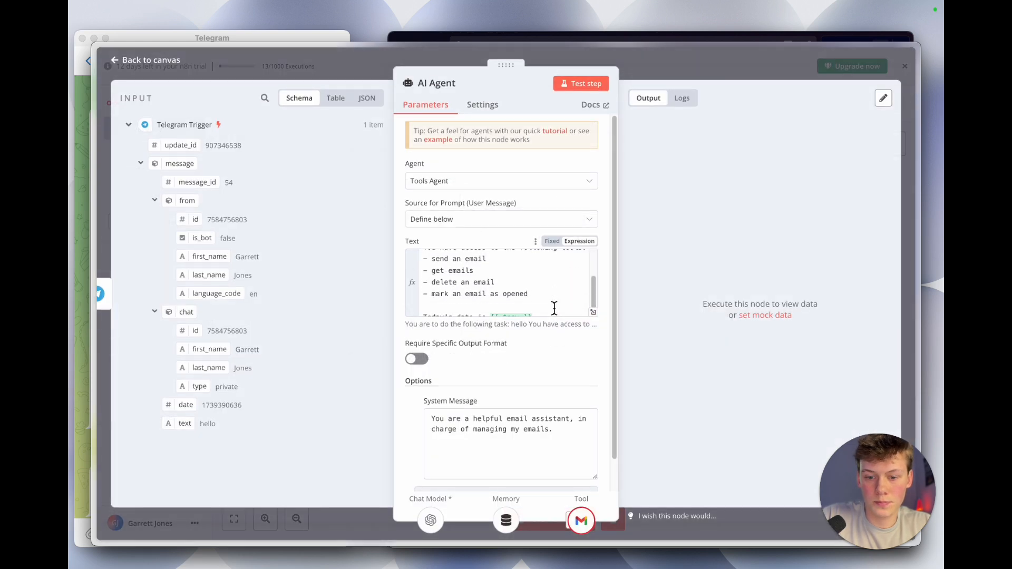
click(441, 257)
drag(441, 257, 501, 255)
key(ctrl+c)
scroll(501, 277, up, 1)
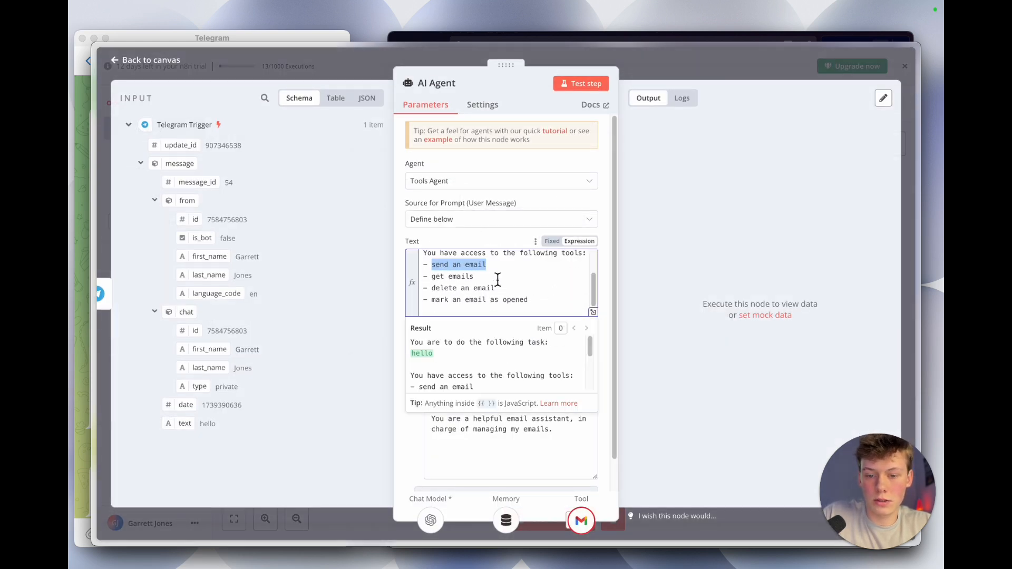
click(501, 243)
click(675, 63)
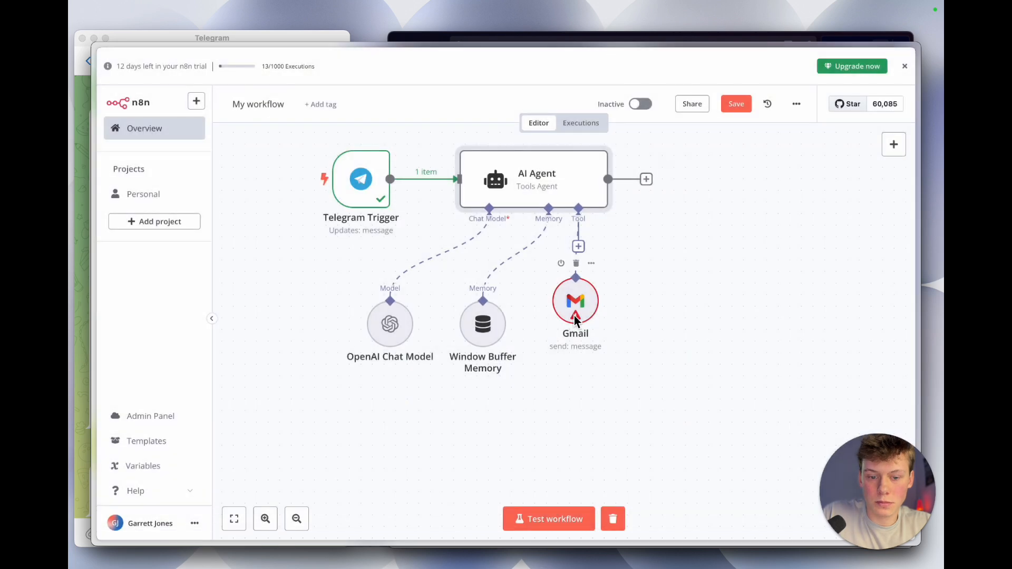
Replace the Gmail tool's description with the copied text "send an email" and close its settings
double_click(577, 315)
click(452, 252)
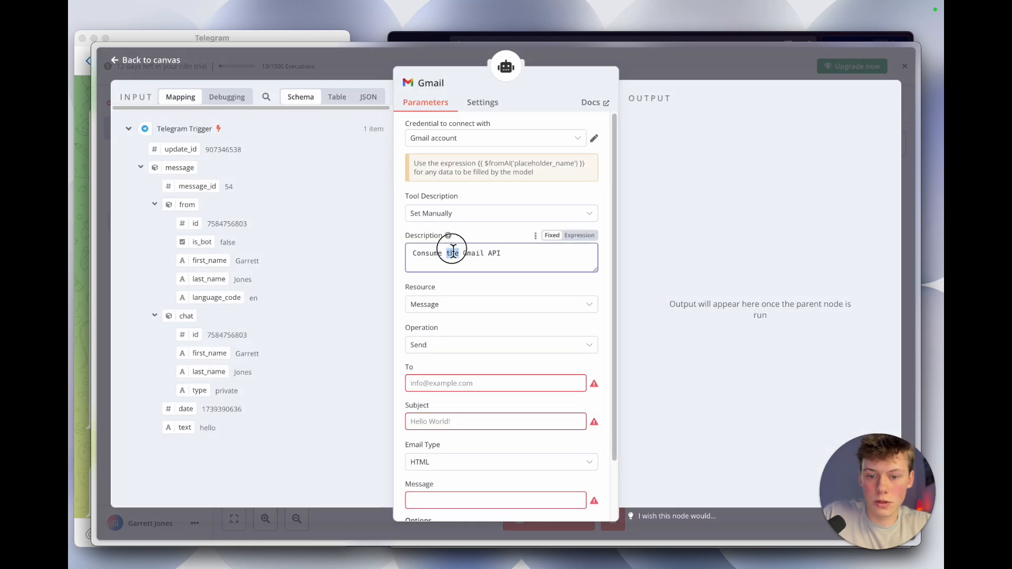
key(ctrl+a)
key(ctrl+v)
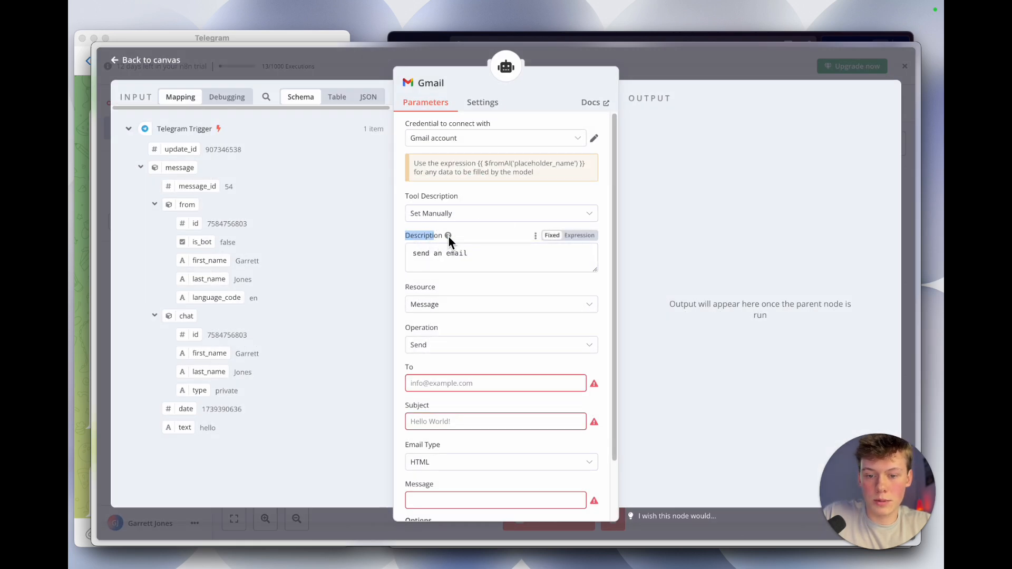
click(653, 71)
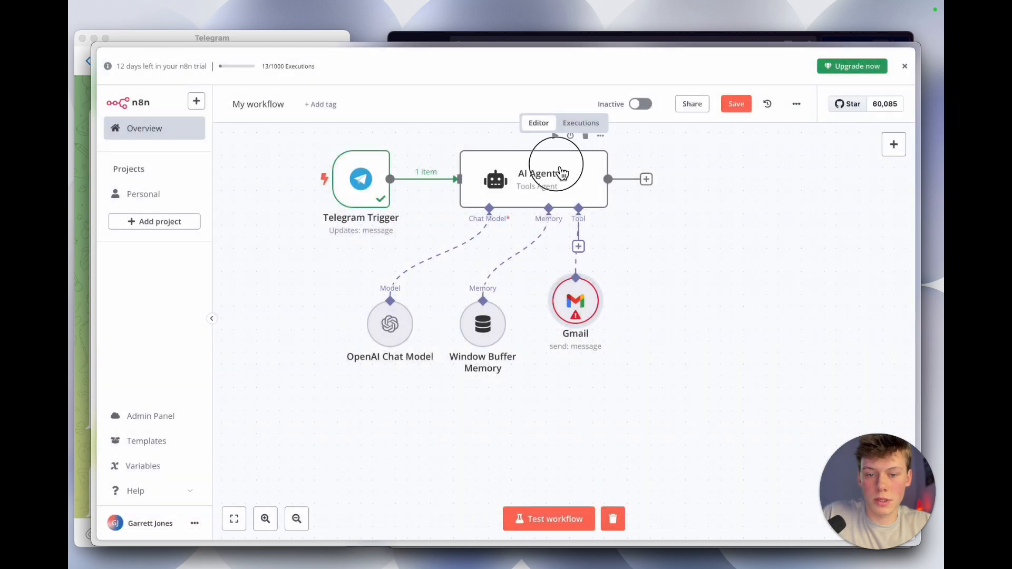
Open the AI Agent's settings and review the list of available tools in its prompt text
double_click(562, 171)
scroll(558, 264, down, 2)
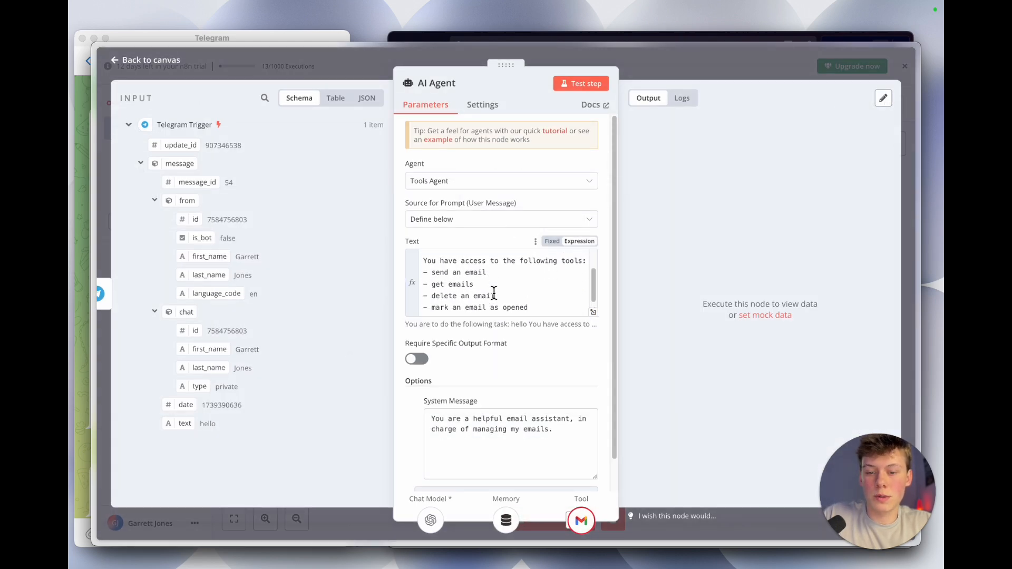
scroll(494, 293, down, 1)
click(492, 271)
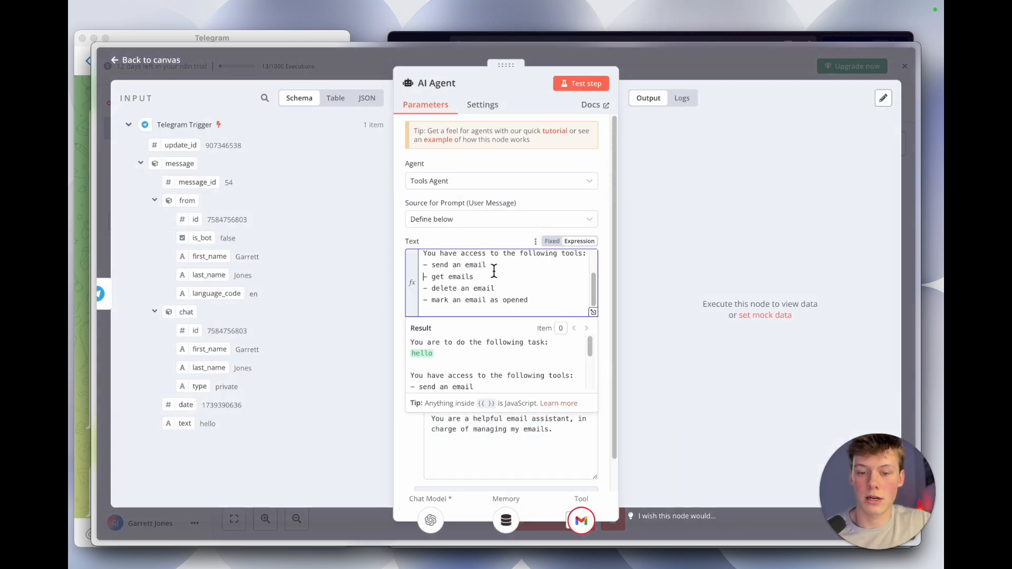
click(514, 269)
click(504, 243)
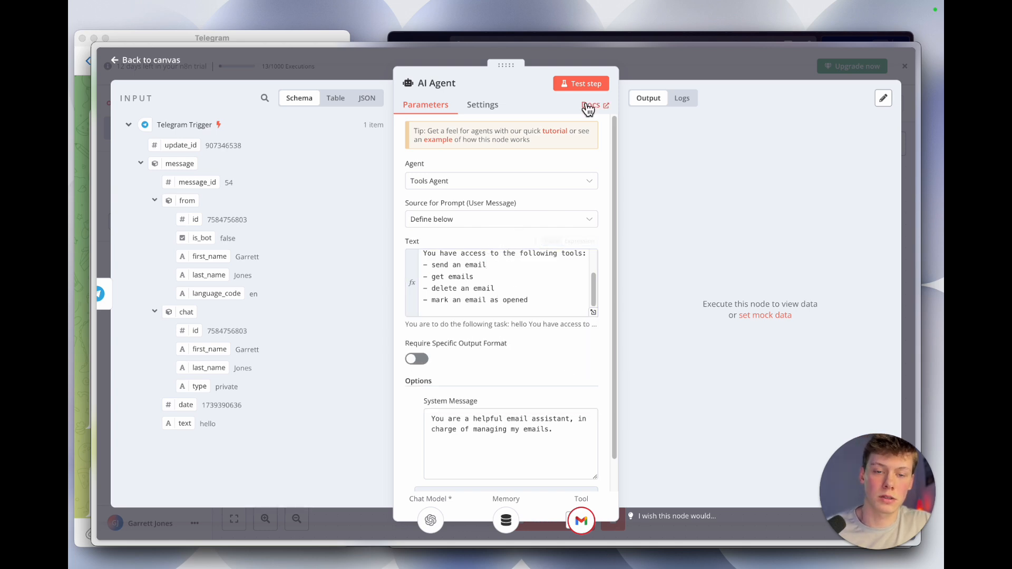
Move the Gmail node farther from the Window Buffer Memory node and keep its resource as Message and operation as Send
click(636, 74)
drag(592, 322, 744, 340)
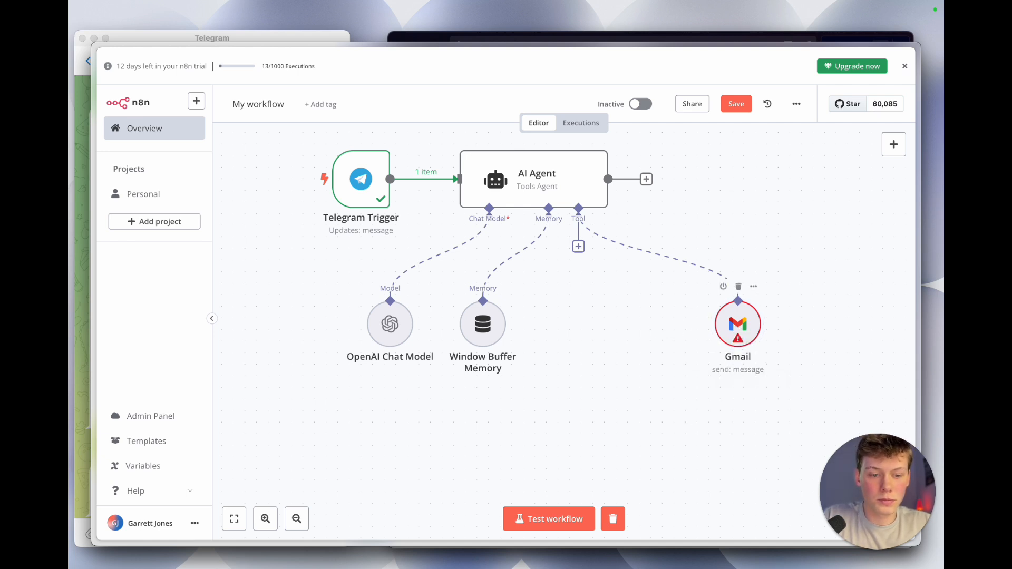
double_click(737, 324)
scroll(536, 282, down, 3)
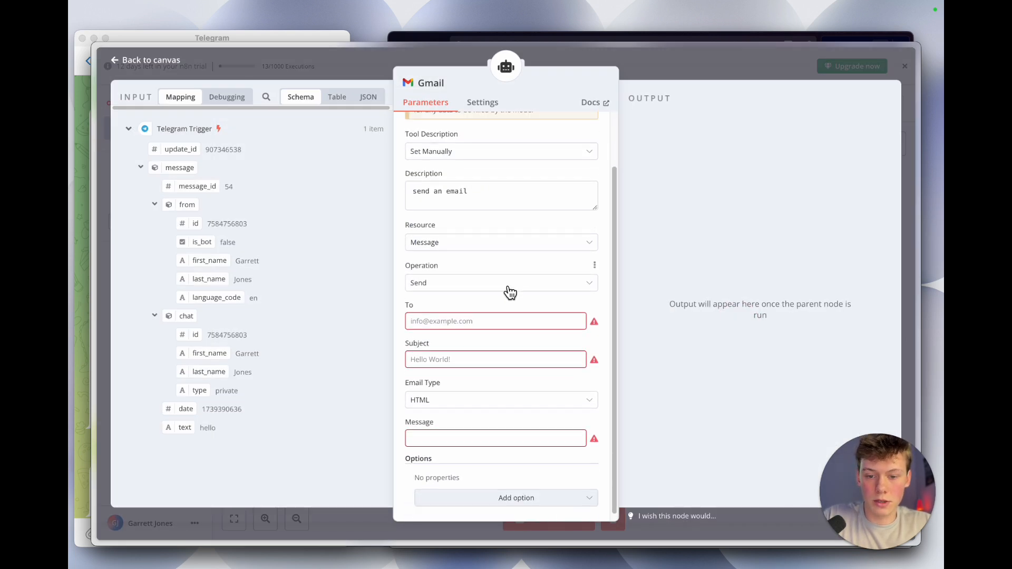
scroll(506, 279, down, 1)
click(485, 238)
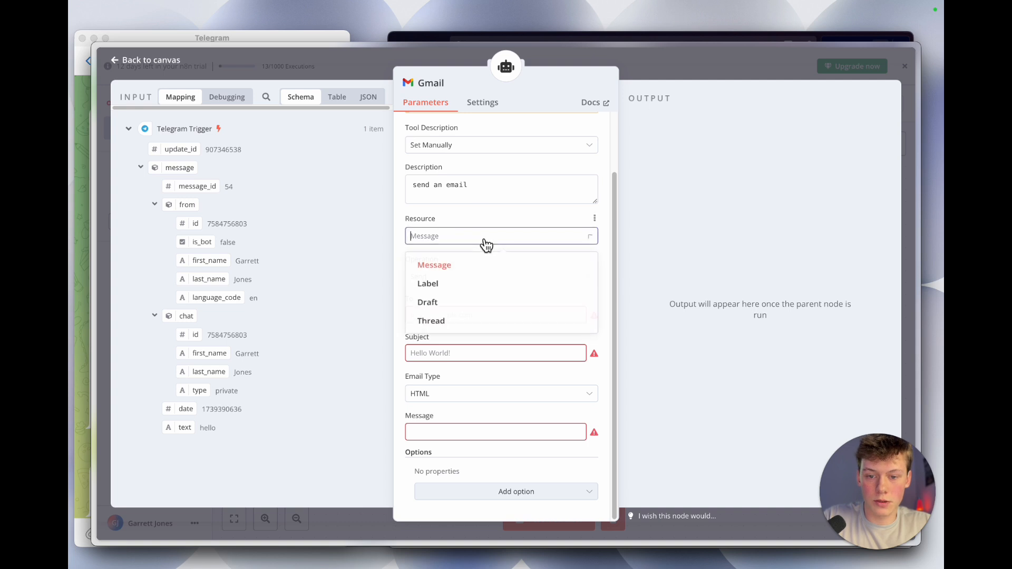
click(480, 213)
click(479, 276)
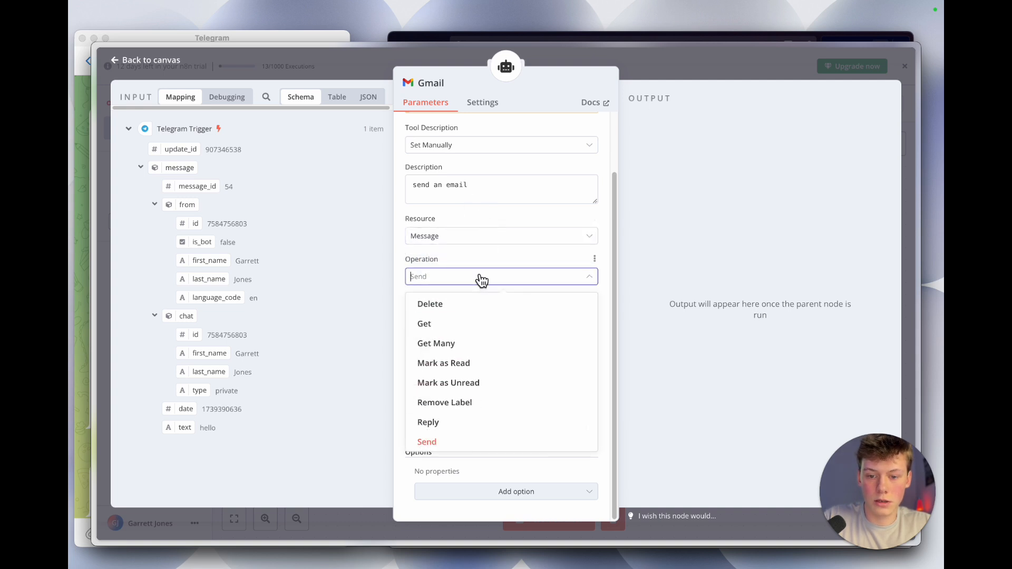
click(461, 245)
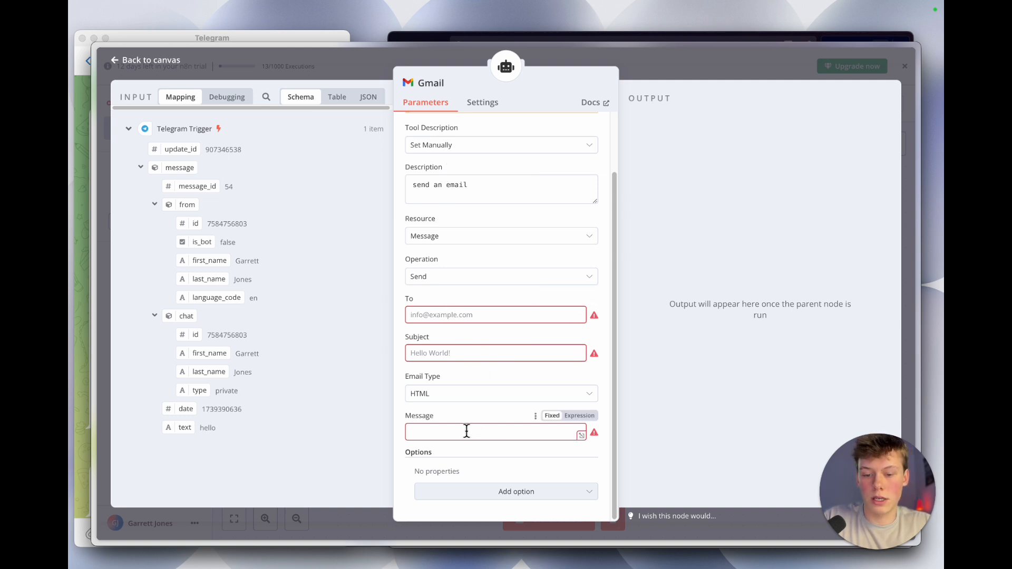
Make the Gmail tool's To field an expression containing {{ $fromAI("emailToSendTo") }}
click(579, 299)
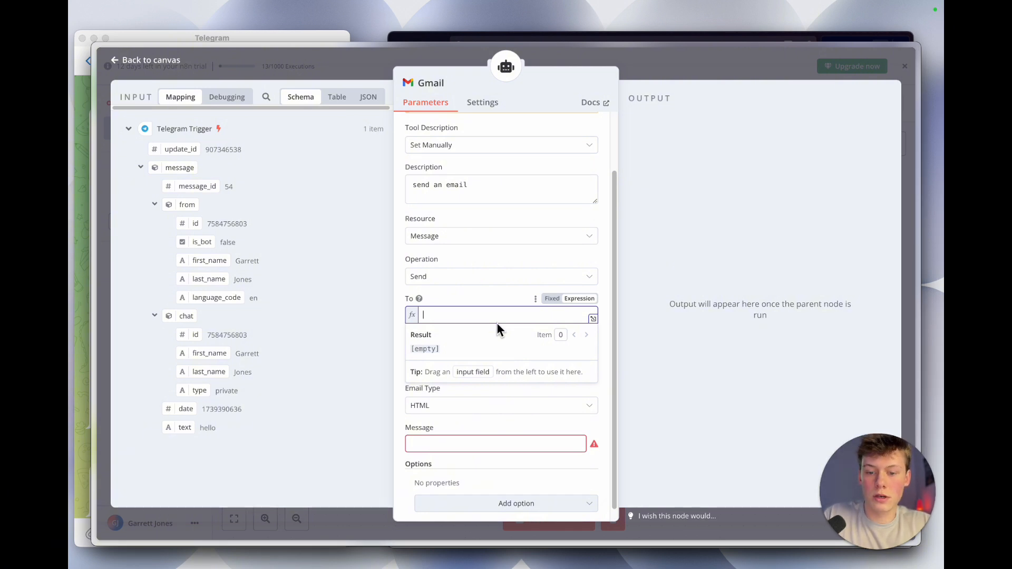
text({{ )
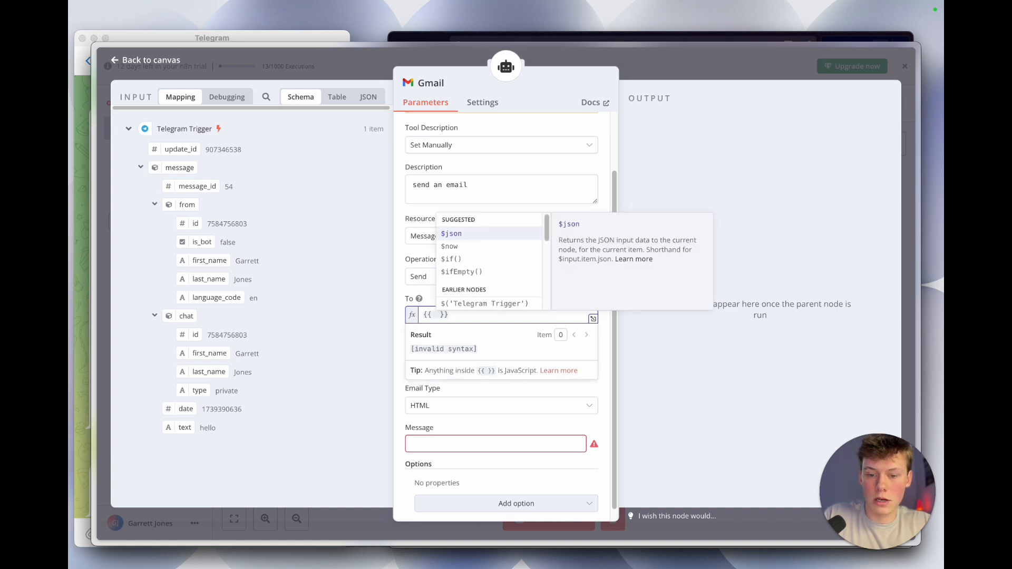
text($fromAI)
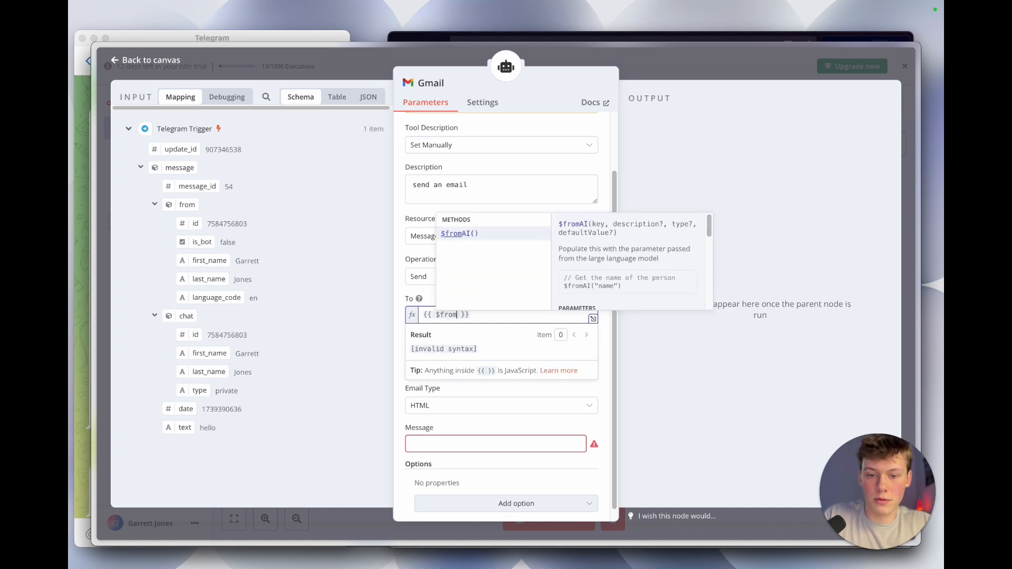
click(481, 234)
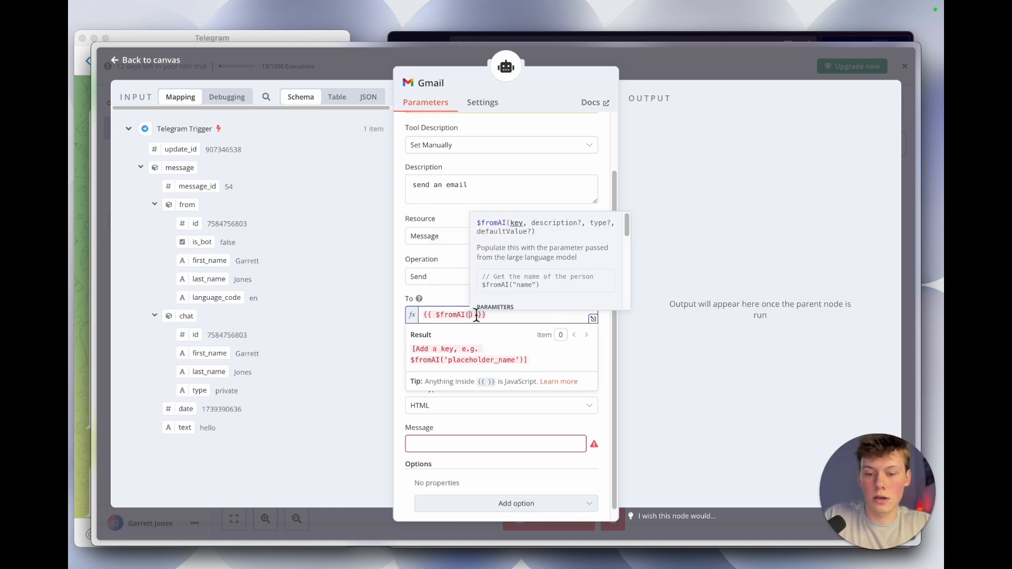
text(")
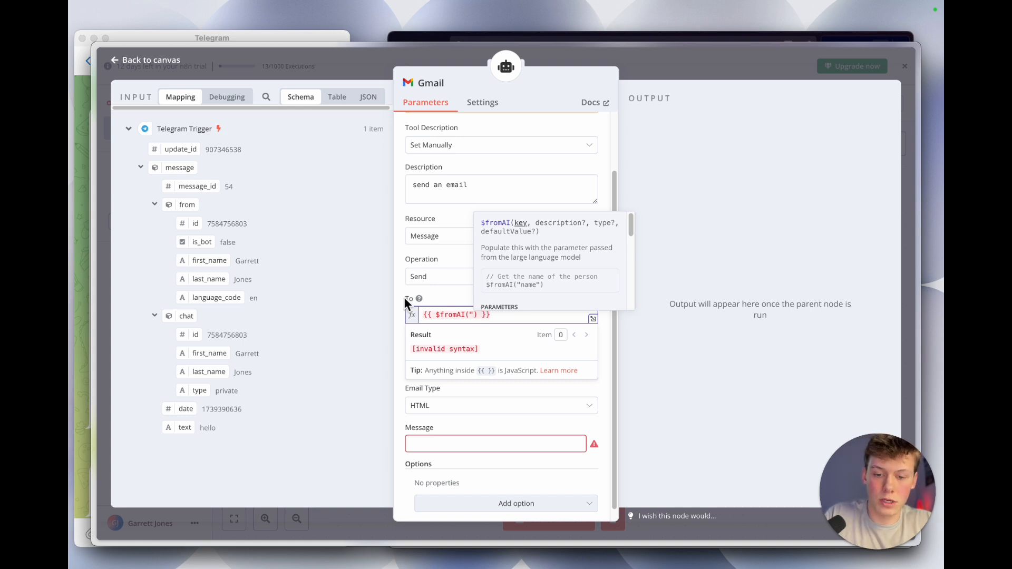
text(email)
key(BackSpace)
key(BackSpace)
key(BackSpace)
key(BackSpace)
key(BackSpace)
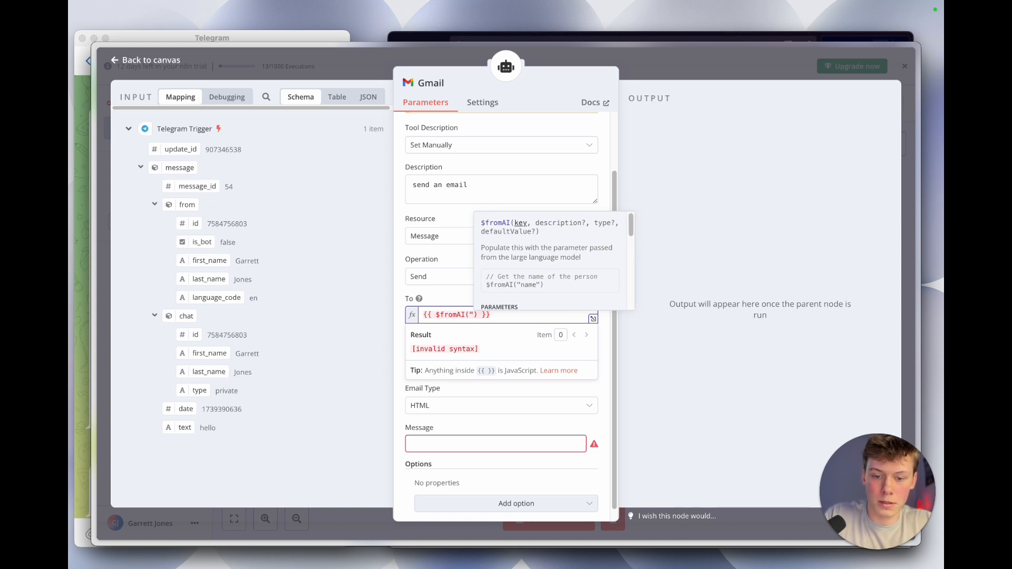
text(emailTo)
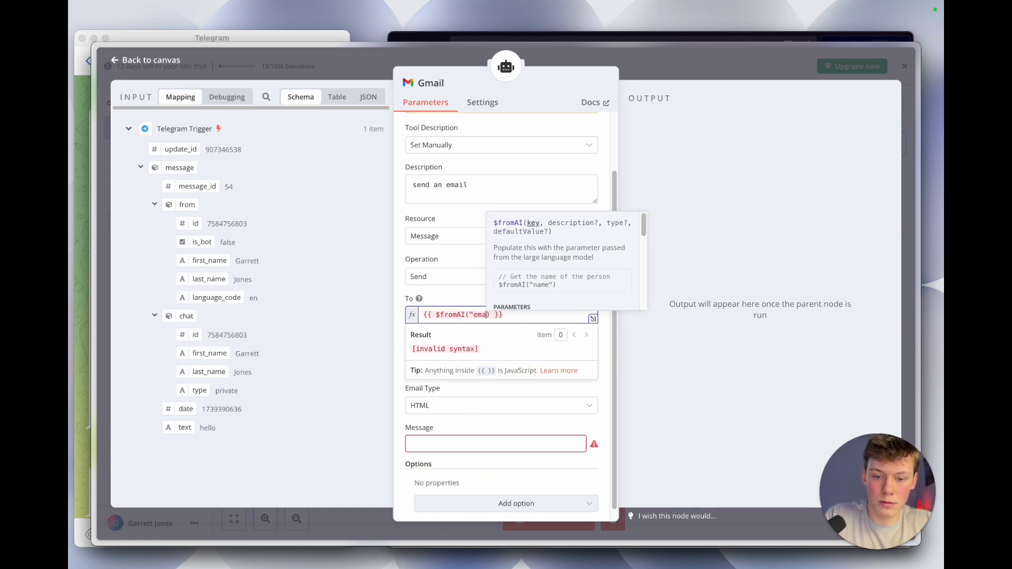
text(SendTo")
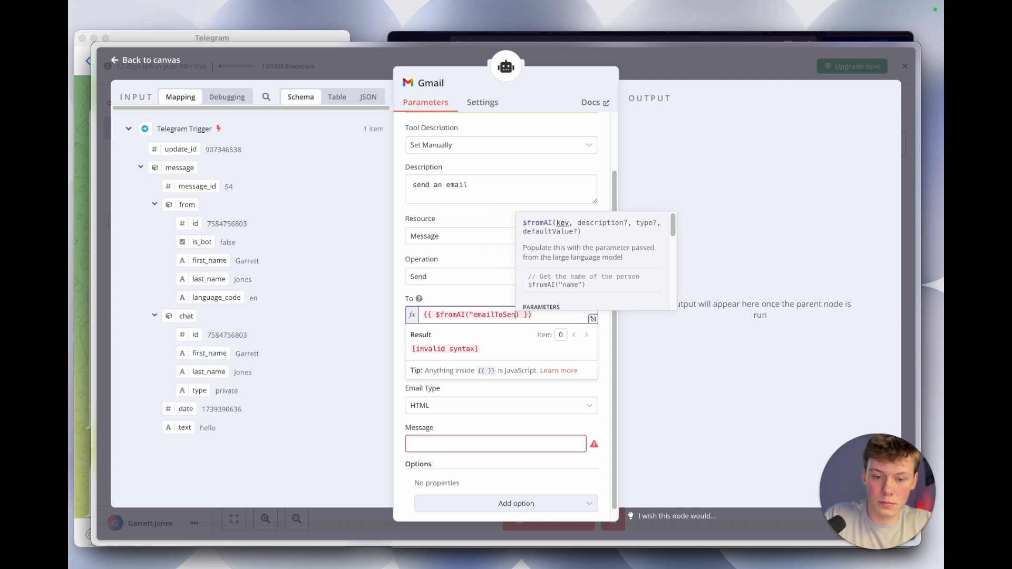
click(459, 291)
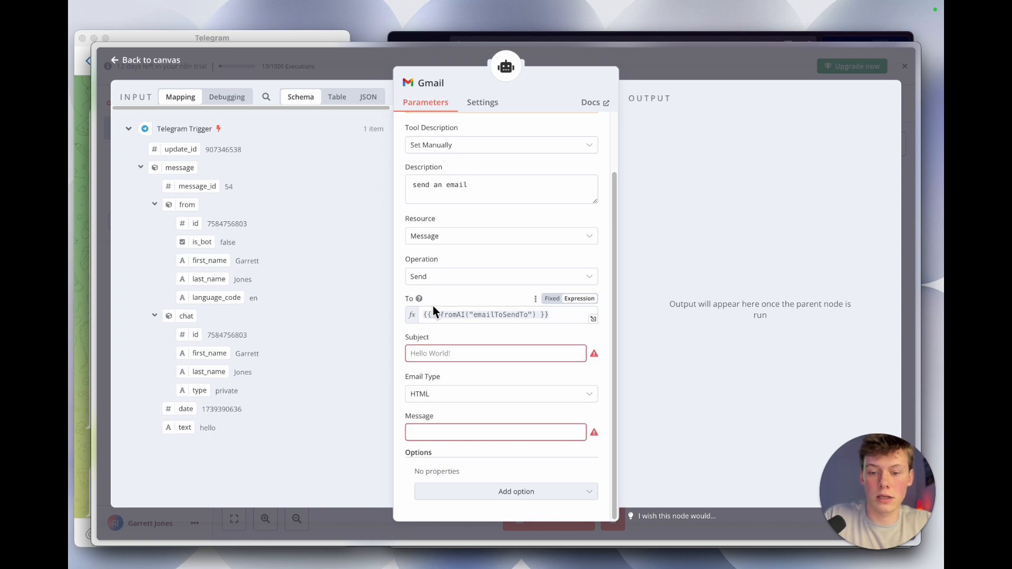
Make the Gmail tool's Subject field an expression containing {{ $fromAI("subjectOfEmail") }}
click(473, 354)
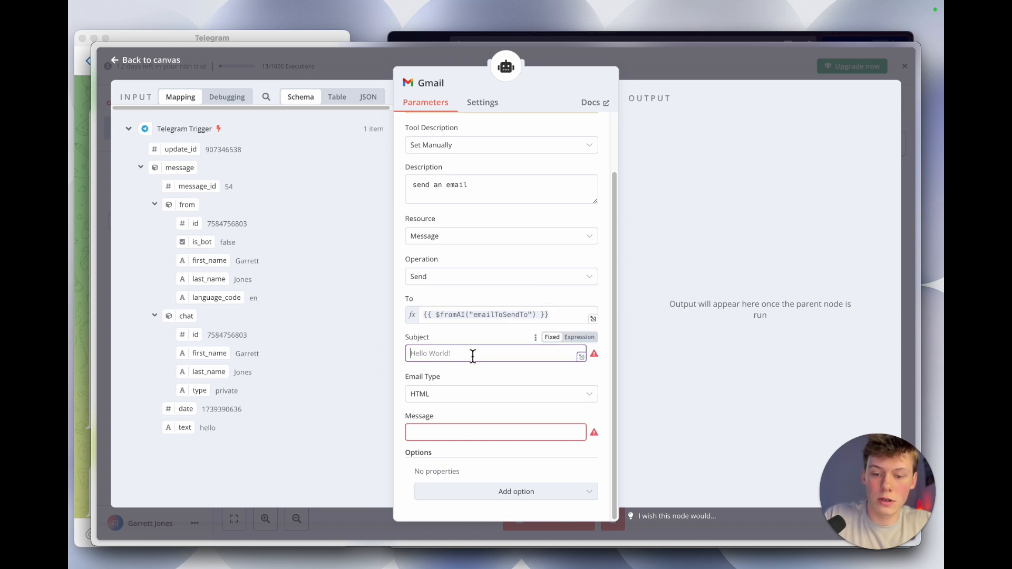
click(582, 337)
text({{)
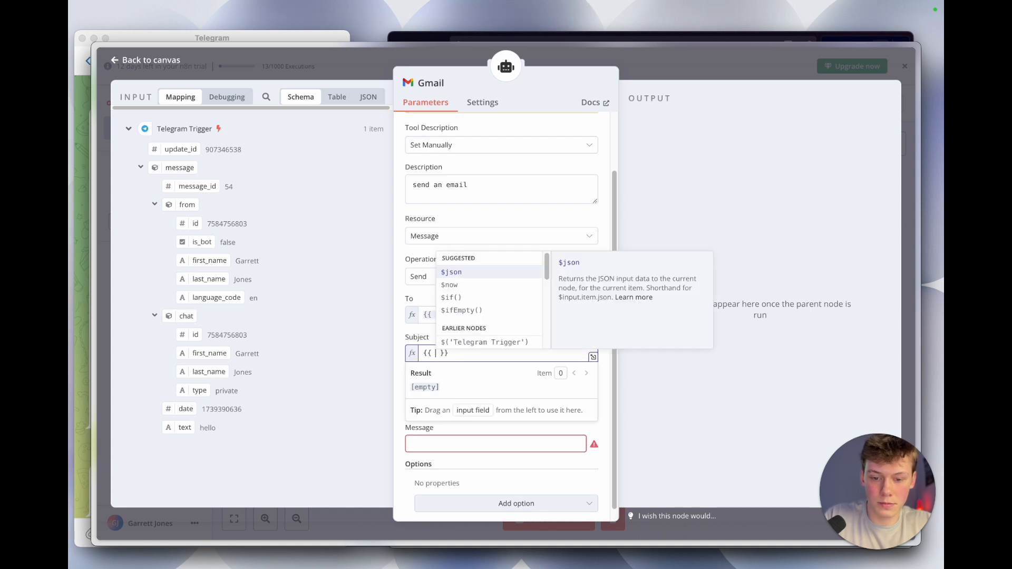
text(mAI(")
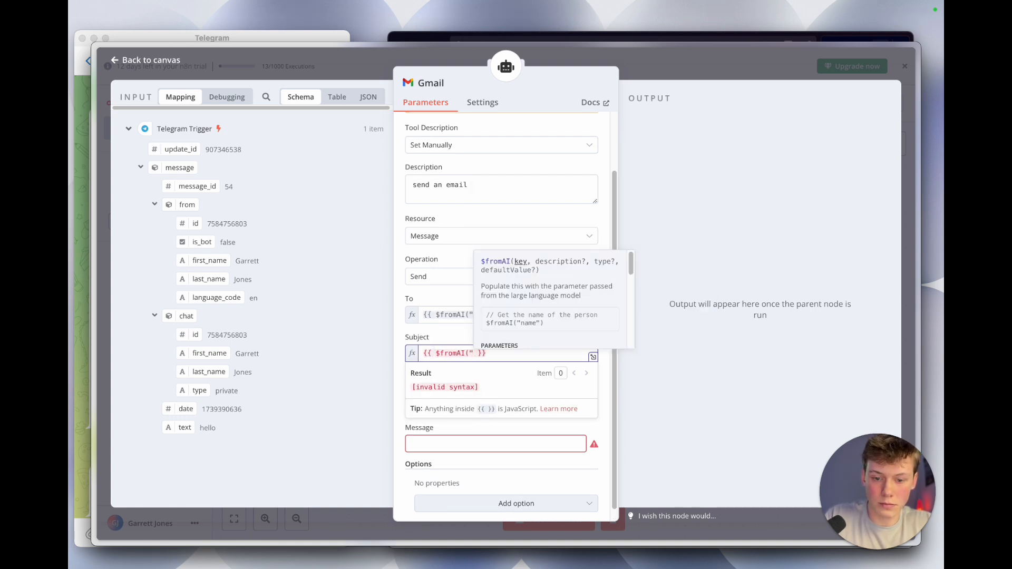
text(sub)
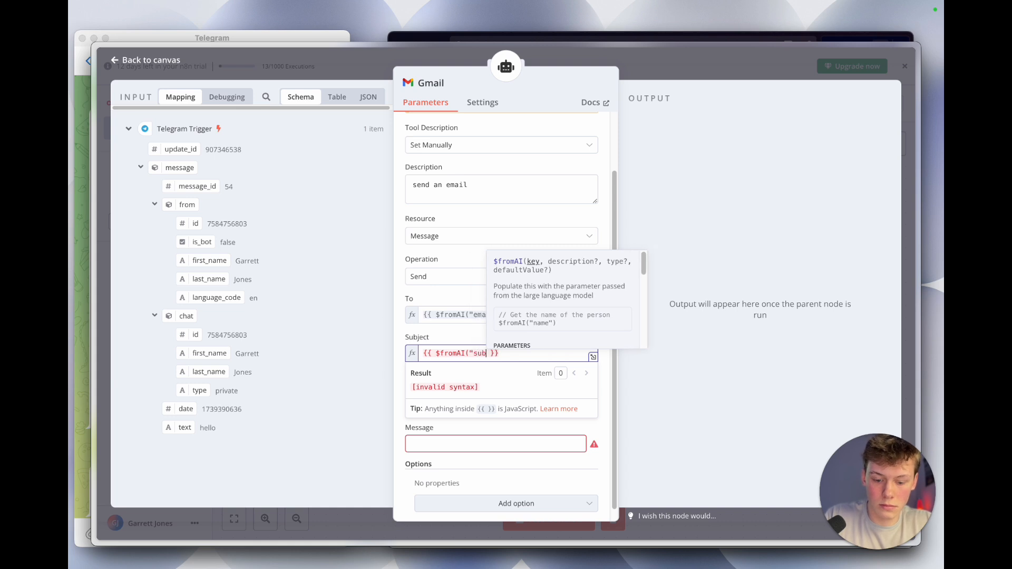
text(ject)
text(OfEa)
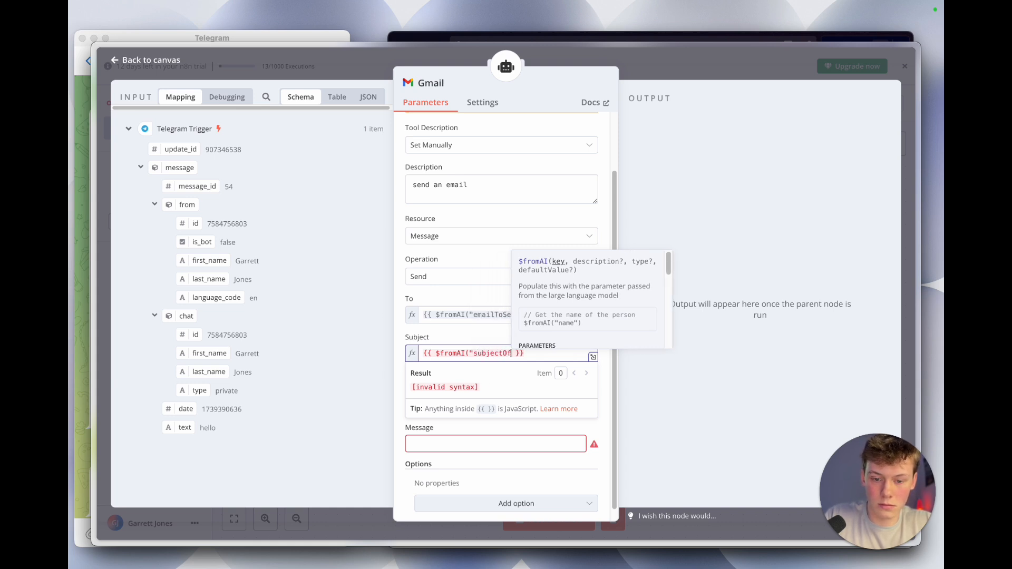
text(ail")
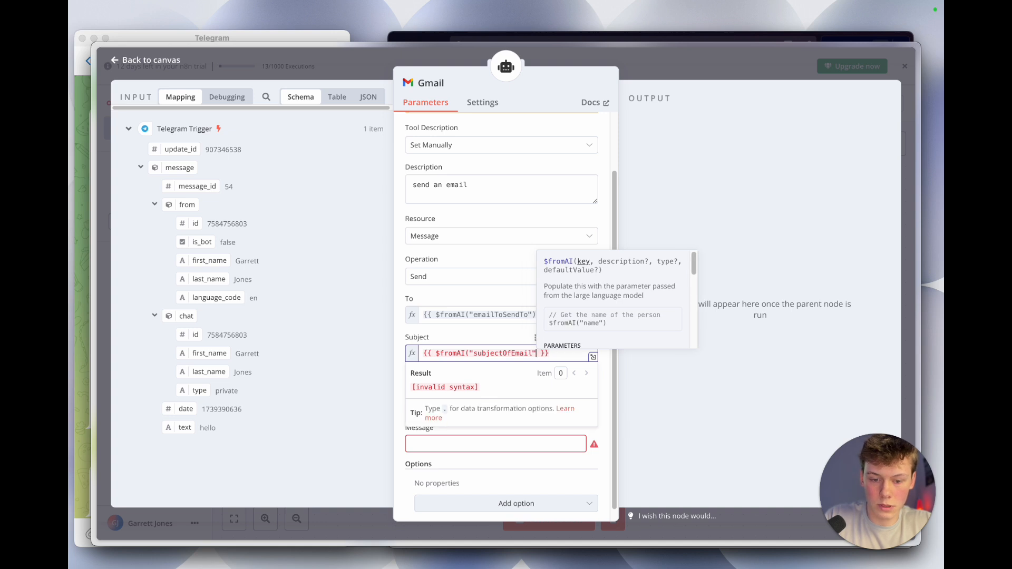
text())
click(506, 339)
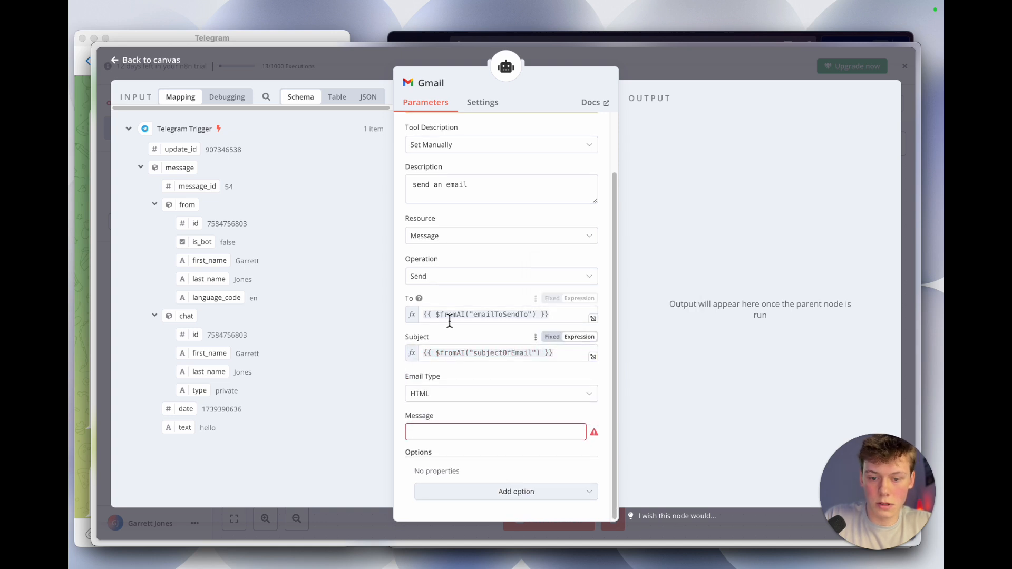
click(471, 319)
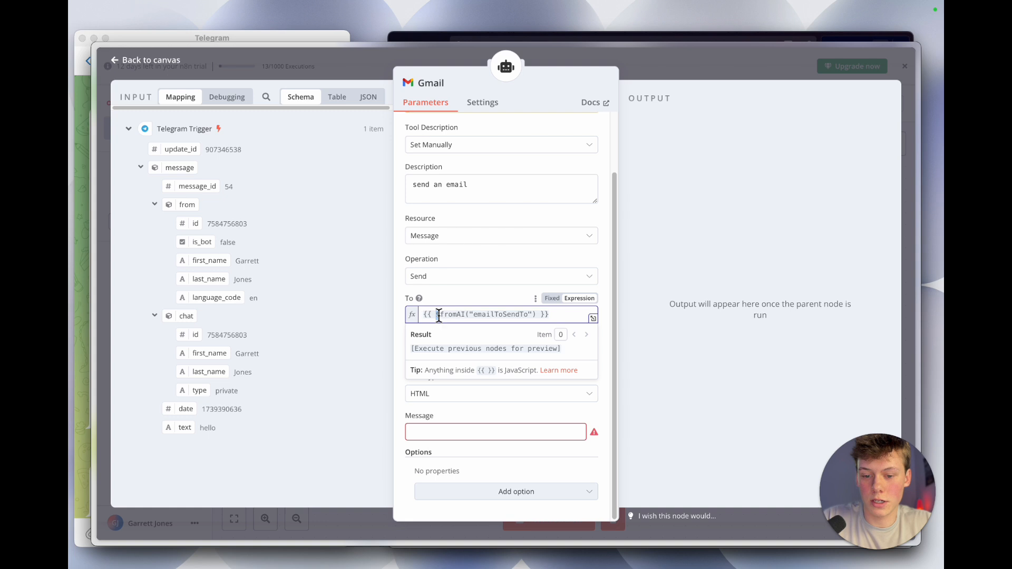
click(458, 296)
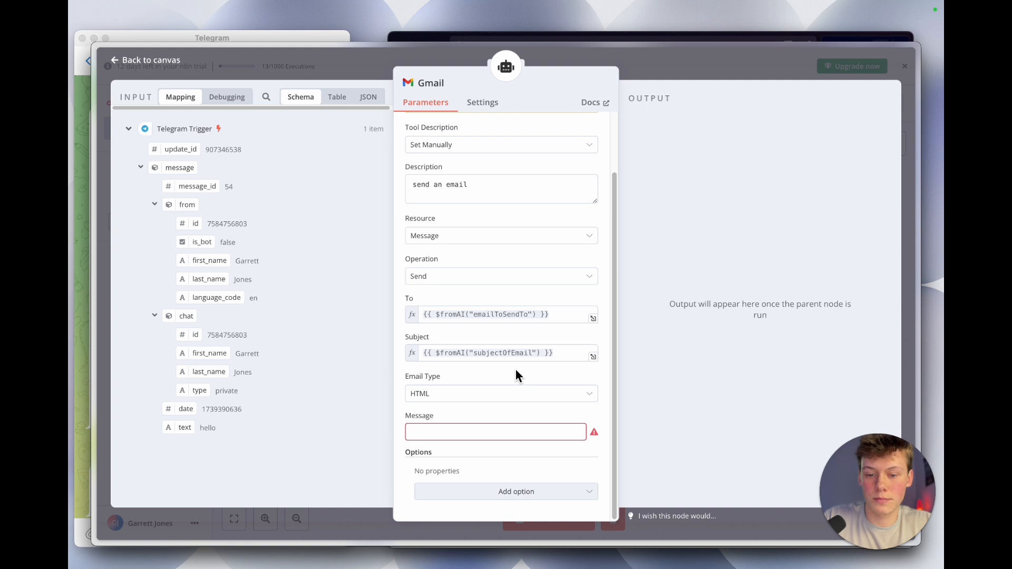
Make the Gmail tool's Message field an expression containing {{ $fromAI("bodyOfTheEmail") }}
click(507, 433)
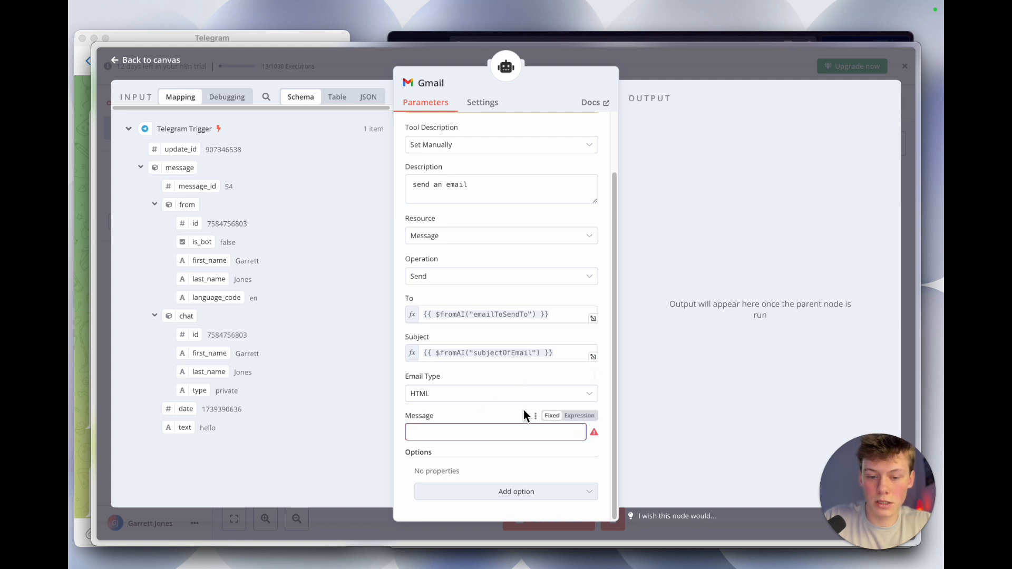
click(578, 417)
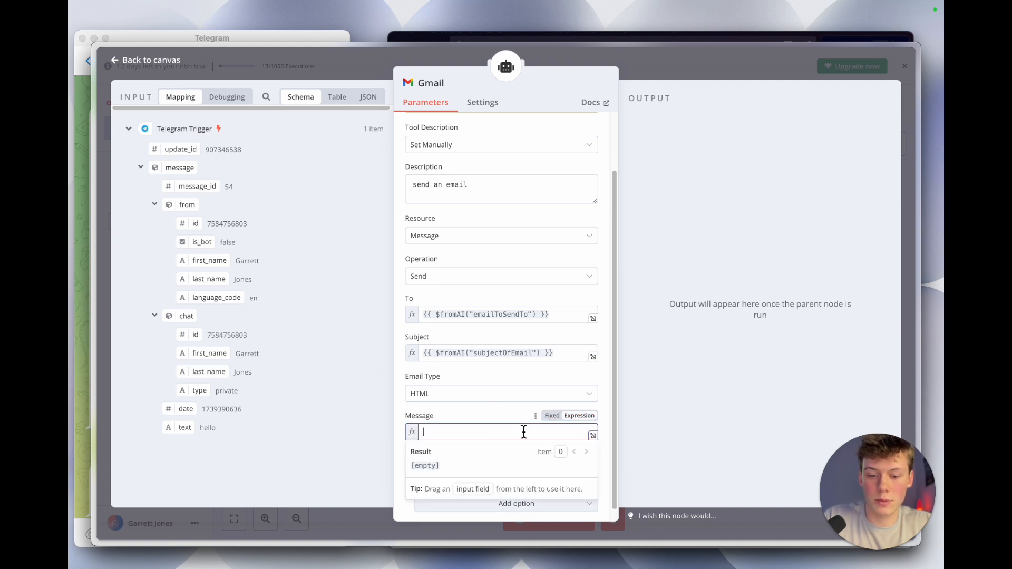
text({{ )
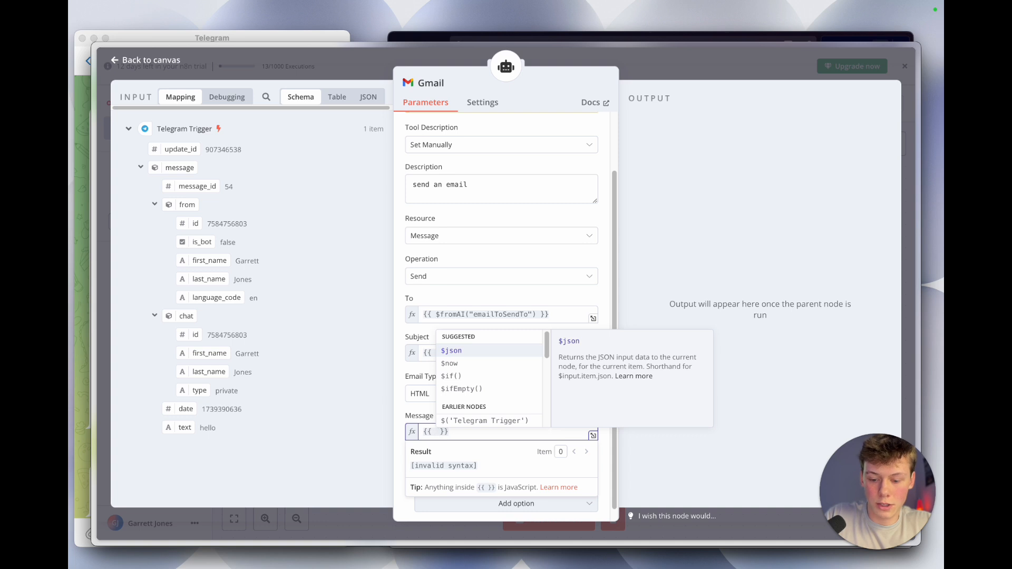
text($fromAI()
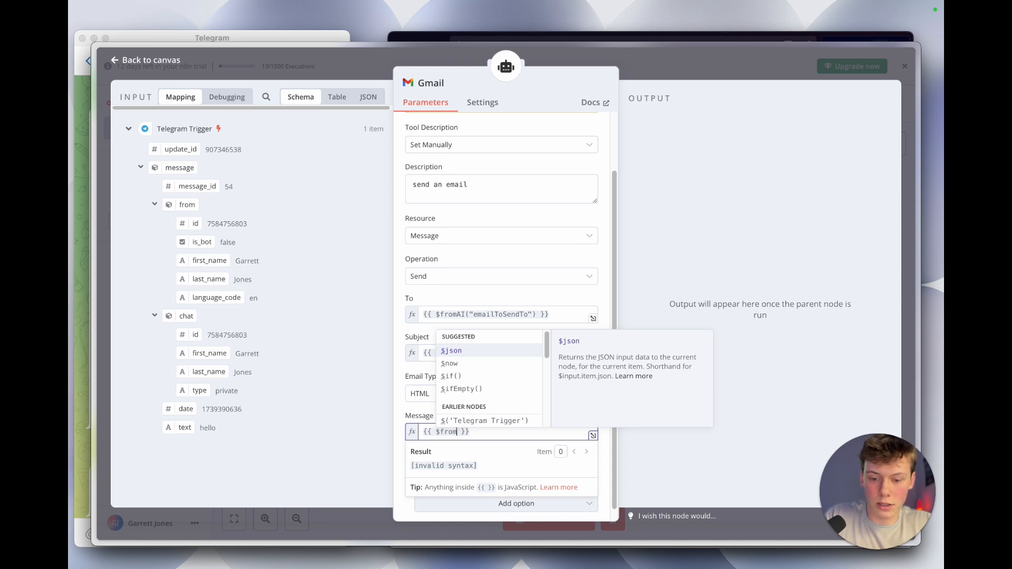
text(")
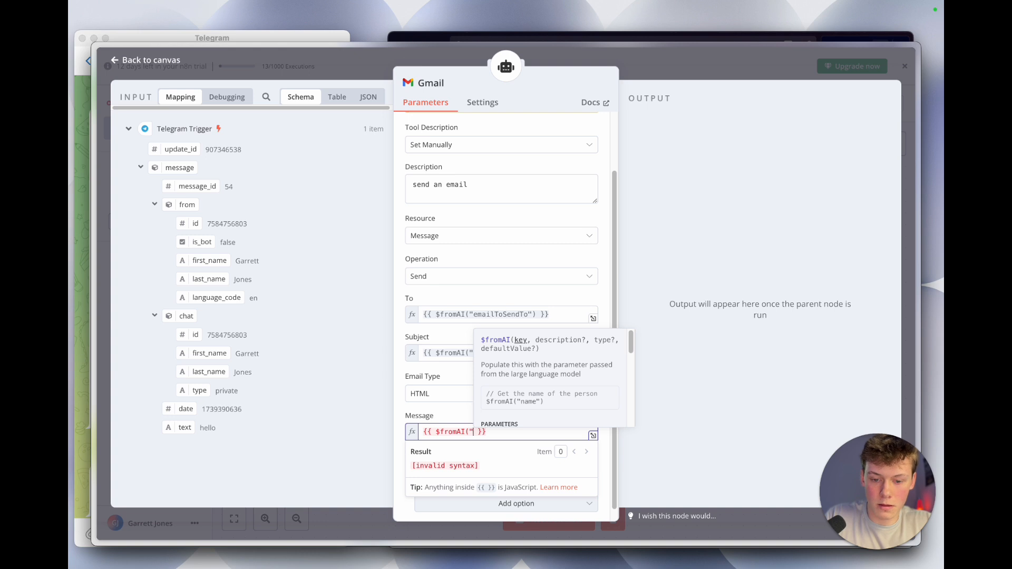
text(bodyOft)
key(BackSpace)
text(TheE)
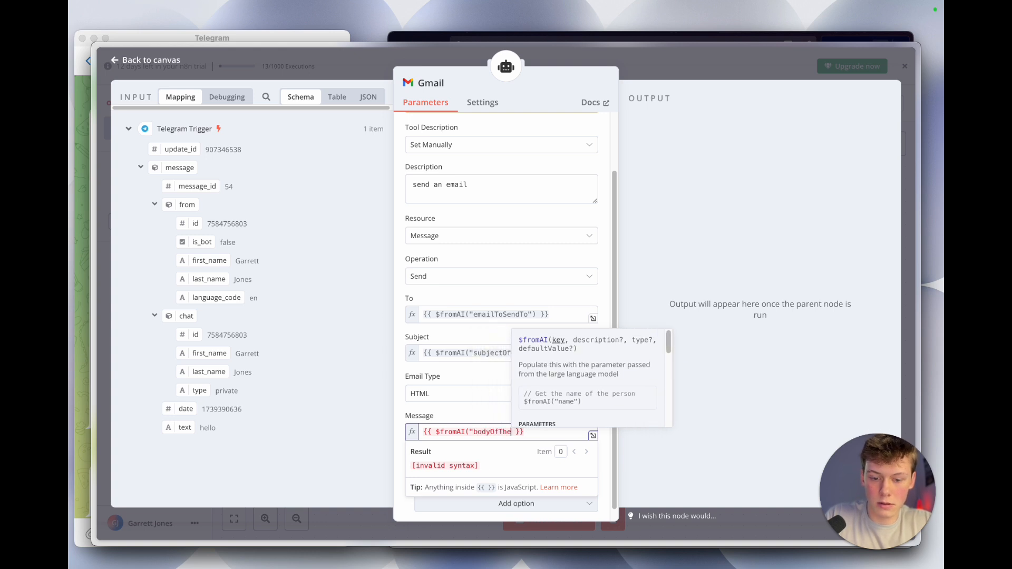
text(mail"()
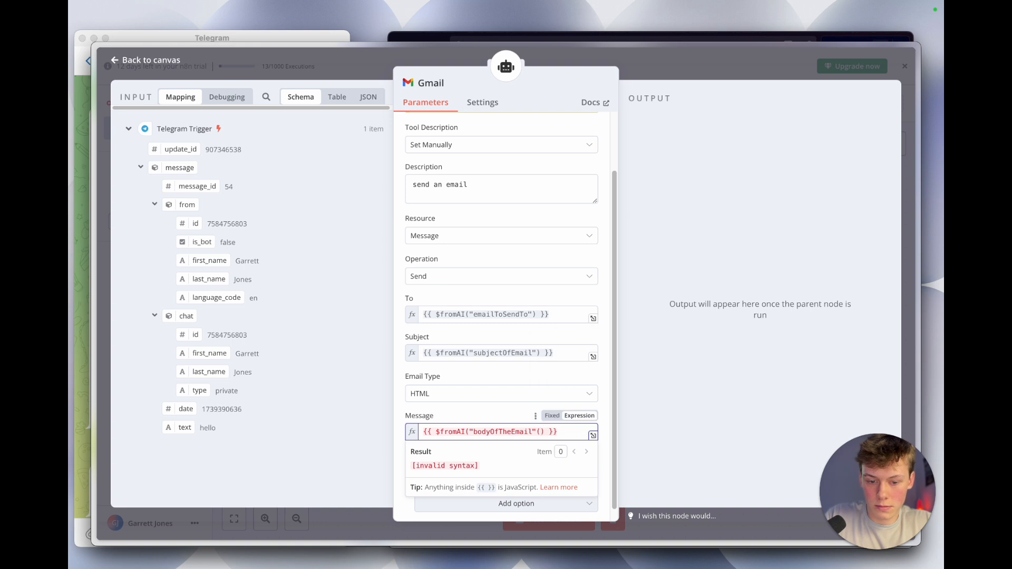
key(BackSpace)
click(476, 409)
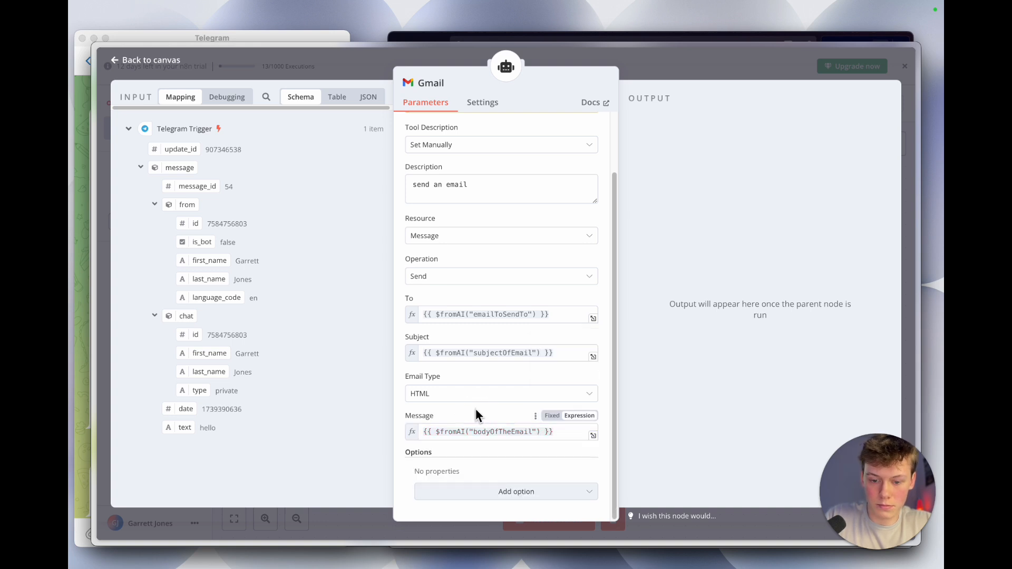
scroll(476, 410, up, 2)
scroll(478, 419, down, 2)
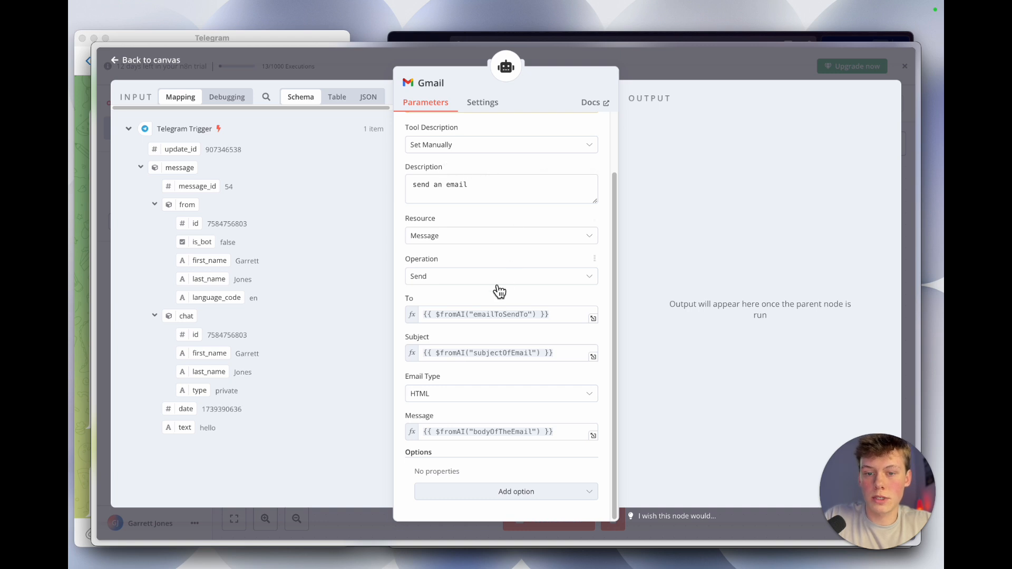
Rename the Gmail node as Send Email and move it slightly farther from the Window Buffer Memory node
scroll(494, 281, up, 2)
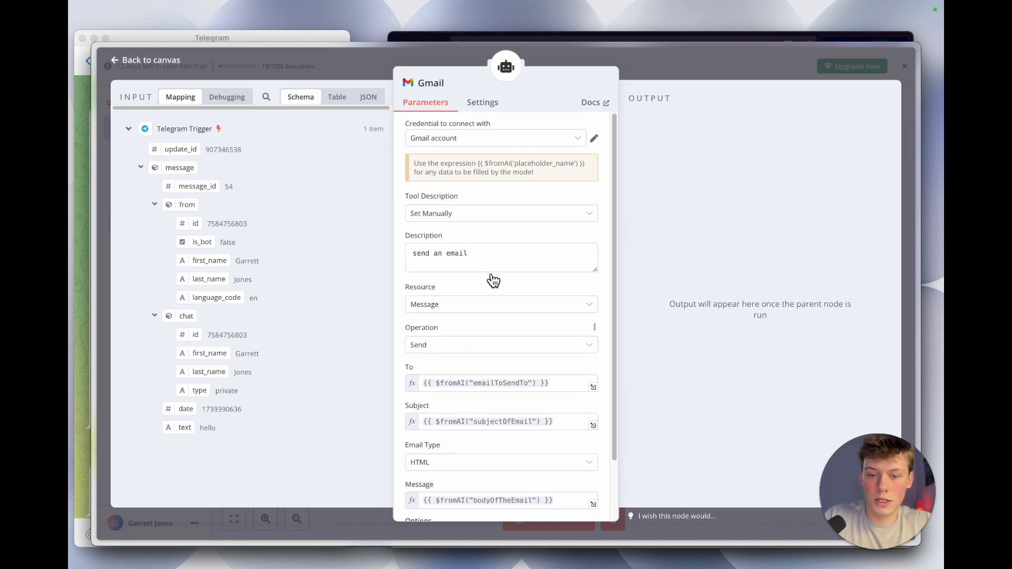
click(435, 84)
double_click(499, 80)
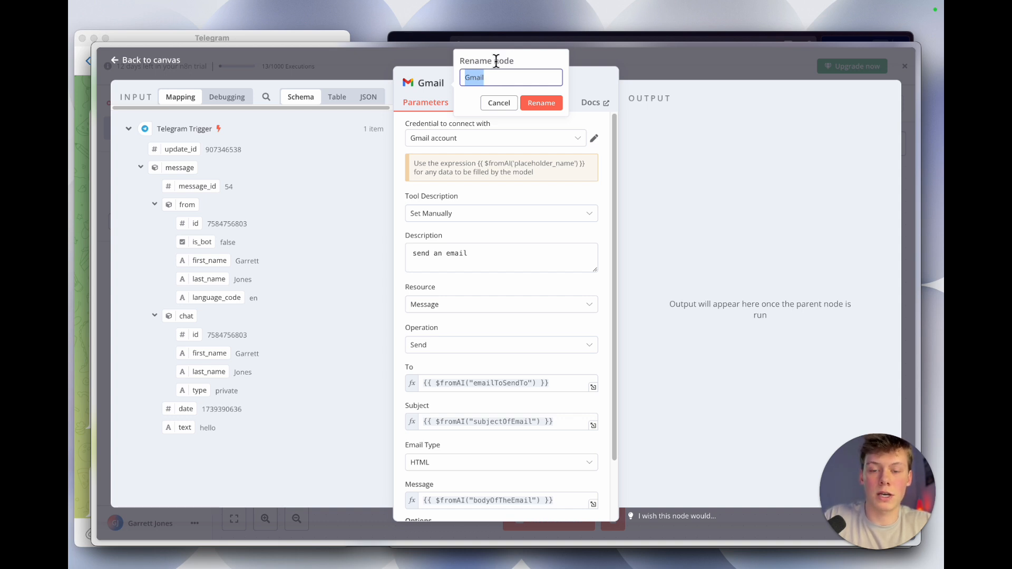
text(Send E)
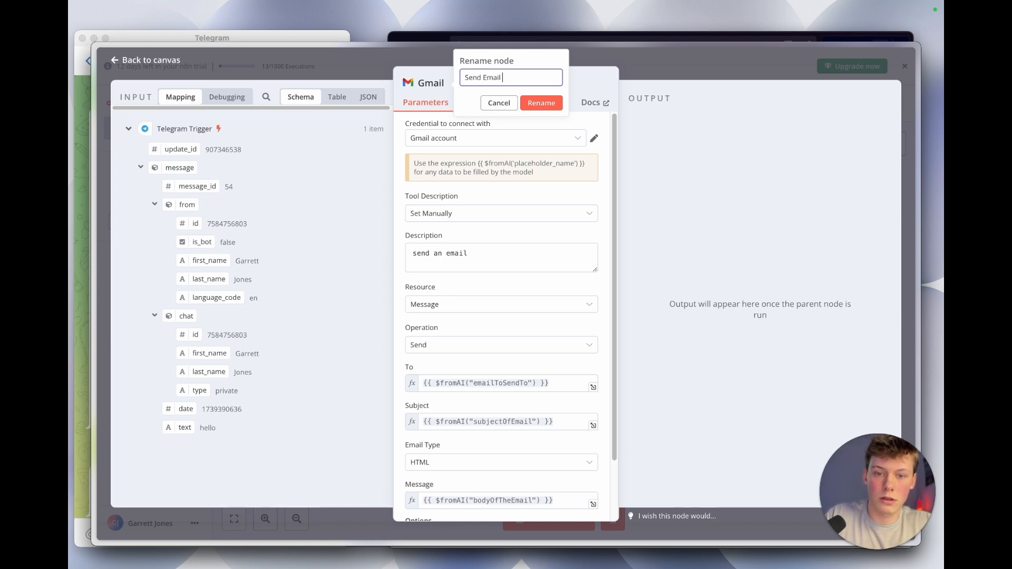
click(543, 104)
click(681, 69)
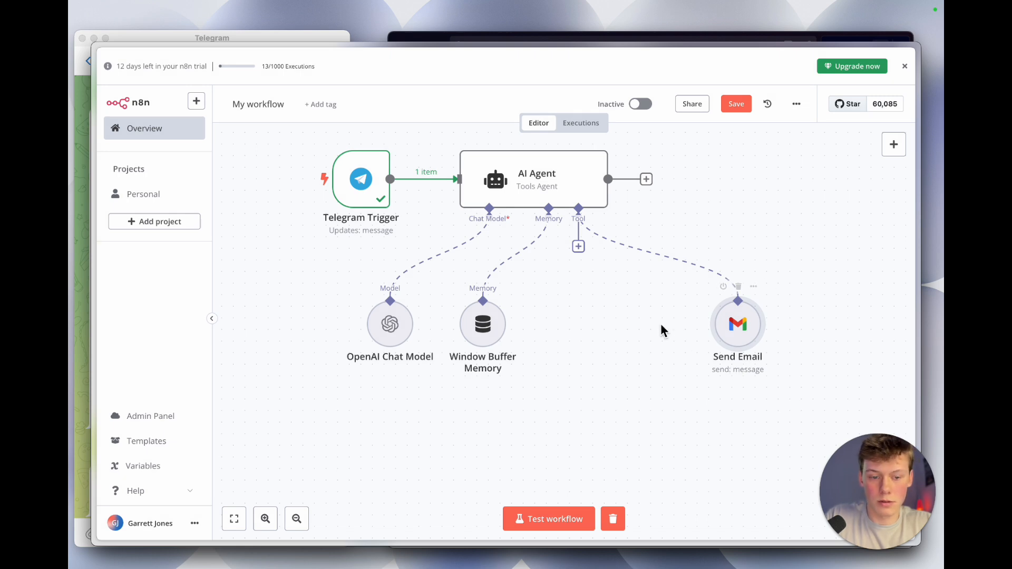
drag(738, 339, 762, 340)
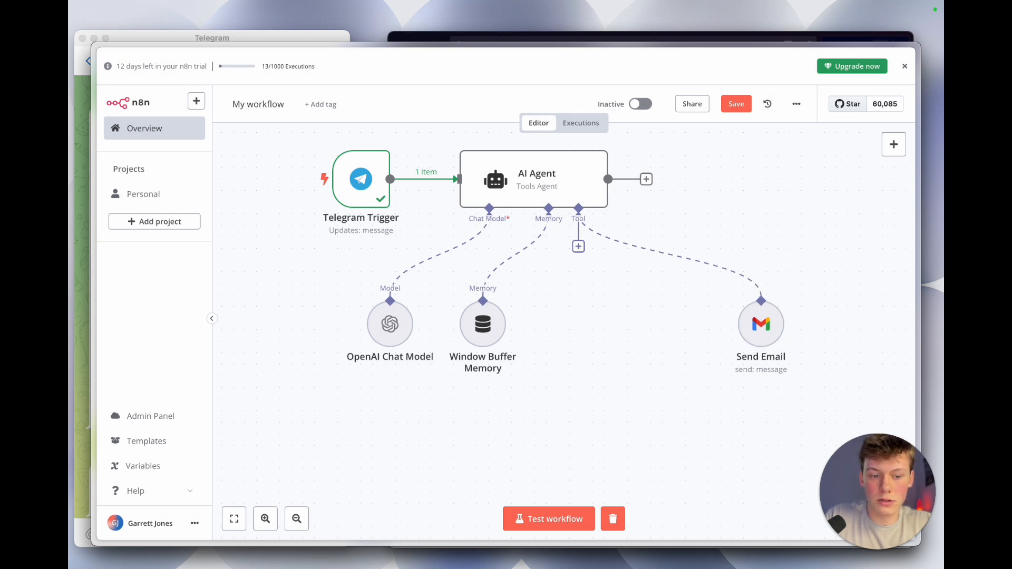
Add a second Gmail Tool to the AI Agent and set its tool description to Set Manually
click(579, 249)
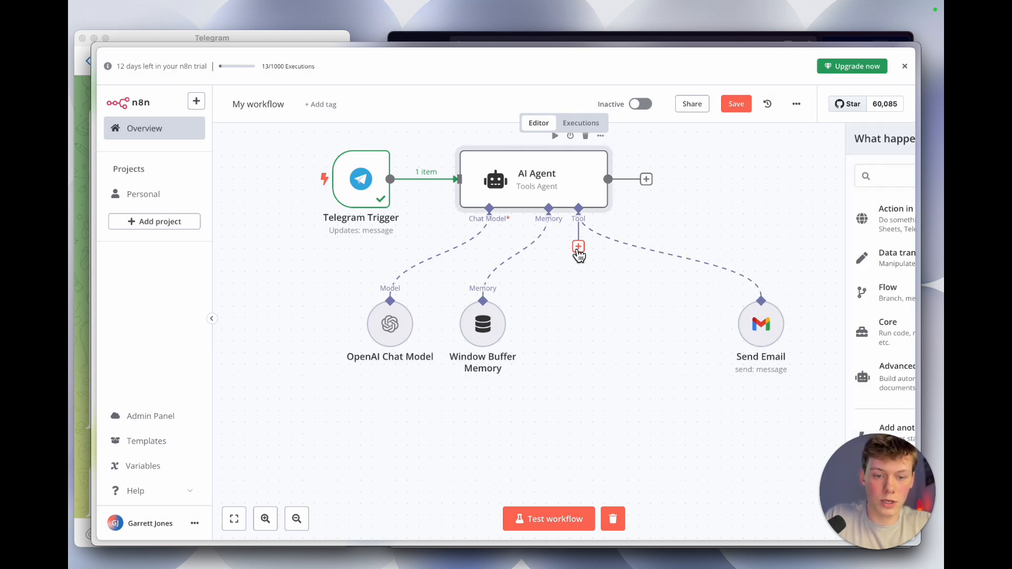
text(gmail)
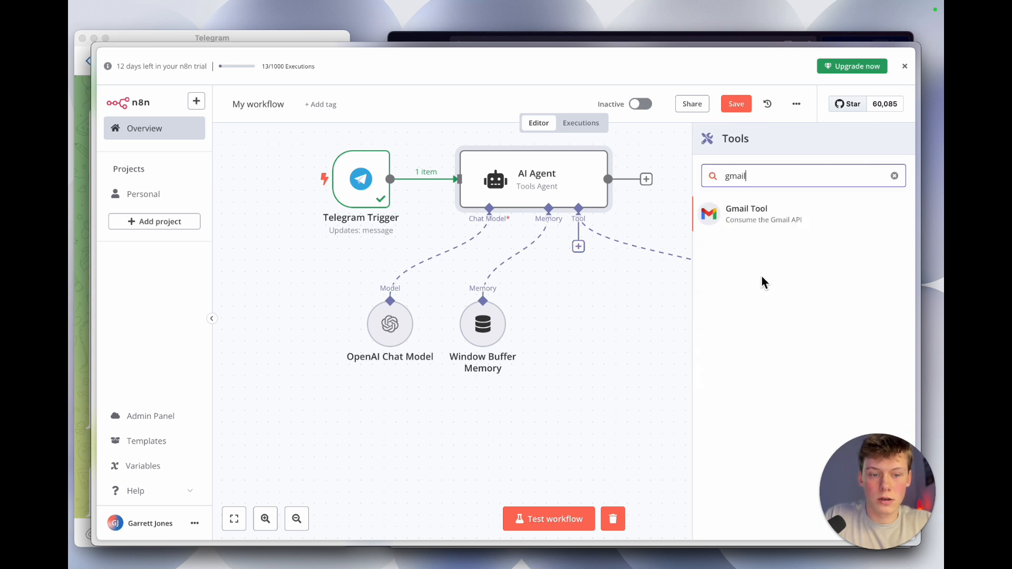
click(763, 224)
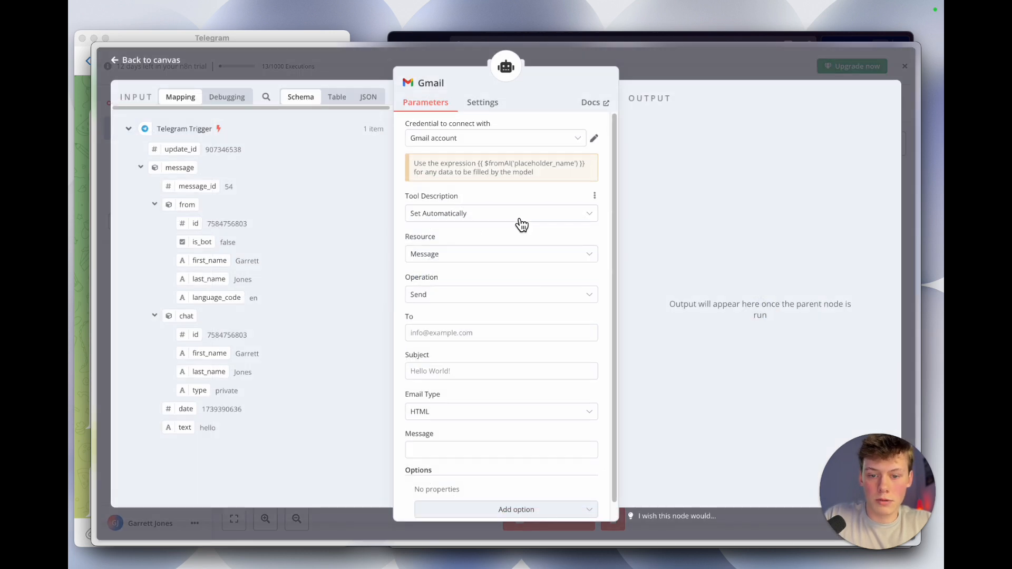
click(520, 221)
click(511, 280)
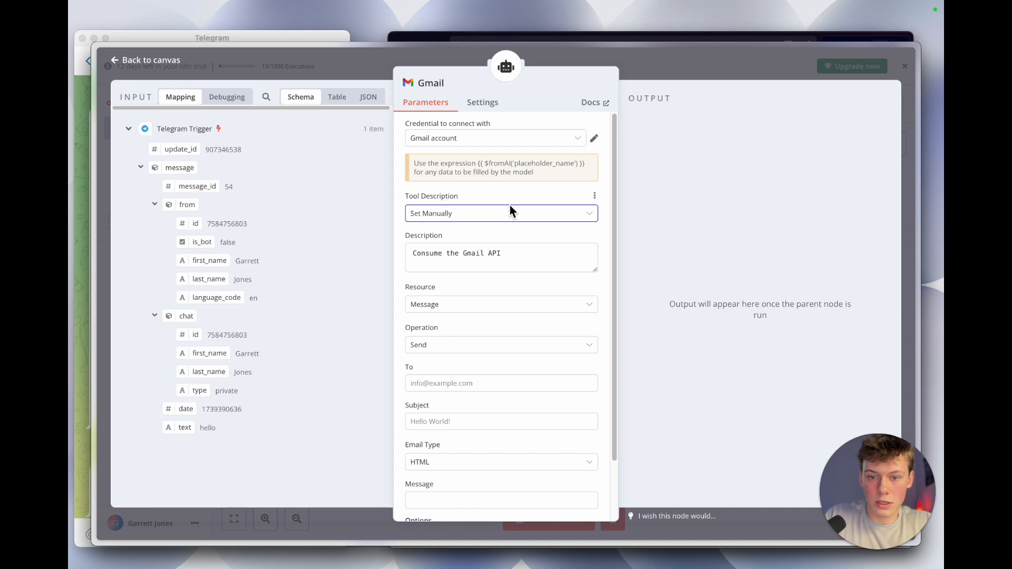
scroll(510, 236, down, 3)
triple_click(501, 198)
click(637, 87)
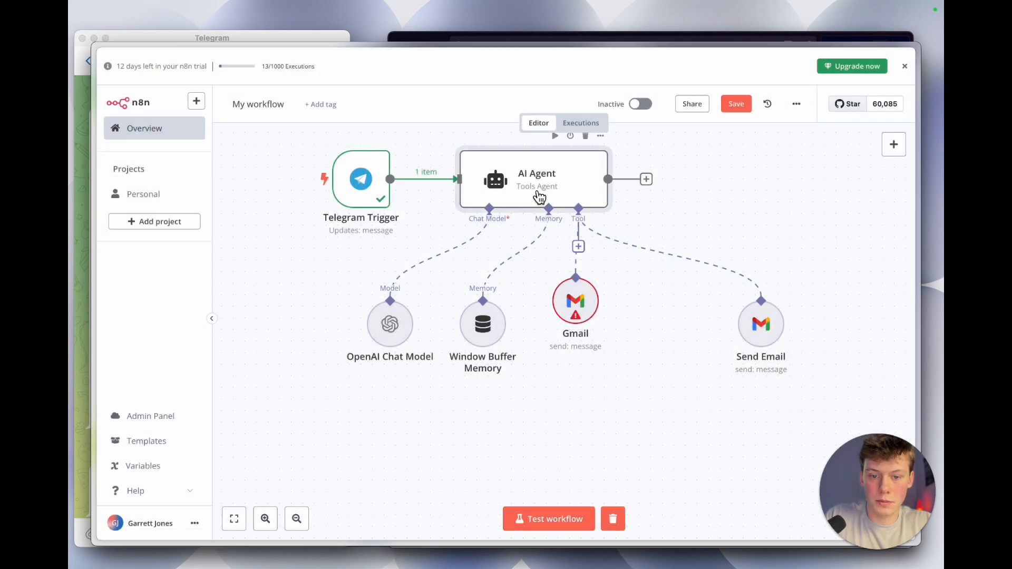
Copy "get emails" from the AI Agent's prompt text and use it as the new Gmail tool's description
double_click(537, 199)
scroll(450, 282, down, 1)
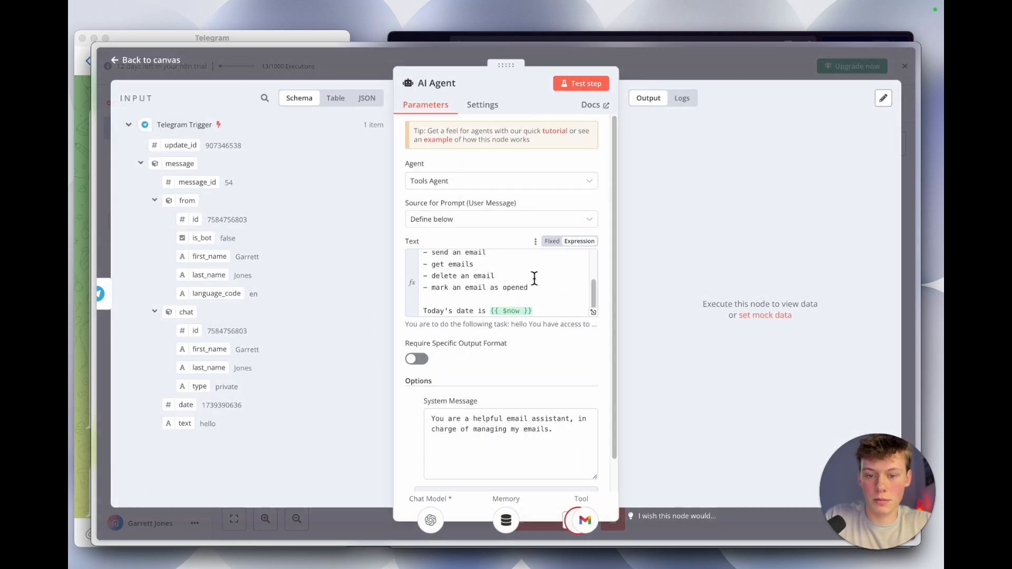
scroll(450, 282, up, 1)
click(450, 282)
drag(433, 276, 473, 276)
key(ctrl+c)
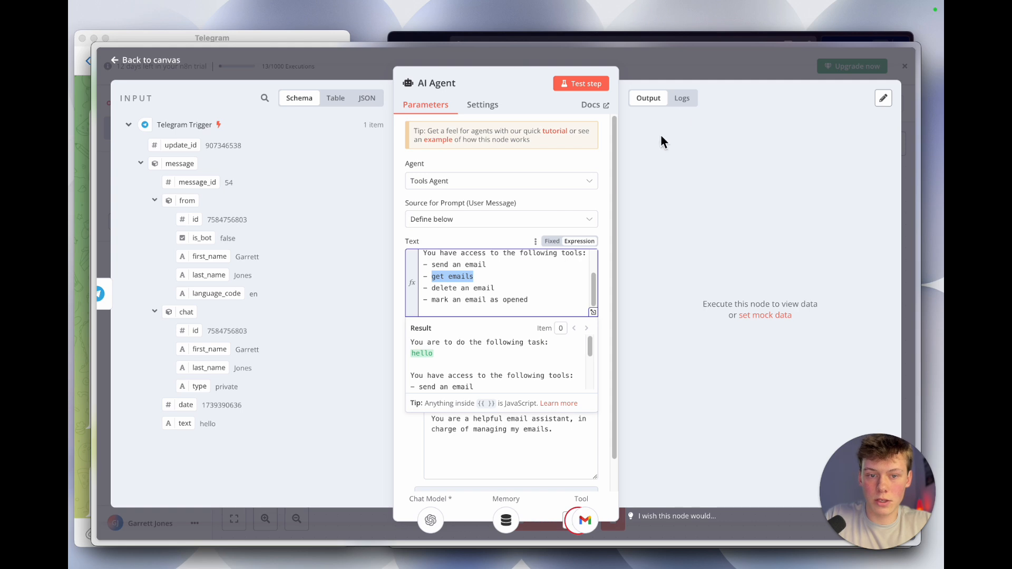
click(678, 61)
double_click(586, 316)
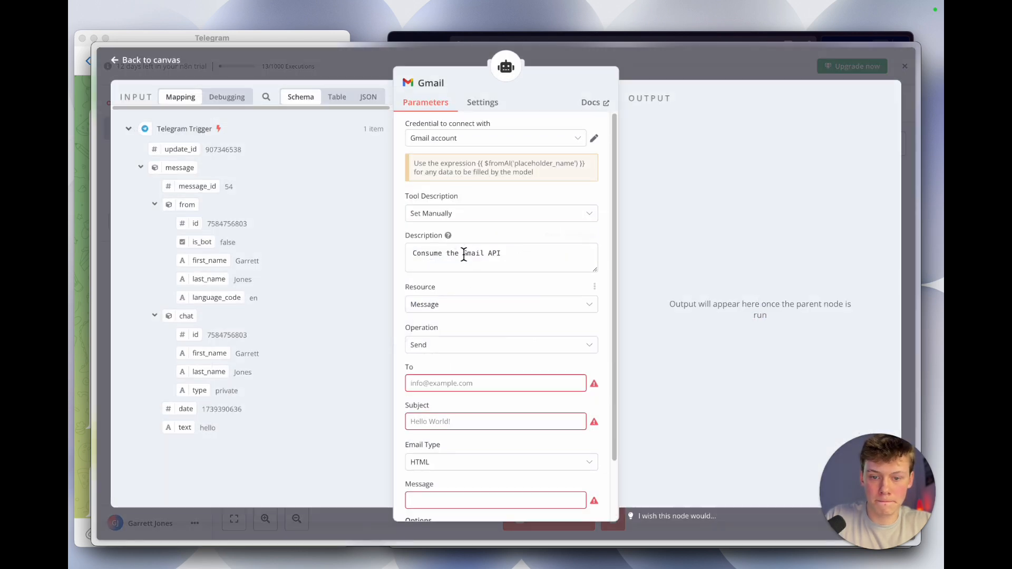
click(474, 305)
scroll(471, 290, down, 2)
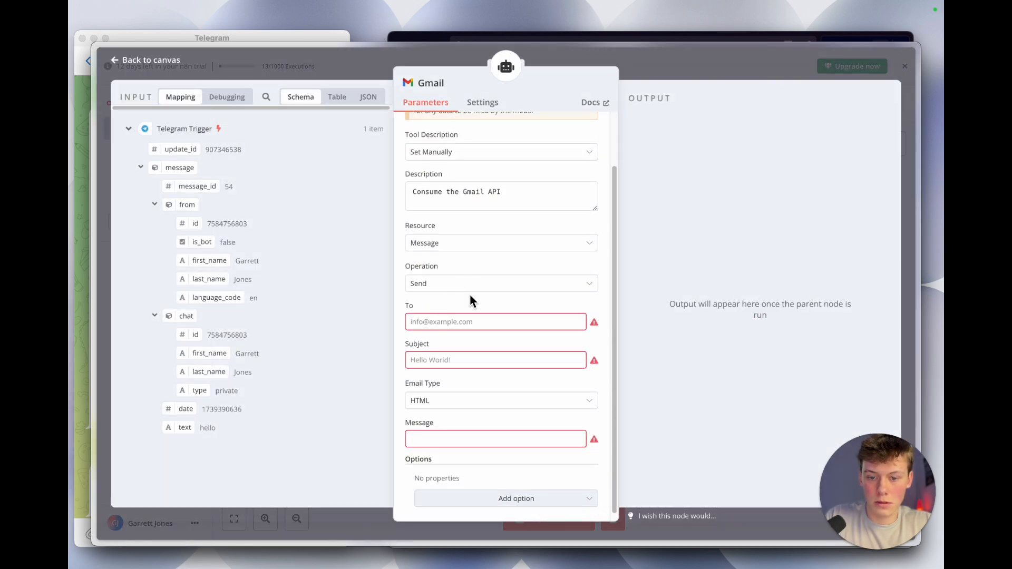
triple_click(474, 196)
key(ctrl+v)
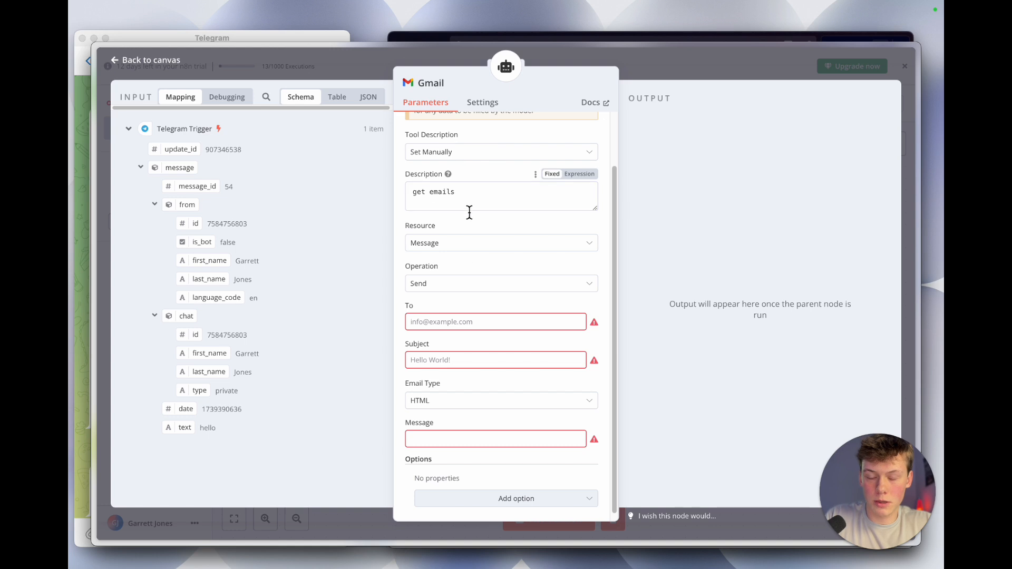
Set the new Gmail tool's operation to Get Many and return to the canvas
scroll(466, 258, down, 1)
click(440, 278)
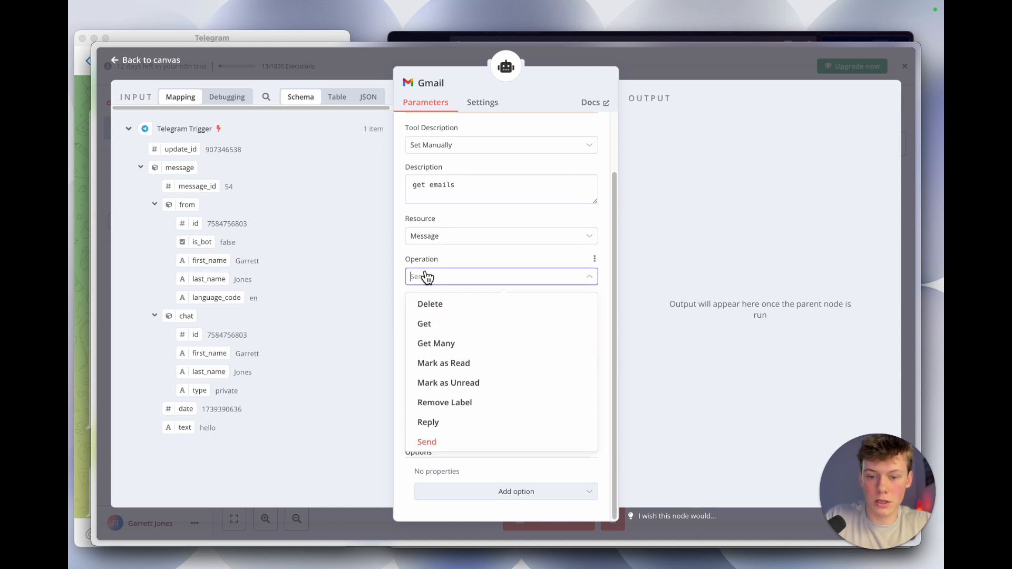
click(458, 322)
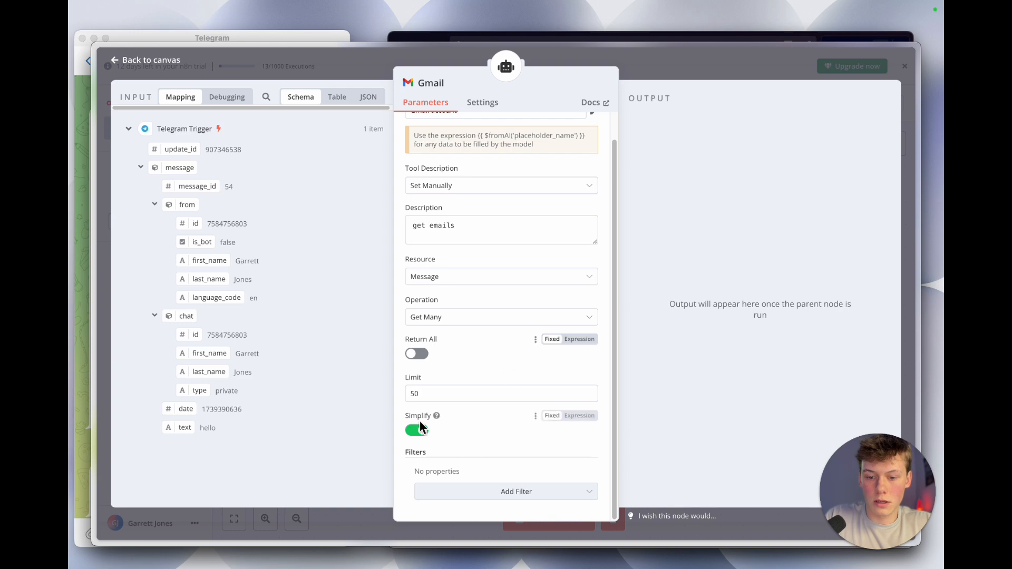
click(733, 64)
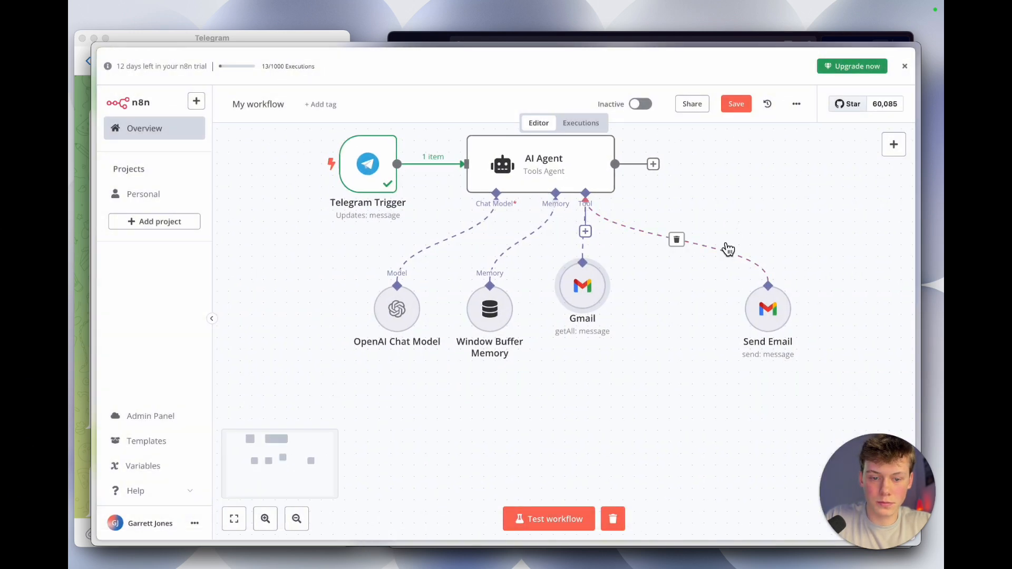
Add a Search filter to the Gmail tool that gets emails
double_click(669, 299)
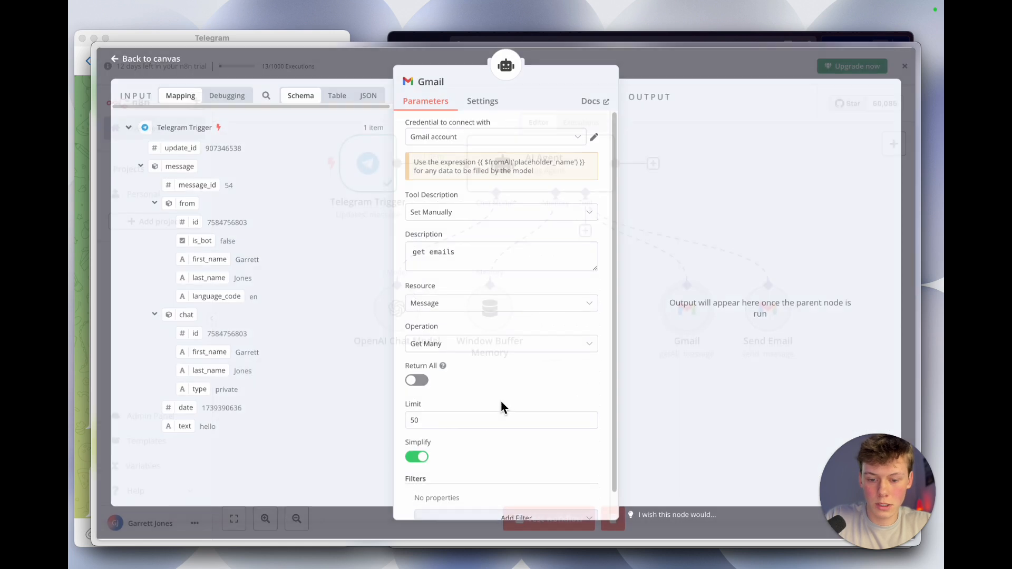
scroll(477, 464, down, 3)
click(486, 495)
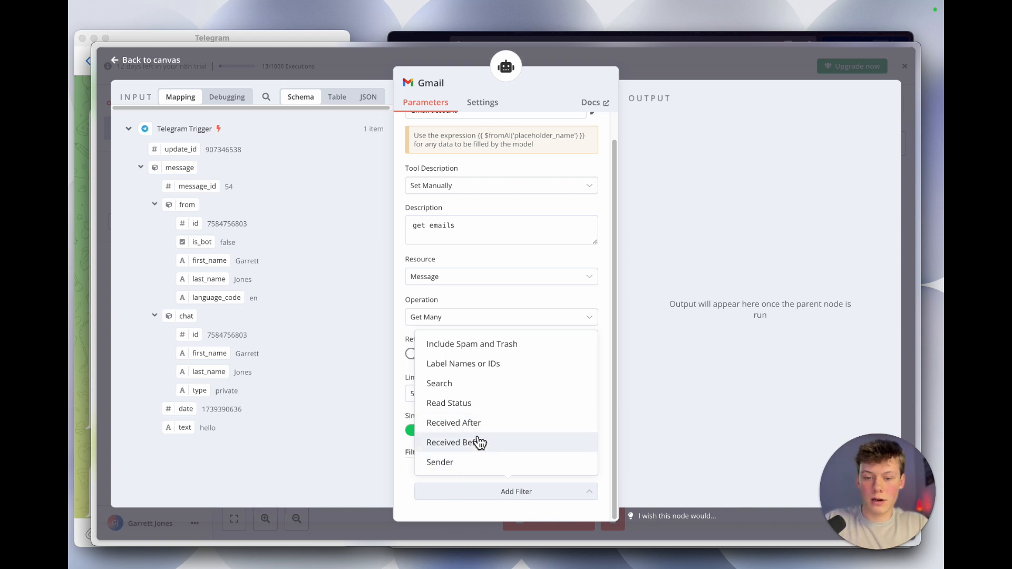
click(473, 390)
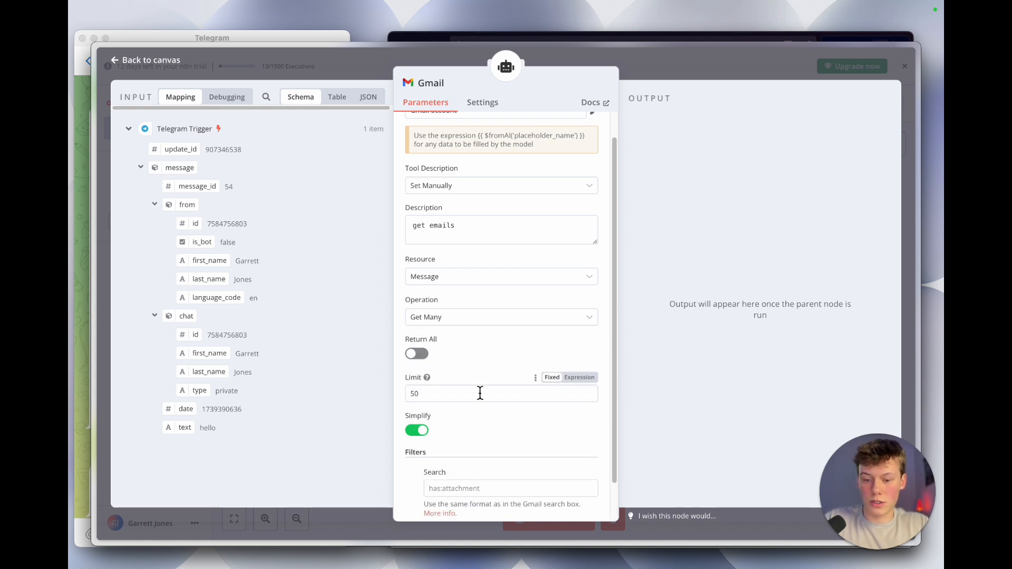
scroll(479, 474, down, 1)
Make the Search filter an expression containing {{ $fromAI("searchCriteria") }}
click(578, 439)
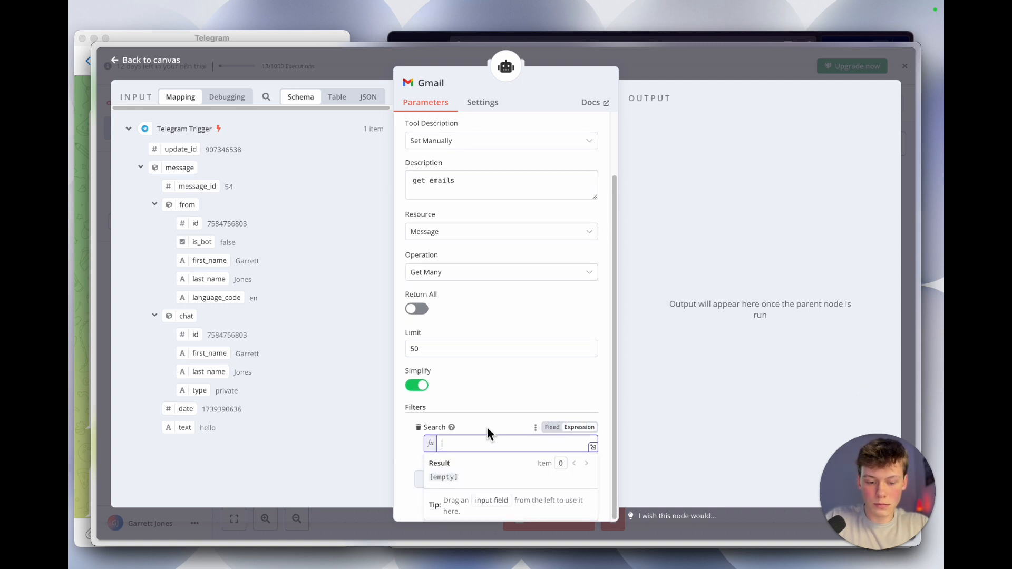
text({{ )
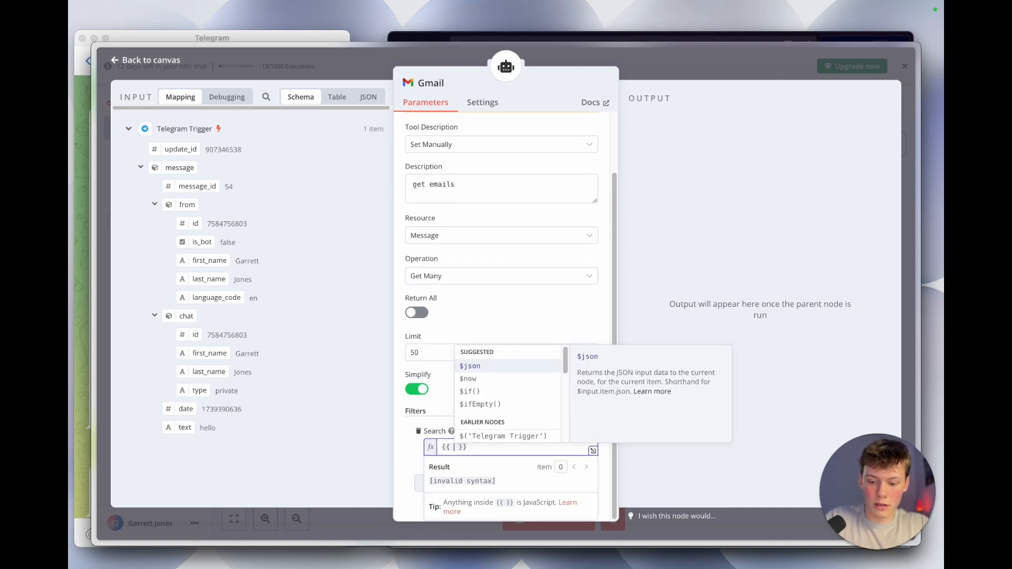
text($fromAI(")
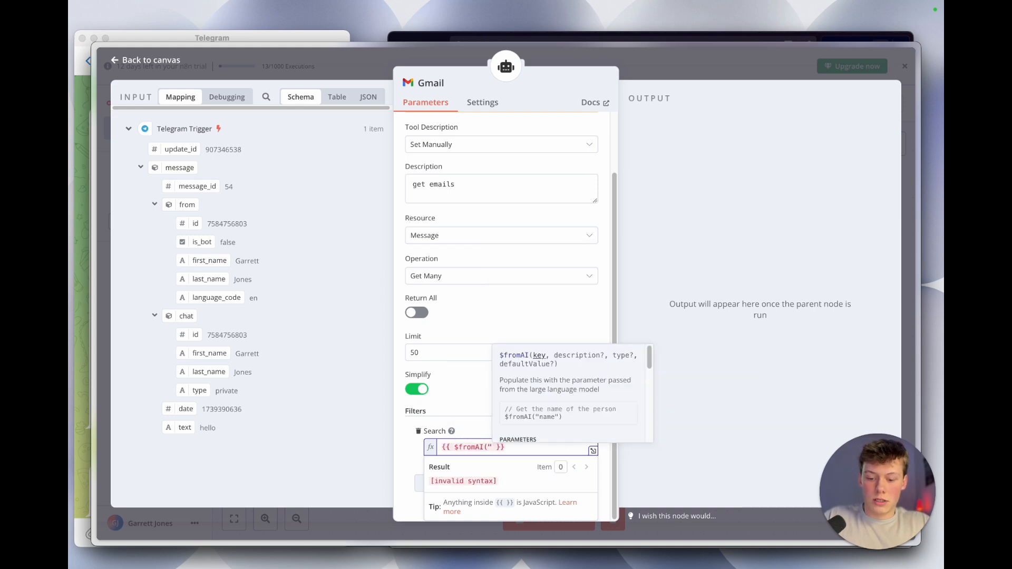
text(searhc)
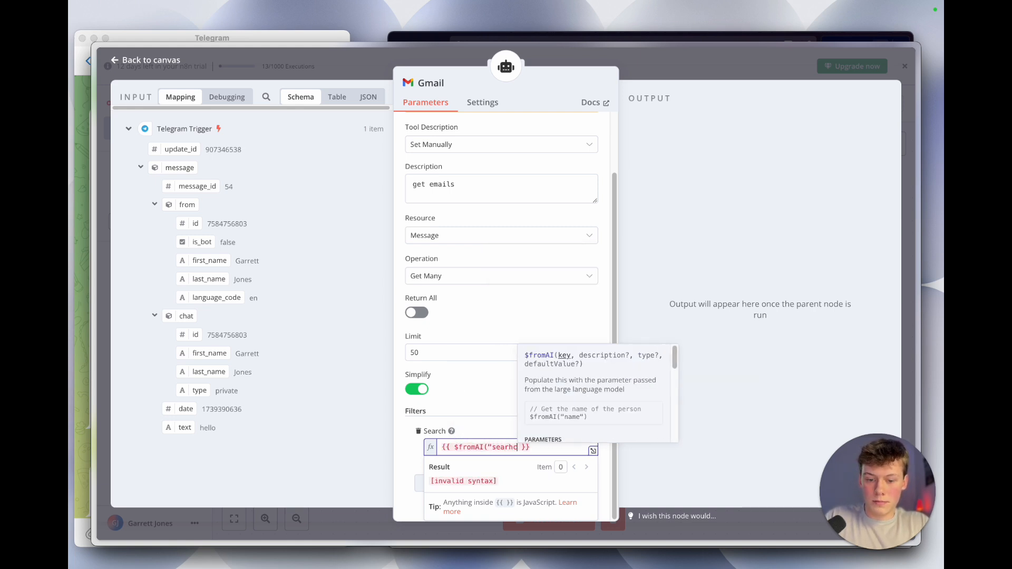
key(BackSpace)
text(h)
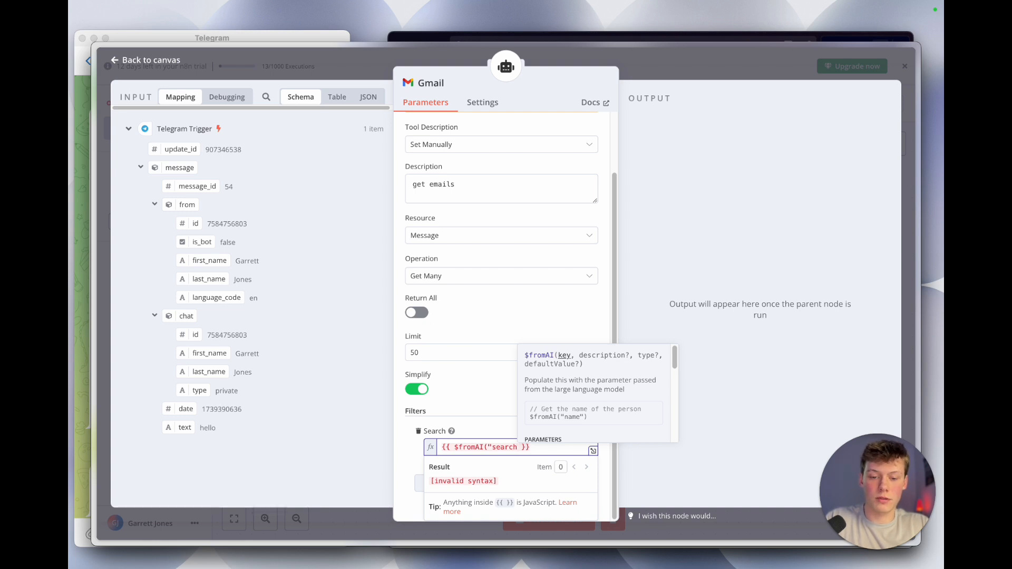
text(ter)
key(BackSpace)
key(BackSpace)
key(BackSpace)
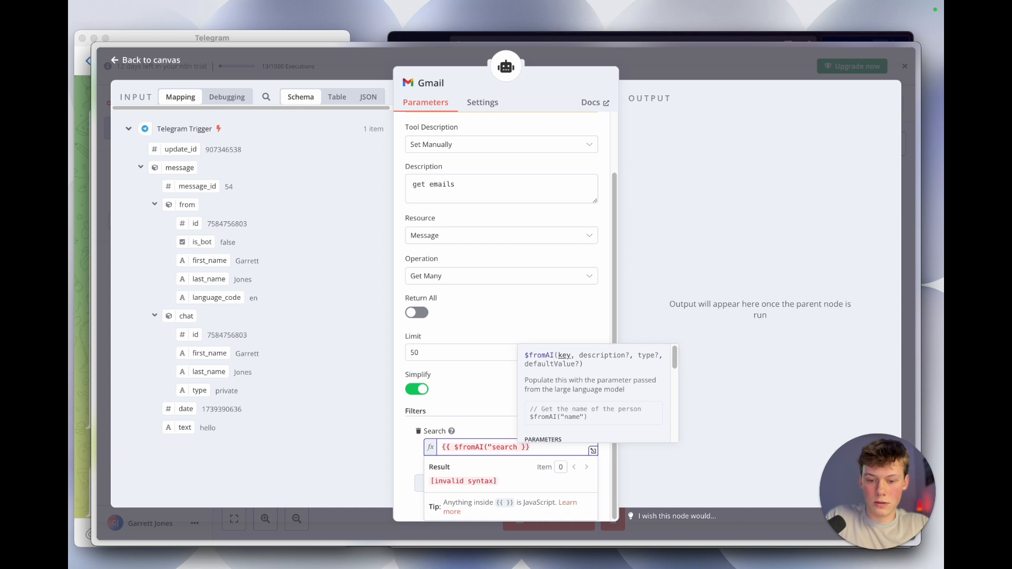
text(Crite)
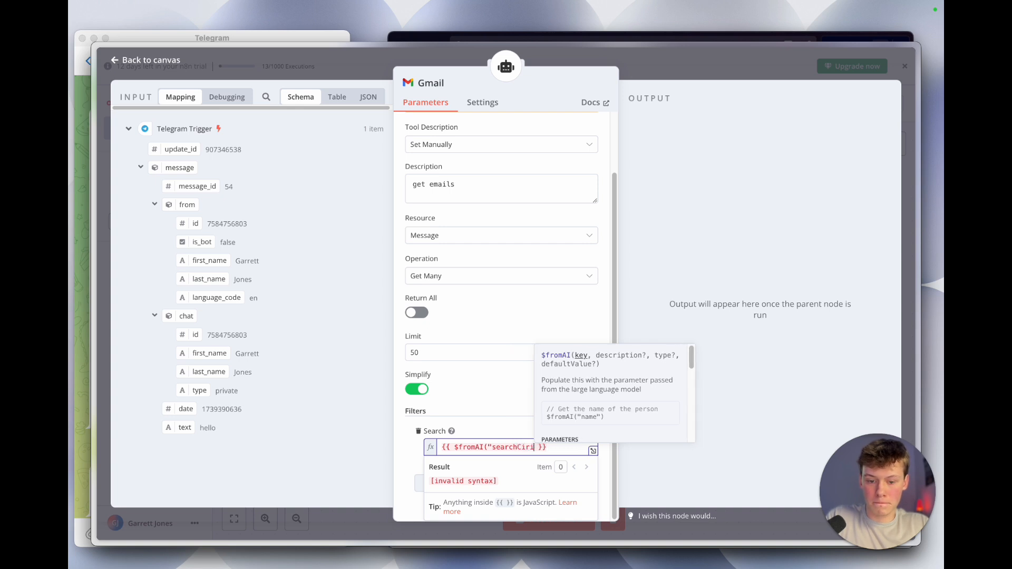
text(ria)
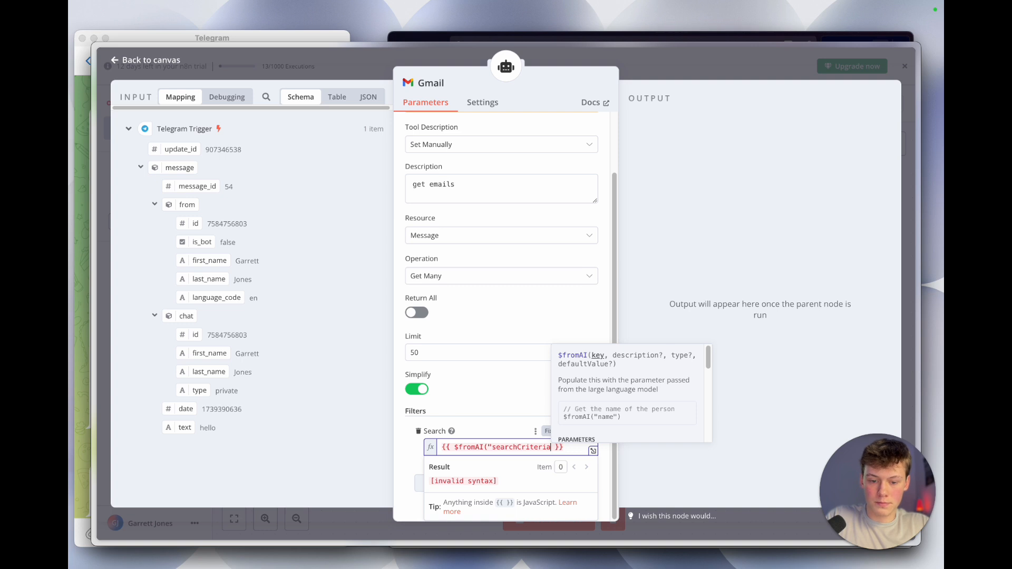
text("))
click(488, 418)
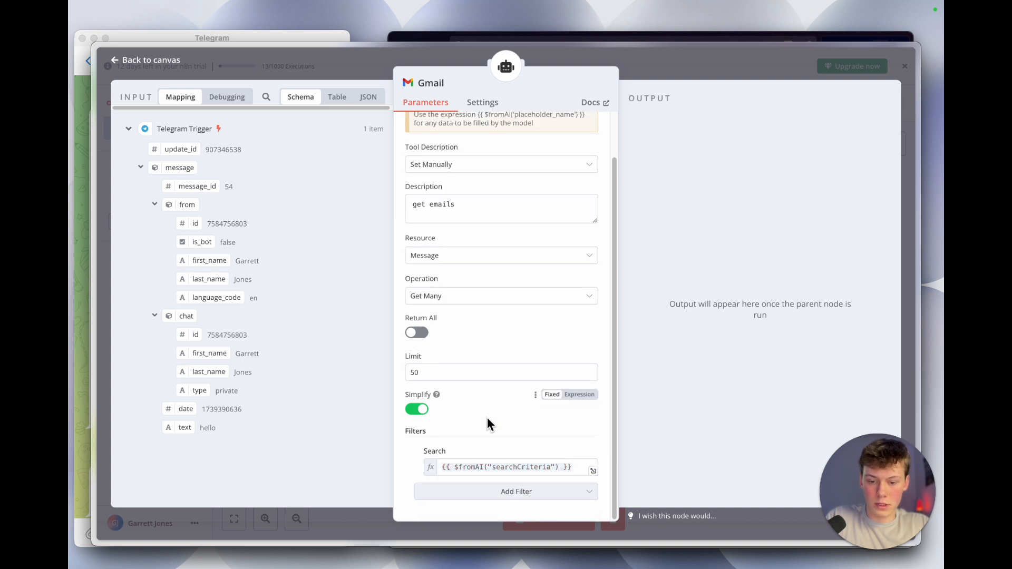
Add a Received After filter to the Gmail tool and make it the expression {{ $fromAI("recievedAfterDate") }}
click(503, 496)
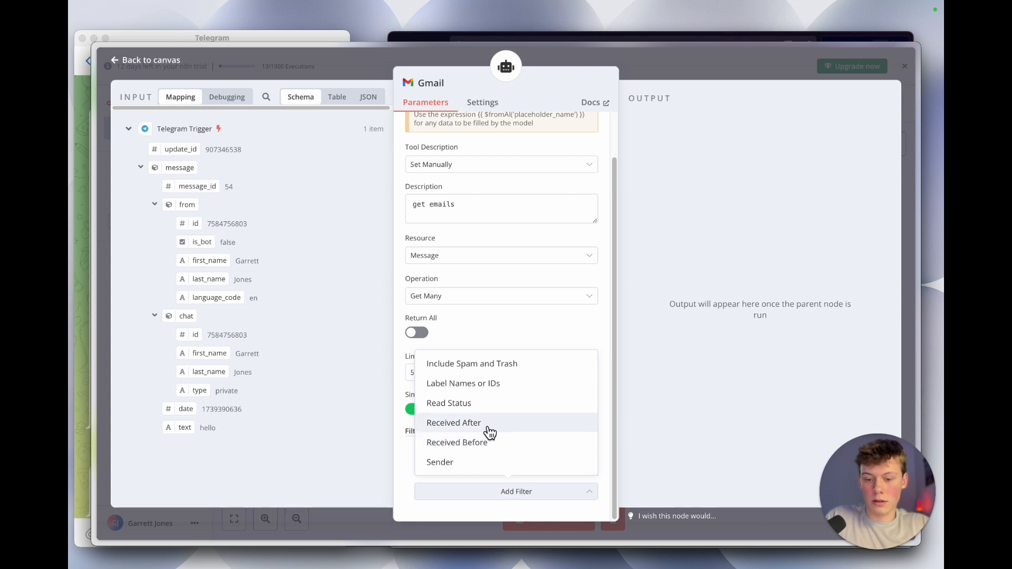
click(501, 429)
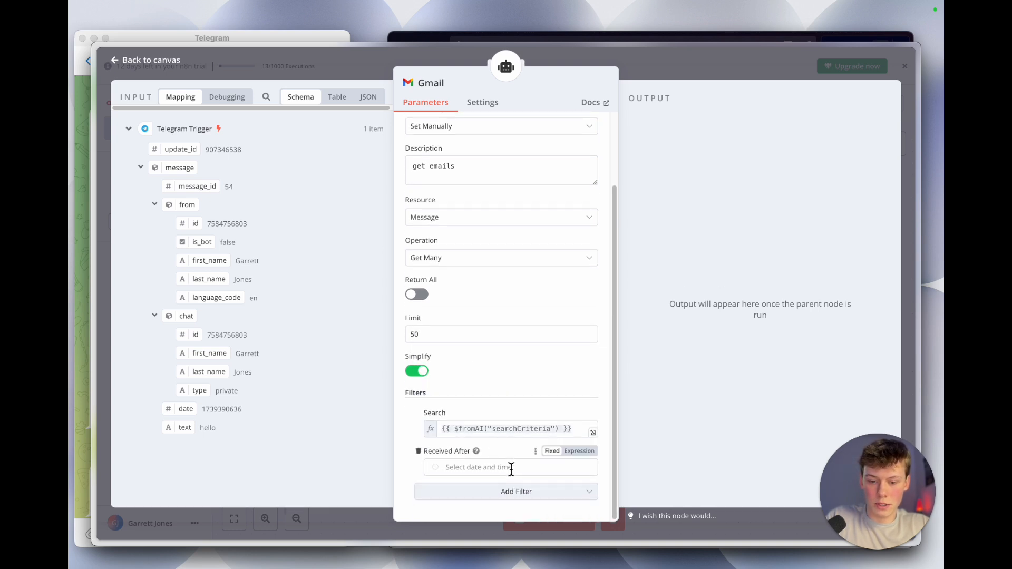
click(510, 469)
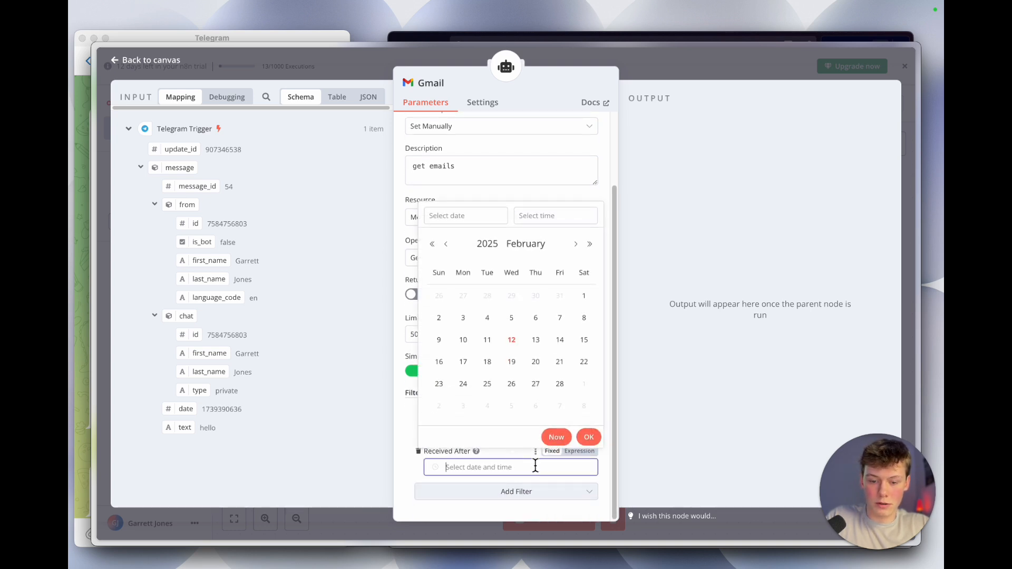
click(574, 451)
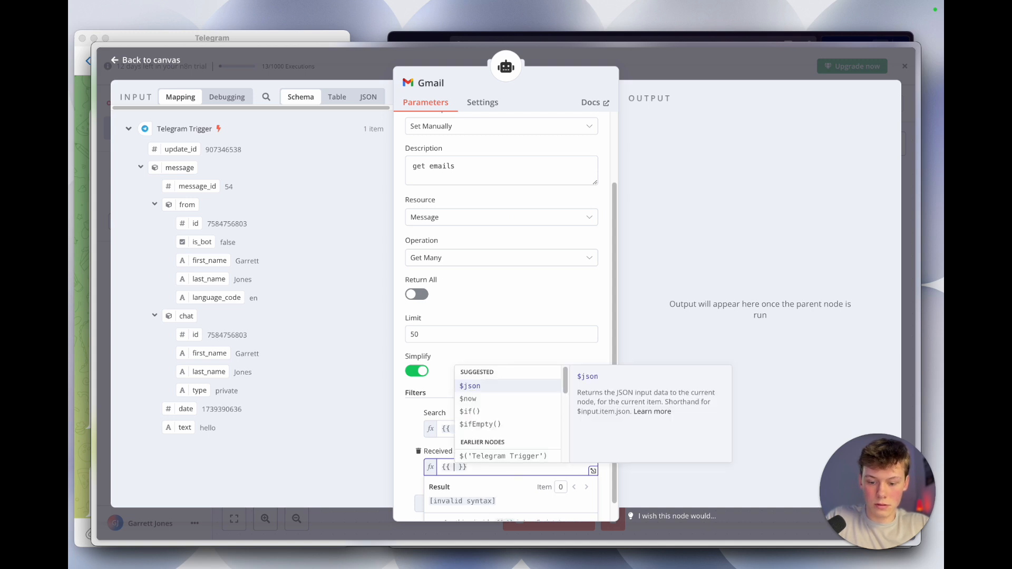
text($fromAI()
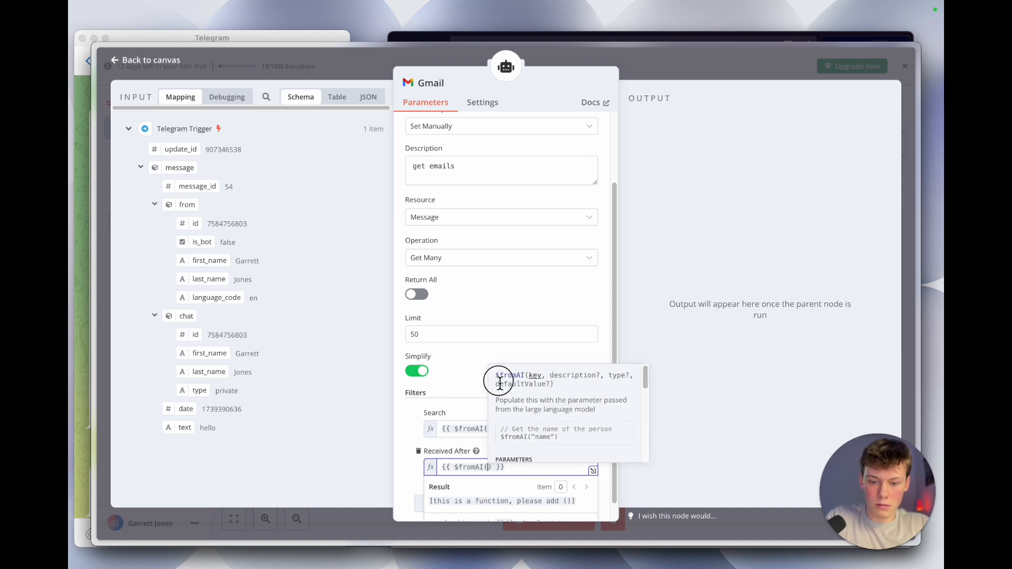
text("recieved)
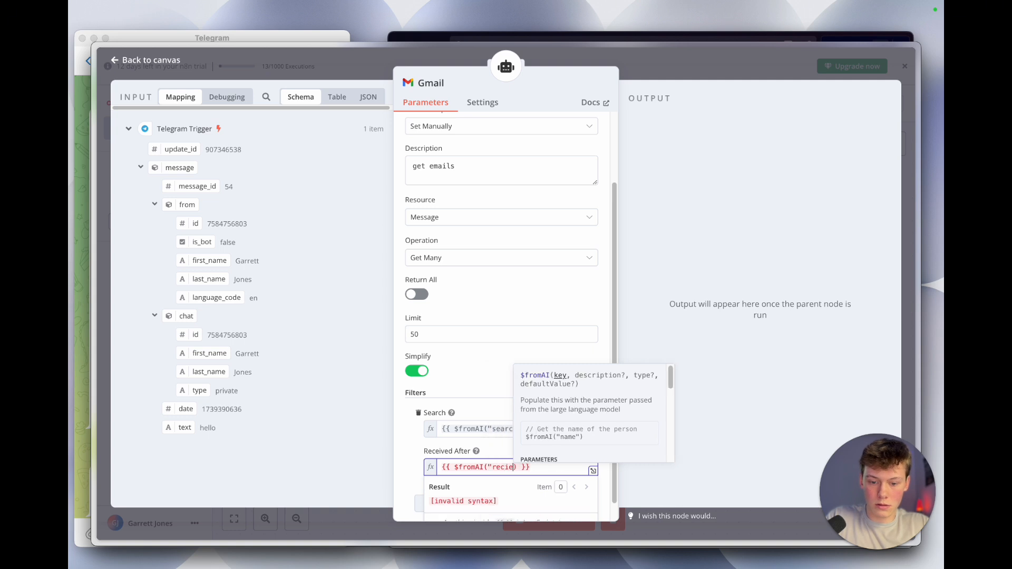
text(At)
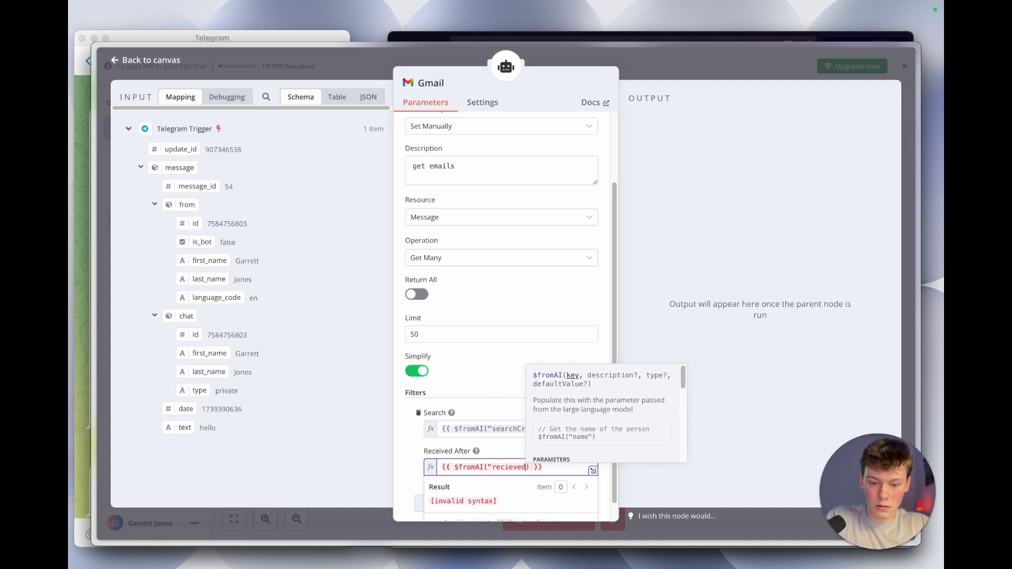
key(BackSpace)
text(fterDate)
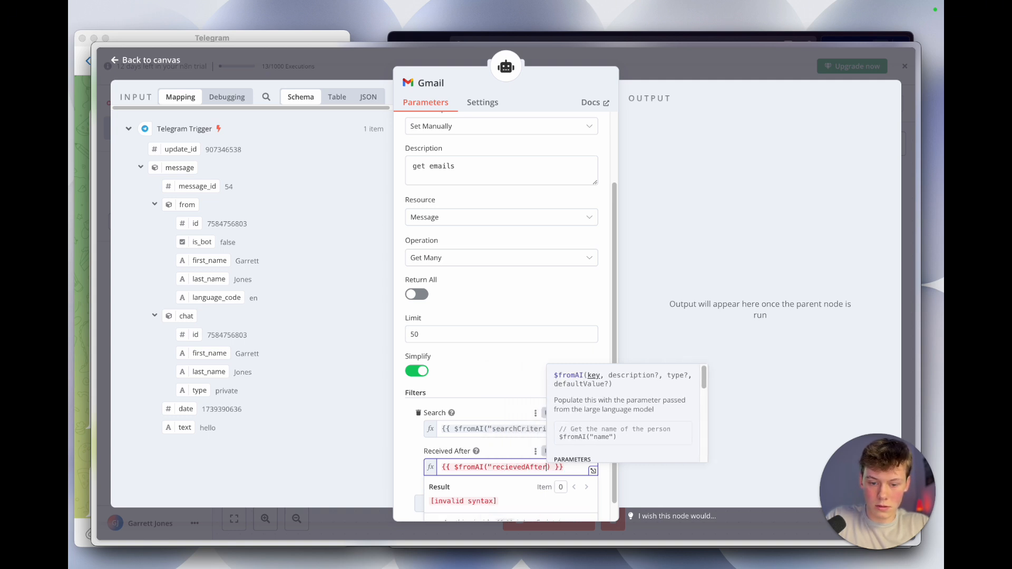
text(")
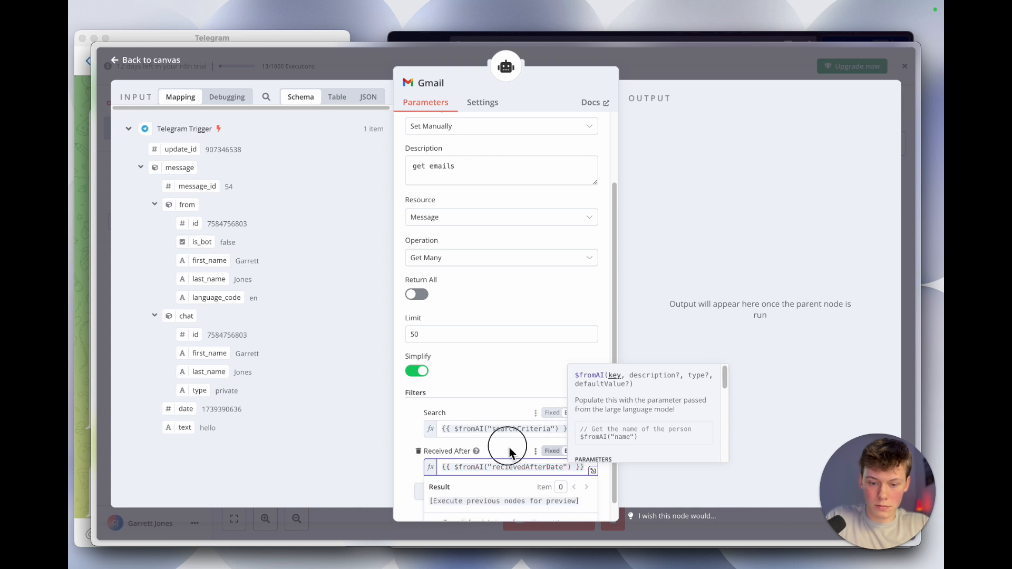
click(507, 444)
Add a Received Before filter, switch it to an expression and start it with {{ $fromAI("
click(518, 492)
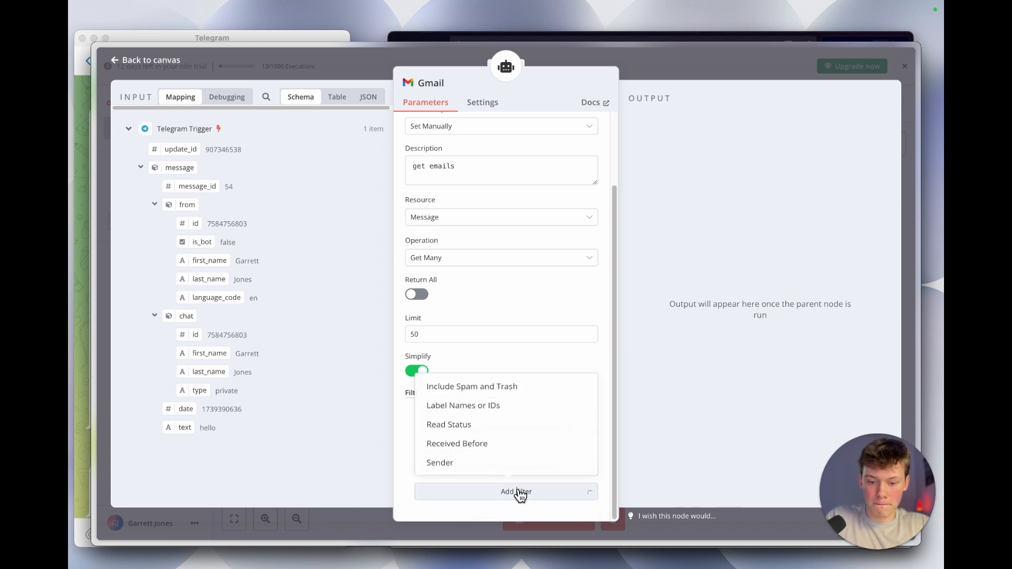
click(507, 443)
scroll(524, 467, down, 1)
click(515, 465)
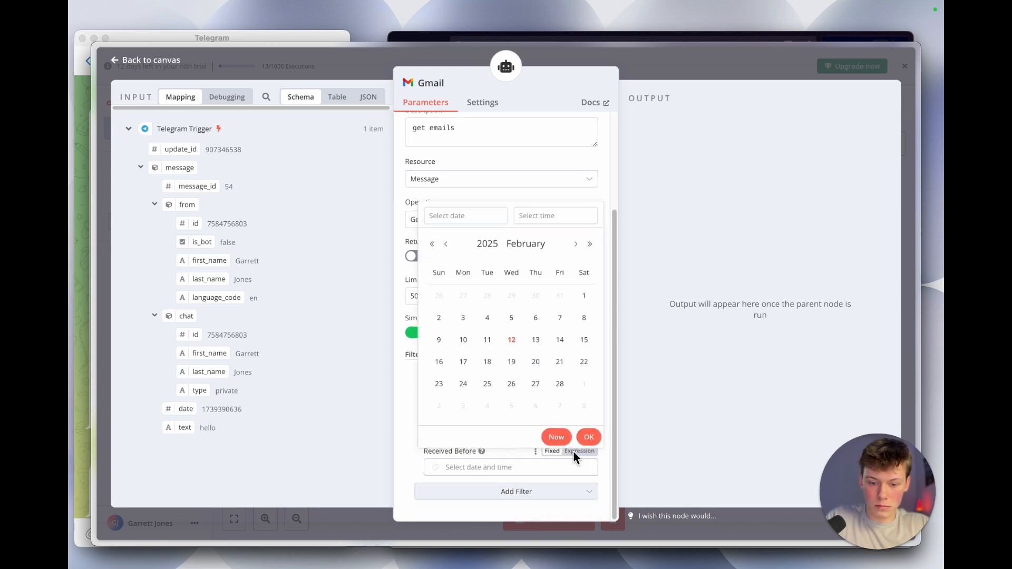
click(578, 451)
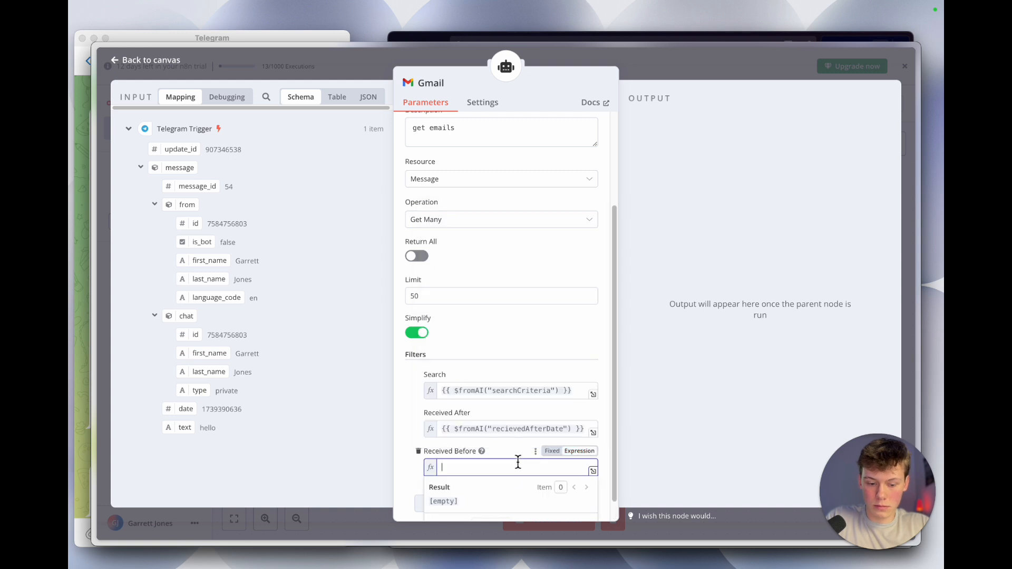
text({{ )
text($fromAI()
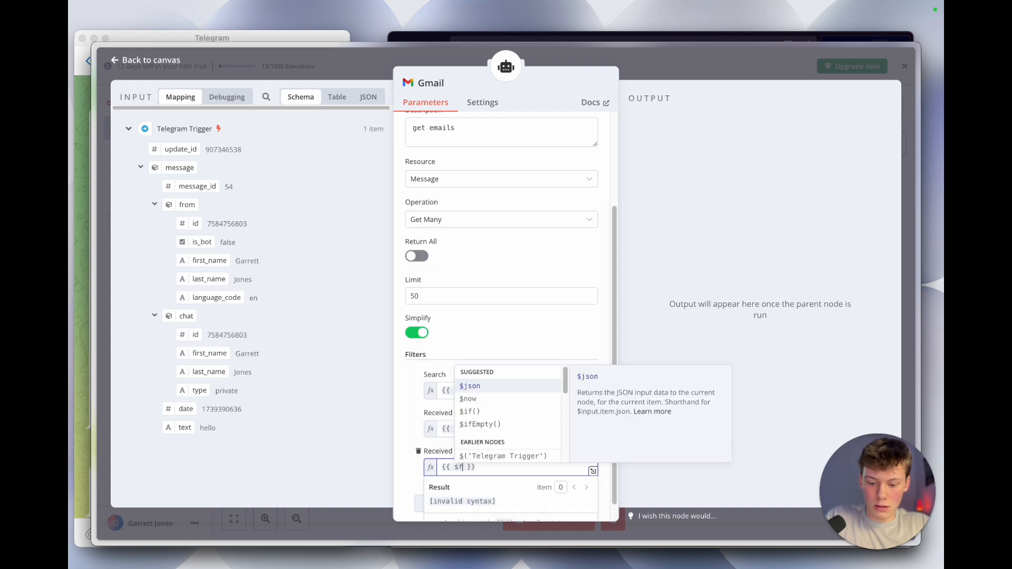
text(")
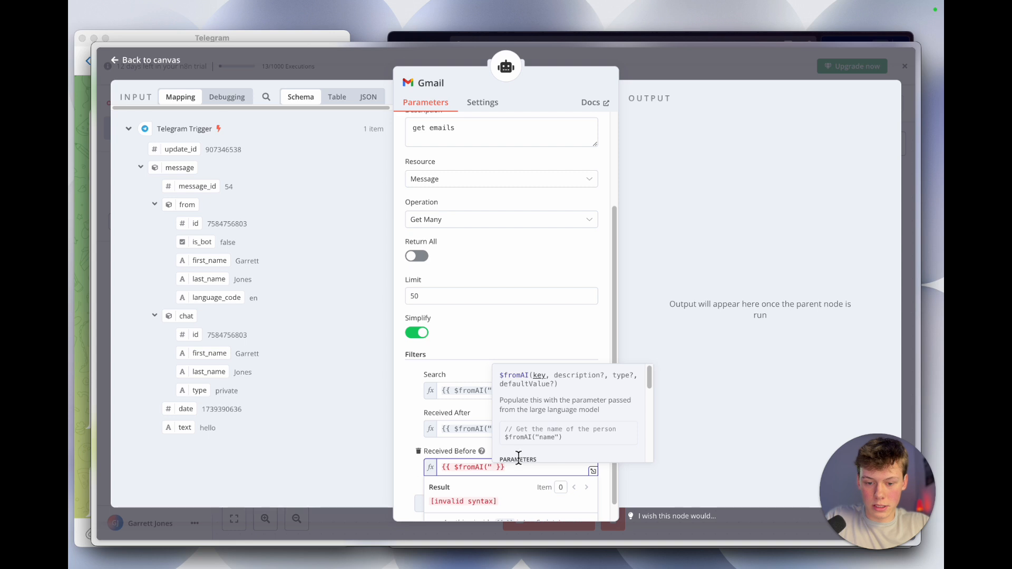
Copy recievedAfterDate from the Received After filter into the Received Before expression and complete the closing quote and parenthesis
click(484, 429)
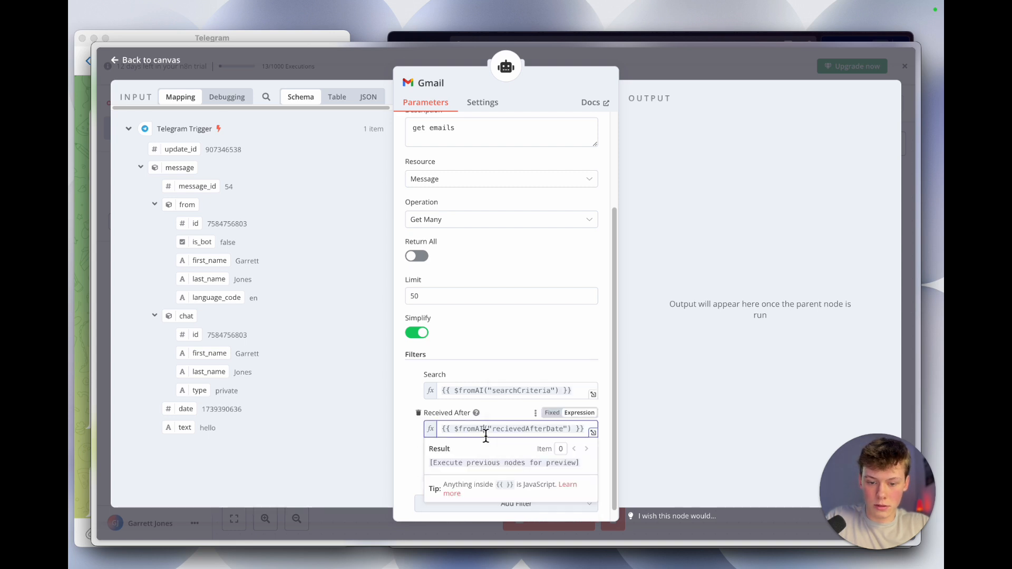
double_click(508, 433)
key(ctrl+c)
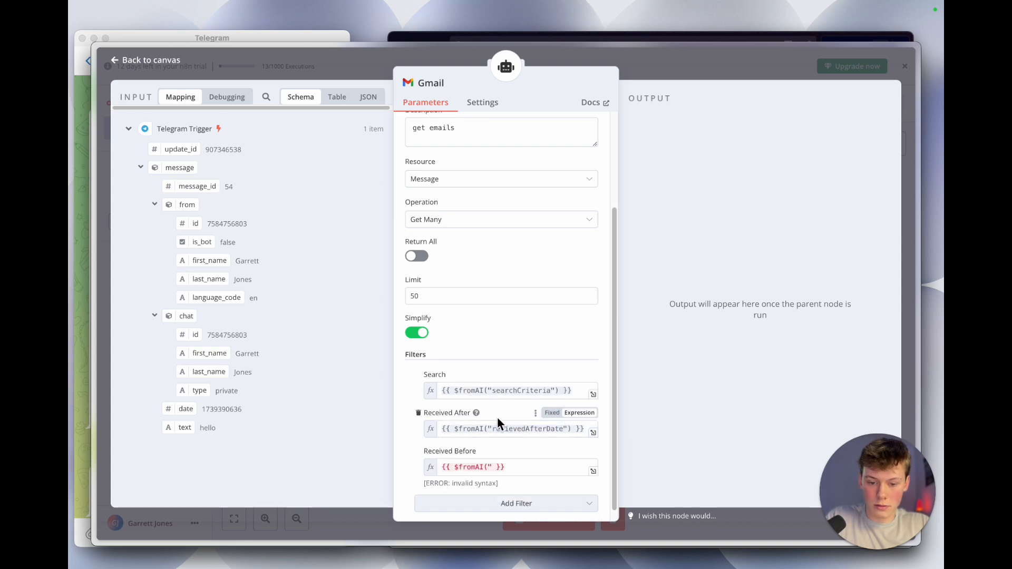
click(493, 468)
key(ctrl+v)
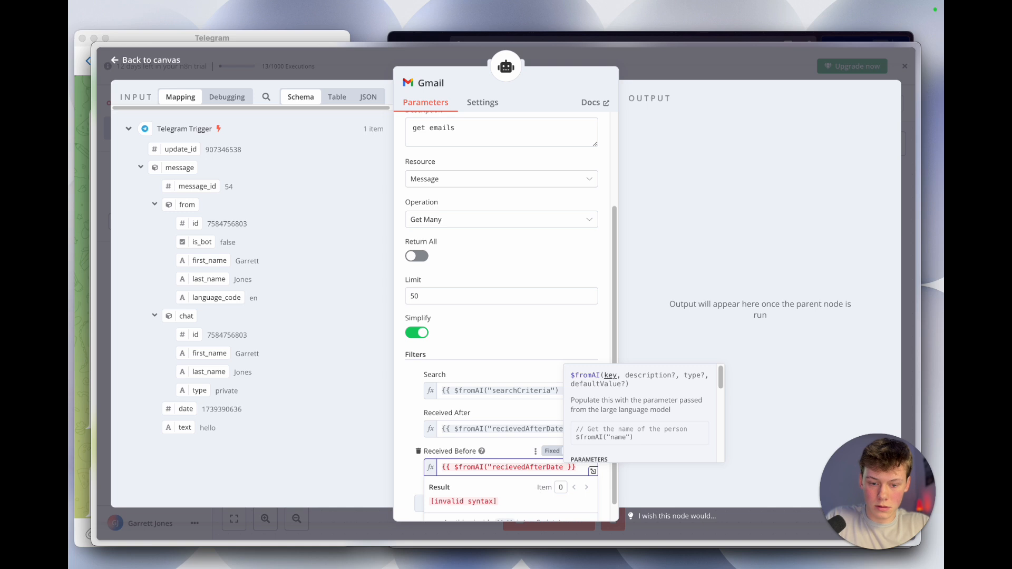
text("))
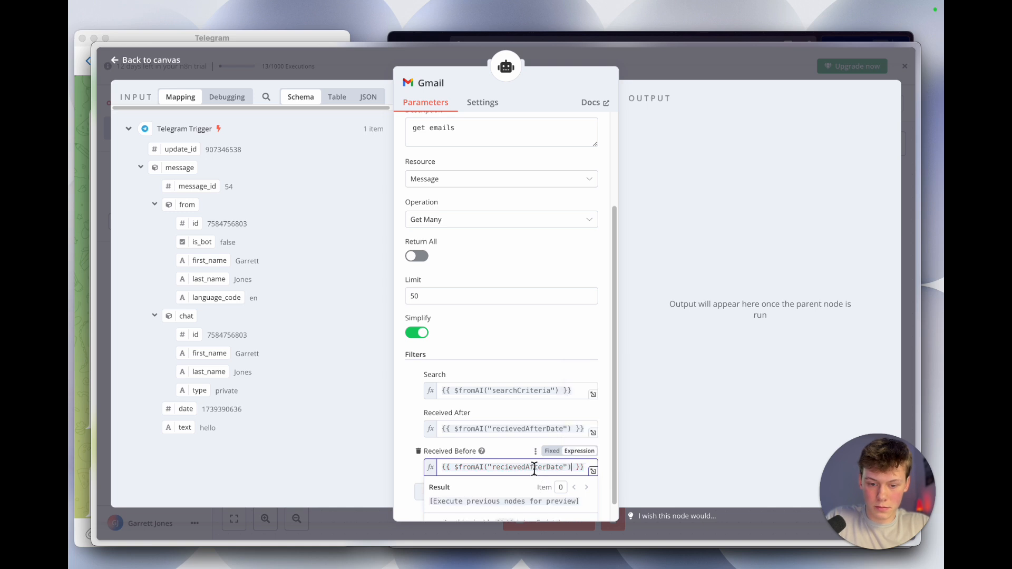
Replace After with Before in the Received Before expression so it reads {{ $fromAI("recievedBeforeDate") }}
drag(546, 471, 529, 471)
key(BackSpace)
key(BackSpace)
text(Before)
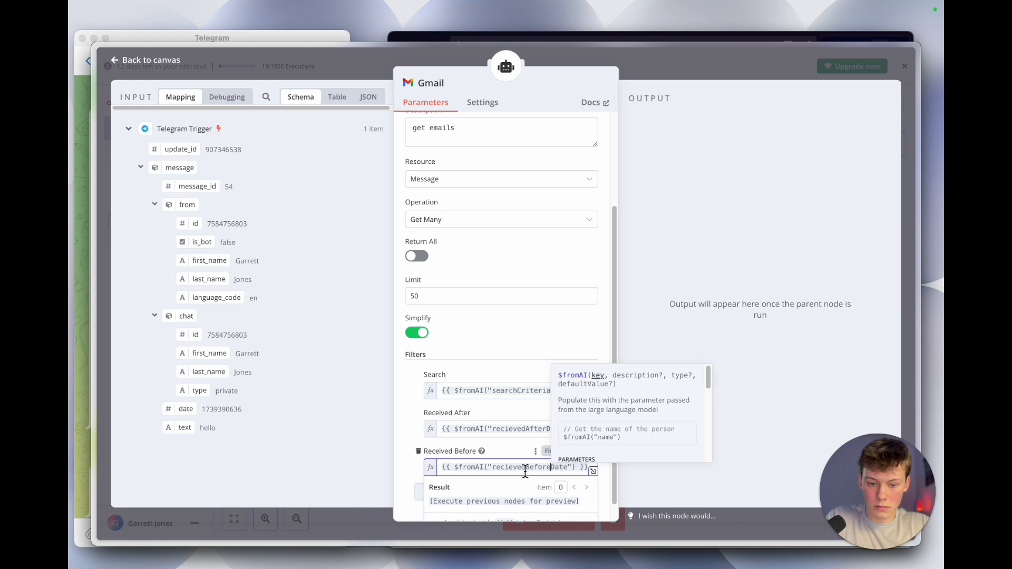
click(514, 445)
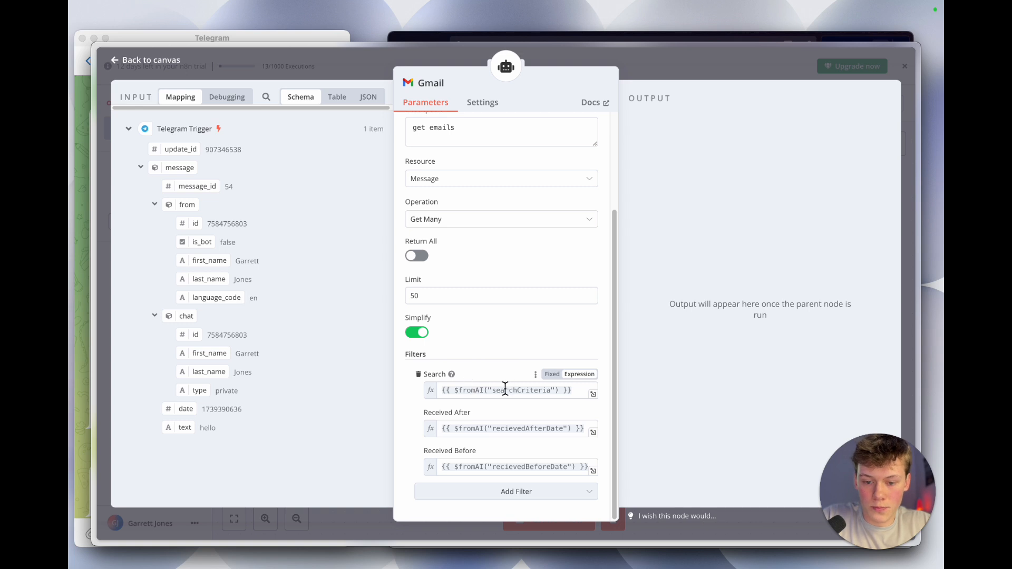
mouse_move(452, 375)
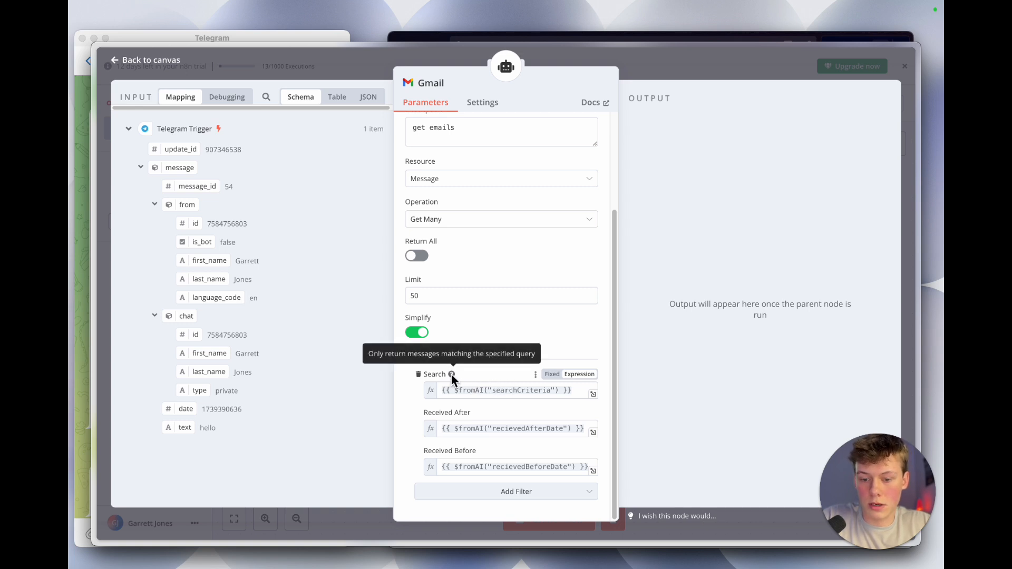
drag(475, 353, 516, 354)
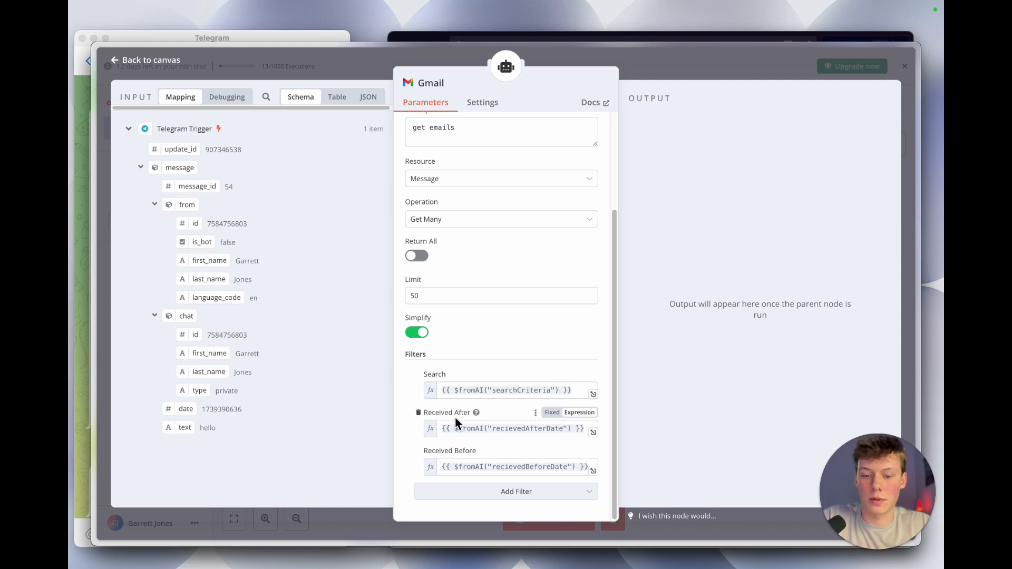
click(489, 334)
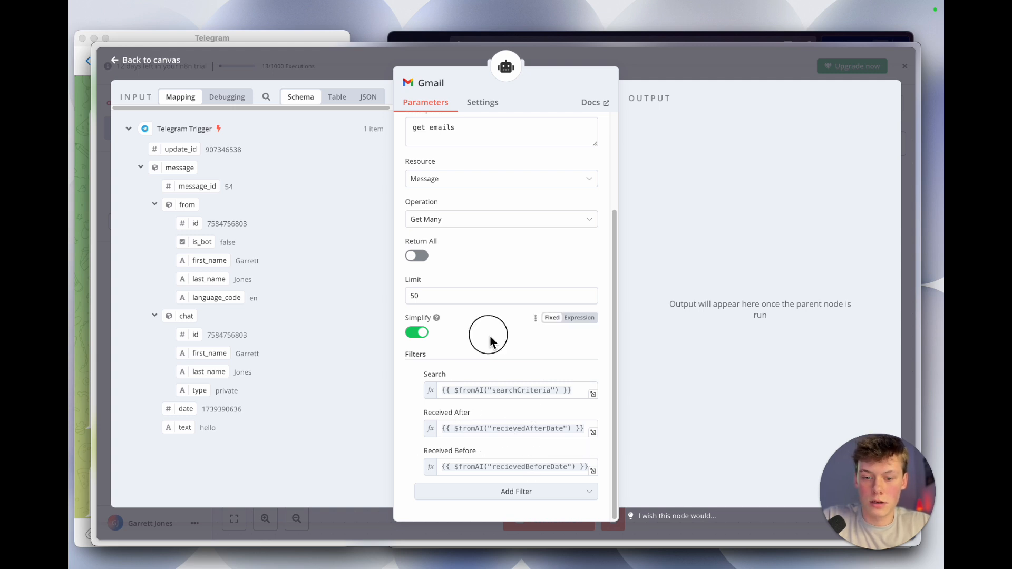
Rename the Gmail node to Get Emails and return to the canvas
click(428, 86)
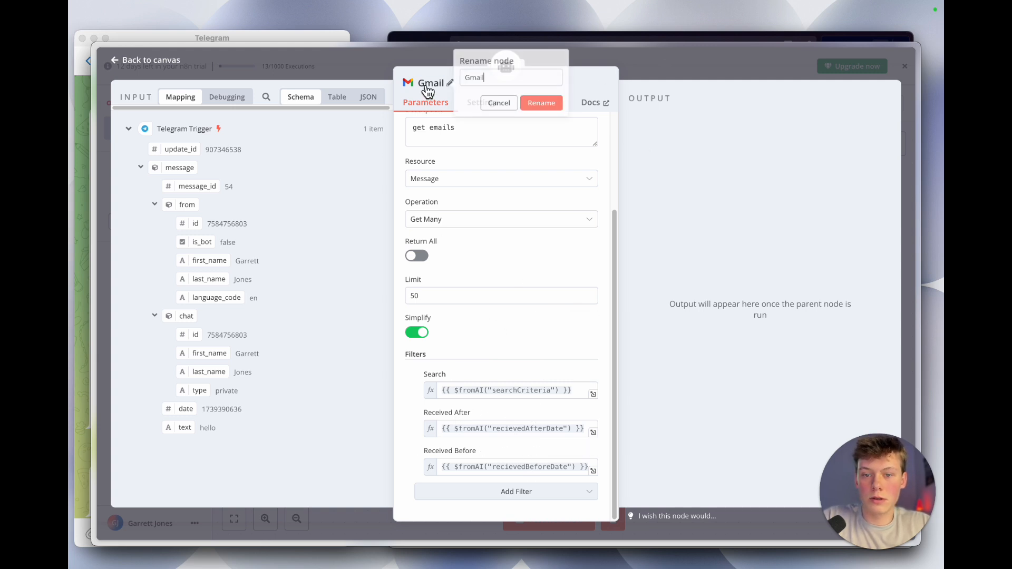
double_click(482, 77)
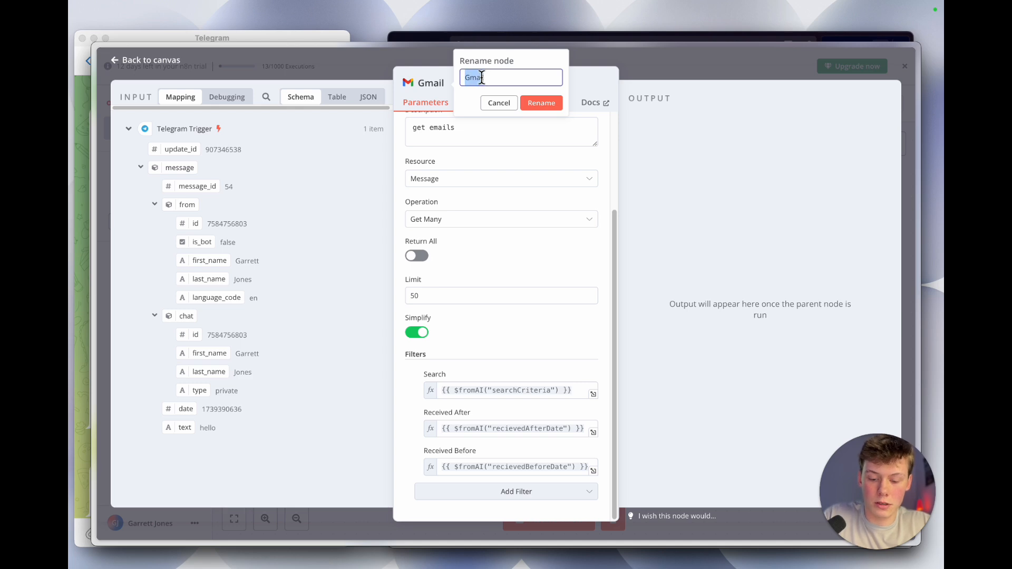
text(Get E)
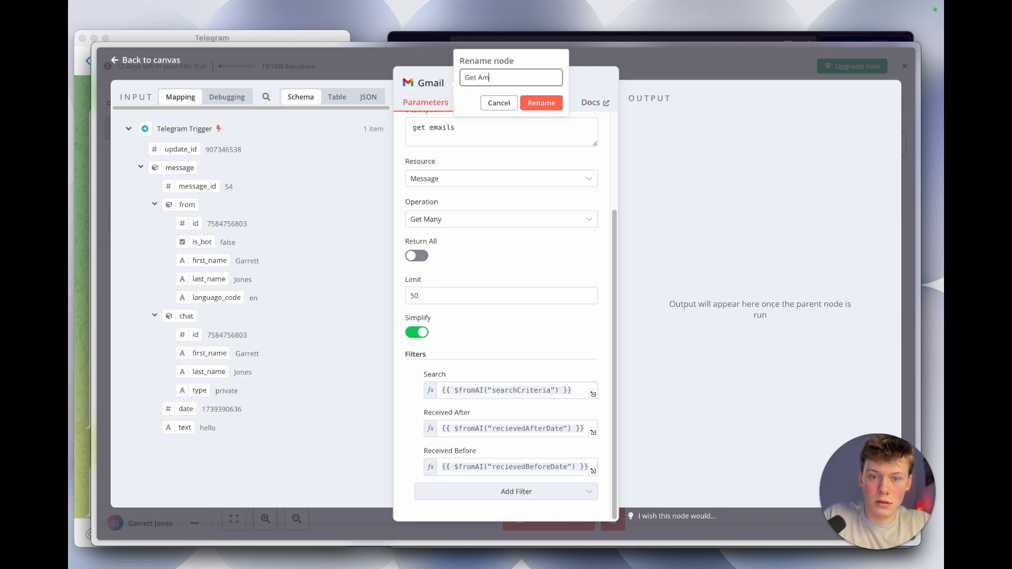
click(540, 103)
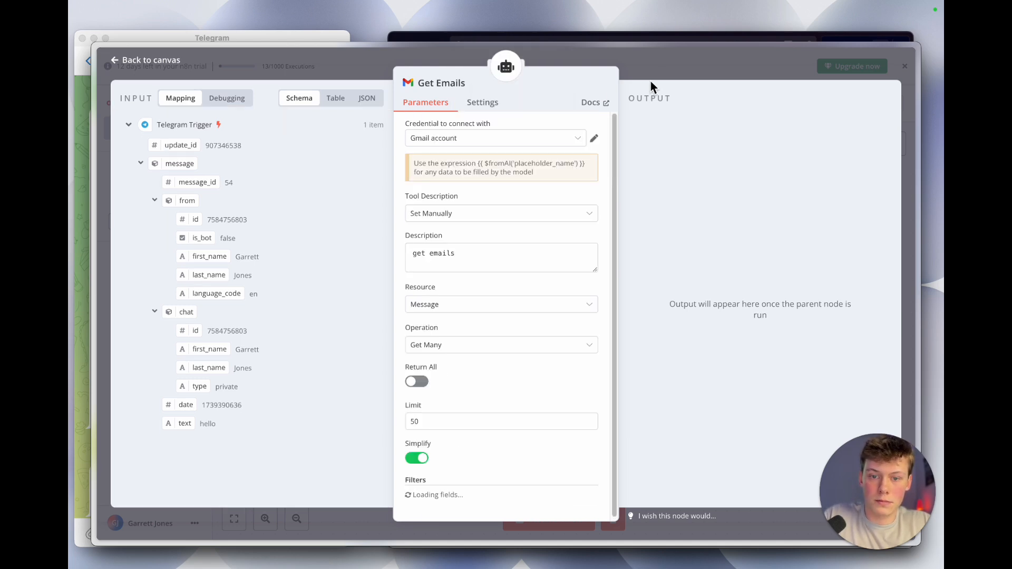
click(670, 74)
scroll(652, 204, down, 1)
click(581, 213)
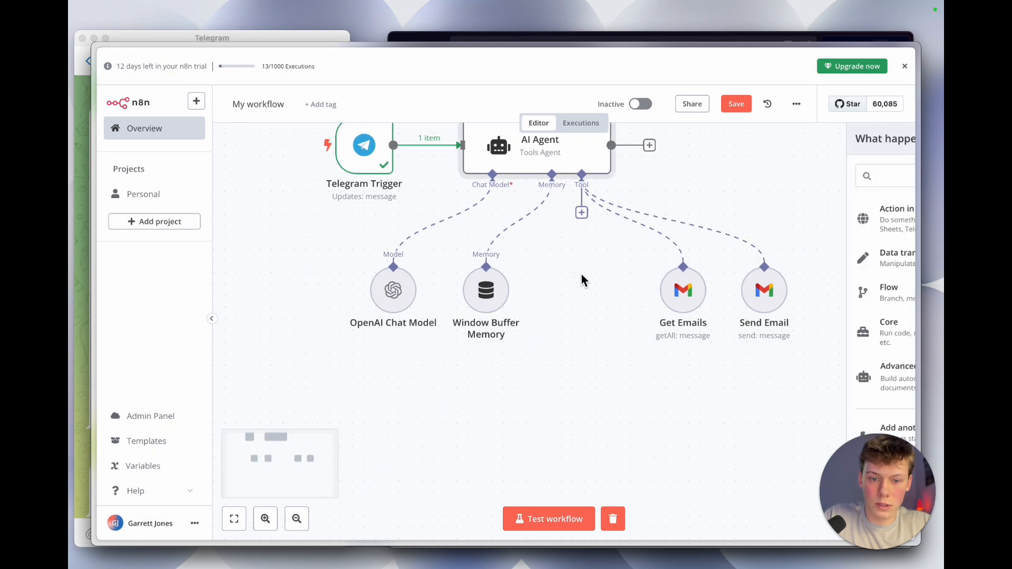
click(558, 304)
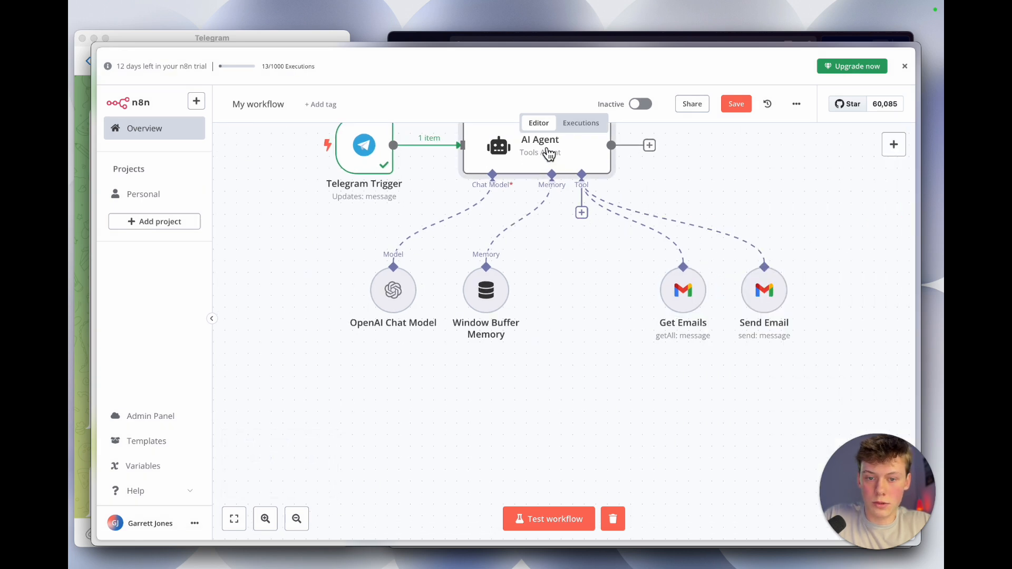
Look up the "delete an email" task in the AI Agent's prompt text and return to the canvas
double_click(552, 157)
scroll(434, 353, down, 1)
scroll(460, 263, down, 2)
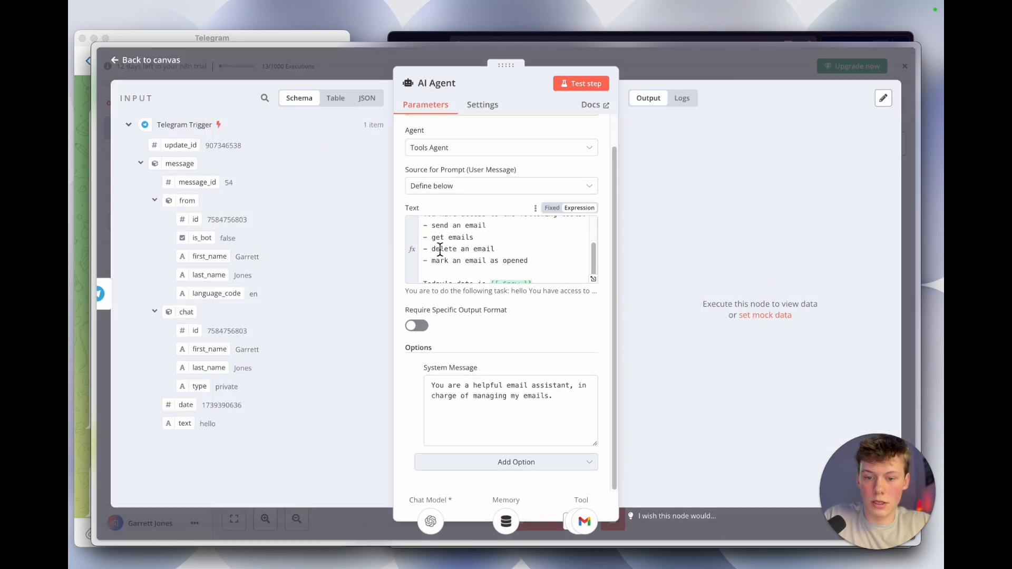
drag(432, 249, 503, 250)
click(511, 209)
click(682, 77)
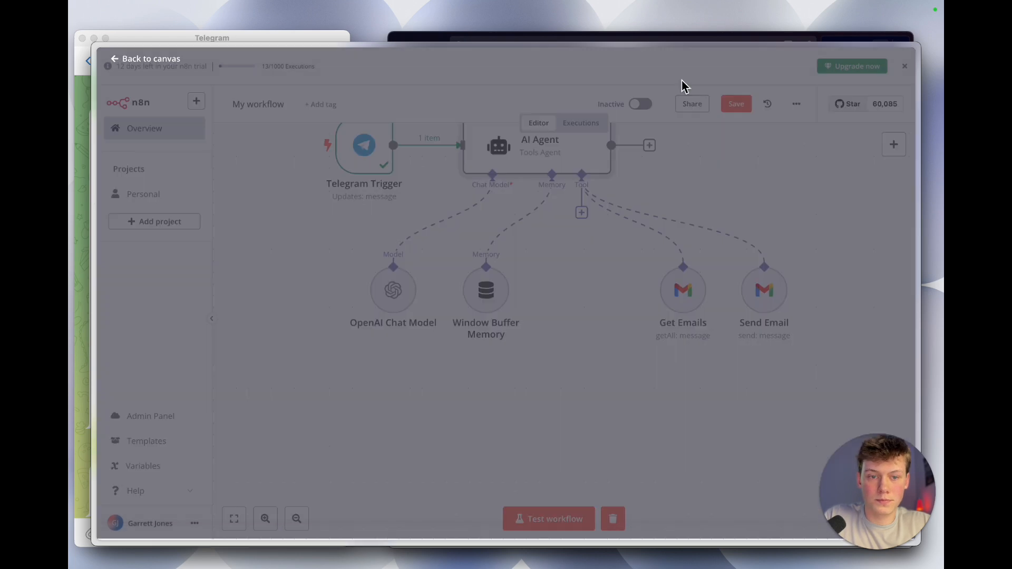
Add another Gmail tool to the AI Agent and set its operation to Delete
click(581, 212)
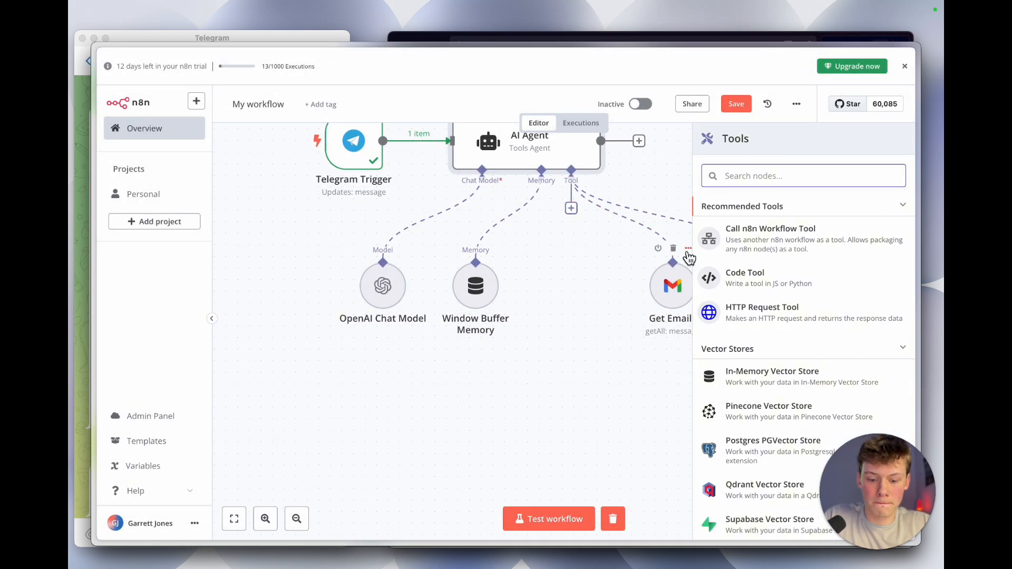
text(gmail)
click(768, 226)
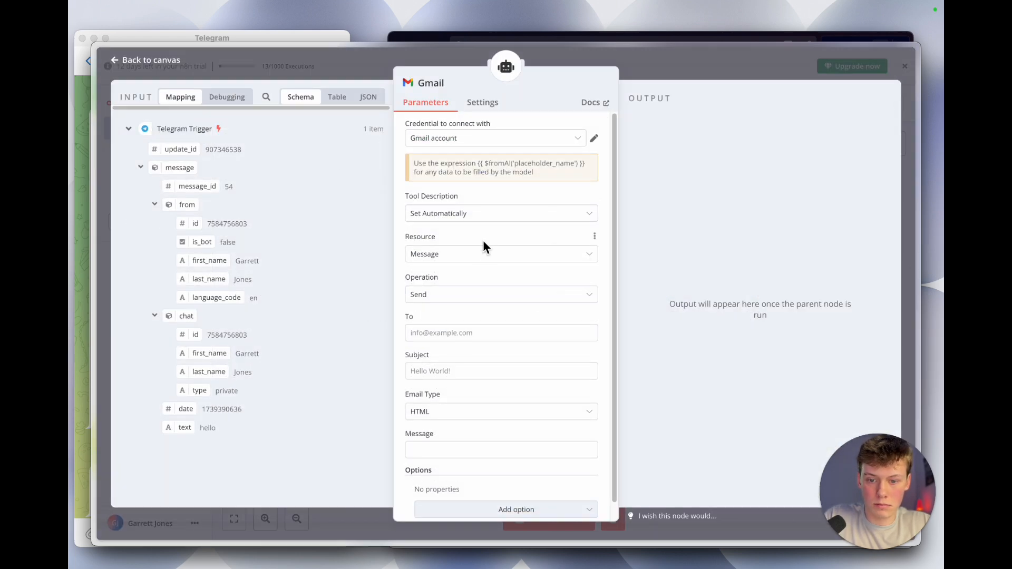
click(481, 295)
scroll(481, 331, down, 2)
scroll(482, 334, up, 1)
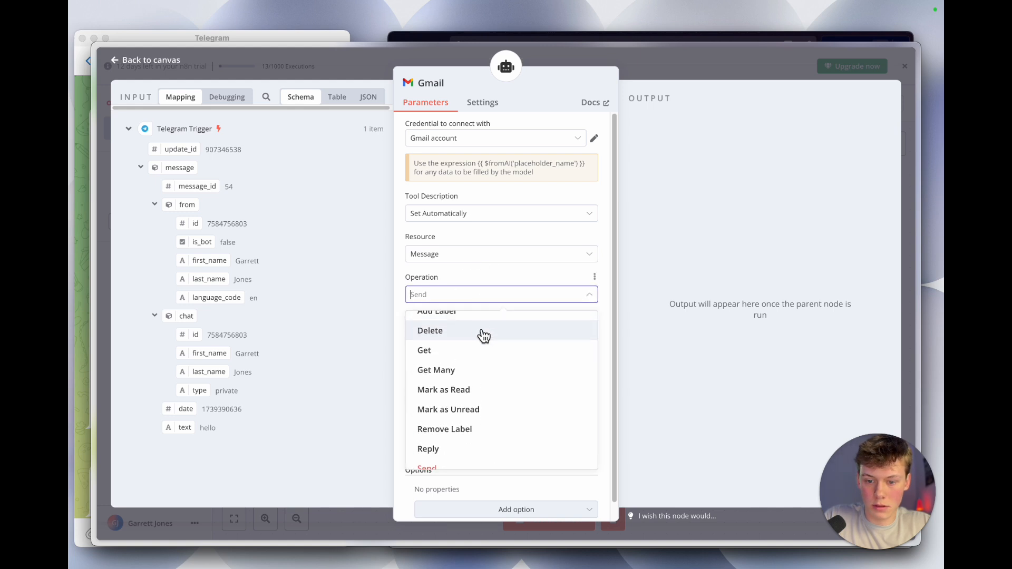
click(482, 331)
Switch the Gmail tool's description to manual and set it to "delete an email"
click(480, 212)
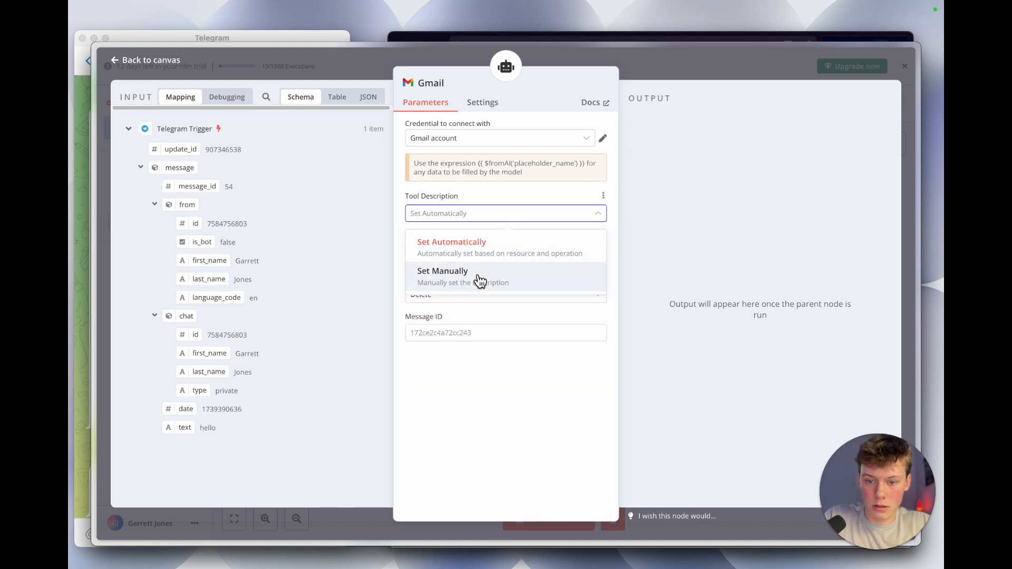
click(481, 283)
triple_click(475, 254)
text(delete an email)
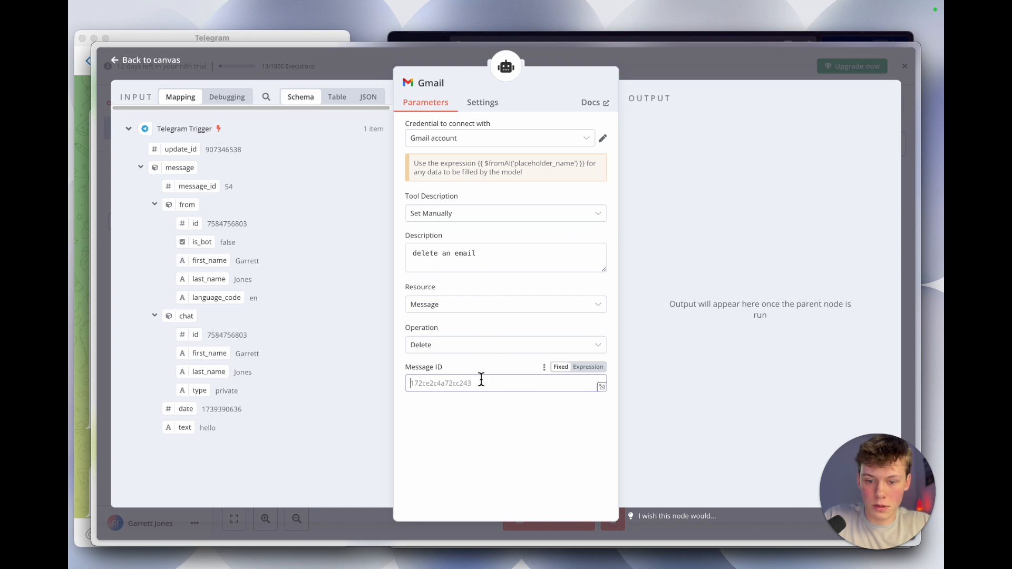
Set the Message ID to the expression {{ $fromAI("MessageIdOfEmailToDelete") }}
click(588, 367)
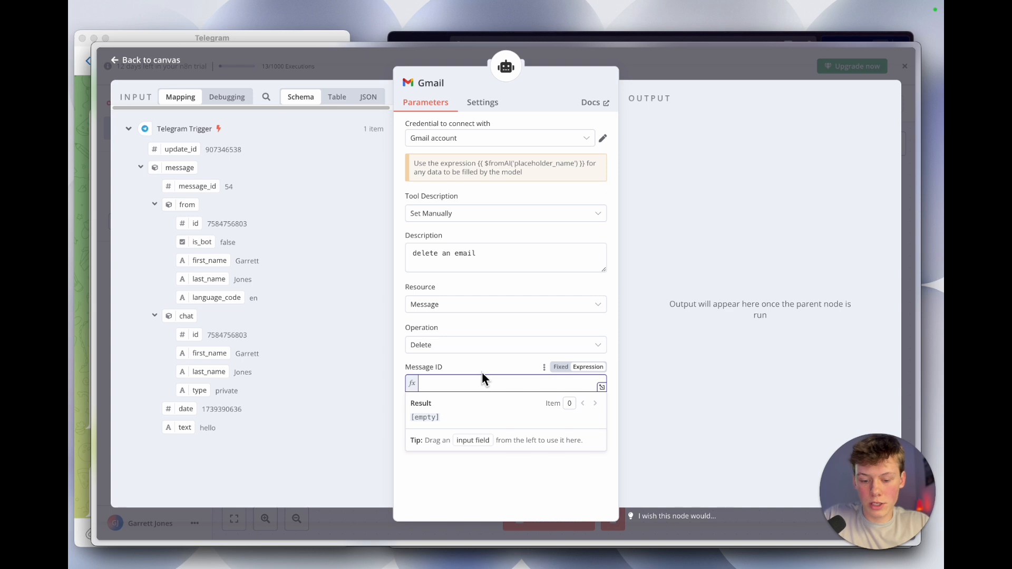
text({{fro)
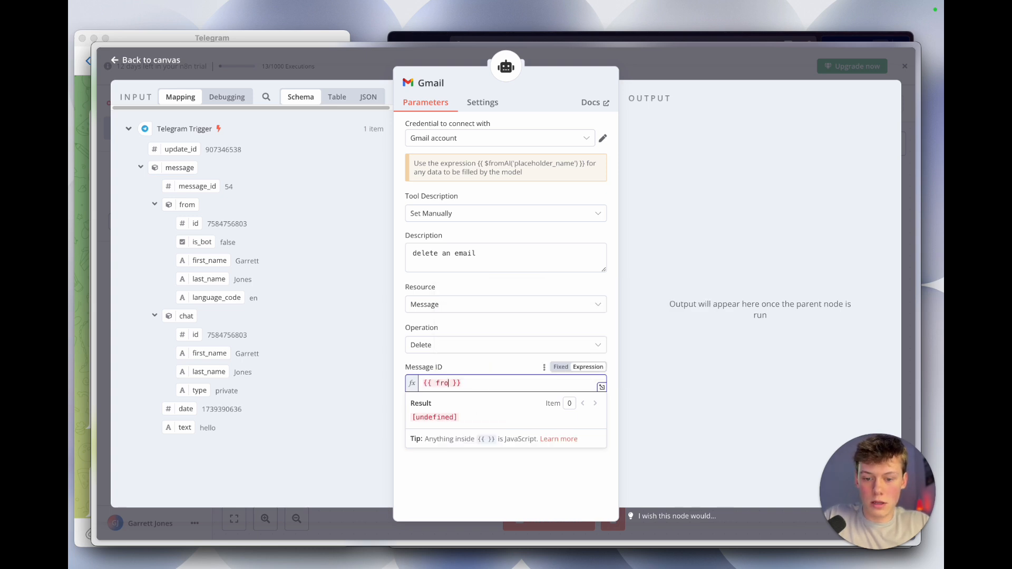
key(BackSpace)
text($from)
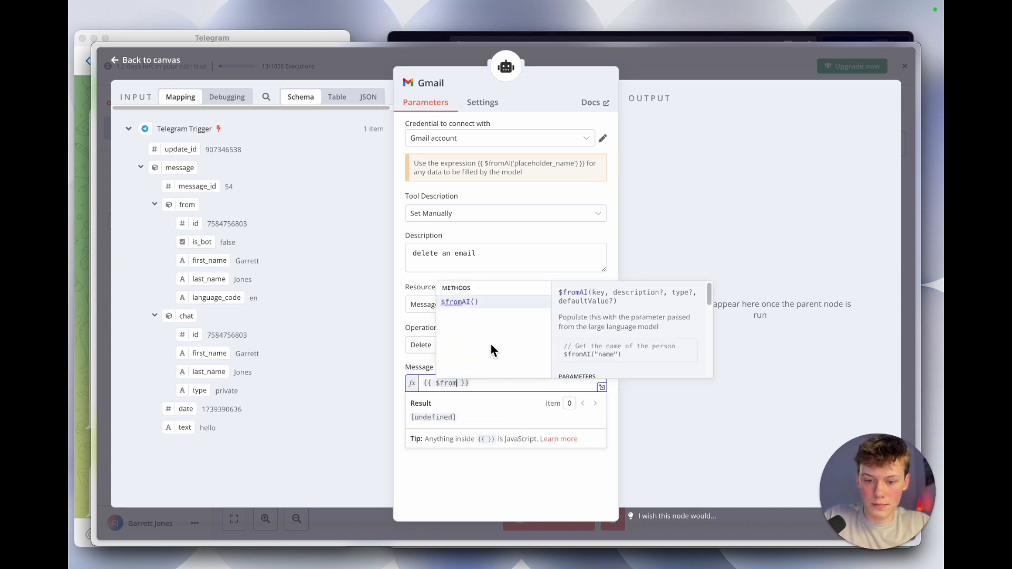
click(497, 304)
text(")
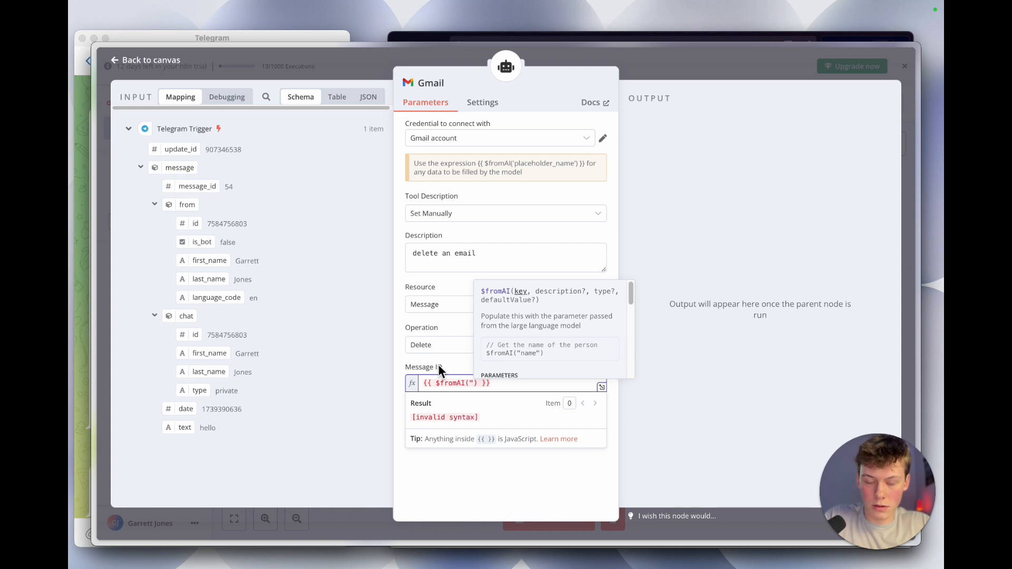
text(Messag)
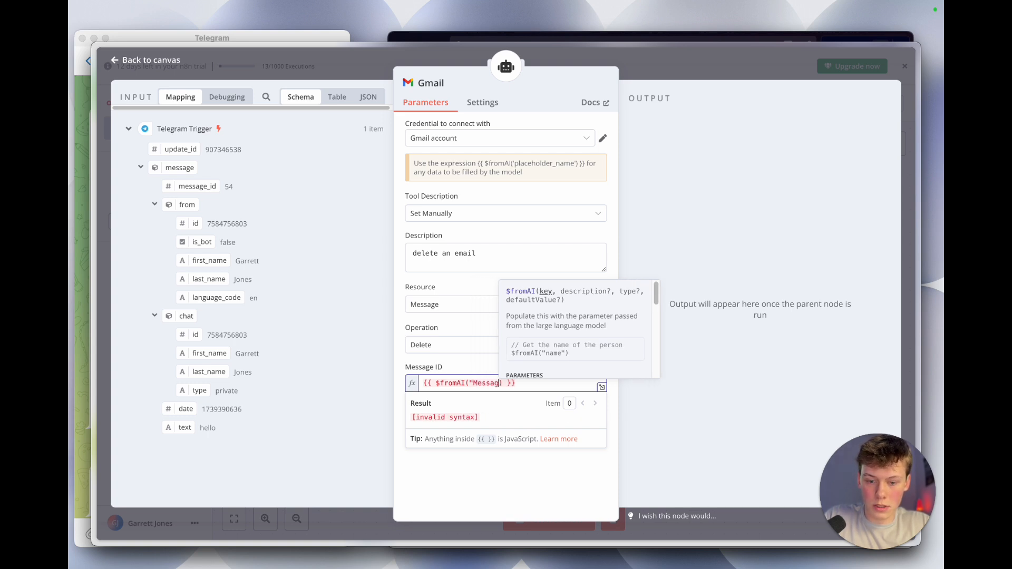
text(eId")
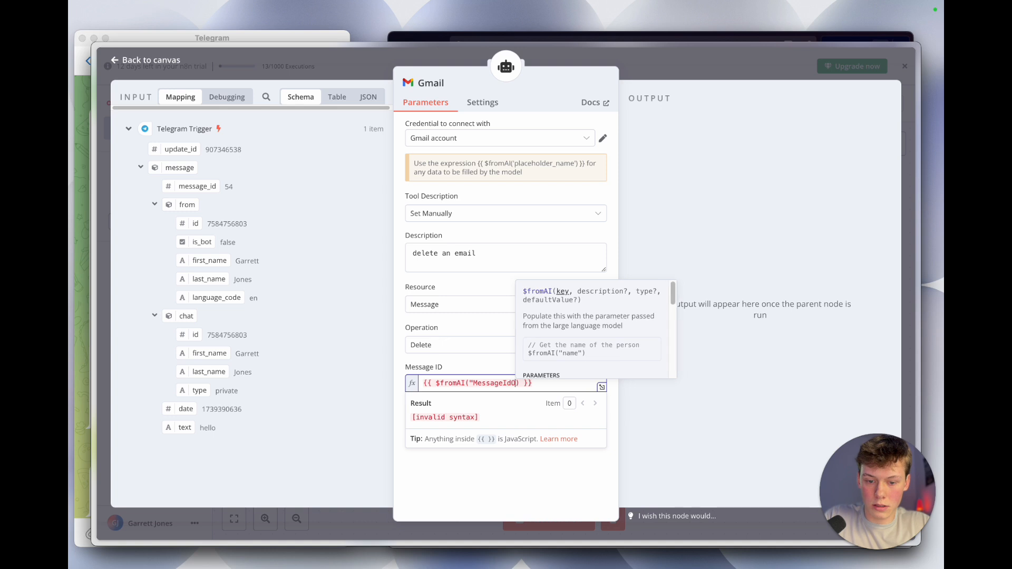
text(fD)
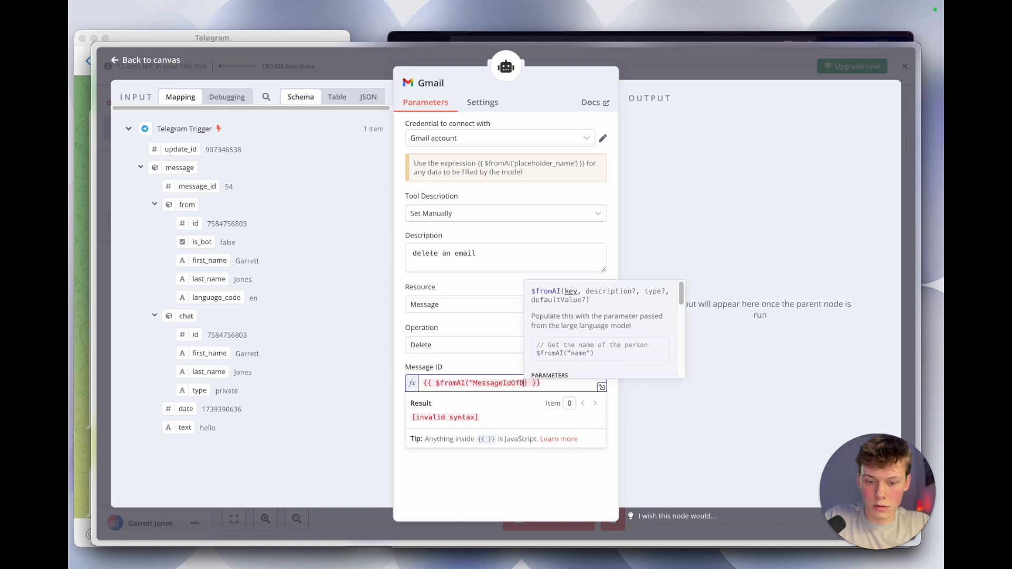
text(elete)
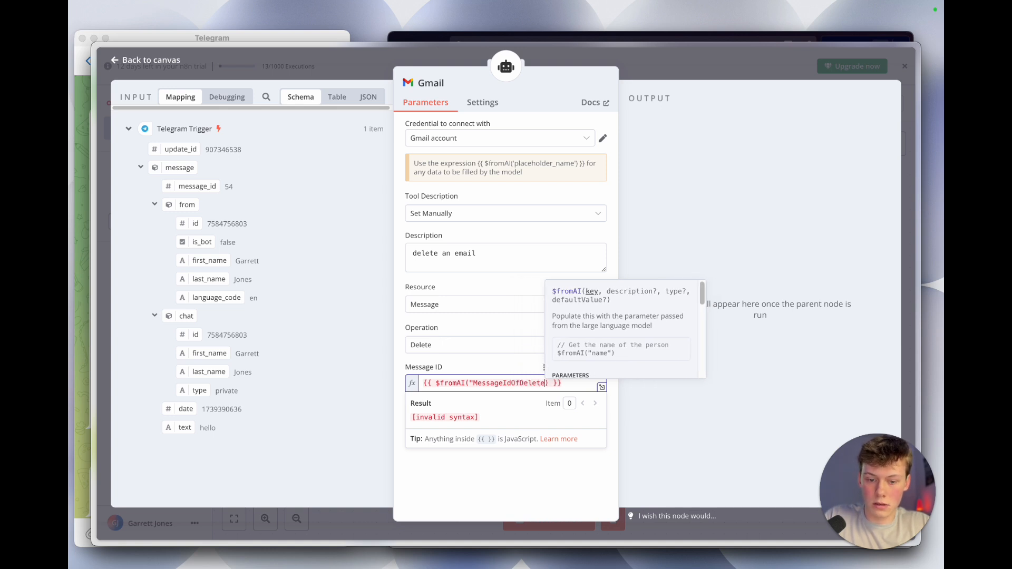
key(BackSpace)
key(BackSpace)
key(BackSpace)
key(BackSpace)
key(BackSpace)
key(BackSpace)
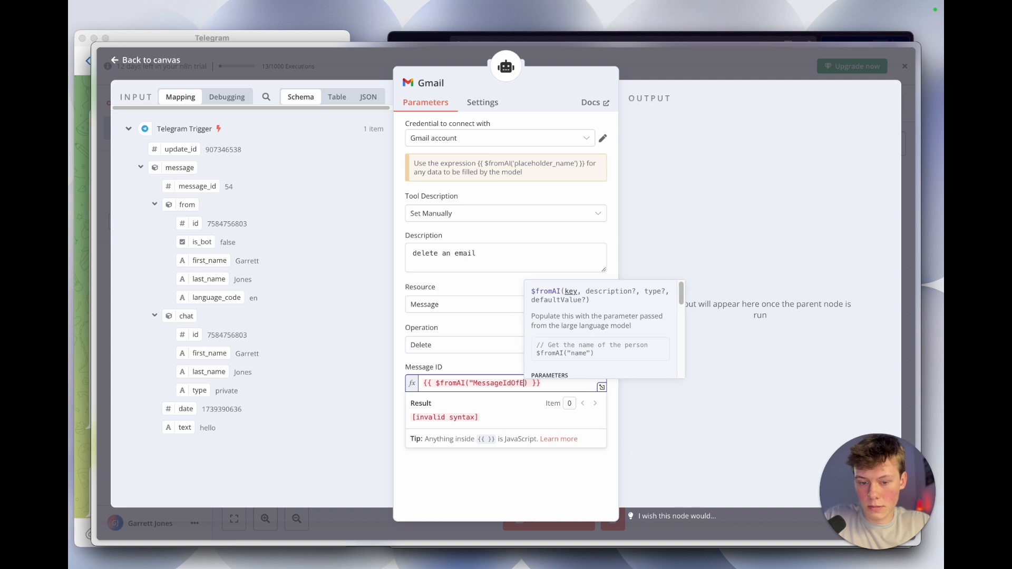
text(EmailToDeelt)
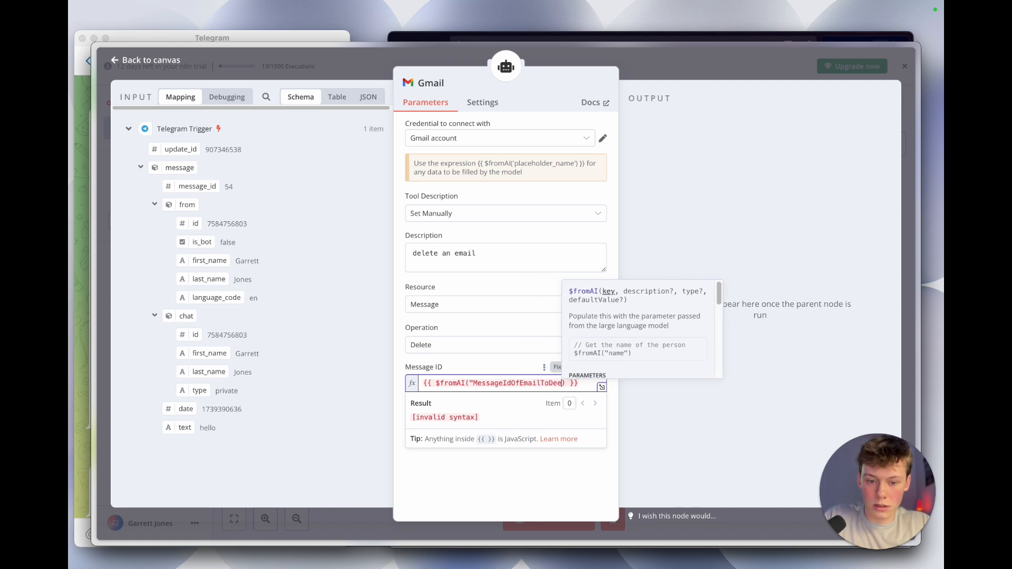
key(BackSpace)
key(BackSpace)
key(BackSpace)
text(lete)
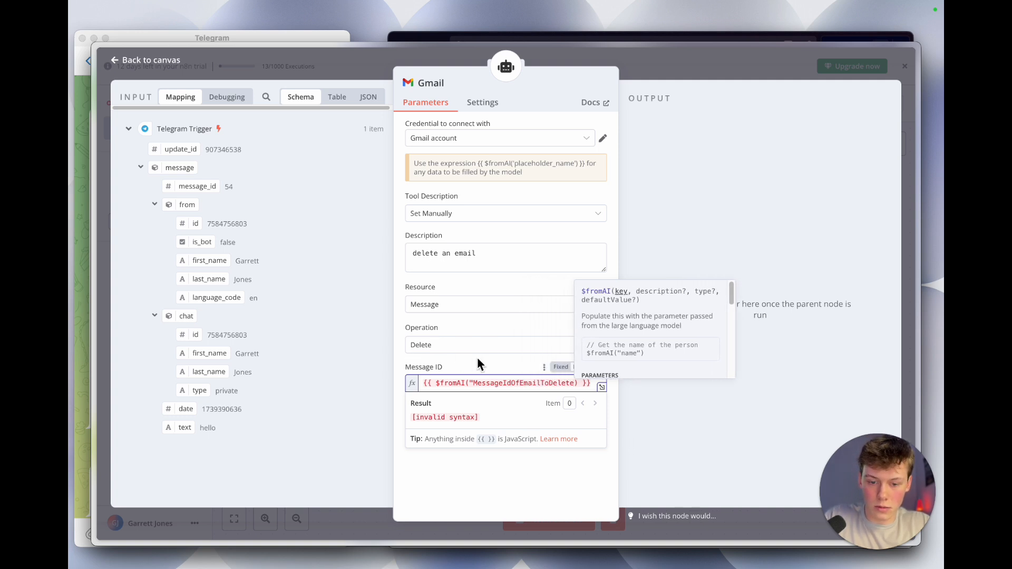
click(576, 383)
text(")
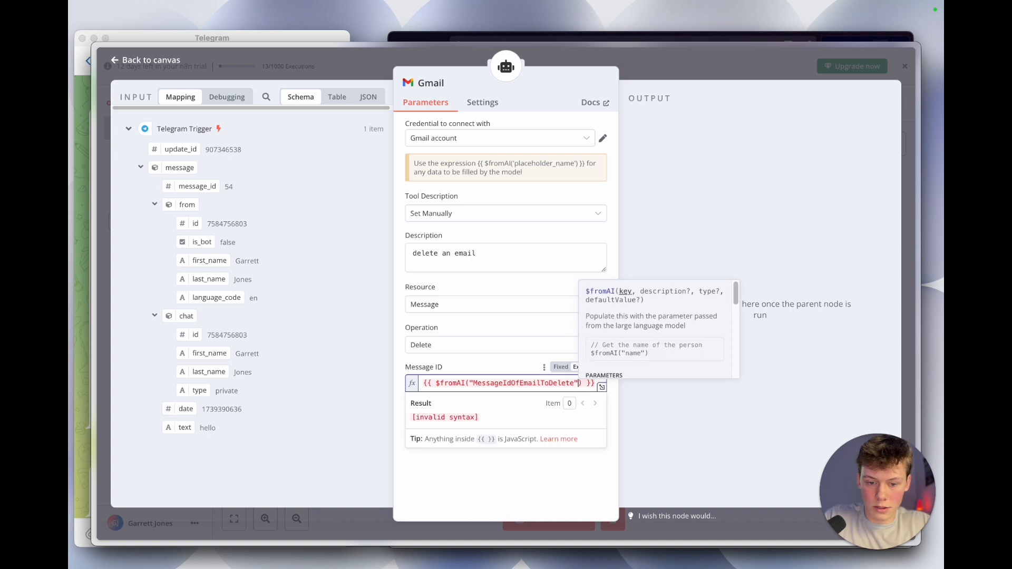
click(517, 354)
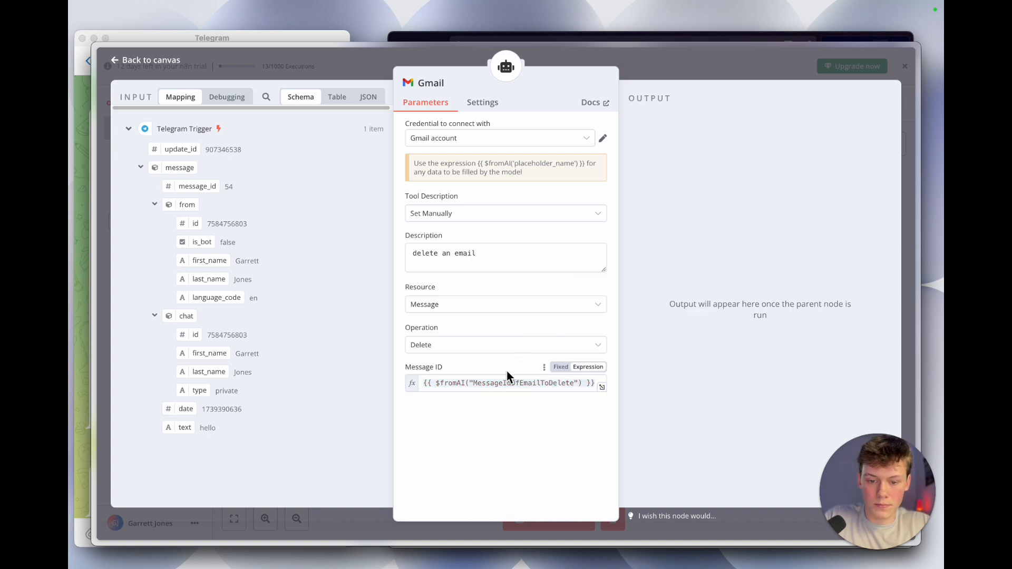
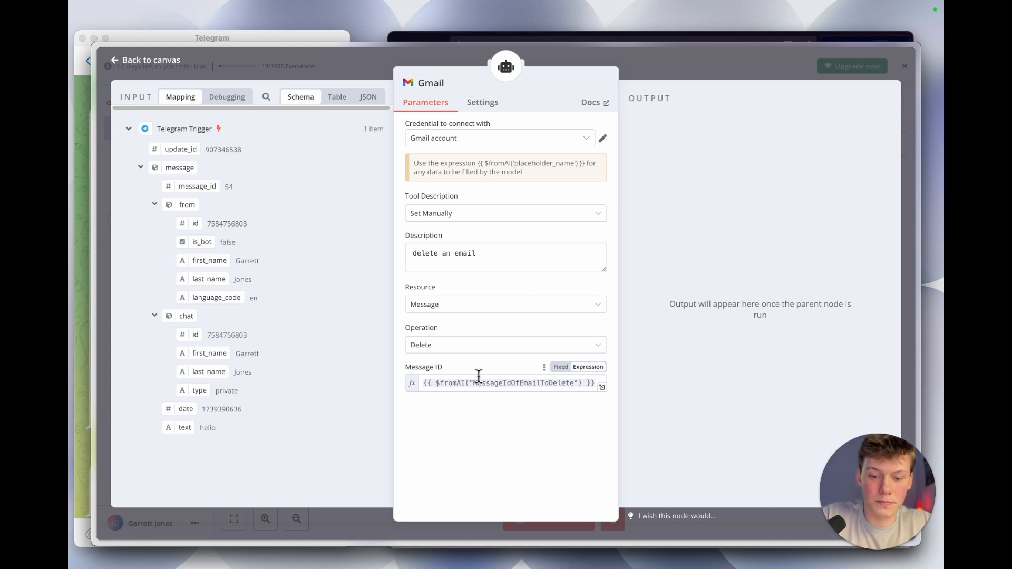
Rename the Gmail node to Delete Email and return to the canvas
click(436, 84)
text(Delete Email)
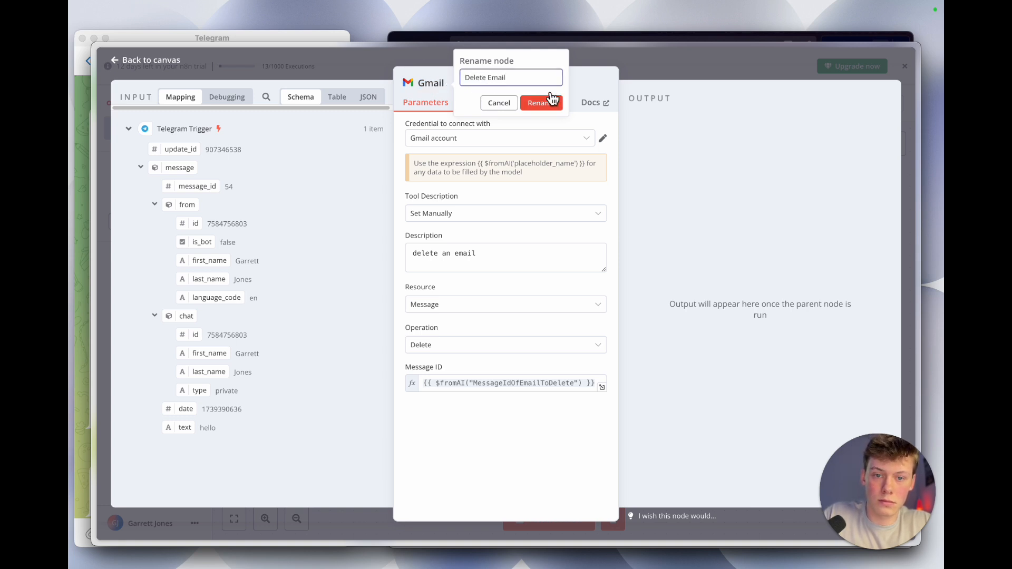
click(541, 102)
click(657, 66)
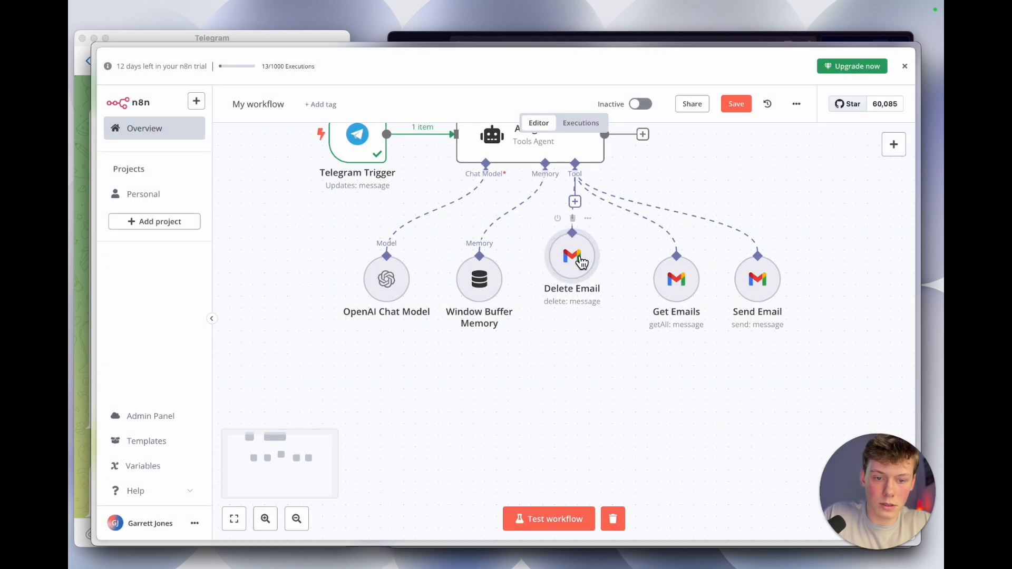
Line up the Delete Email, Get Emails and Send Email nodes in an even row, leaving space beside Window Buffer Memory
drag(589, 257, 624, 280)
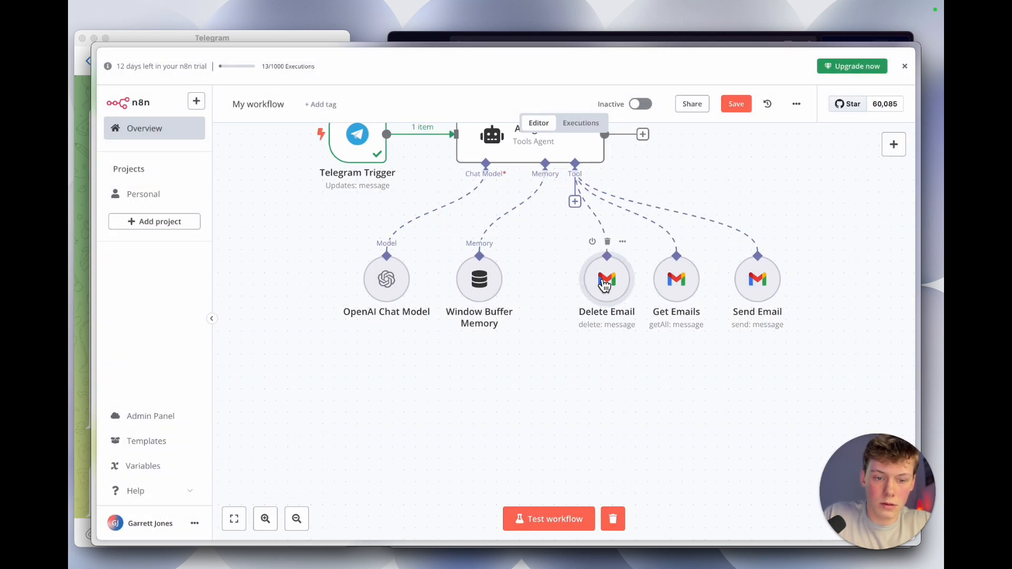
drag(775, 287, 764, 288)
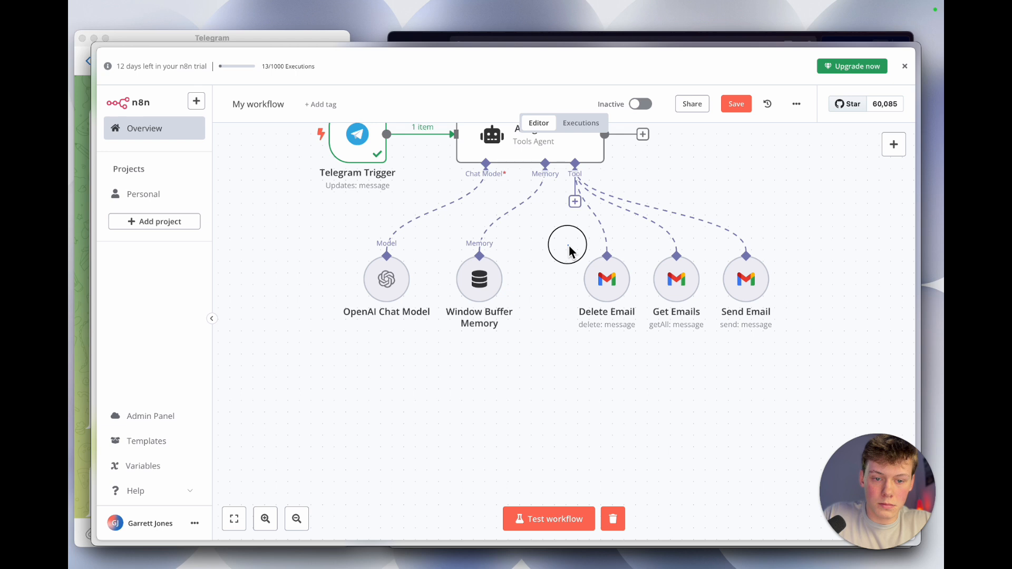
drag(548, 233, 818, 343)
drag(687, 283, 767, 283)
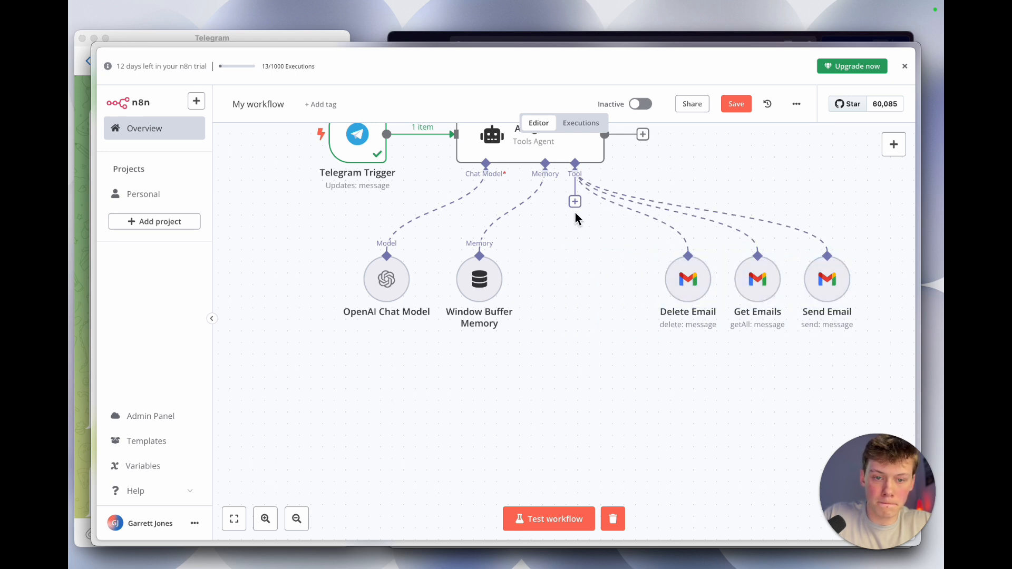
Look up the "mark an email as opened" task in the AI Agent's prompt text and return to the canvas
double_click(529, 142)
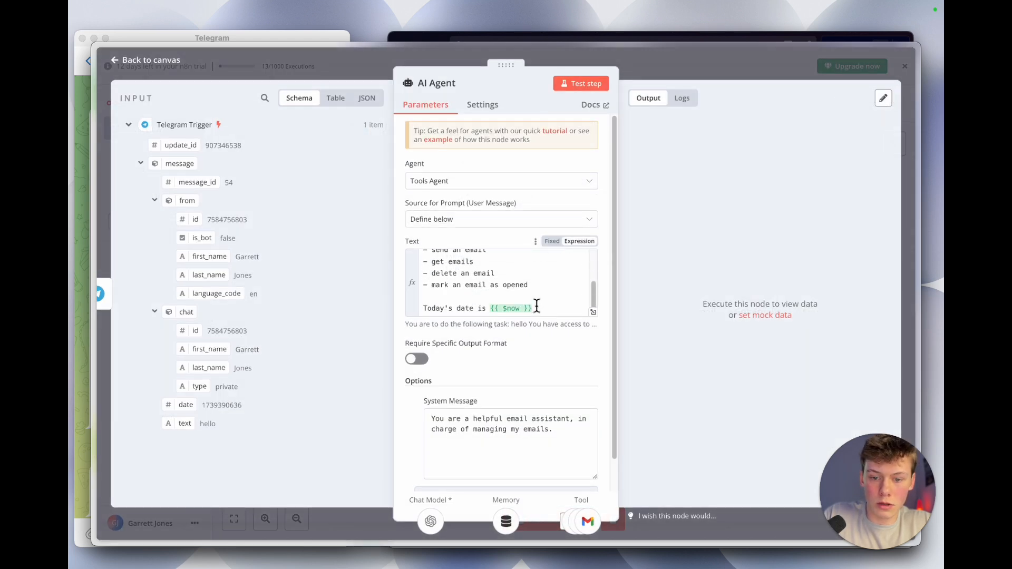
mouse_move(433, 286)
mouse_down()
mouse_move(540, 287)
mouse_move(438, 287)
mouse_up()
click(481, 243)
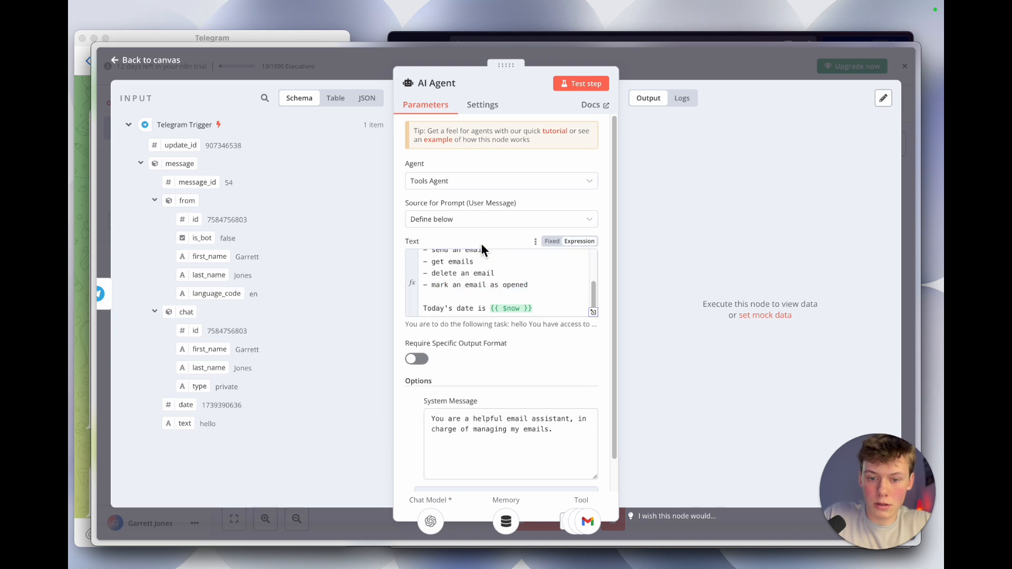
click(695, 74)
Add a fourth Gmail tool to the AI Agent
click(575, 201)
text(gmai)
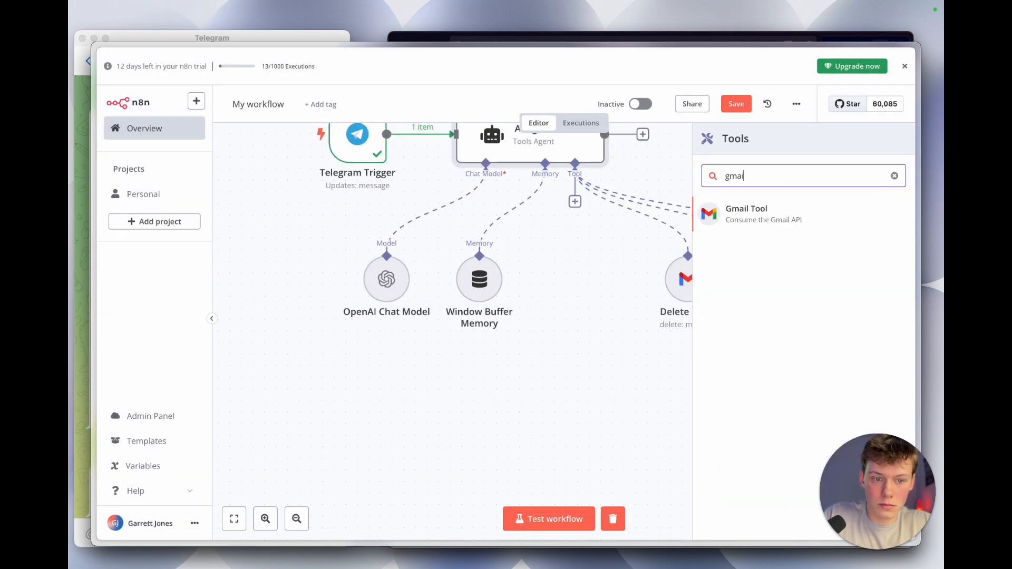
click(802, 219)
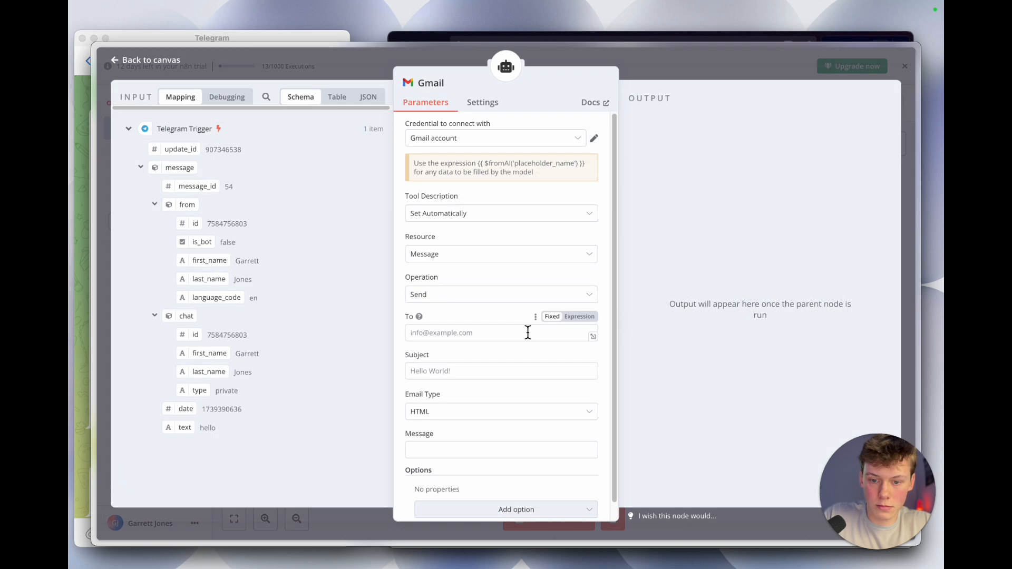
Switch the new Gmail tool's description to manual and set it to "mark an email as opened"
scroll(506, 306, down, 1)
scroll(478, 205, up, 1)
click(478, 210)
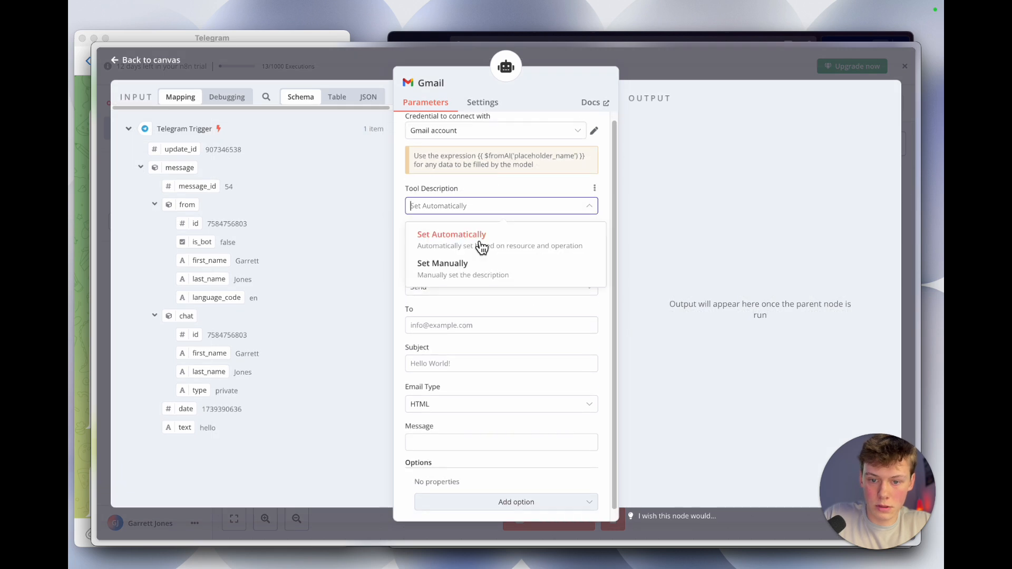
click(478, 260)
triple_click(478, 242)
text(mark an email as opened)
Set the Gmail tool's operation to Mark as Read
scroll(488, 306, down, 2)
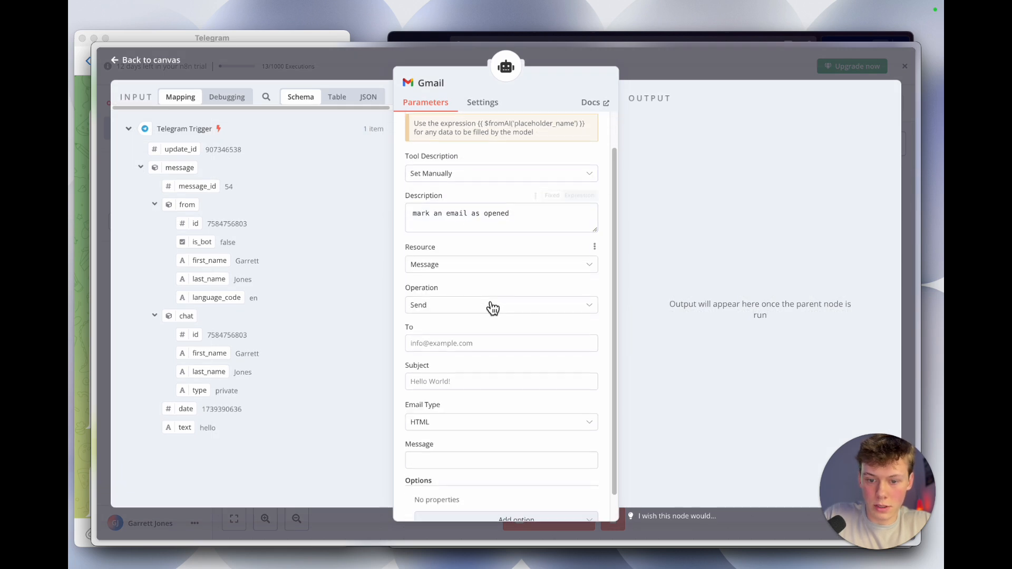
click(472, 276)
scroll(476, 357, down, 2)
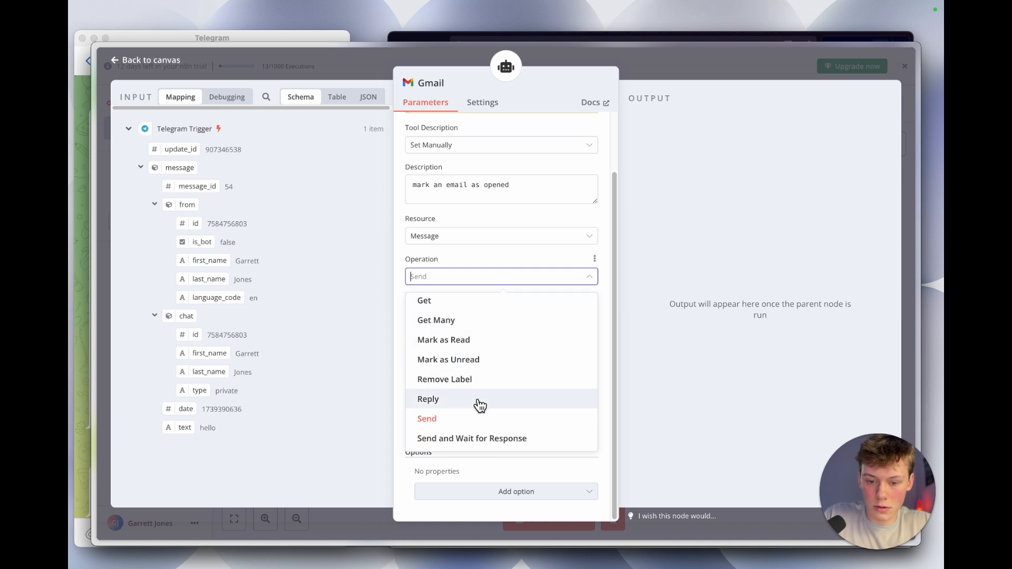
scroll(477, 410, up, 2)
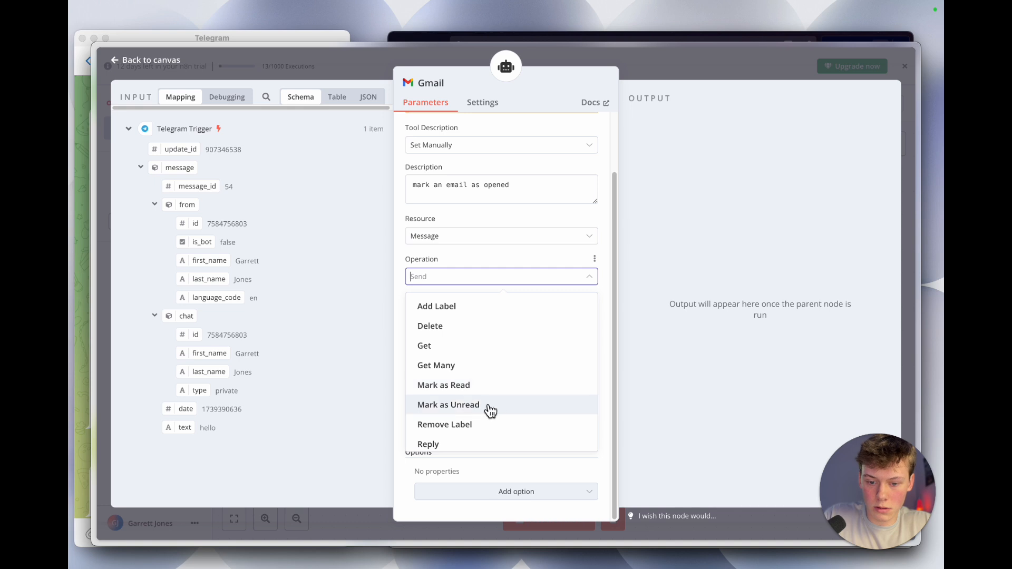
scroll(484, 409, down, 2)
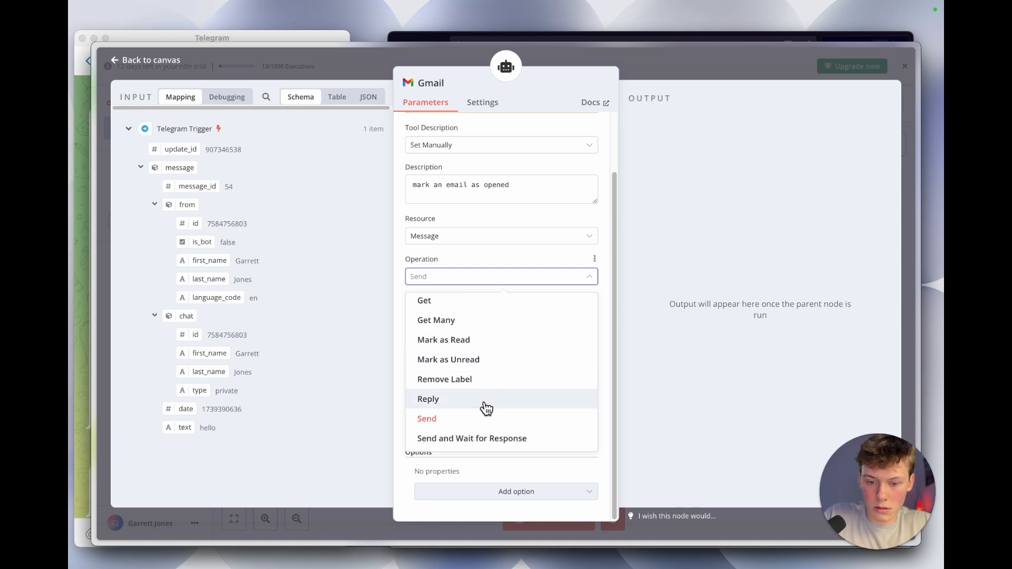
click(476, 340)
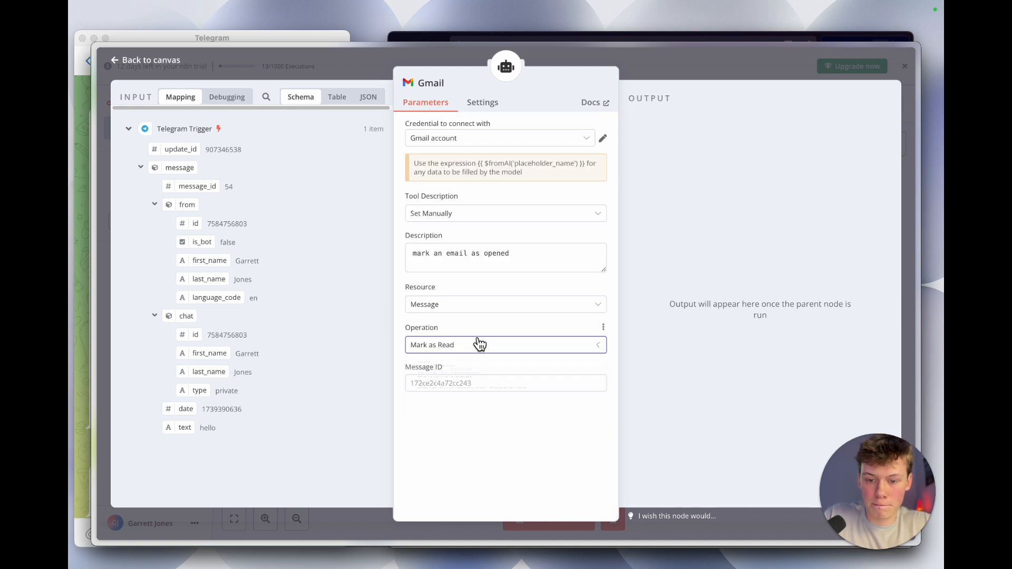
Set the Mark as Read tool's Message ID to the expression {{ $fromAI("messageIdOfEmail") }}
click(492, 387)
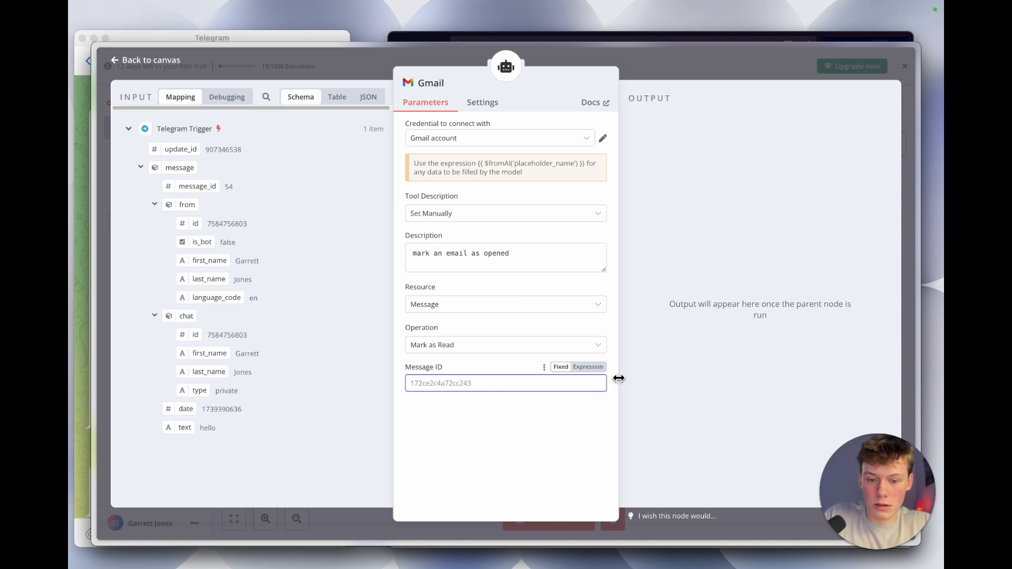
click(588, 367)
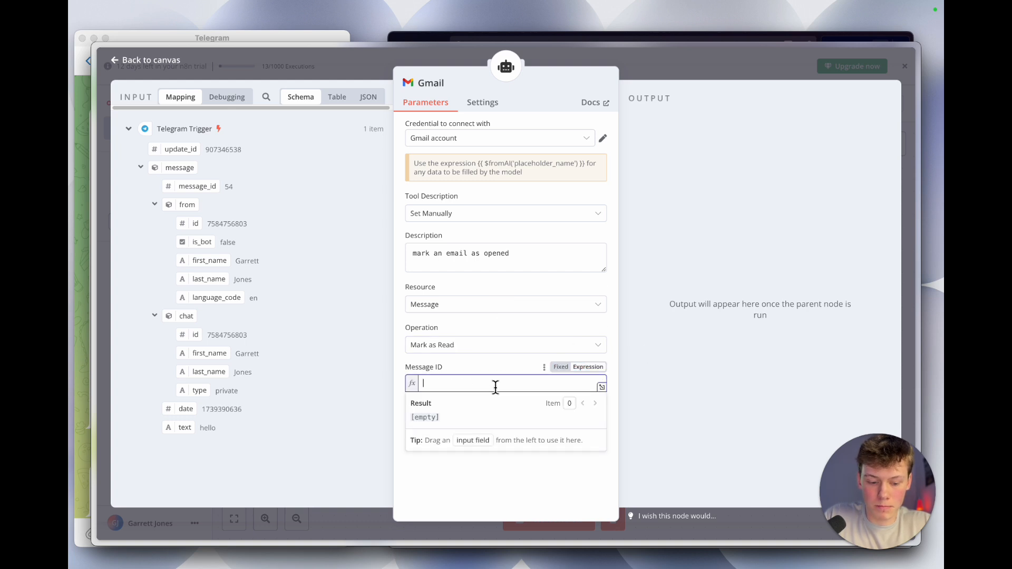
text({{ )
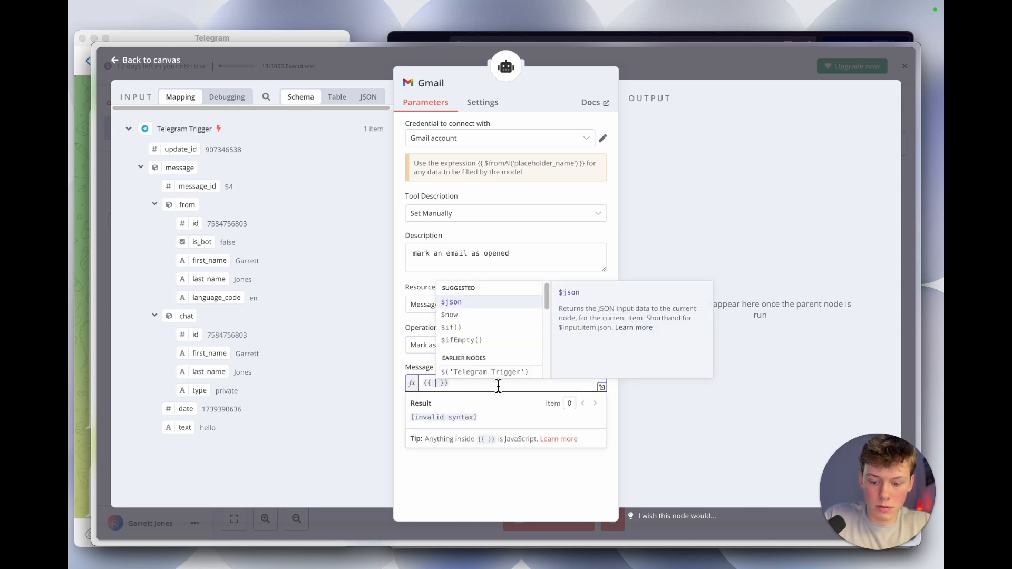
text($fromAI(")
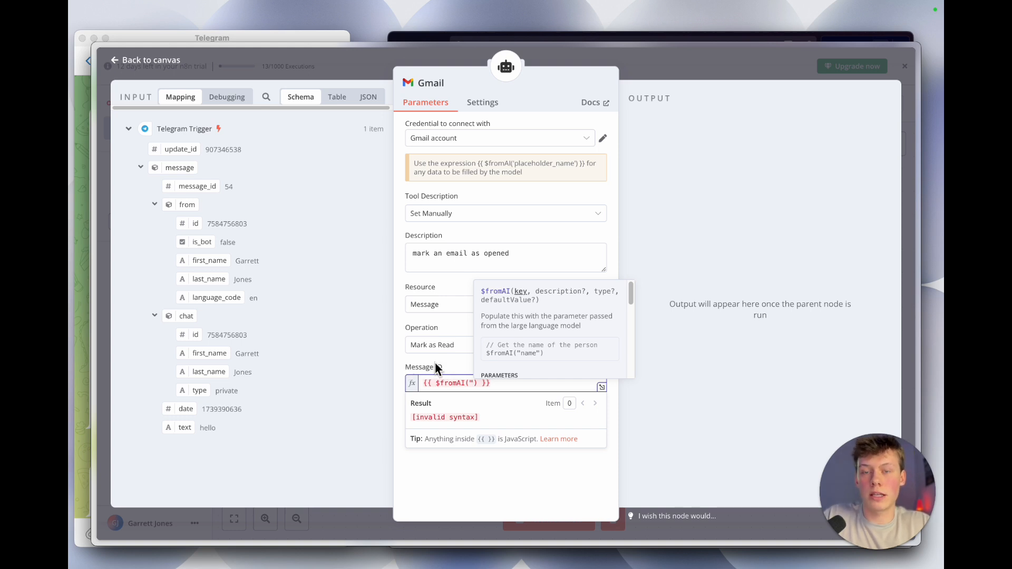
text(messageI)
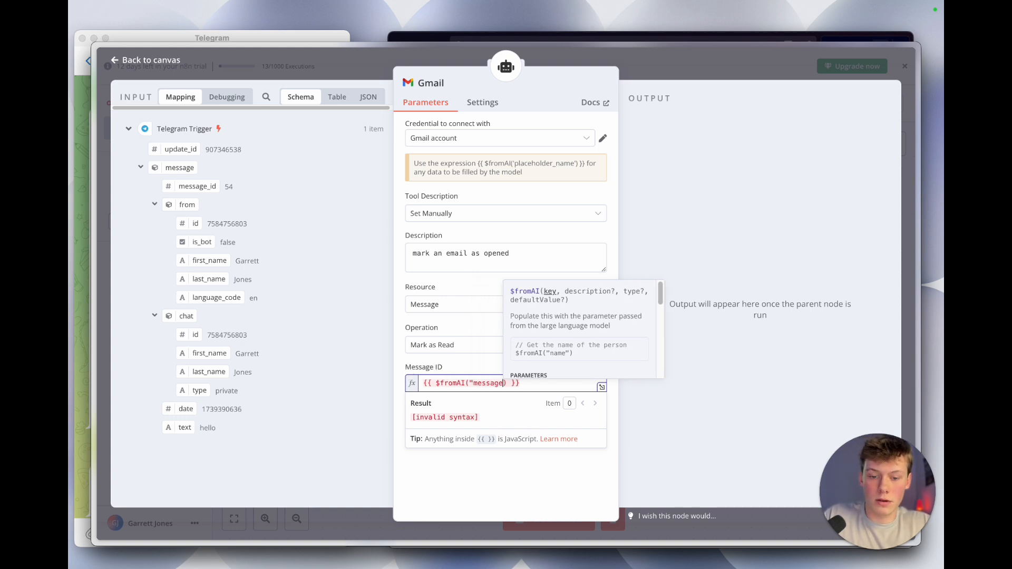
text(d)
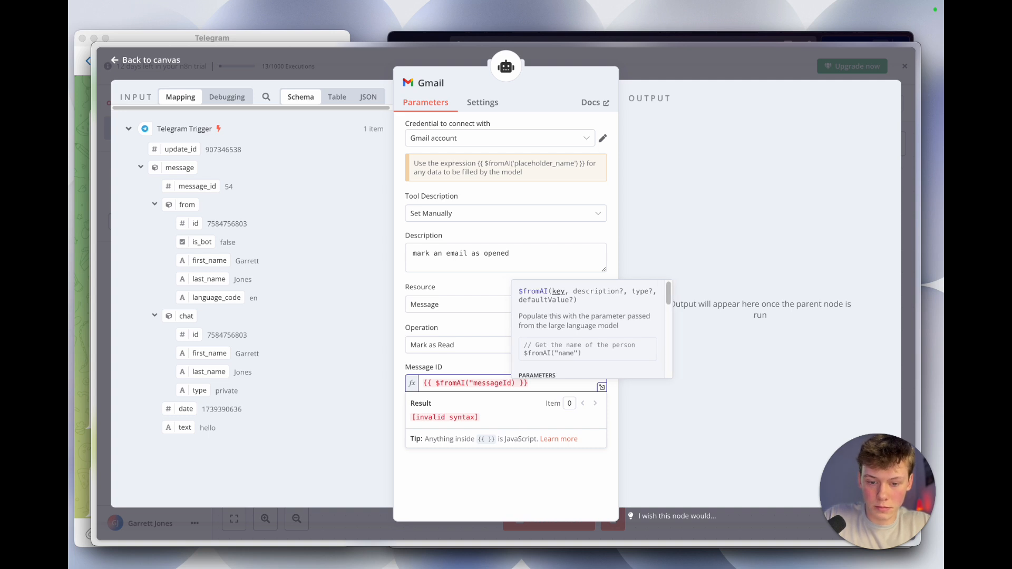
text(Of)
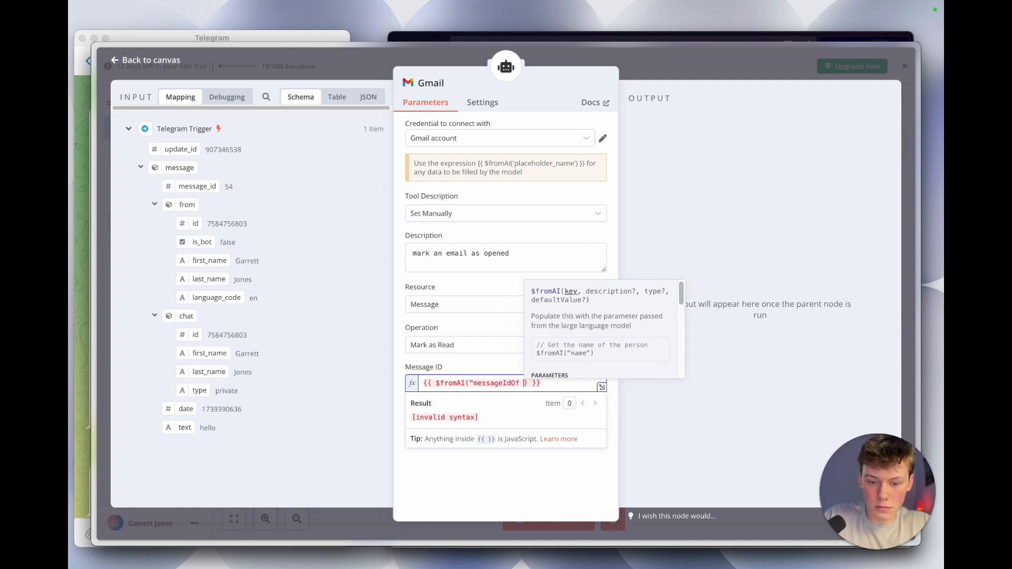
text(Email)
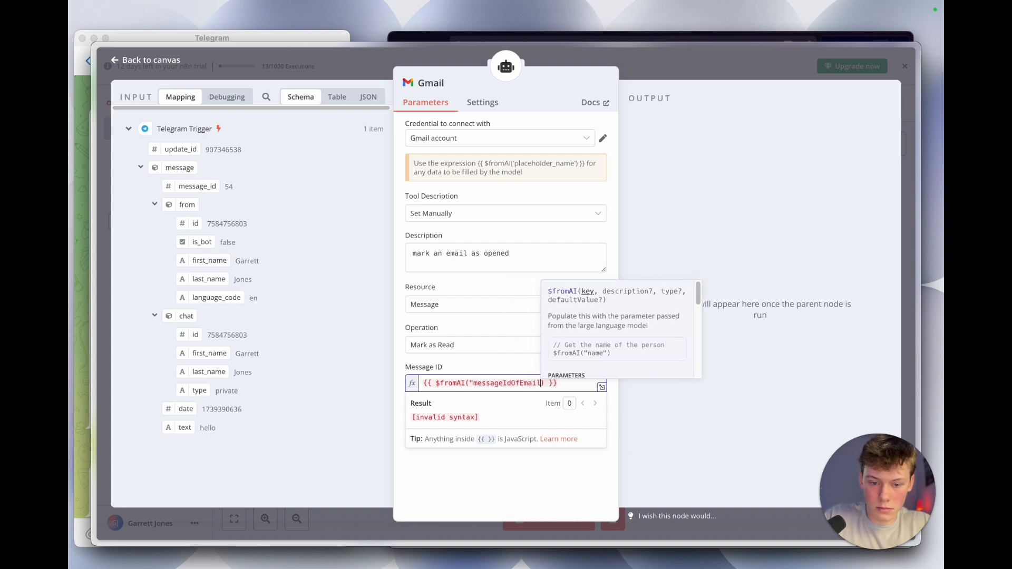
click(492, 368)
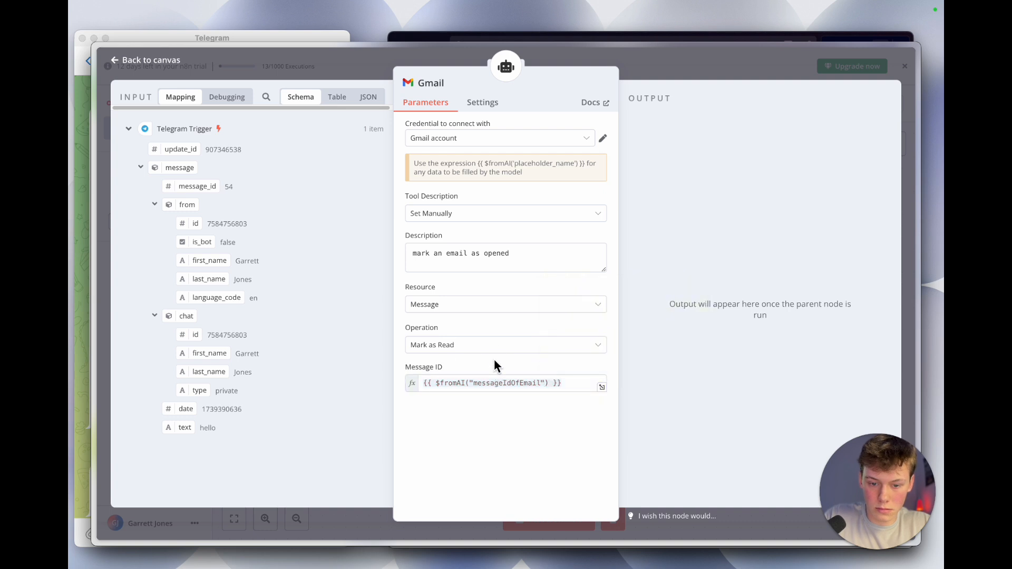
Change the placeholder name in the Message ID expression to messageIdOfReadEmail
click(541, 382)
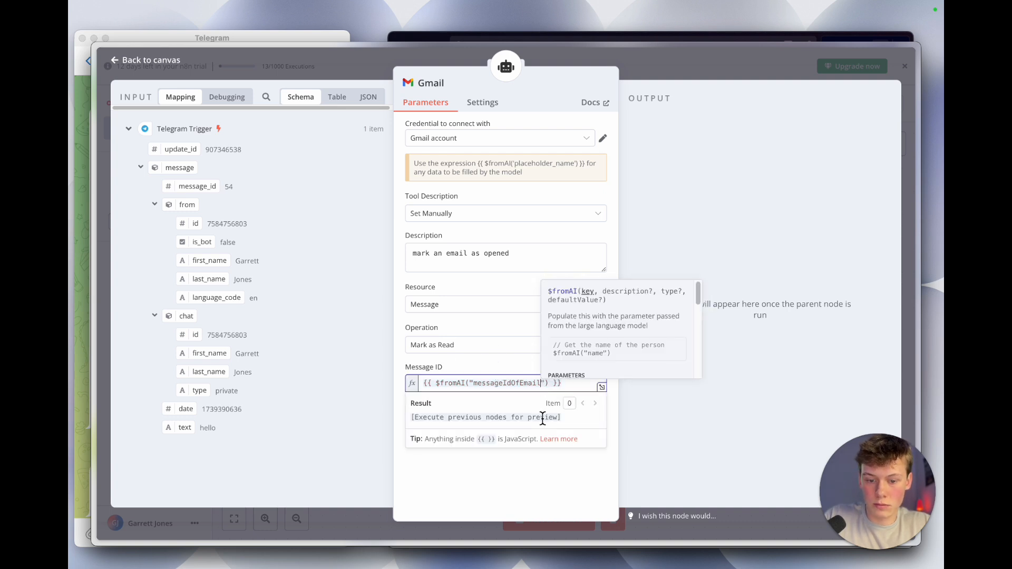
click(522, 383)
text(Read)
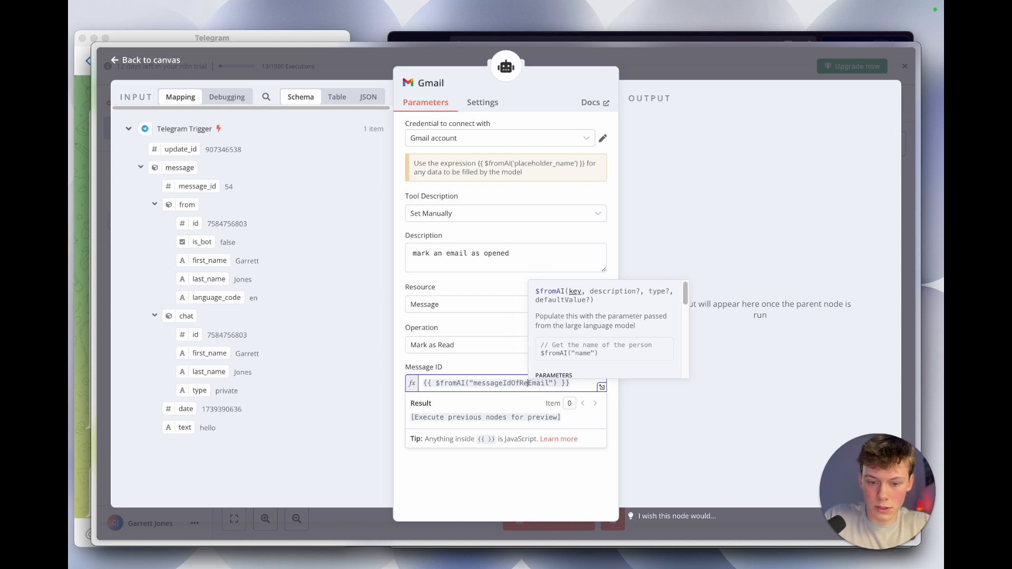
click(528, 369)
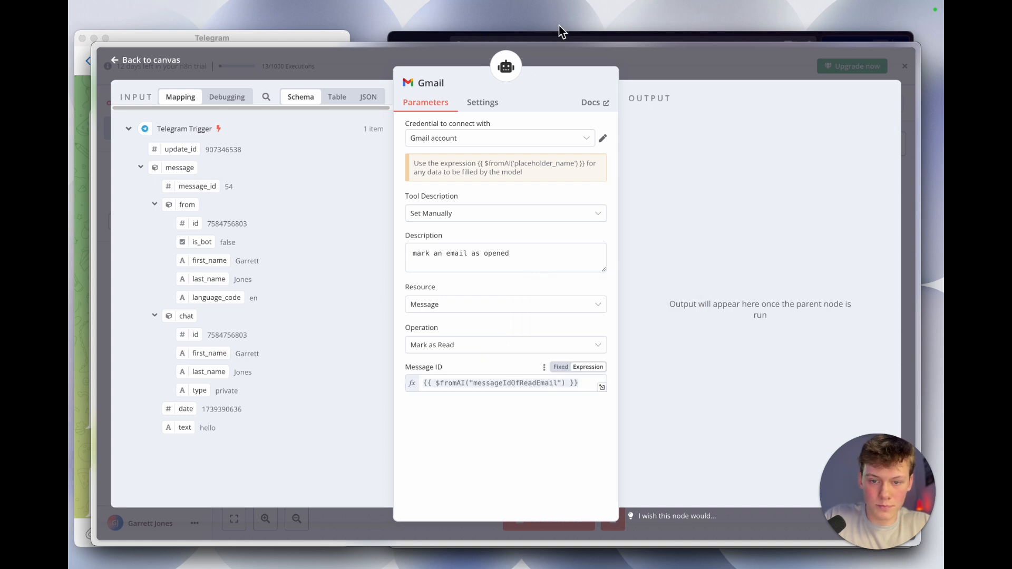
Rename the Gmail node as "Mark as Read" and return to the canvas
click(431, 83)
double_click(475, 77)
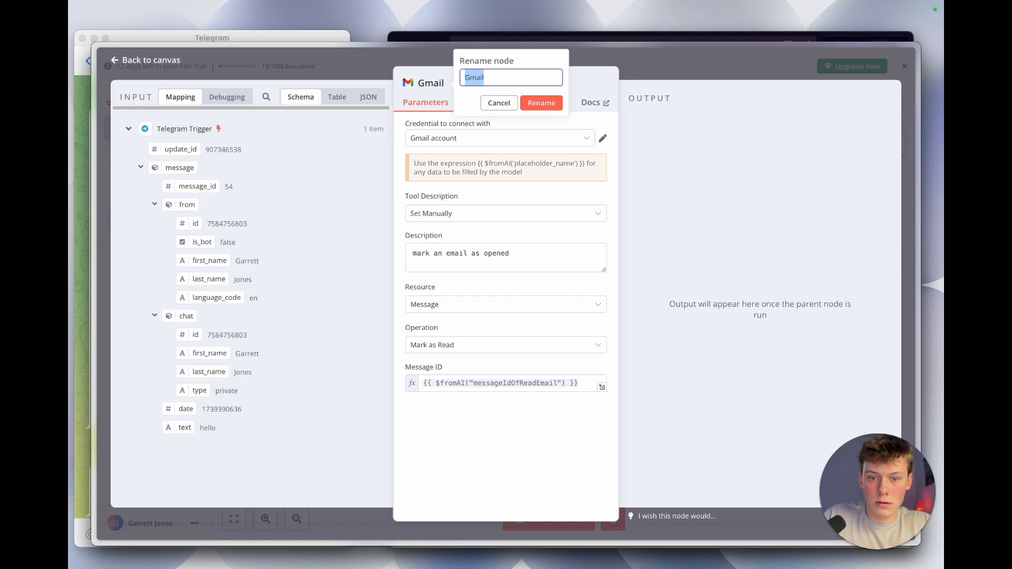
text(Mark as Read)
click(540, 102)
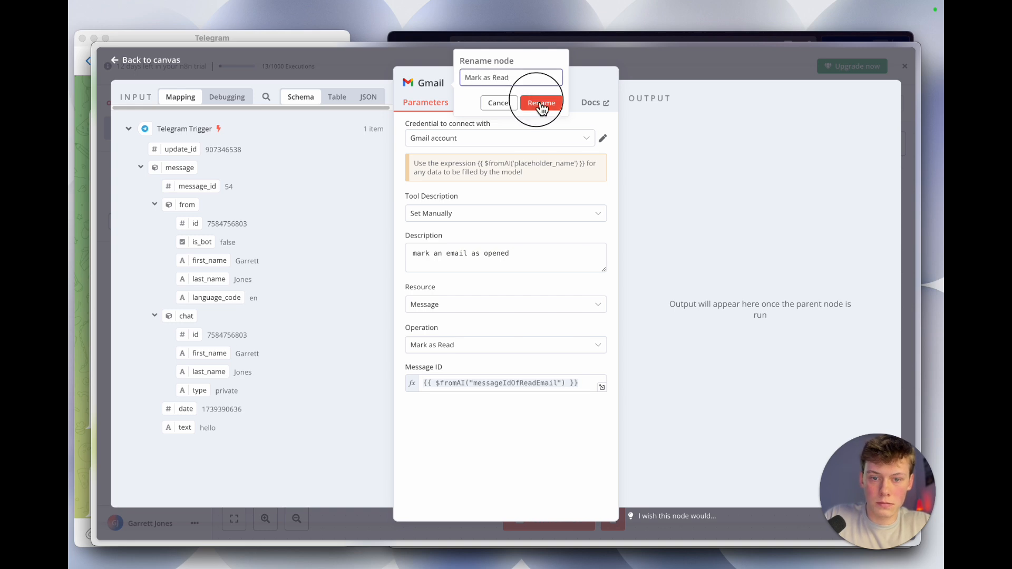
click(682, 53)
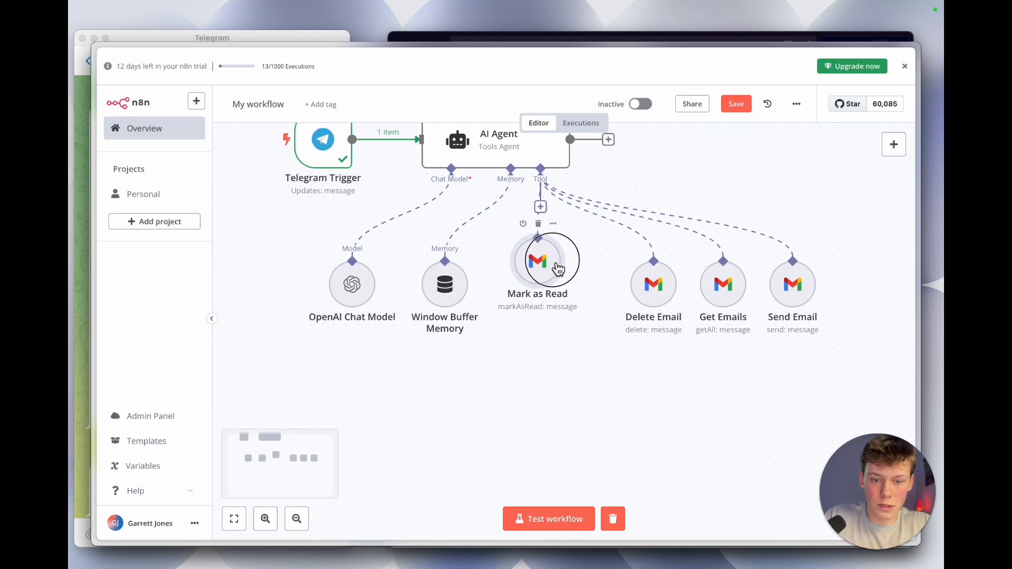
Move the Mark as Read node into line beside the Delete Email node
drag(552, 269, 594, 294)
scroll(641, 400, up, 2)
scroll(642, 402, down, 1)
scroll(641, 402, down, 1)
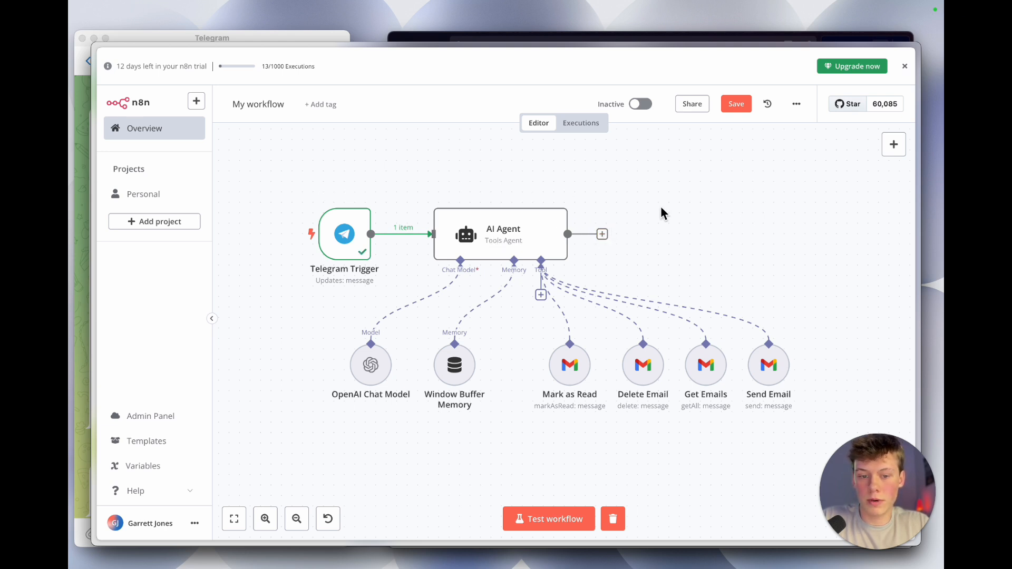
Add a Telegram "Send a text message" node after the AI Agent's output
click(602, 235)
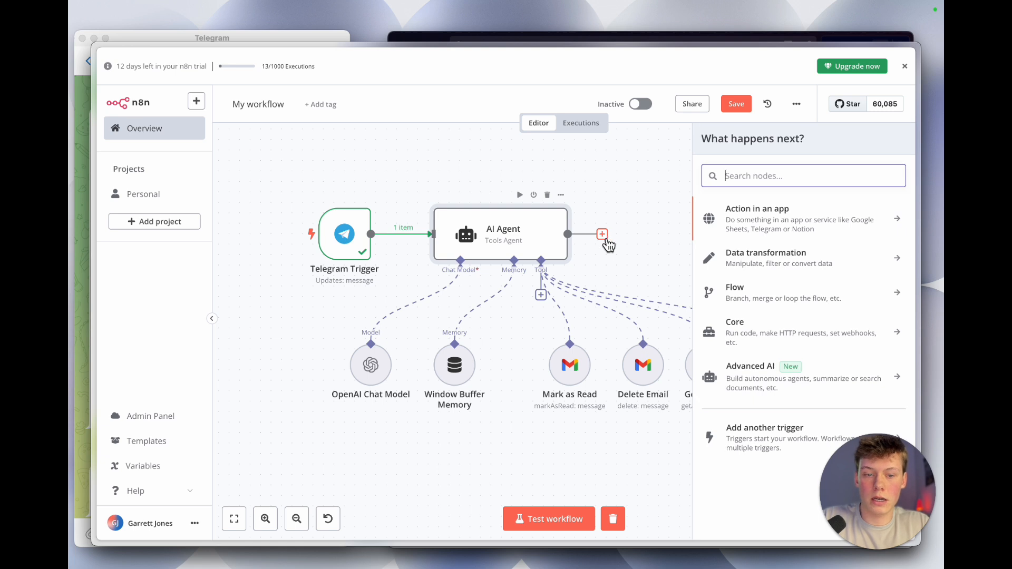
text(tele)
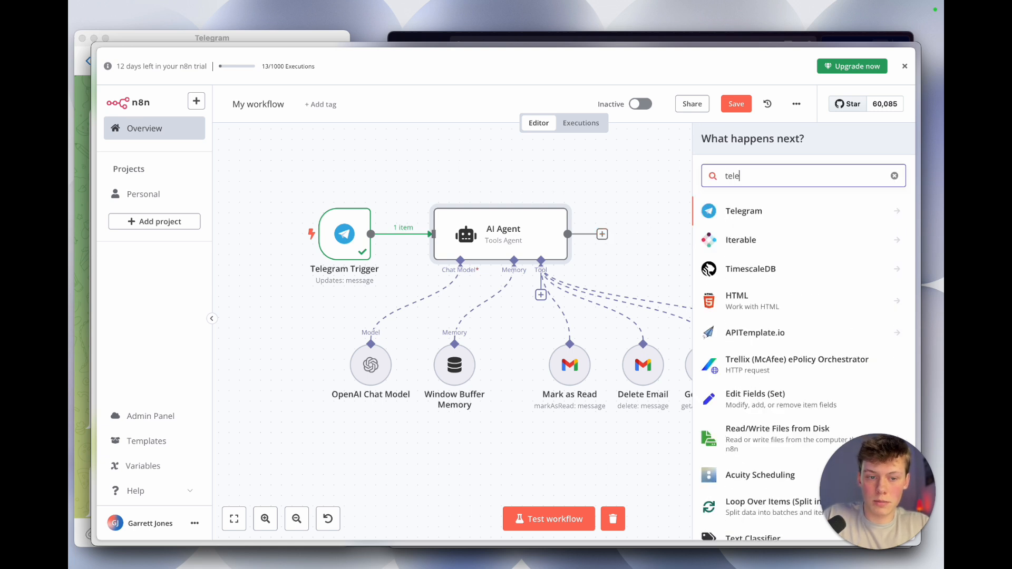
click(751, 211)
scroll(707, 316, down, 3)
scroll(721, 352, down, 5)
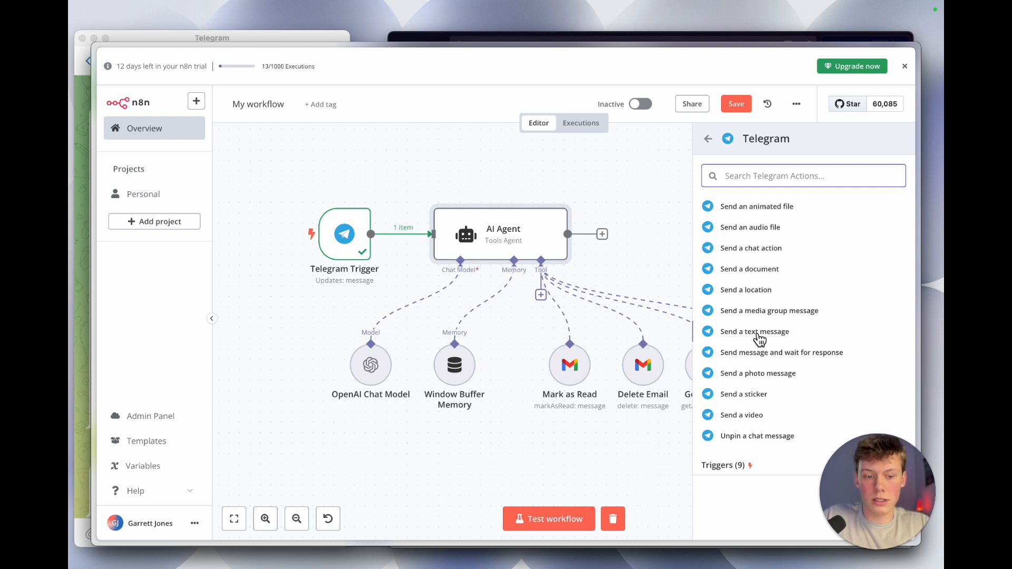
click(758, 333)
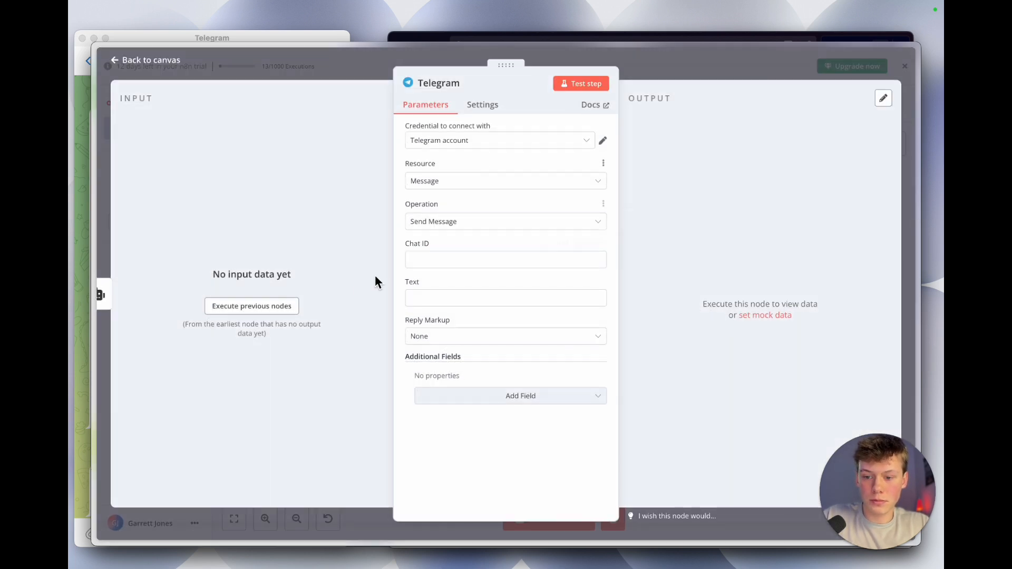
Execute the previous nodes and map the Telegram node's Chat ID to the chat id from the Telegram Trigger's message
click(265, 314)
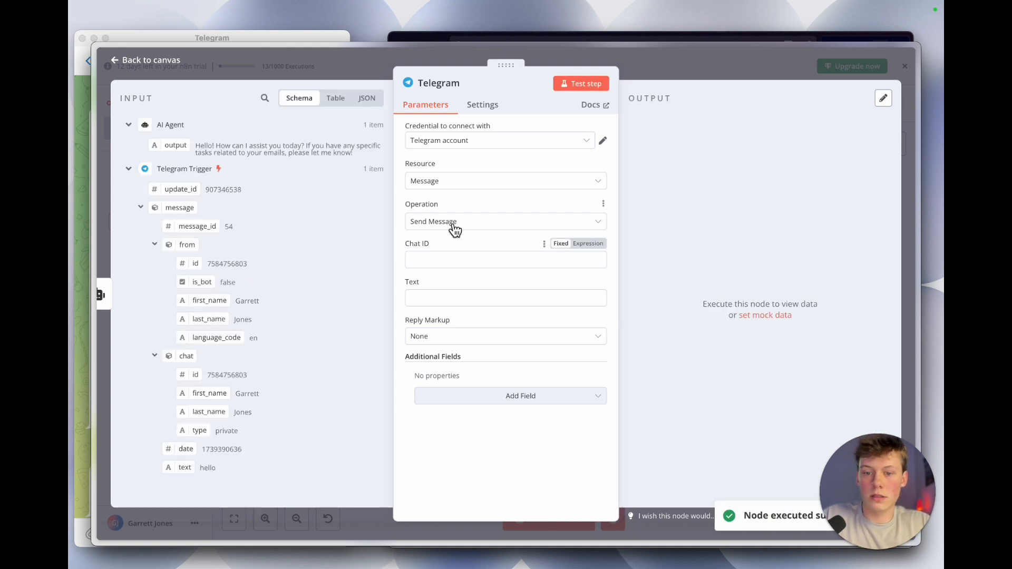
click(449, 260)
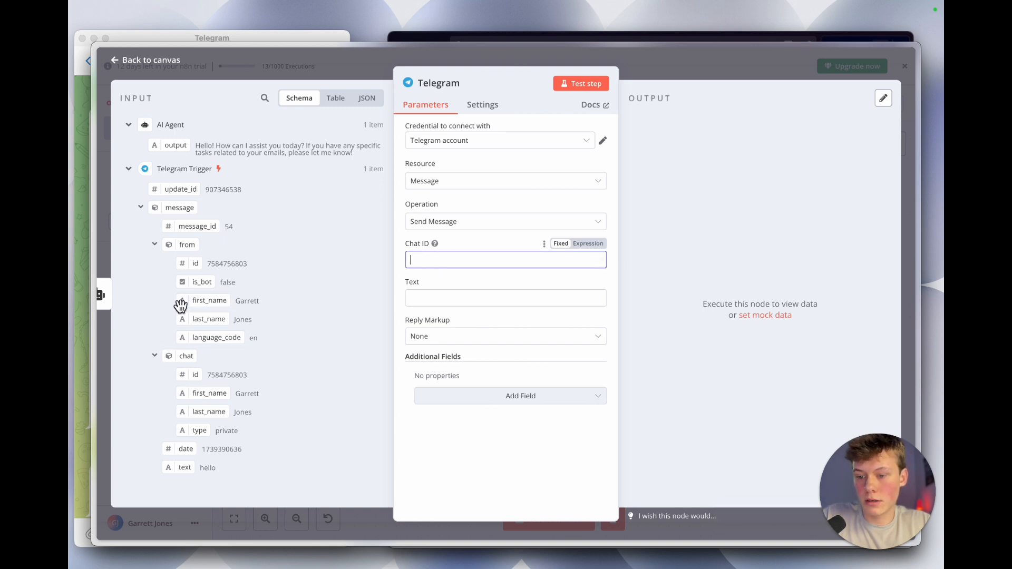
drag(194, 378, 466, 260)
click(476, 239)
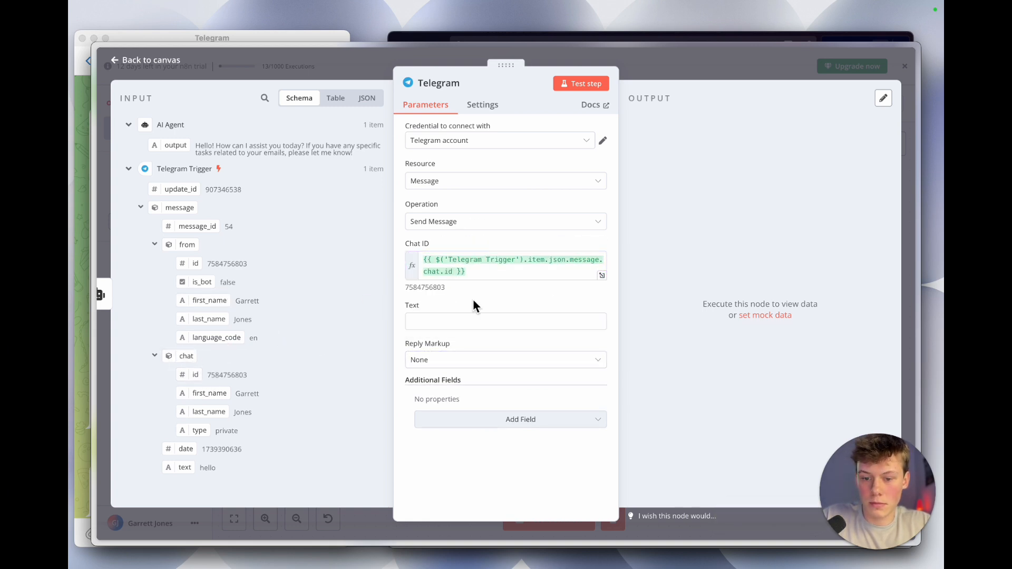
Map the Telegram node's Text to the AI Agent's output and return to the canvas
click(482, 317)
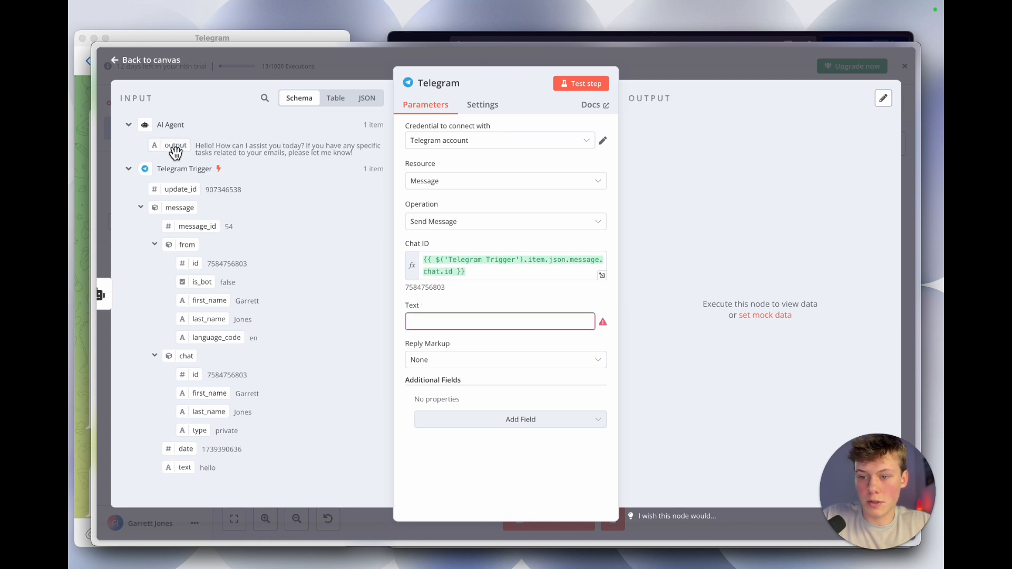
drag(176, 152, 449, 321)
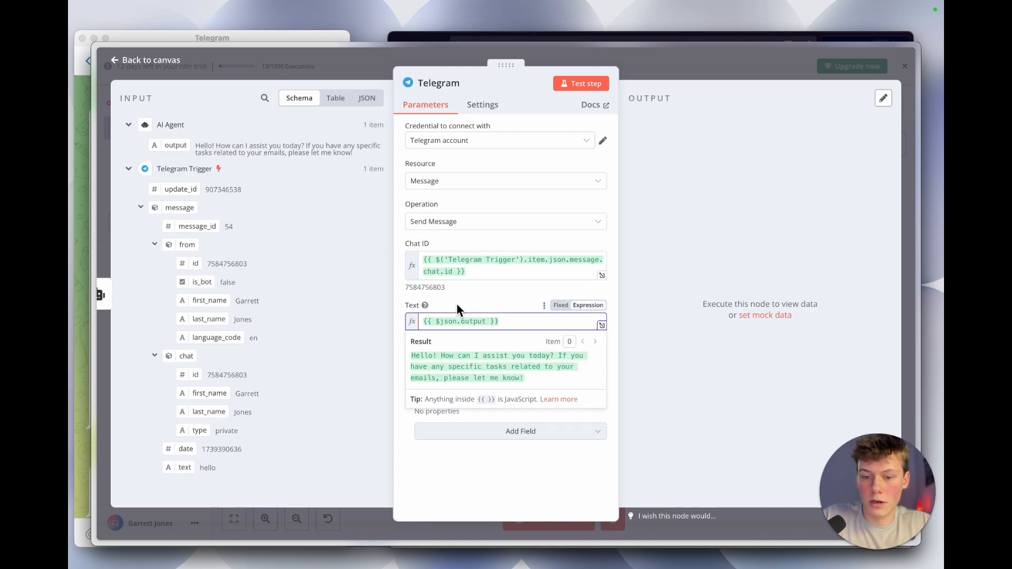
click(457, 306)
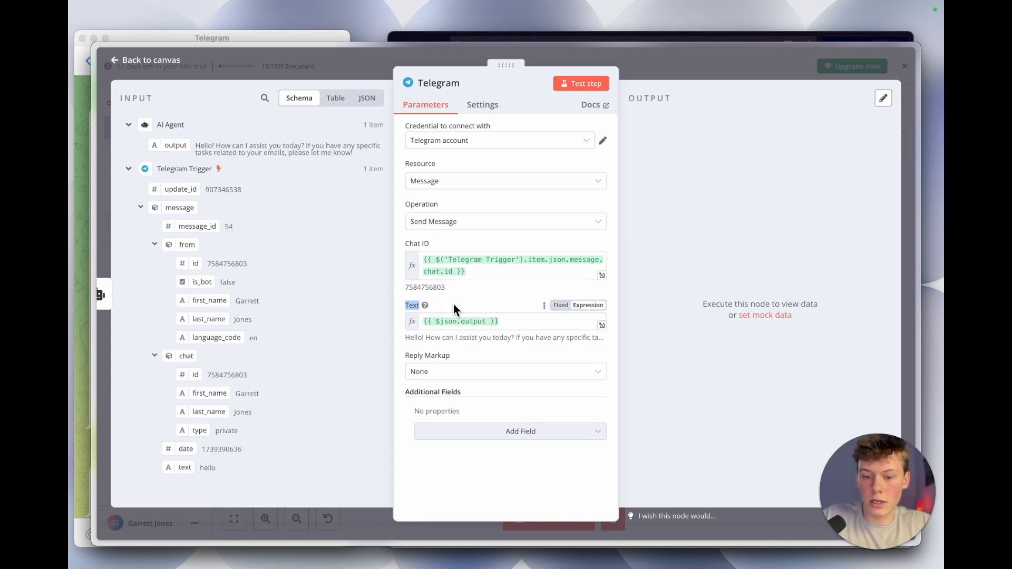
click(631, 68)
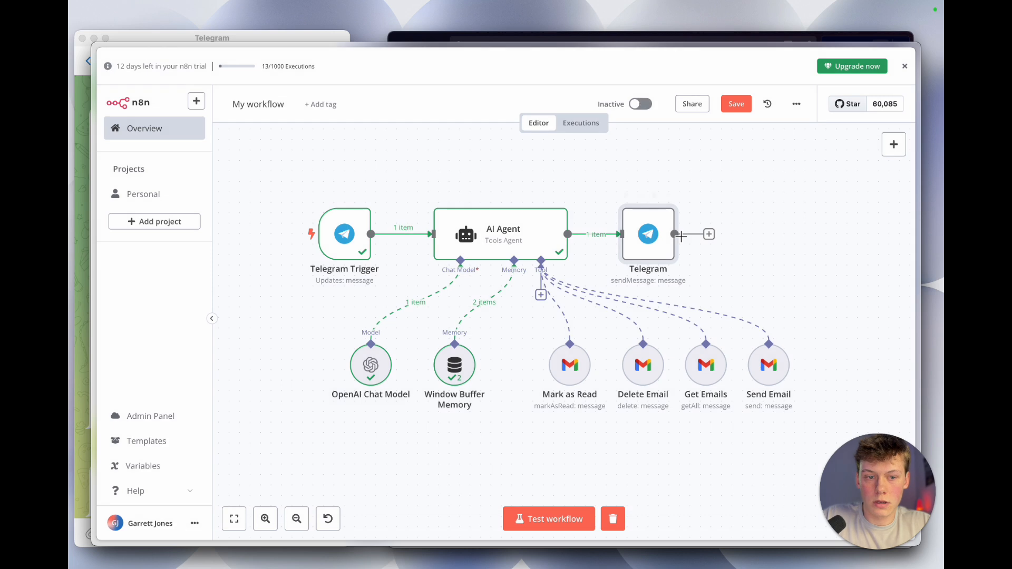
Save the workflow
scroll(733, 267, down, 2)
click(729, 264)
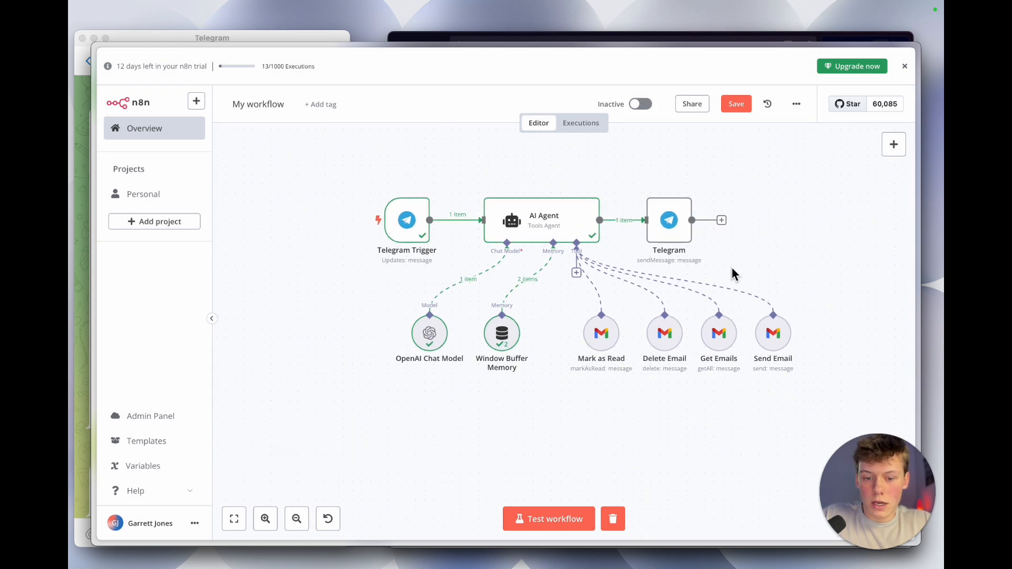
scroll(729, 264, up, 1)
click(733, 110)
scroll(707, 247, up, 3)
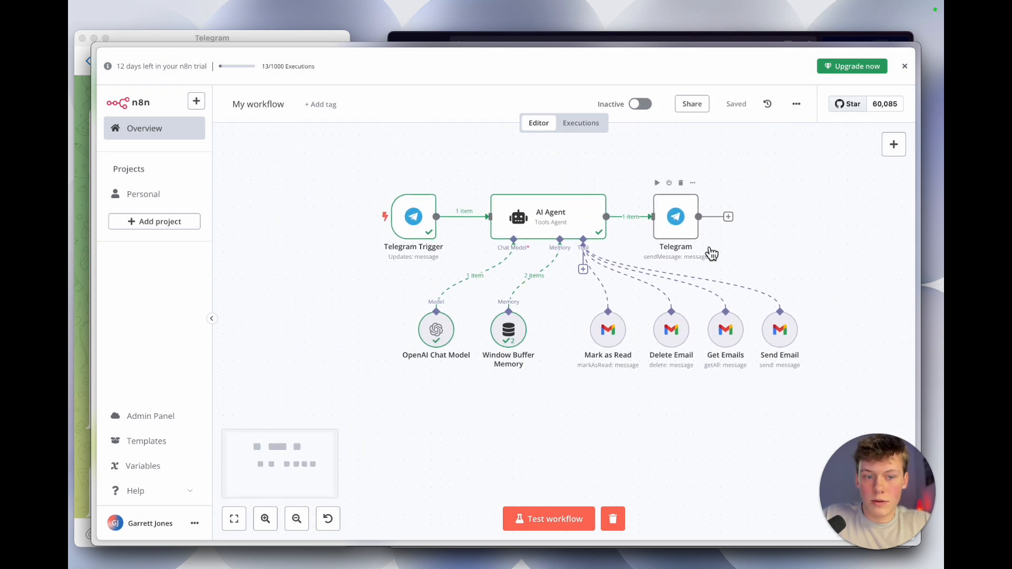
scroll(706, 248, down, 1)
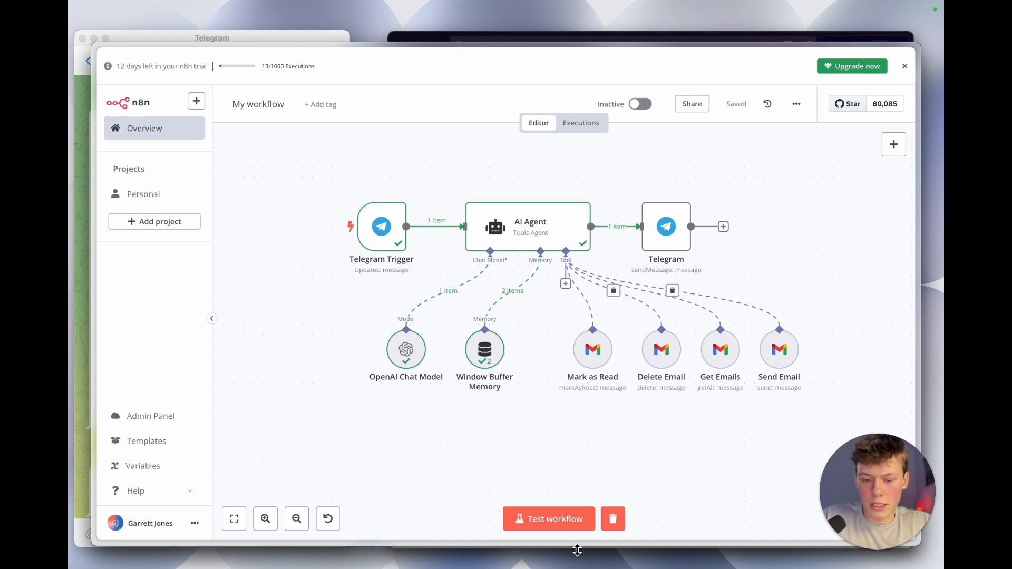
Start a workflow test, switch to Telegram and write "list my emails from yesterday" in the n8n_connect chat
click(542, 519)
click(84, 469)
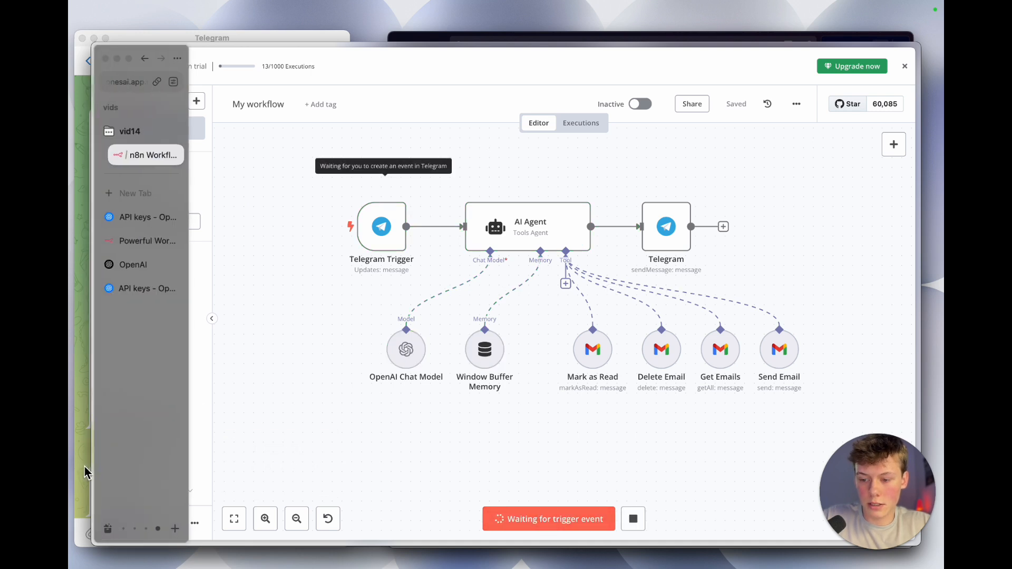
scroll(188, 429, down, 2)
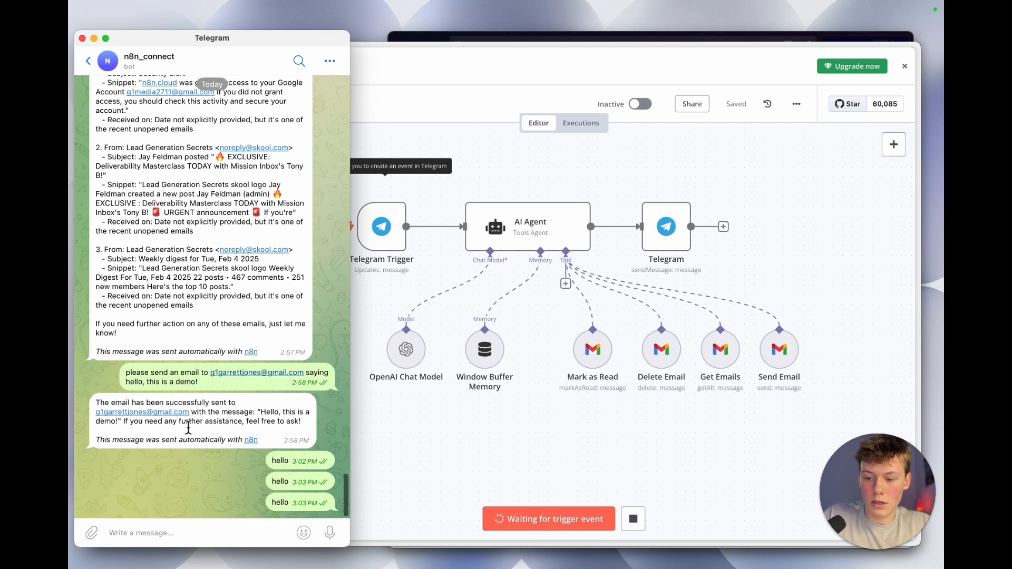
text(list my)
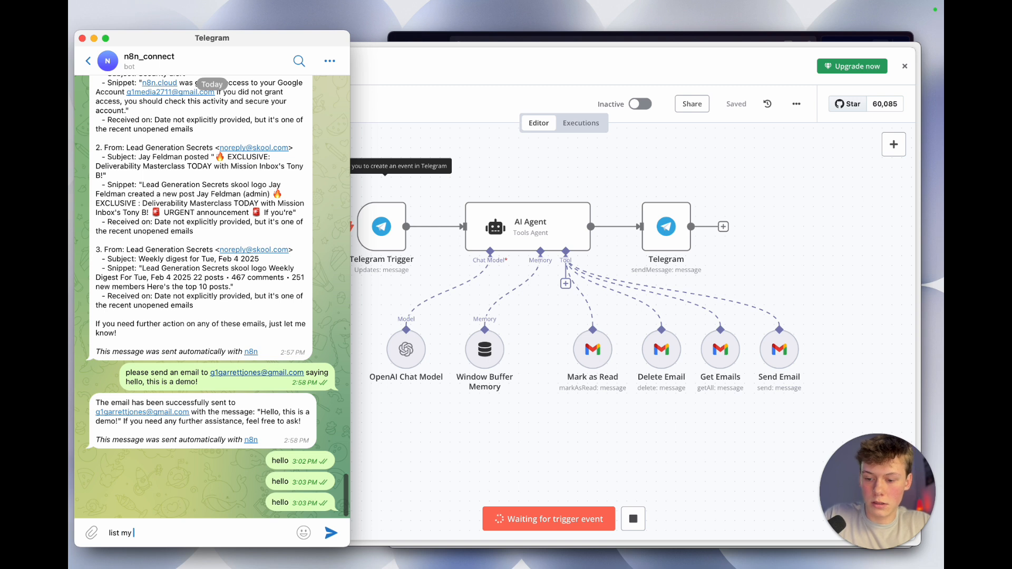
text( emails from yesterday)
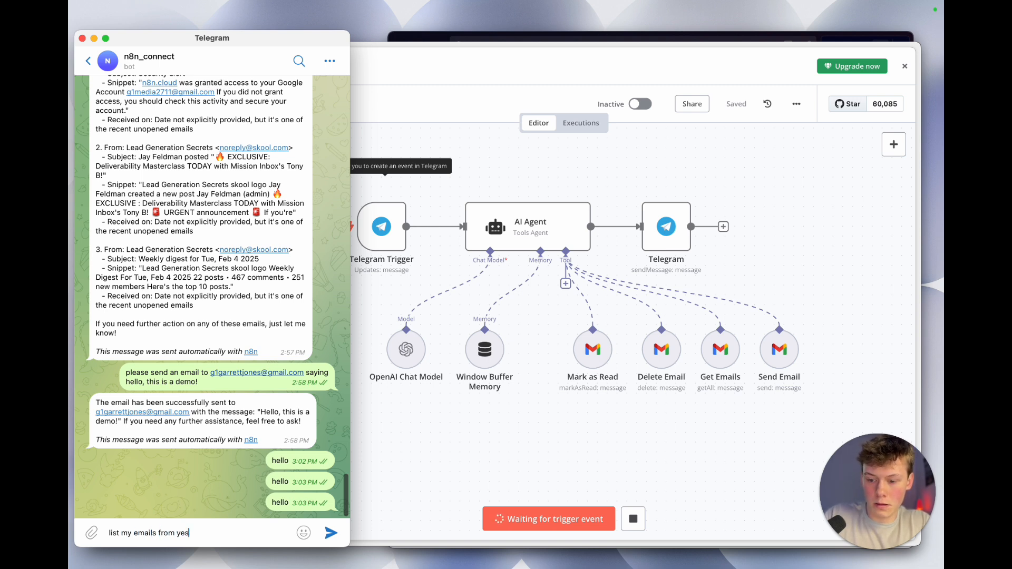
Check the Gmail inbox, then change the drafted Telegram message to "list my emails from today" and send it to the n8n_connect bot
click(429, 38)
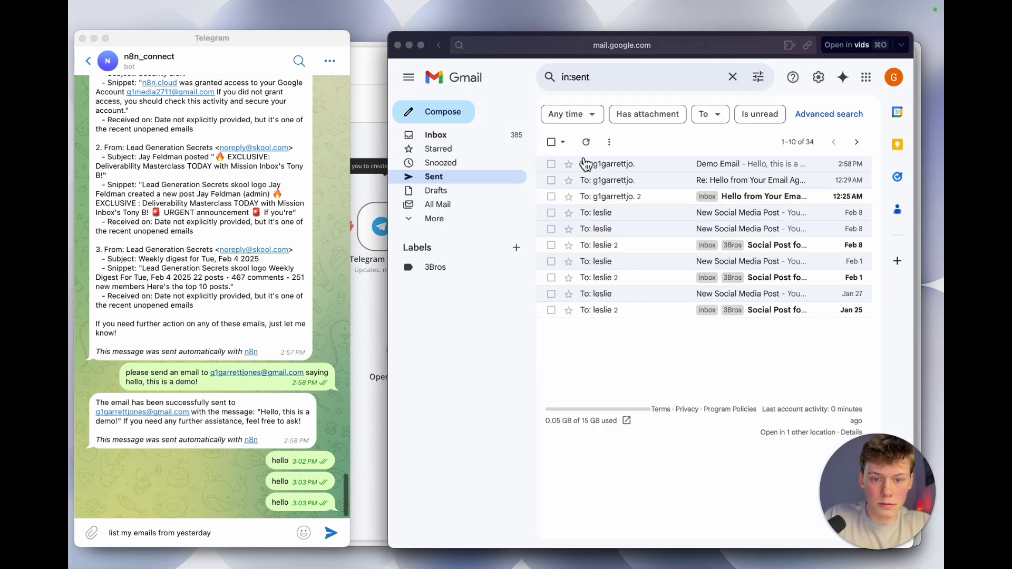
click(457, 138)
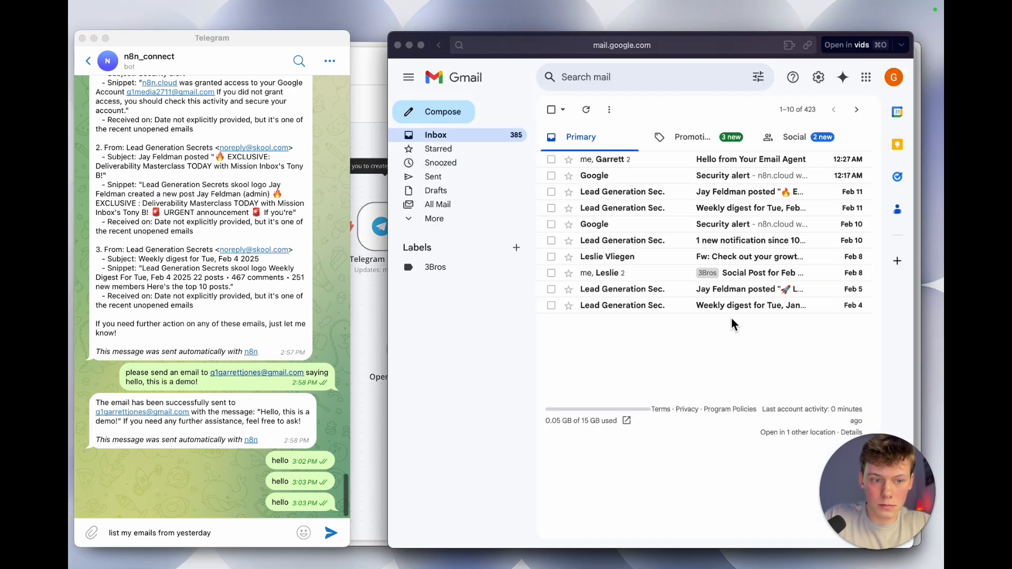
double_click(189, 534)
text(t)
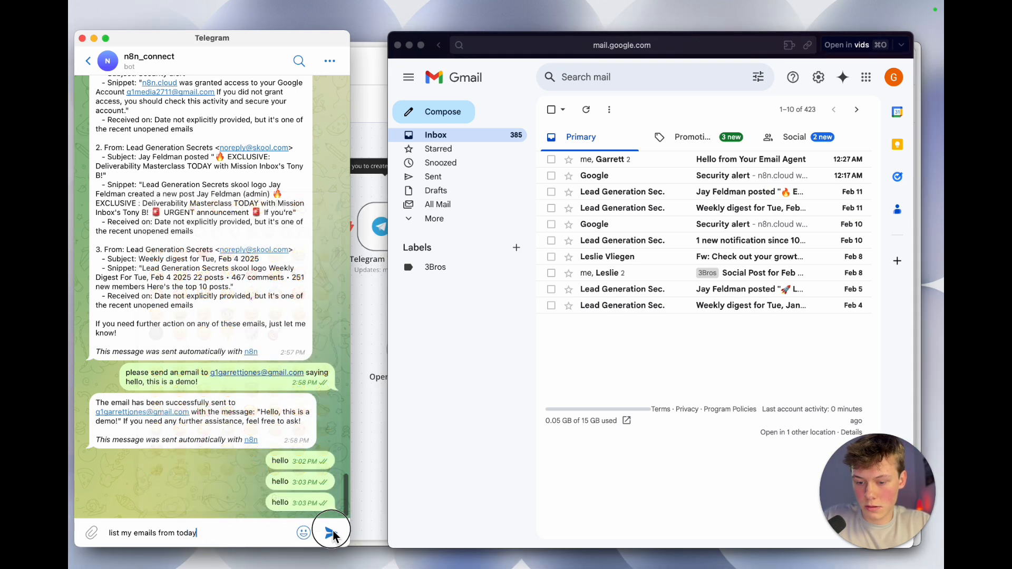
click(330, 533)
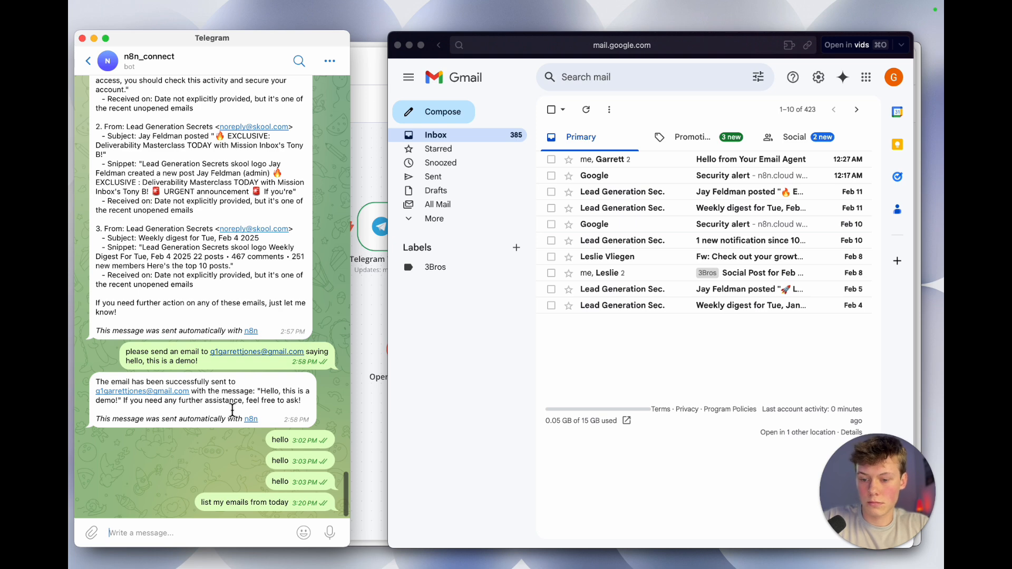
Review the workflow run in n8n and compare the bot's email list in Telegram with Gmail's All Mail
click(379, 440)
click(81, 349)
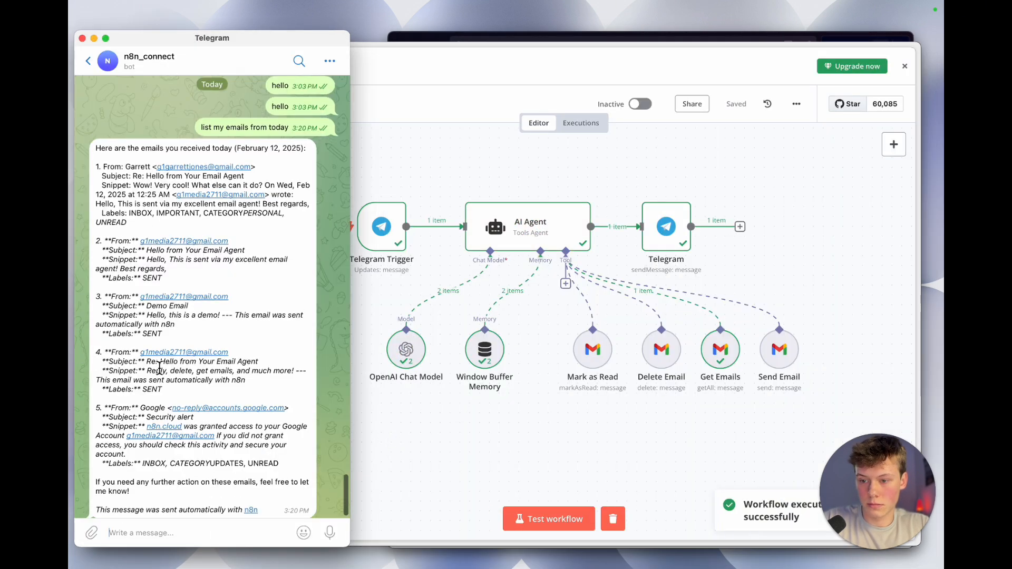
click(445, 40)
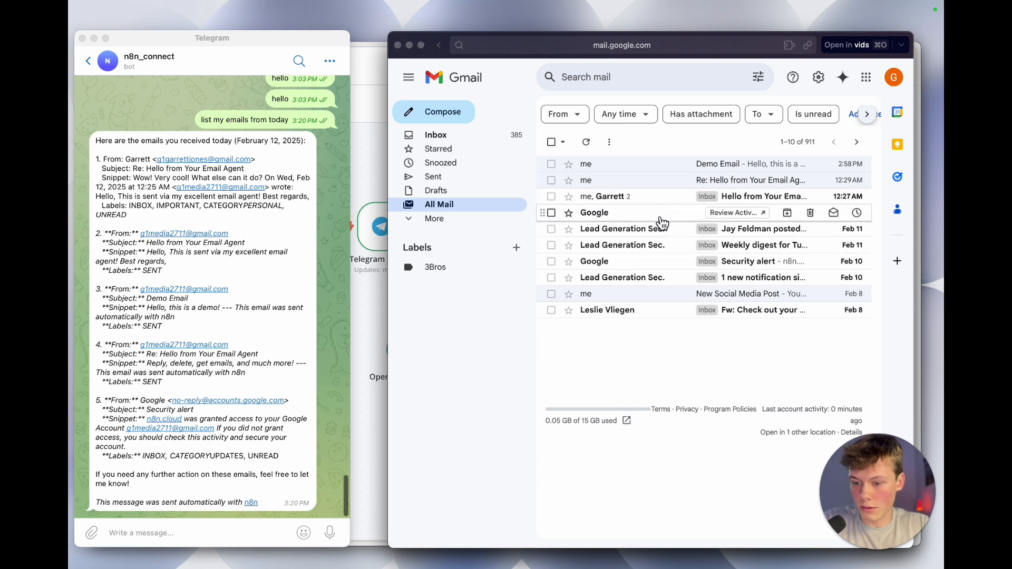
click(286, 367)
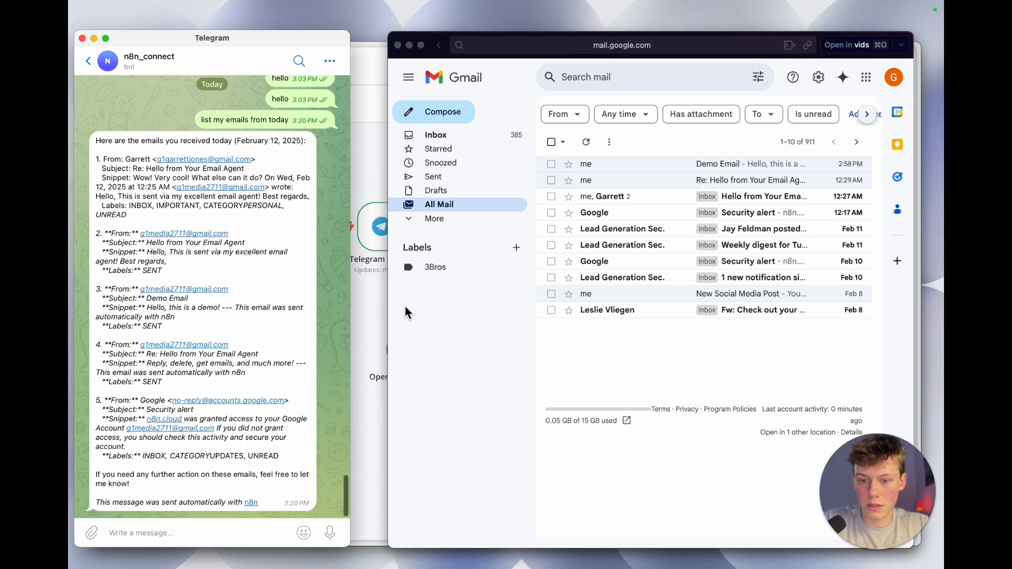
Ask the bot to send the contact a message saying "this is from my email assistant! Please like and subscribe!", and open Gmail's Sent folder
click(224, 533)
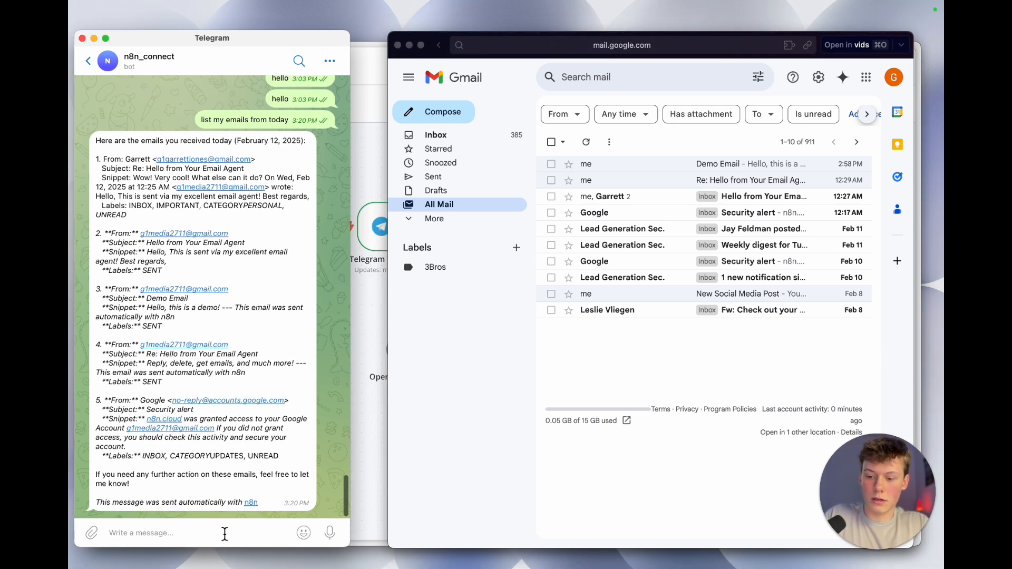
text(send a message to Garrett saying)
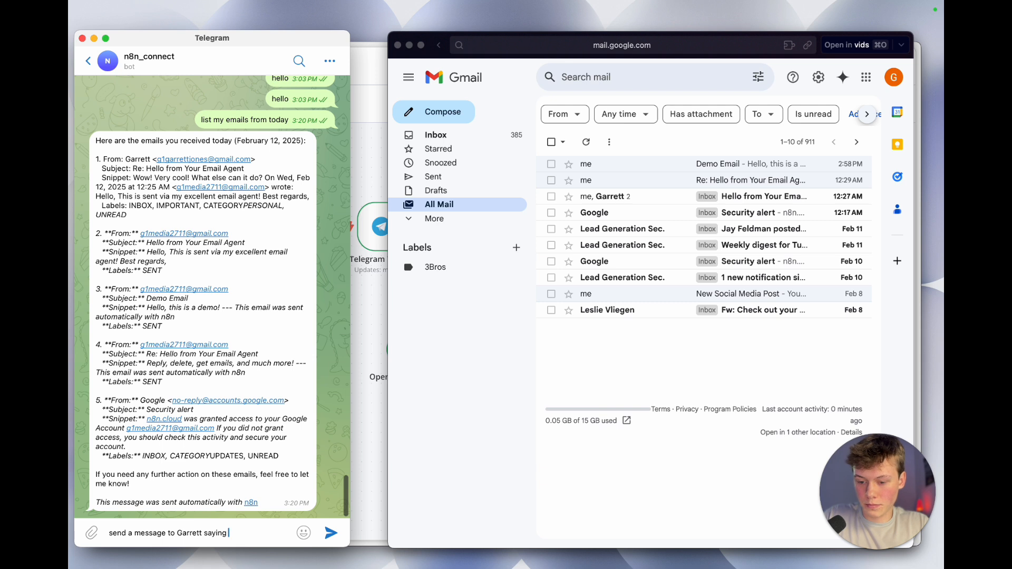
text(this is from)
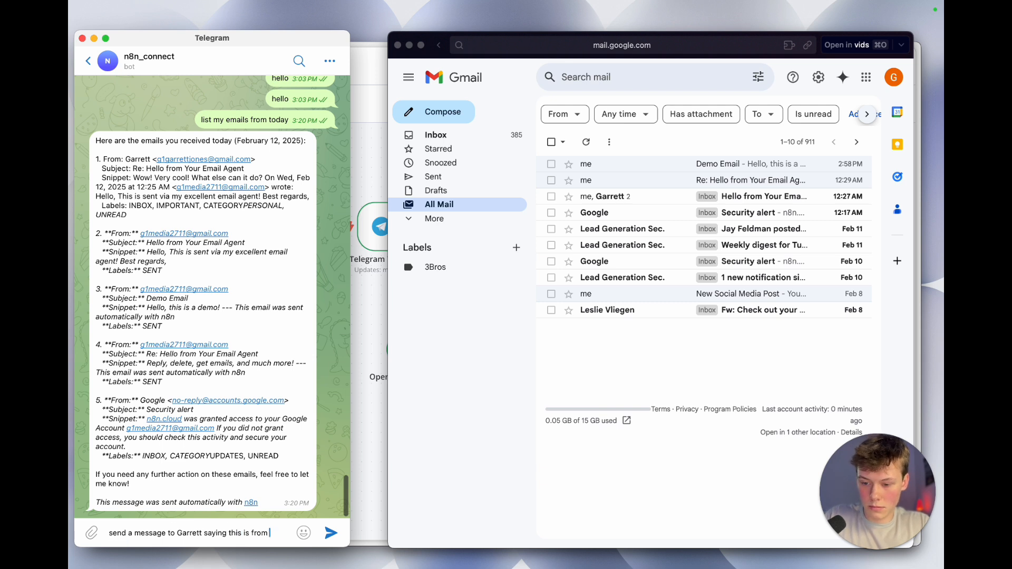
text( my email assist)
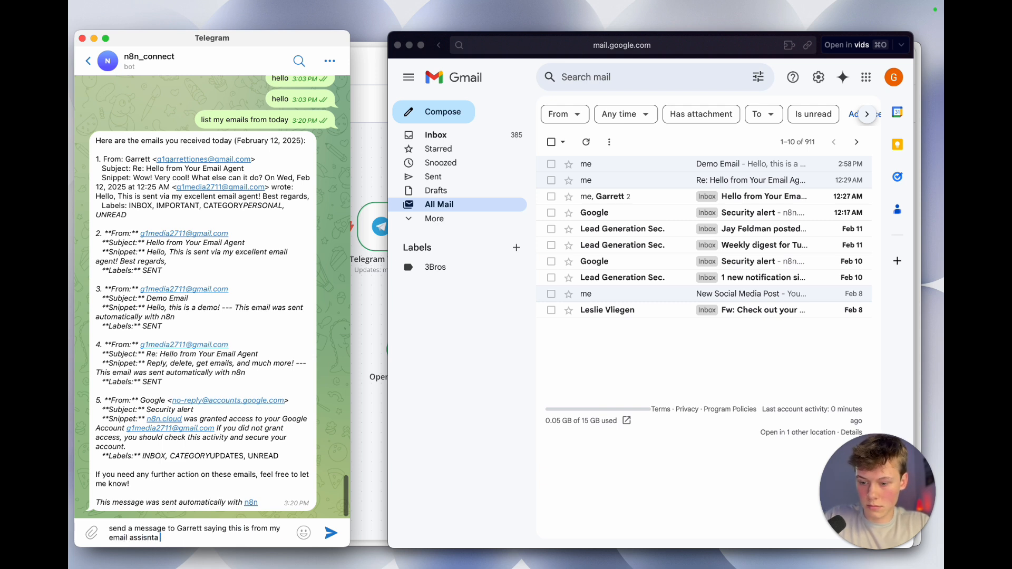
text(ant! Please like and subscribe!)
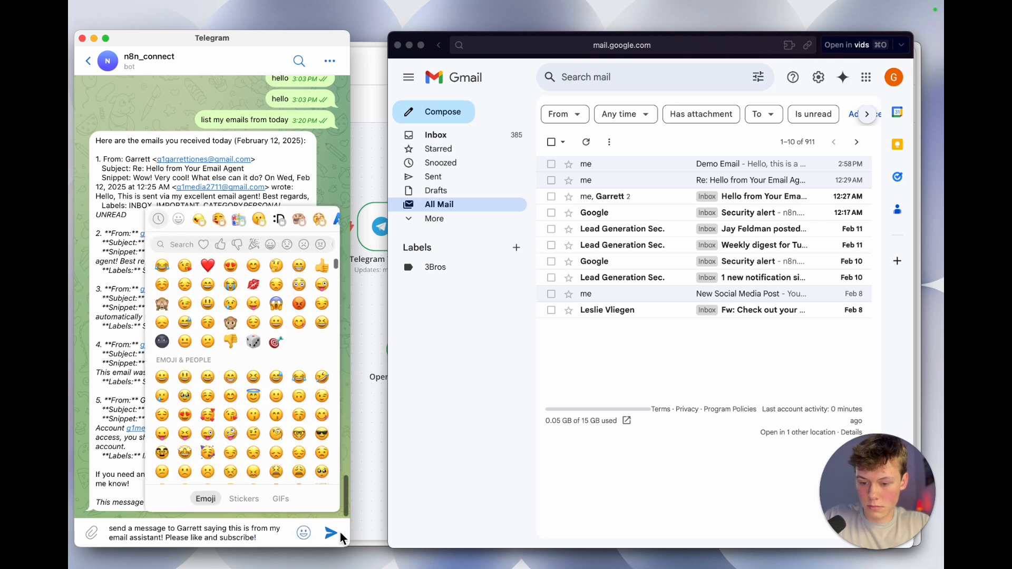
key(Return)
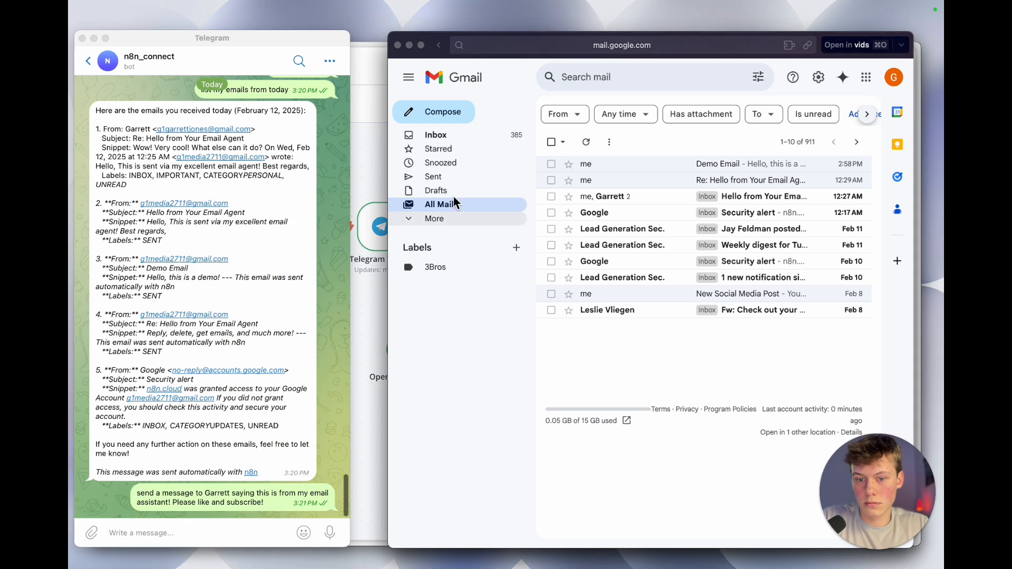
click(433, 176)
Switch to n8n, set the workflow to active and acknowledge the activation notice
click(369, 438)
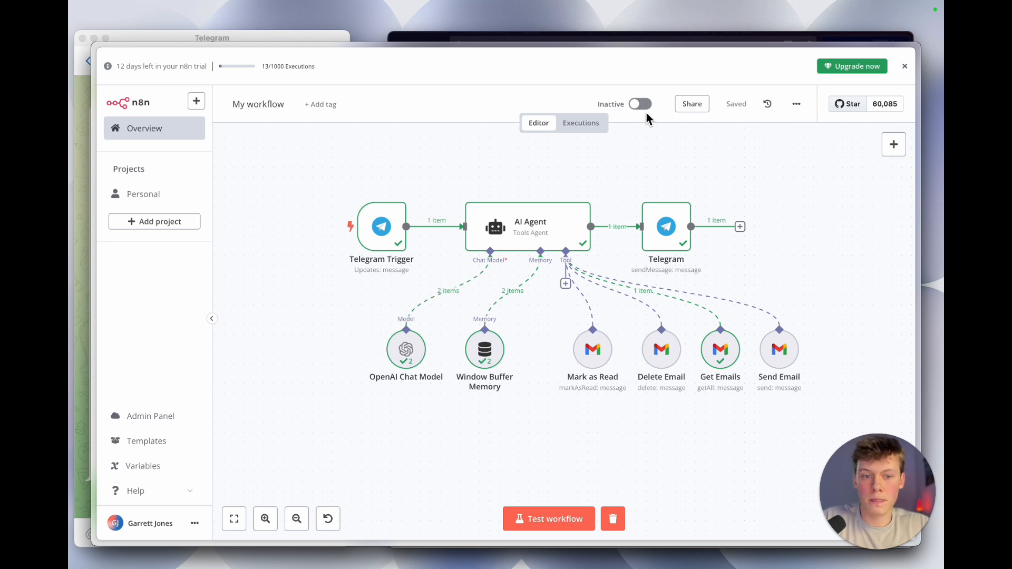
mouse_move(579, 275)
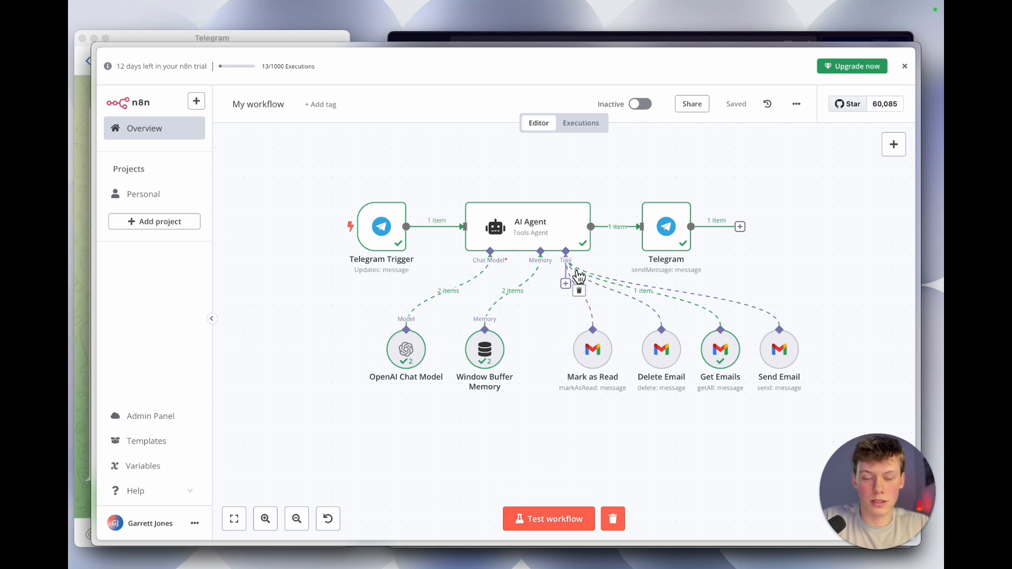
click(643, 104)
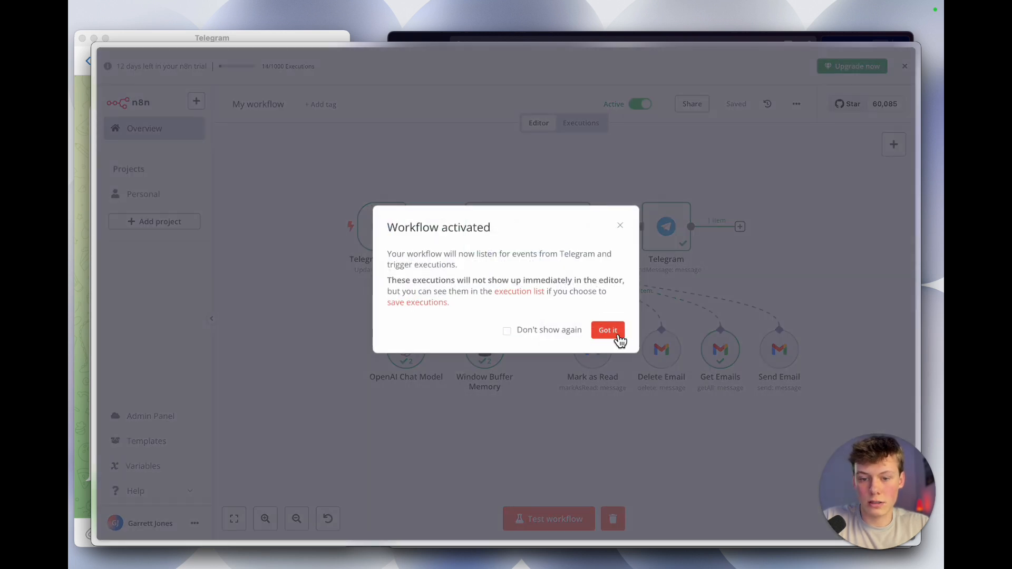
click(608, 330)
Switch to Telegram and read the bot's reply about the requested email
click(88, 373)
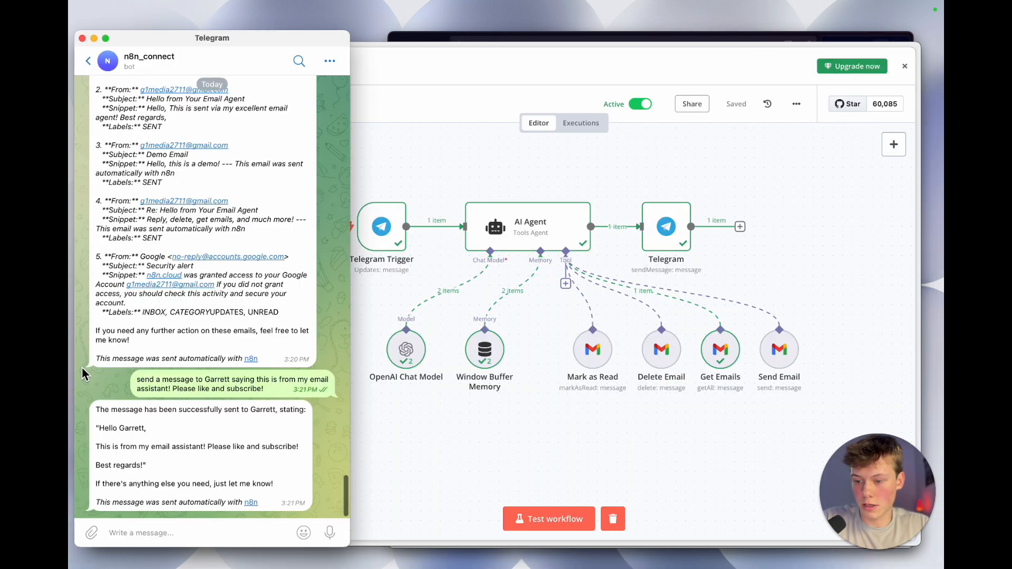
scroll(181, 403, down, 2)
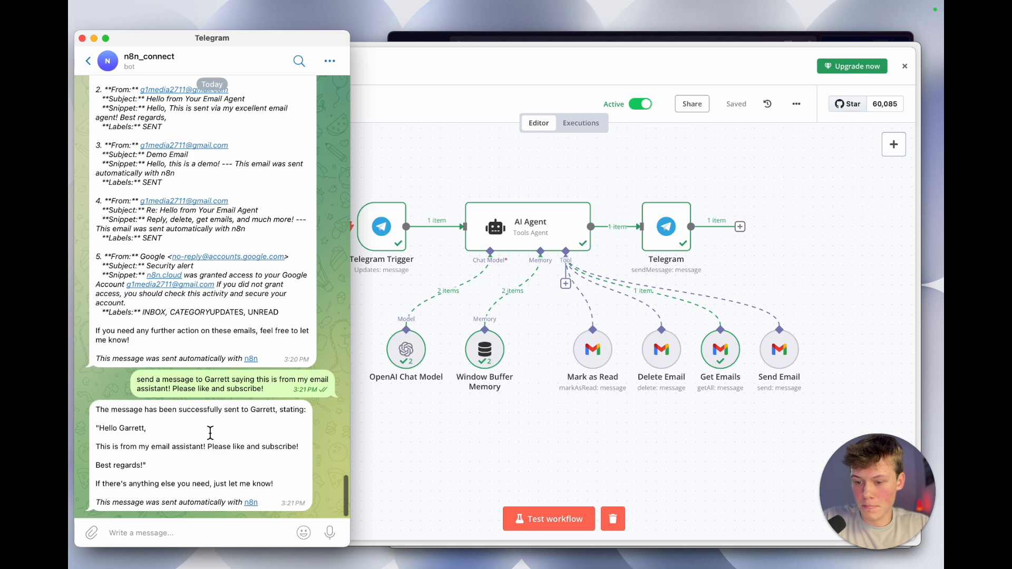
drag(116, 411, 245, 501)
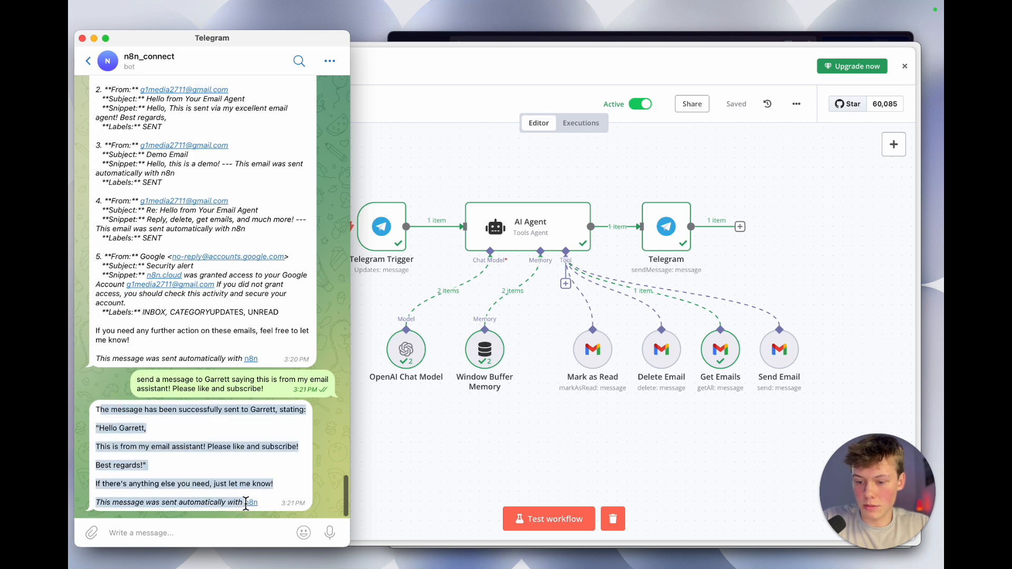
click(244, 471)
Refresh Gmail's Sent folder, open the newest email and examine its subject, recipient details and body text
click(438, 38)
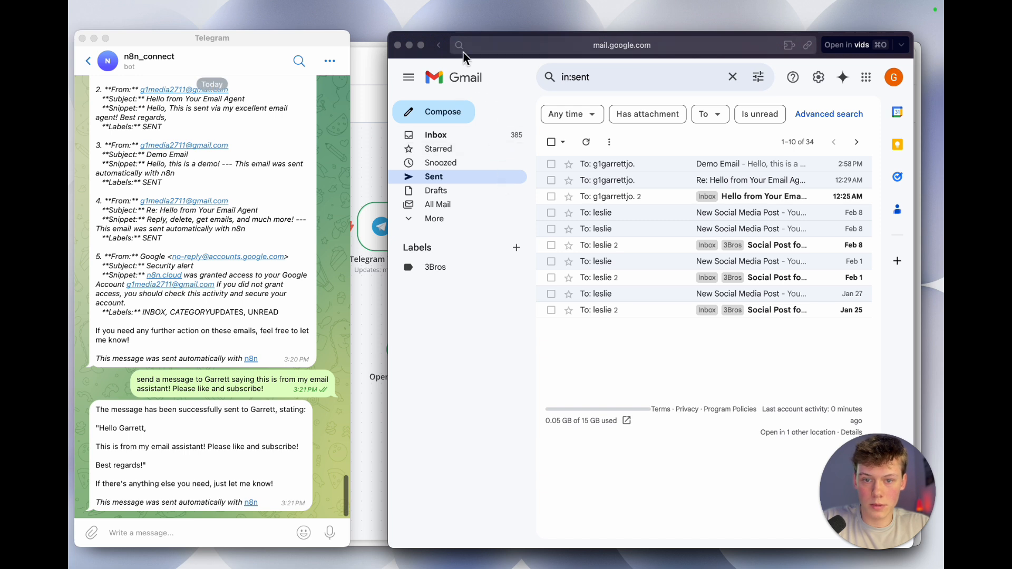
click(585, 142)
click(670, 165)
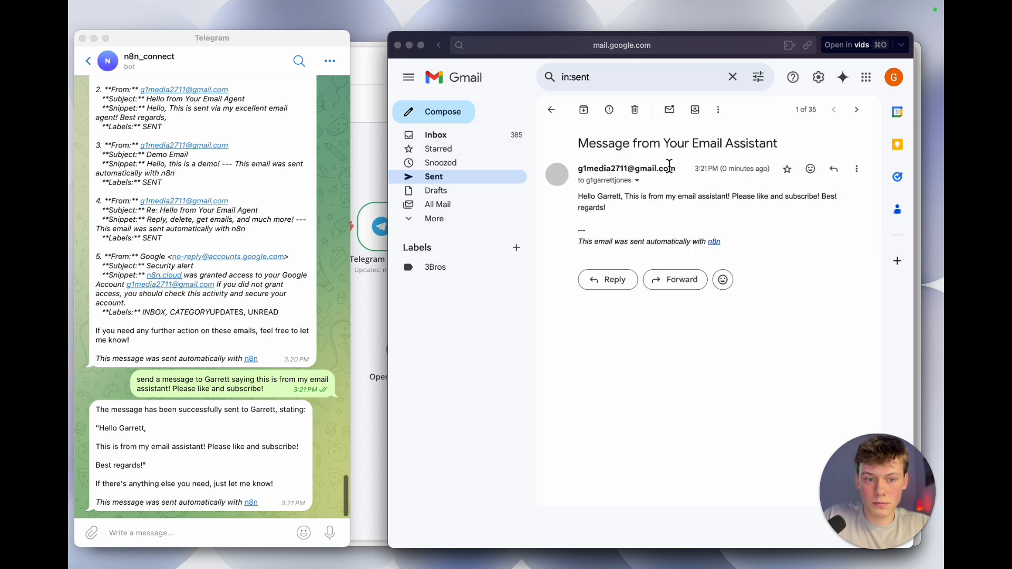
drag(596, 152, 703, 149)
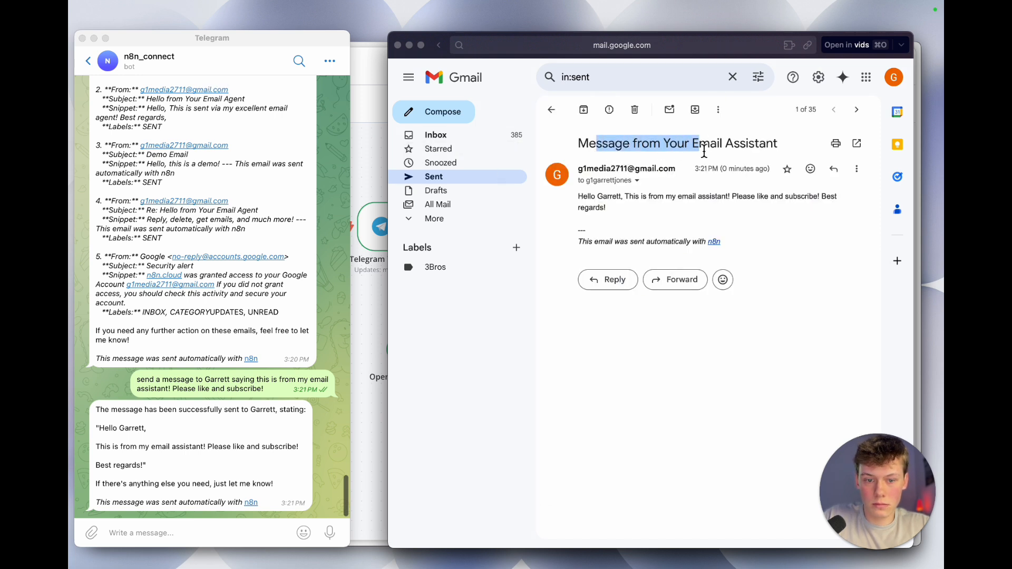
click(701, 166)
drag(579, 198, 605, 207)
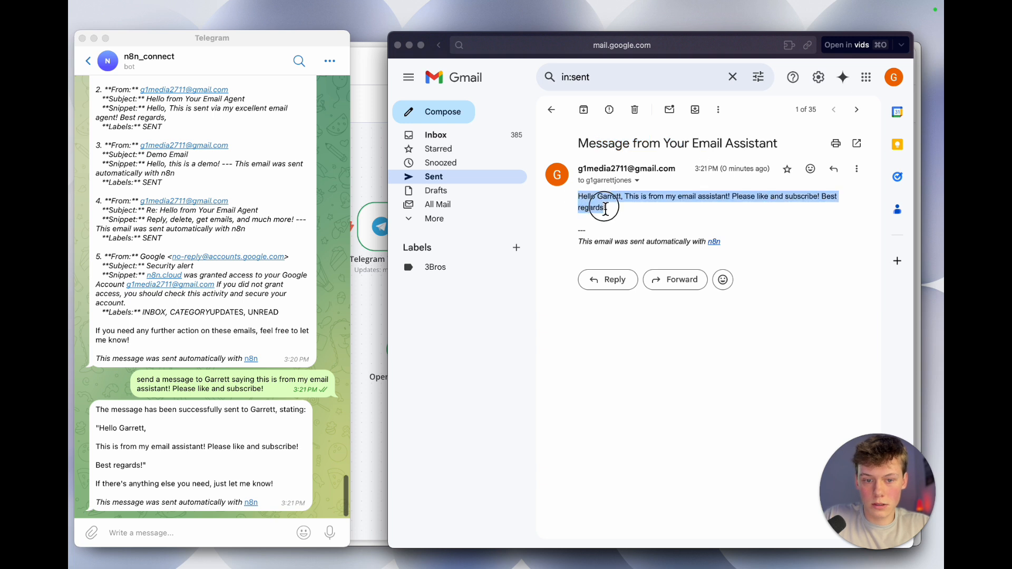
click(636, 180)
drag(700, 215, 754, 215)
click(750, 216)
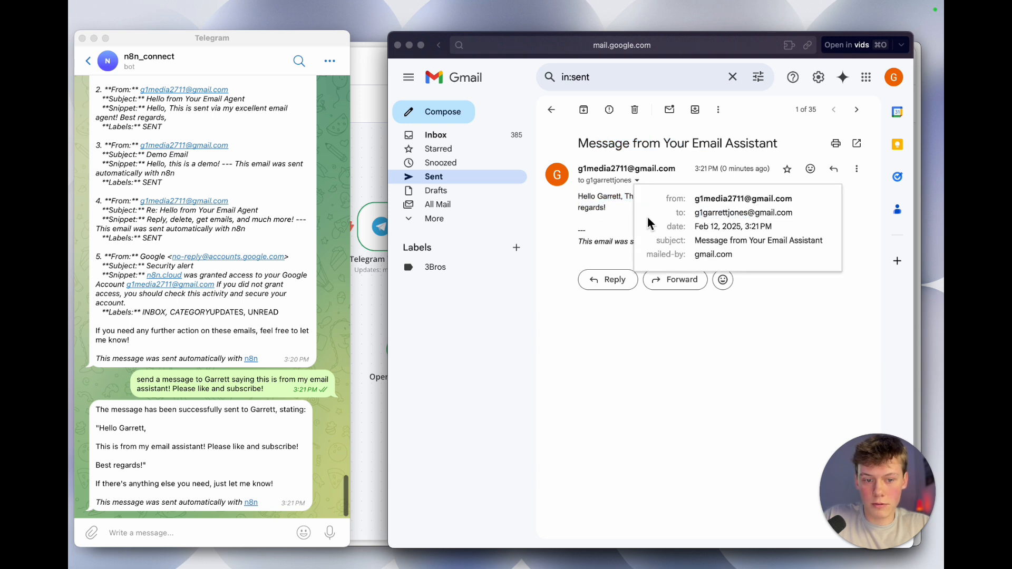
click(603, 208)
drag(577, 196, 614, 210)
click(616, 213)
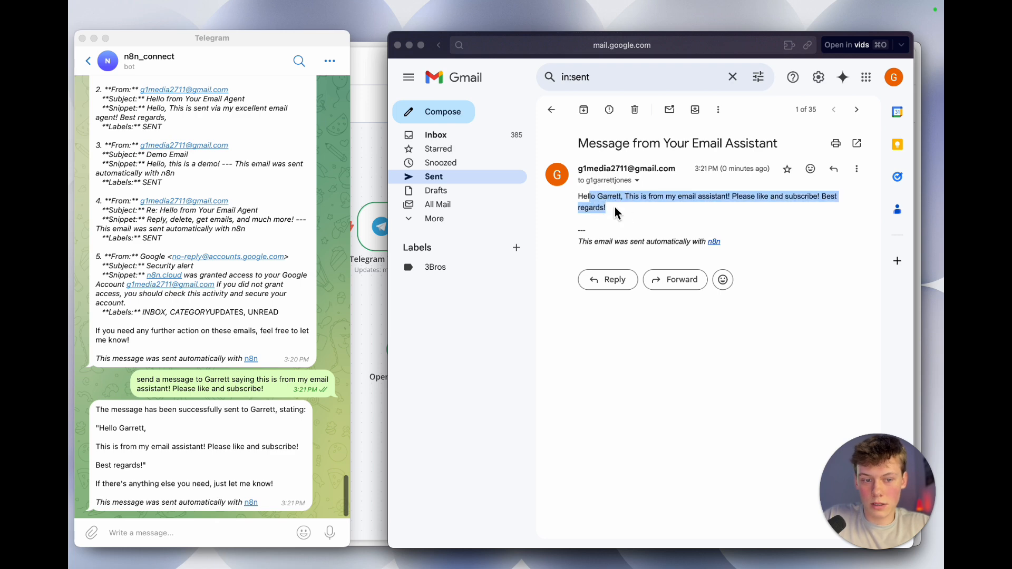
click(614, 210)
click(199, 461)
scroll(198, 461, down, 2)
click(210, 530)
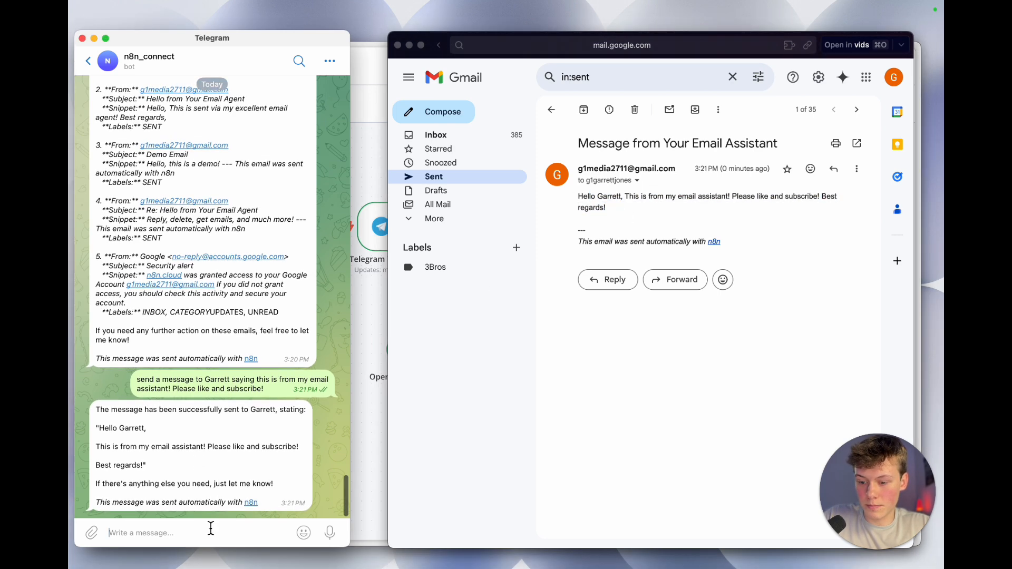
scroll(211, 435, down, 2)
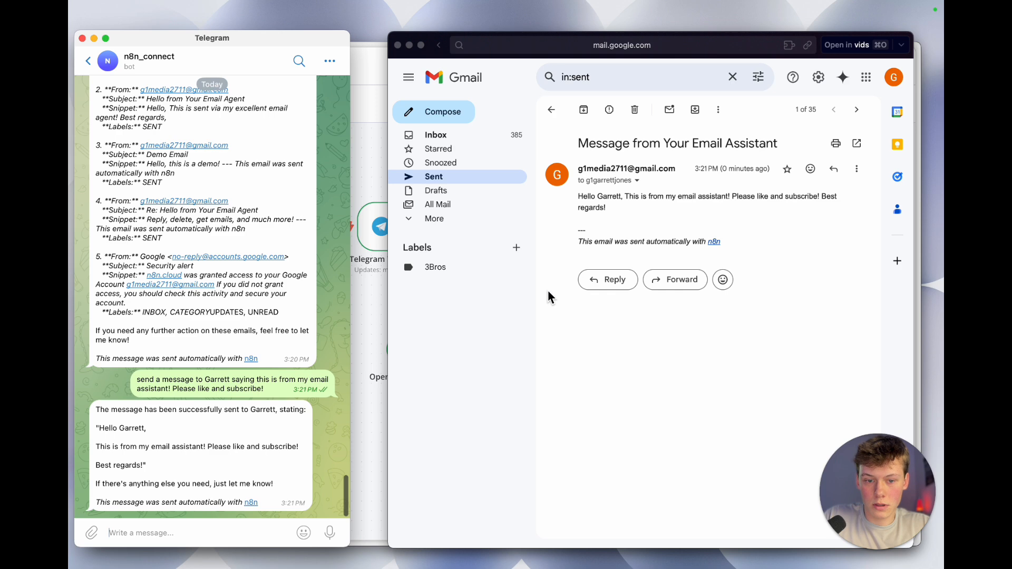
Switch to n8n and open the AI Agent node's parameters
click(374, 429)
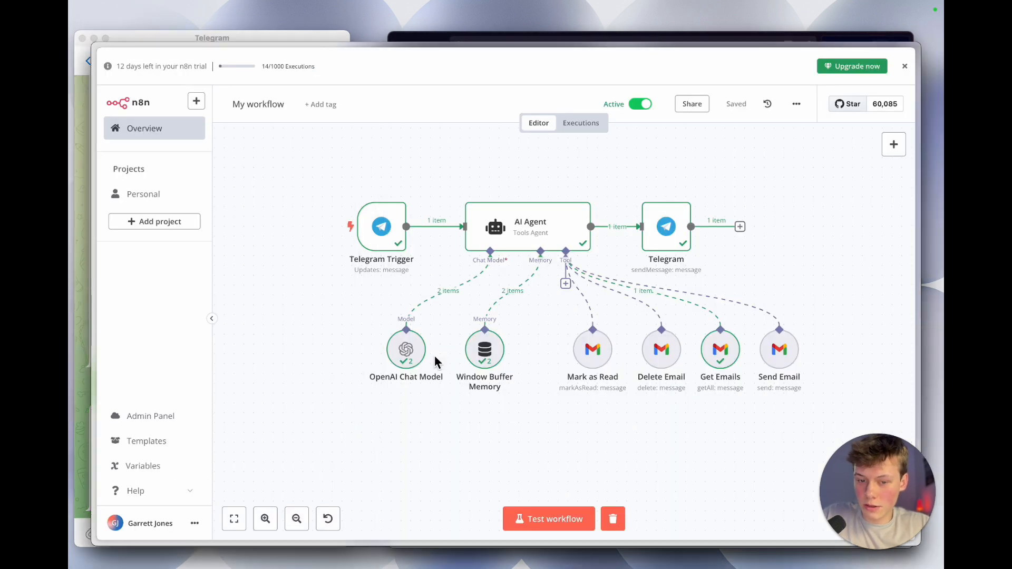
double_click(537, 226)
scroll(536, 246, down, 3)
scroll(529, 261, up, 3)
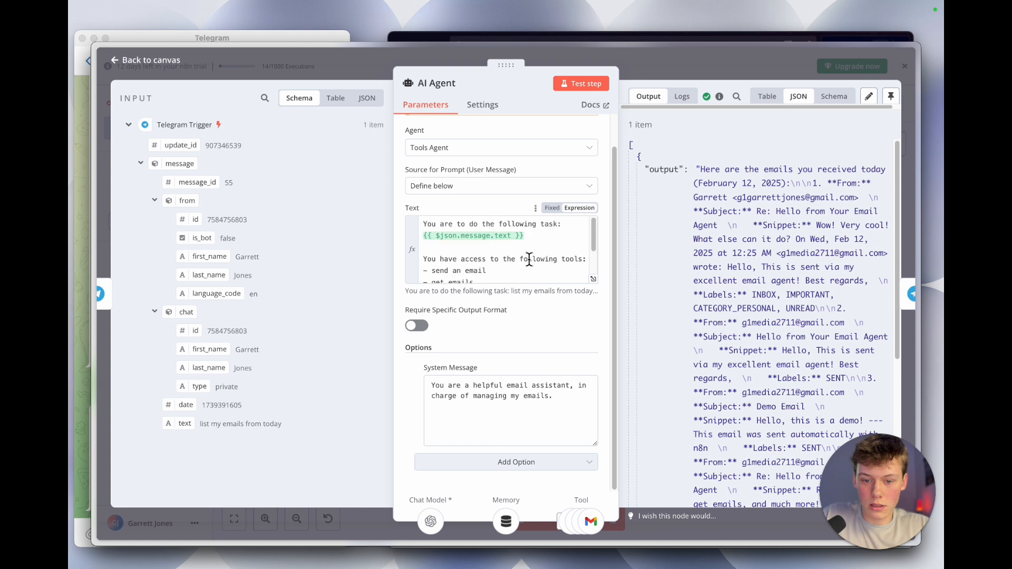
Append to the agent's prompt: "When sending emails, please format them in HTML and include a signature", followed by the owner's first name plus "'s AI Assistant" in quotes
click(545, 233)
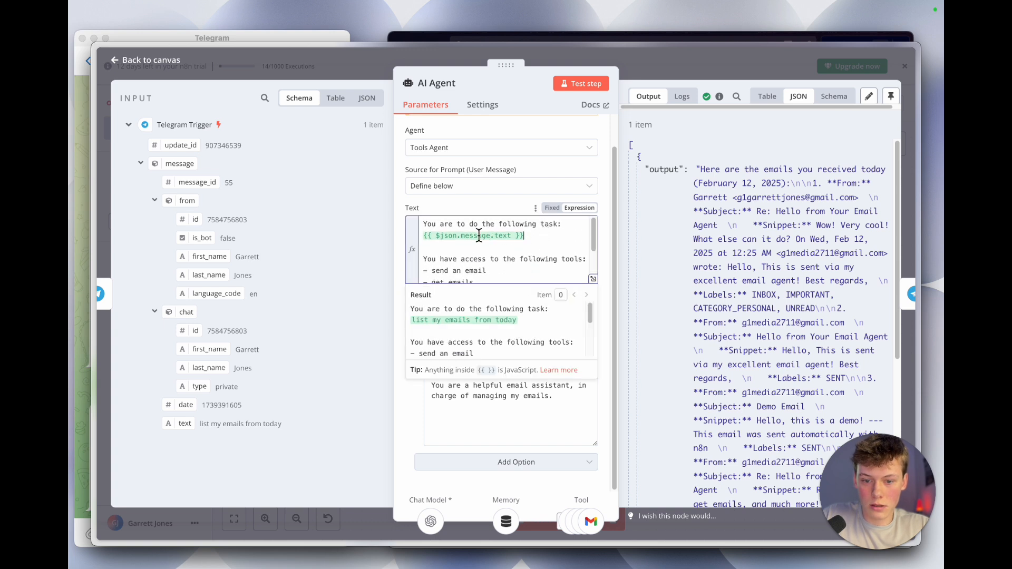
scroll(478, 235, down, 4)
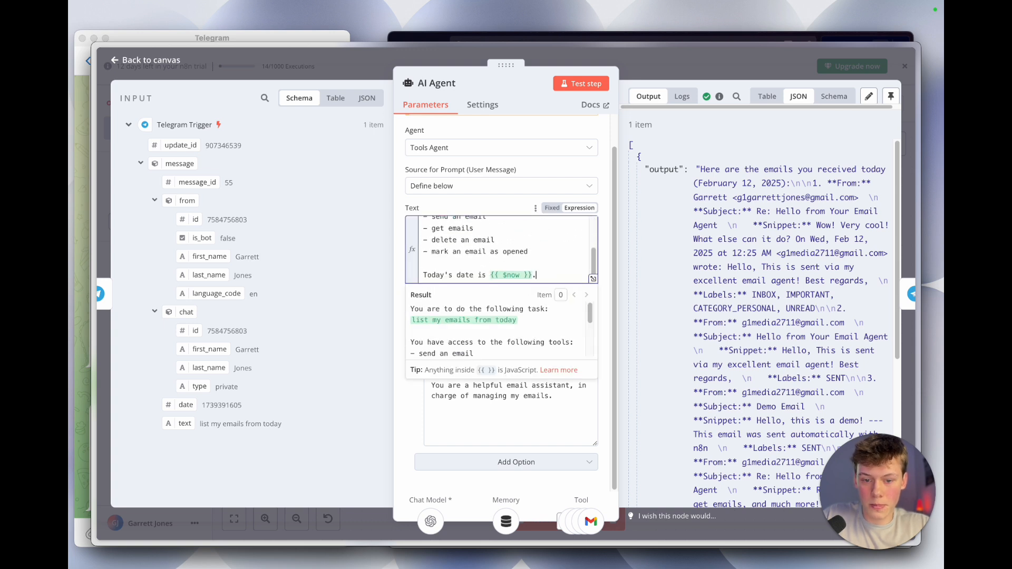
key(BackSpace)
key(Return)
text(When sending emails, please for)
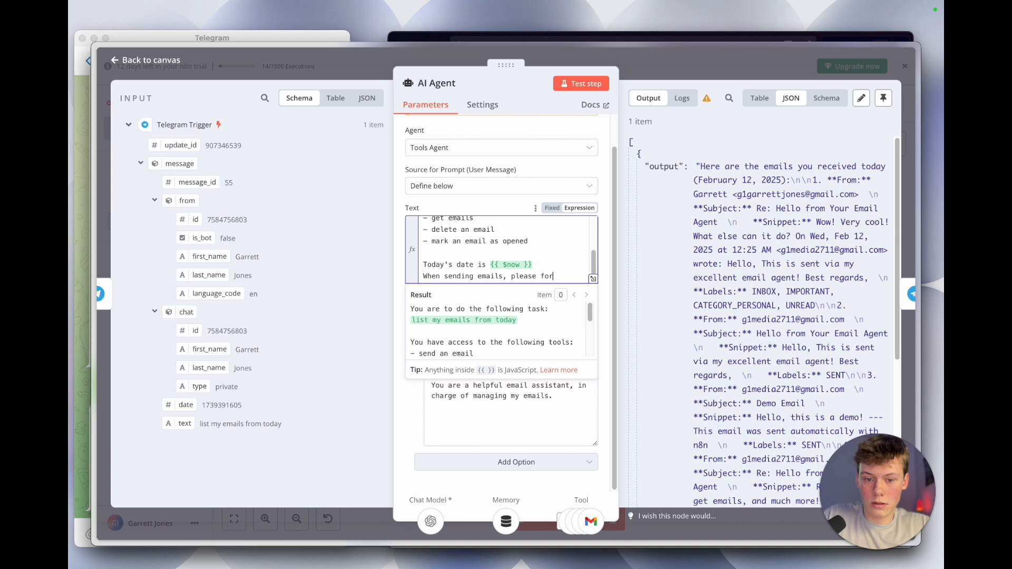
text(in)
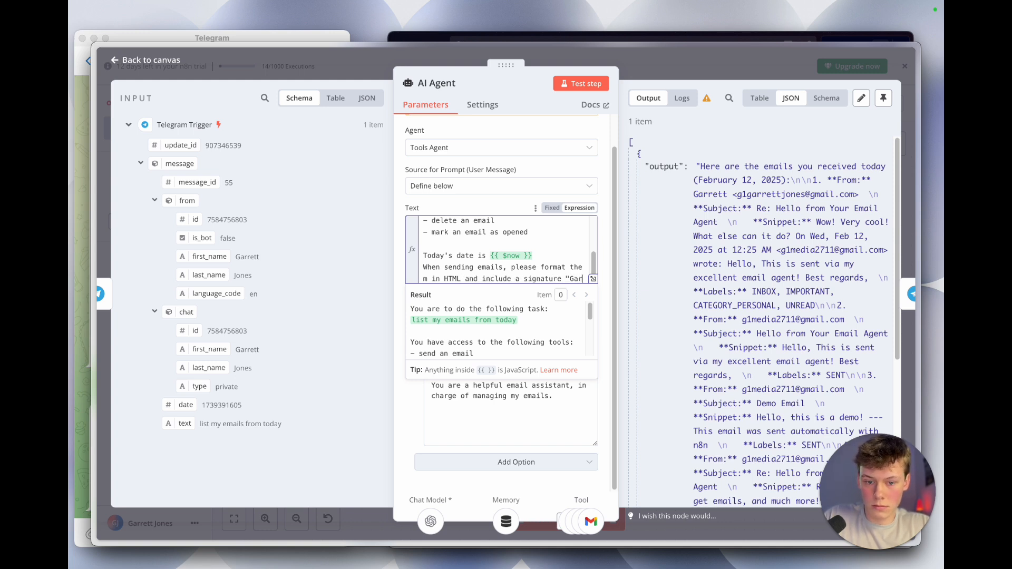
text(rett")
text(s AI Assistant)
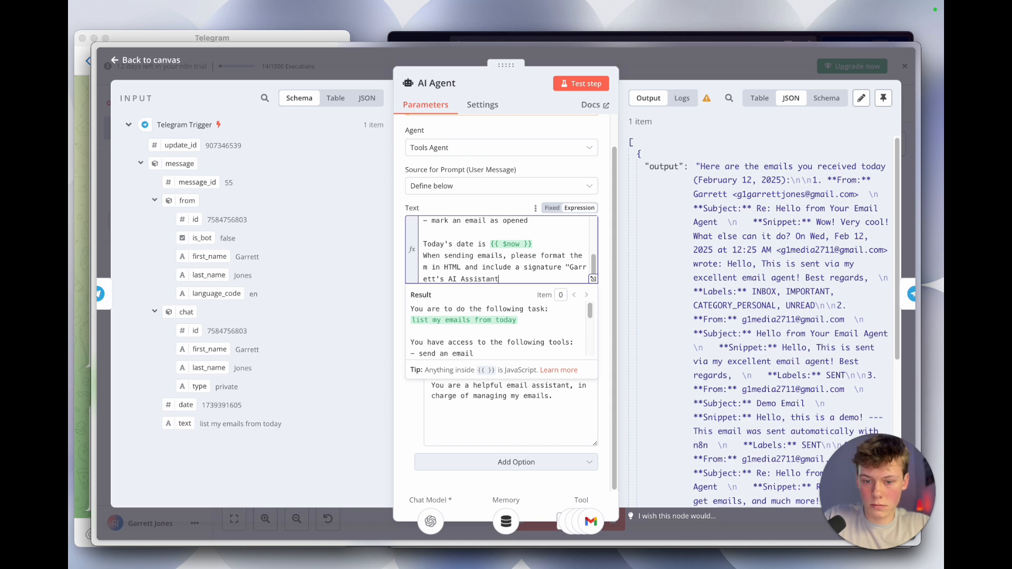
text(")
click(399, 238)
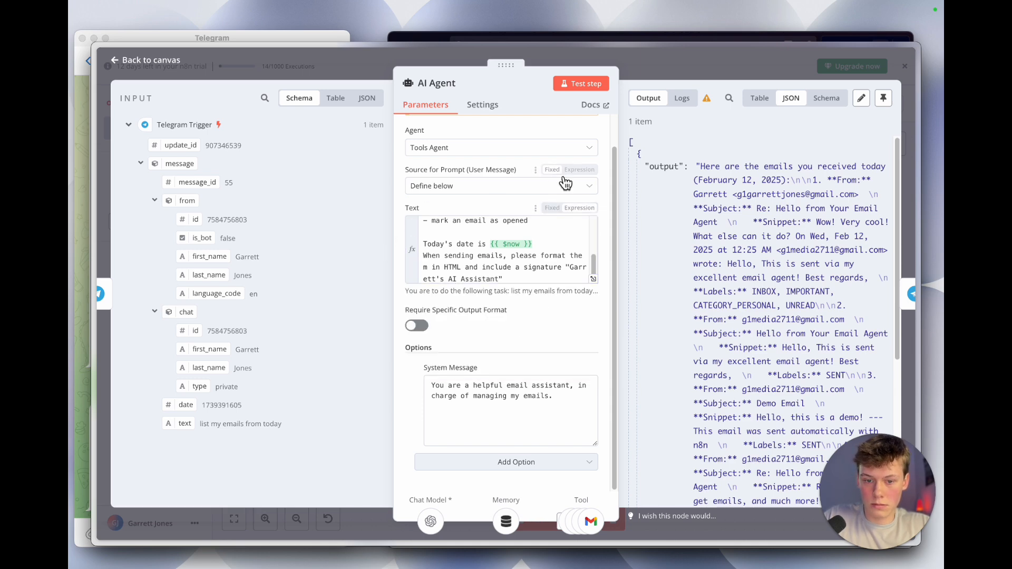
Close the AI Agent node's parameters and save the workflow
click(668, 59)
click(732, 105)
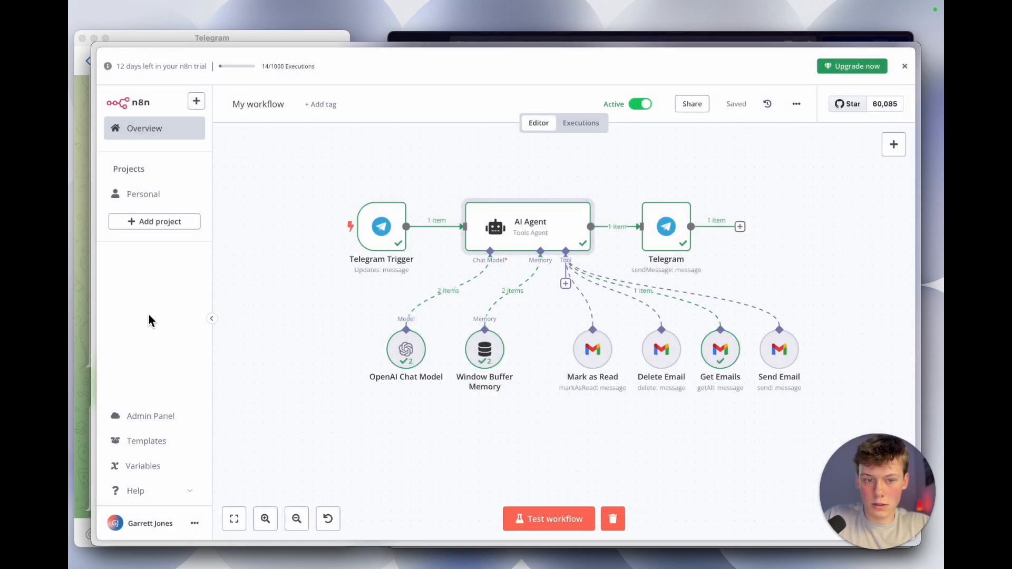
Switch to Telegram and resend the bot the earlier request to message the contact saying "this is from my email assistant! Please like and subscribe!"
click(79, 364)
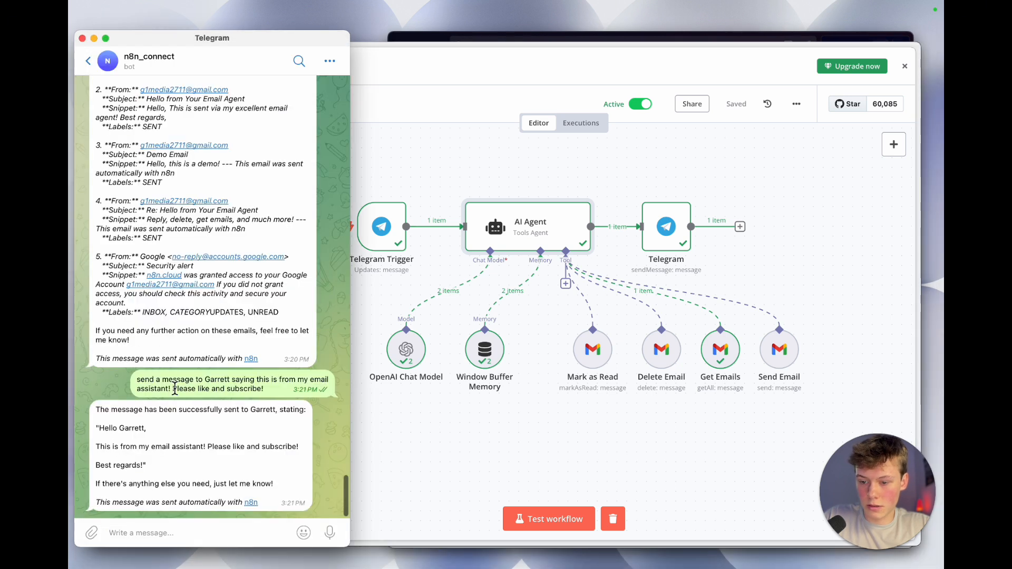
triple_click(175, 389)
key(super+c)
click(163, 531)
key(super+v)
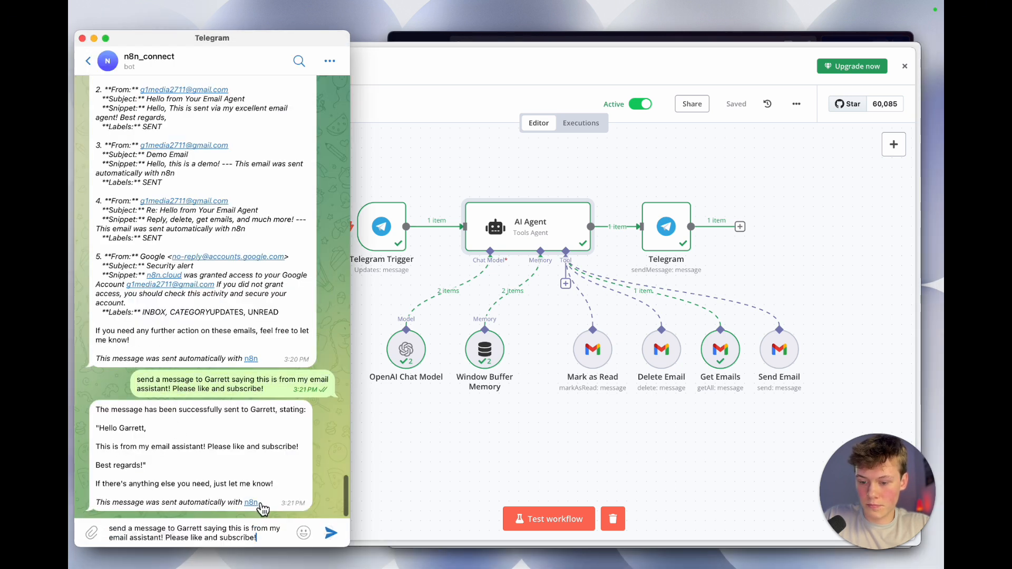
click(330, 533)
Switch to Gmail, refresh the Sent folder and examine the newest email's body formatting and signature
click(447, 38)
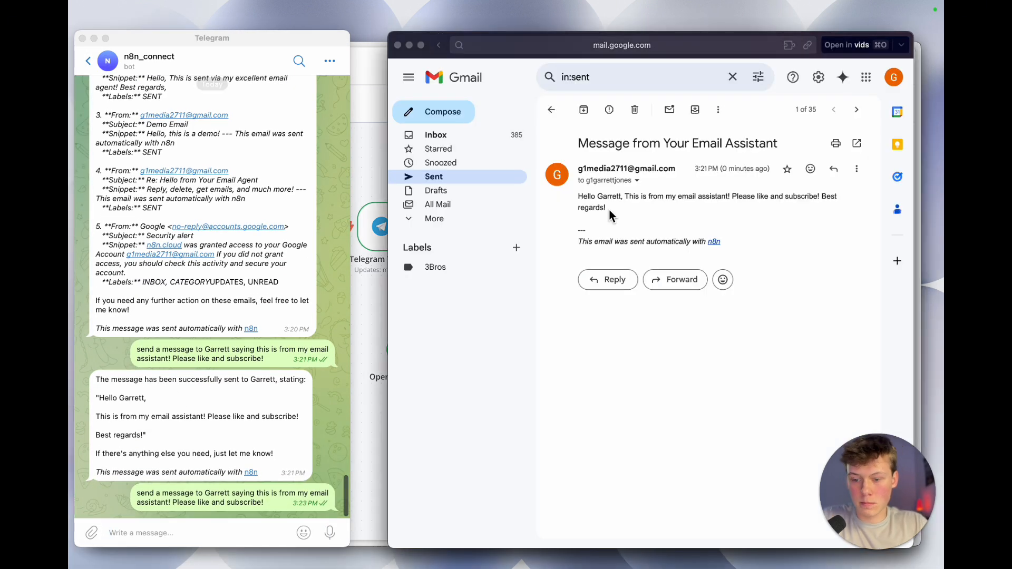
click(552, 109)
click(587, 142)
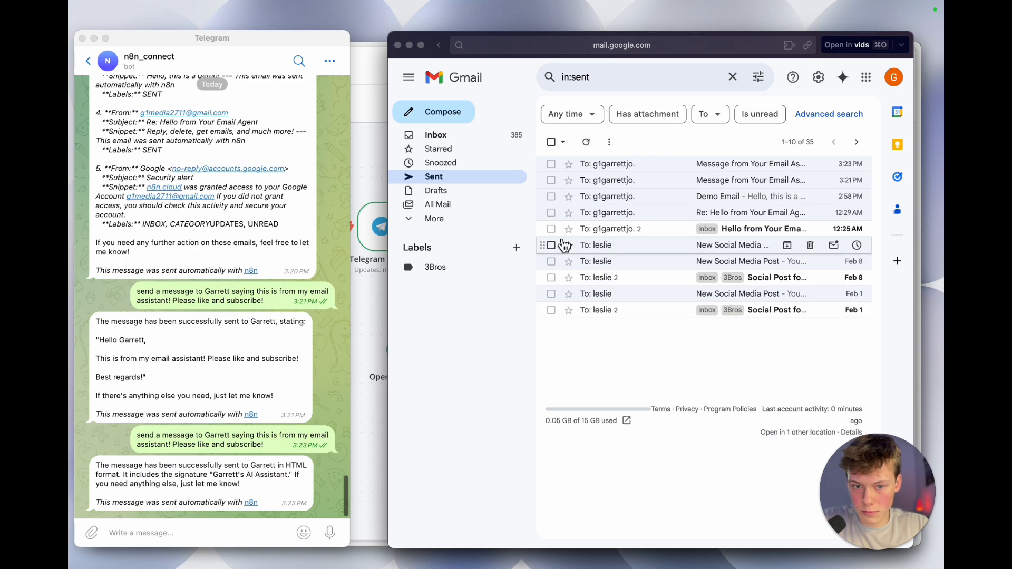
click(595, 164)
drag(578, 222, 625, 254)
click(657, 269)
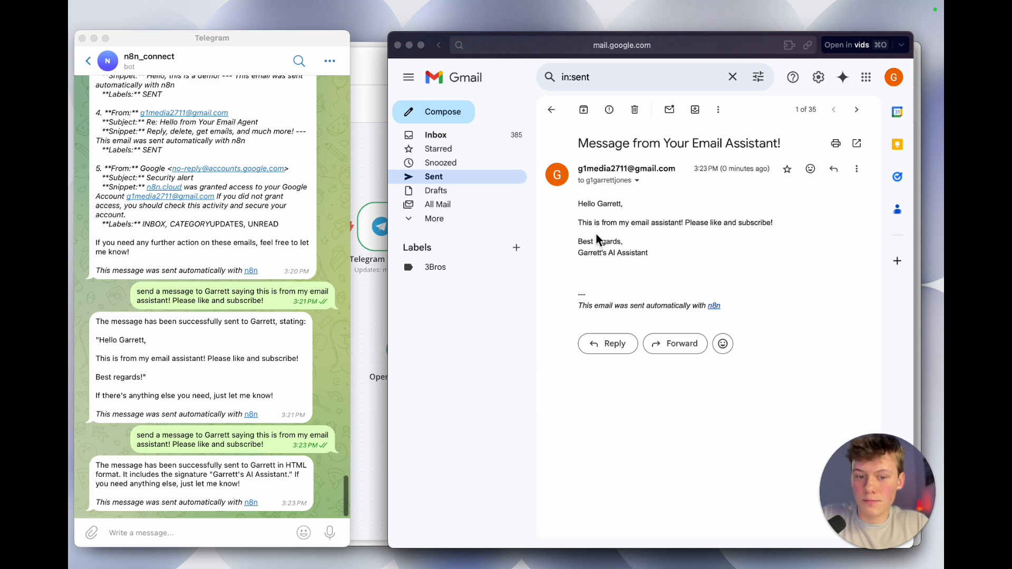
Open the earlier 3:21 PM email in the Sent folder and examine its body layout for comparison
click(551, 109)
click(651, 179)
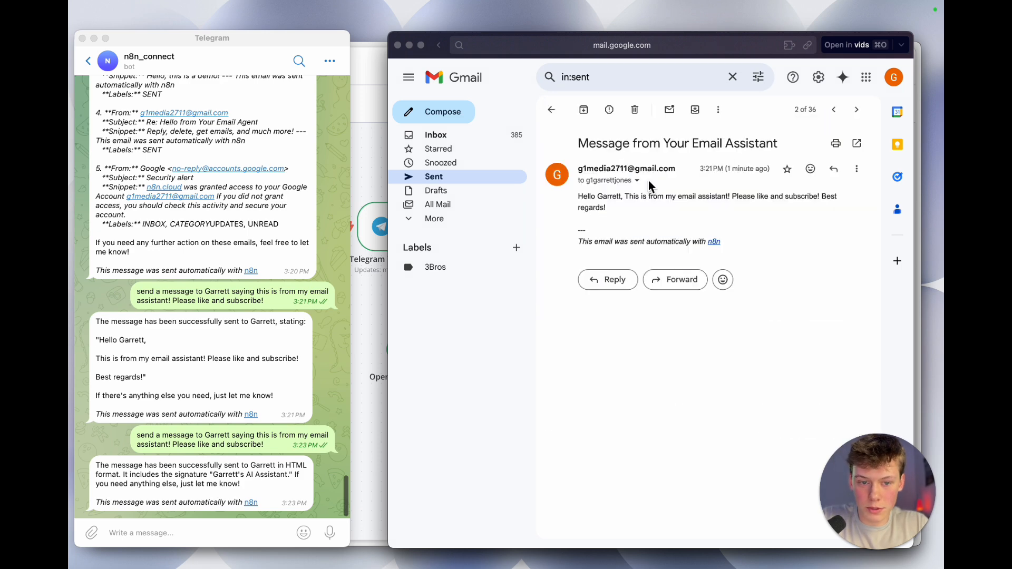
drag(579, 196, 601, 206)
click(601, 206)
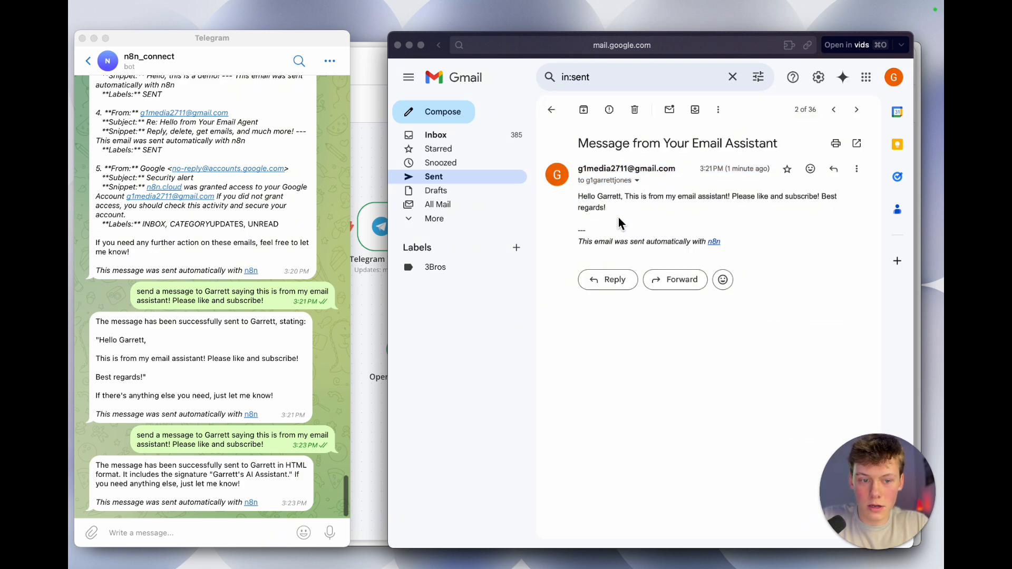
click(552, 110)
click(623, 180)
click(551, 110)
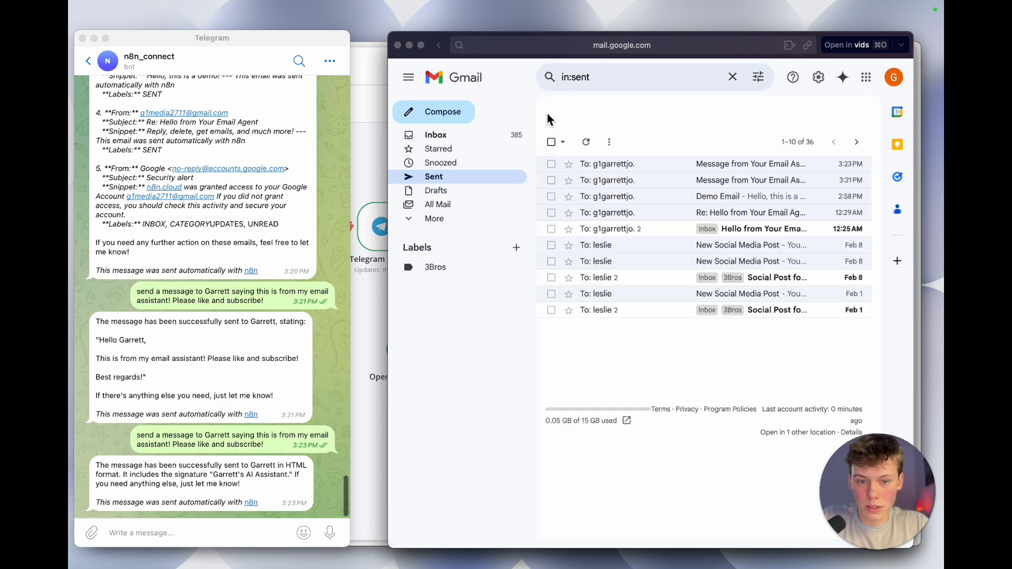
Reopen the newest sent email and examine its closing signature line
click(650, 166)
drag(579, 253, 669, 262)
click(666, 258)
drag(579, 255, 642, 259)
click(644, 259)
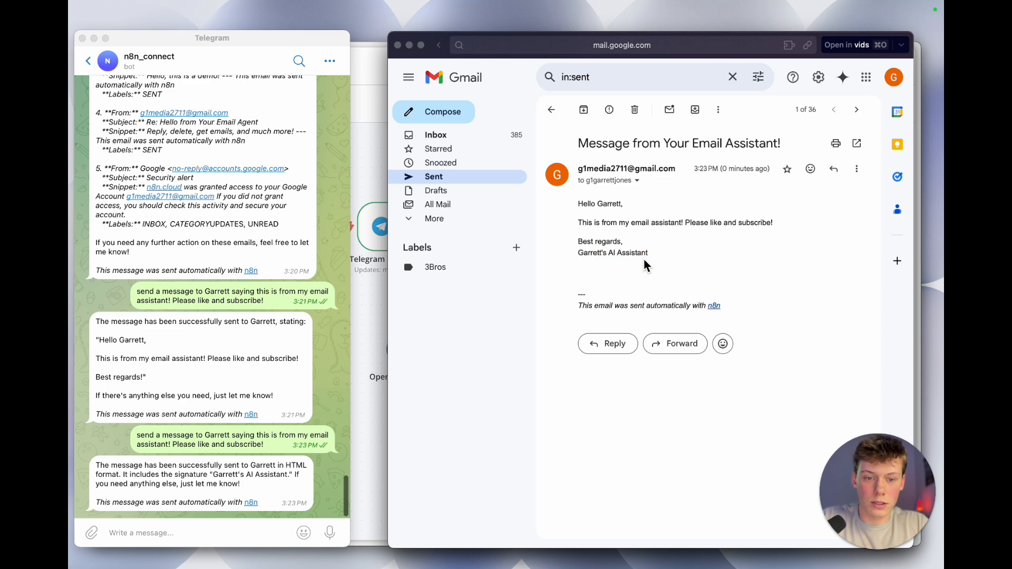
Switch to n8n and review the HTML formatting and signature instruction in the AI Agent's prompt
click(373, 109)
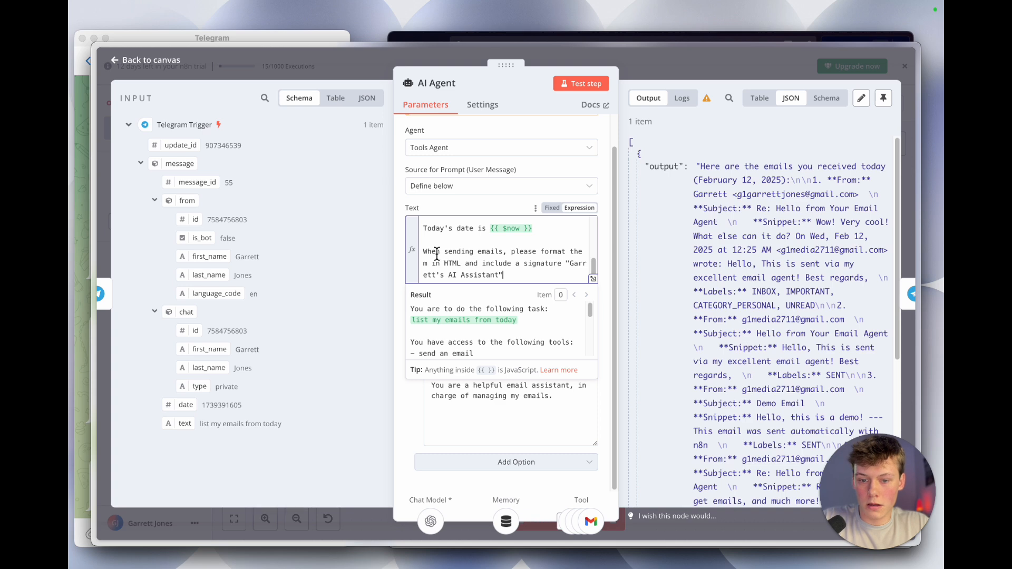
drag(437, 254, 533, 284)
click(533, 283)
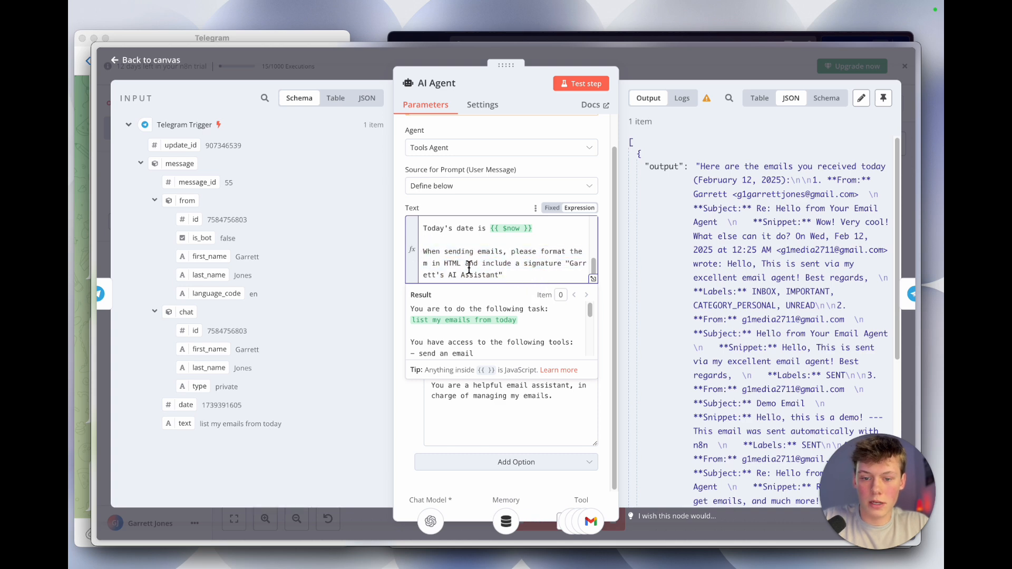
Open the newest sent email in Gmail and compare it with the signature instruction in n8n's AI Agent prompt
click(438, 37)
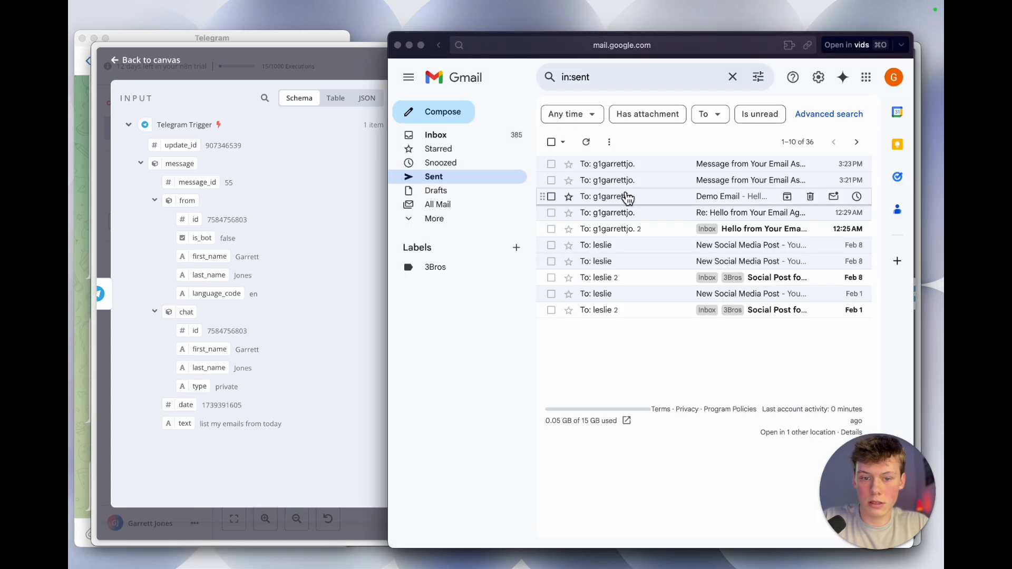
click(621, 168)
click(368, 174)
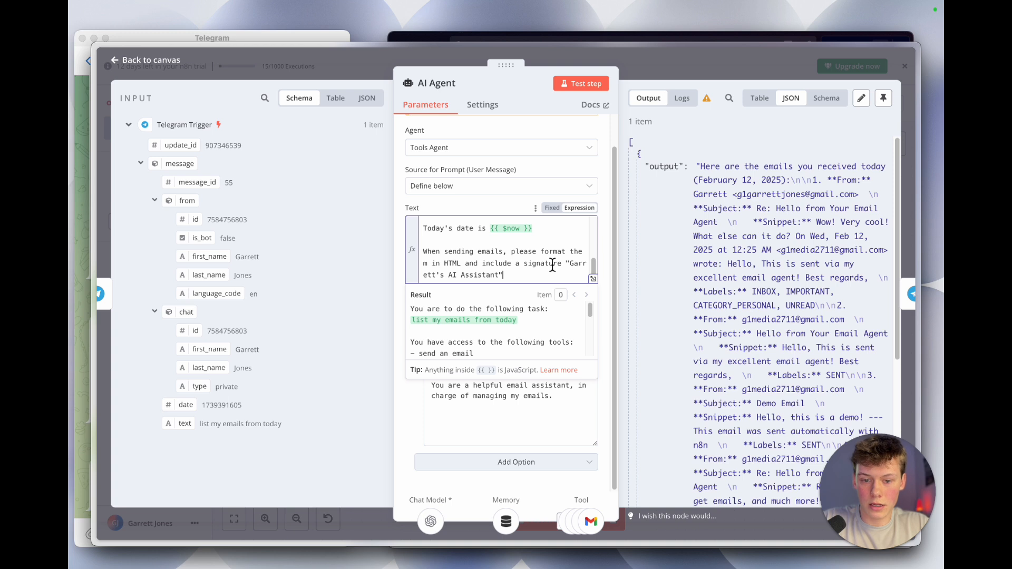
drag(470, 266, 568, 271)
click(570, 265)
click(541, 283)
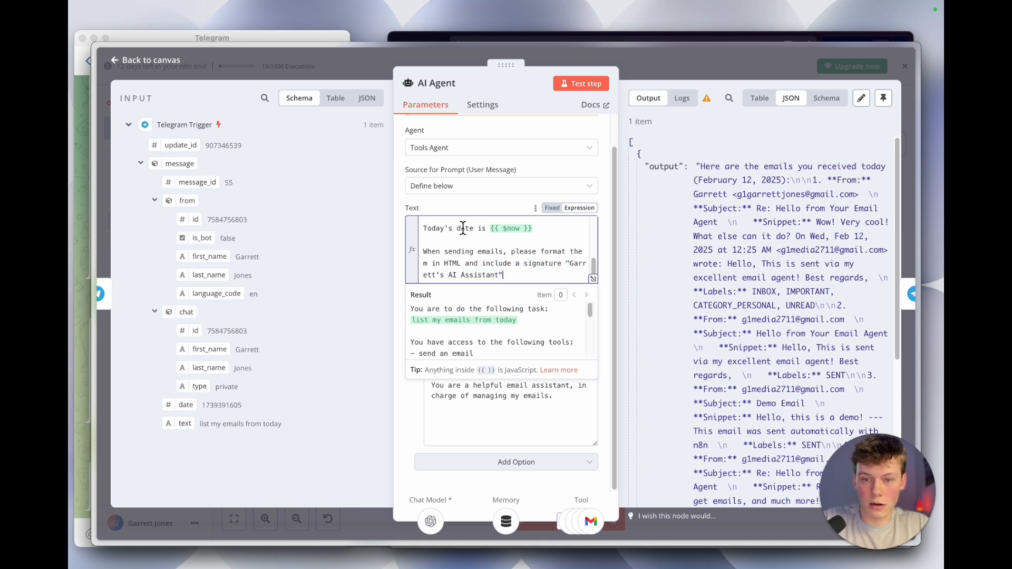
Switch back to Gmail and check the signature line in the newest sent email
click(440, 36)
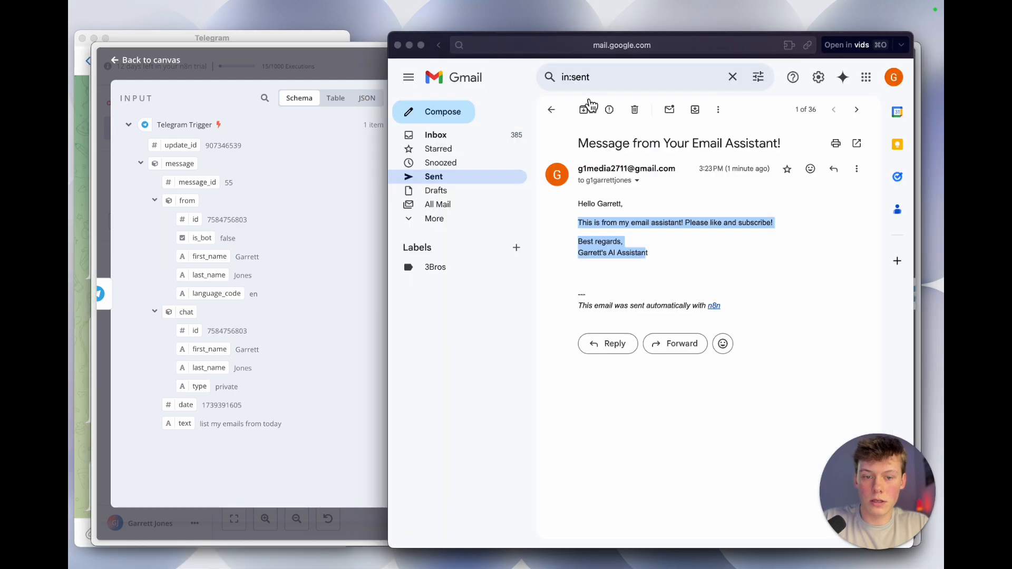
click(677, 258)
drag(678, 256, 573, 253)
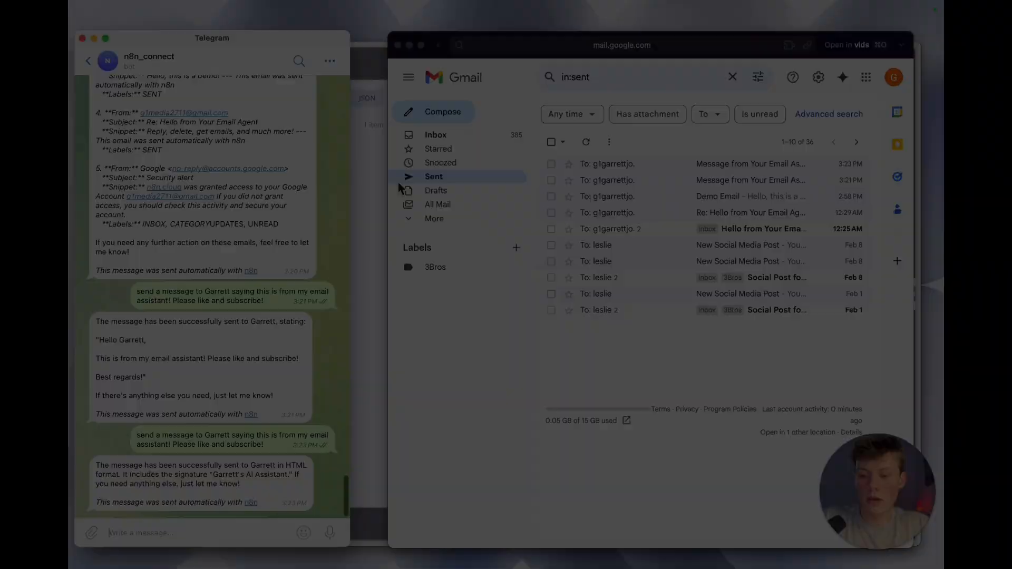